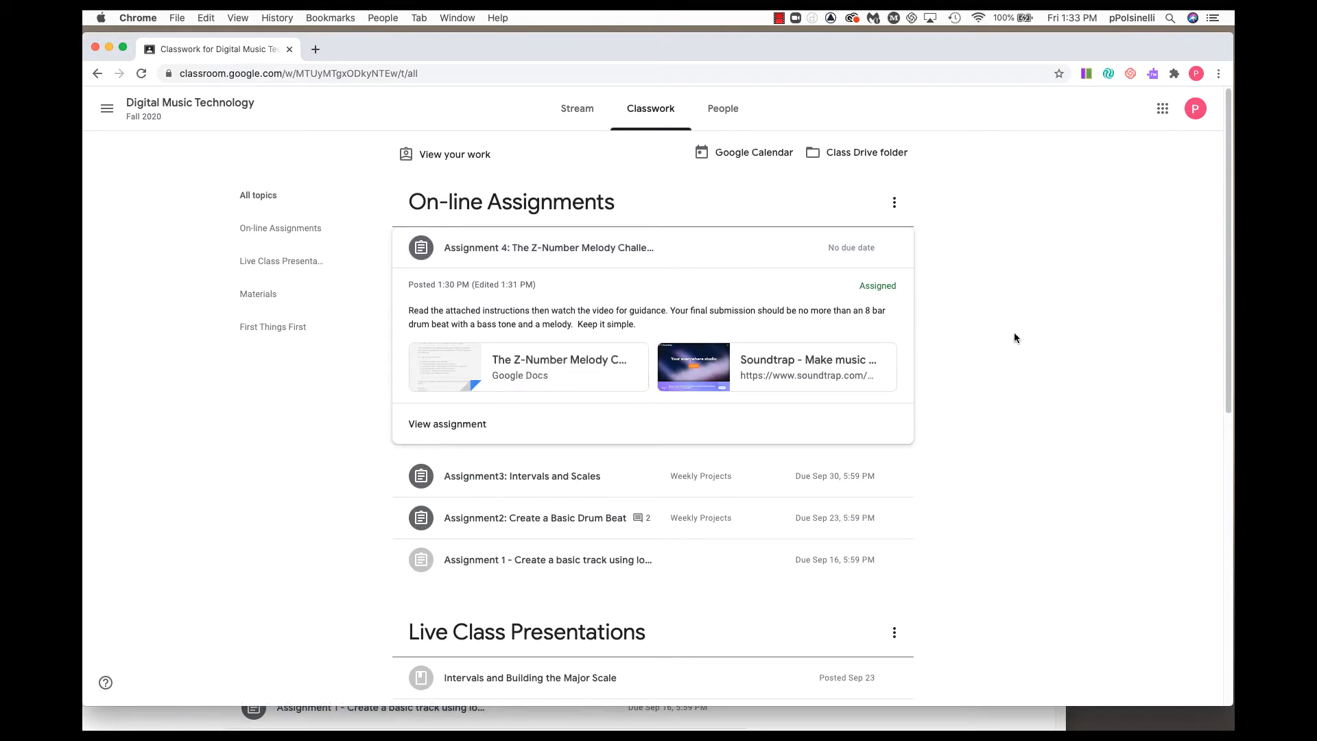
Open Assignment 4 in full and bring up its attached instructions document, The Z-Number Melody Challenge
click(476, 251)
click(475, 251)
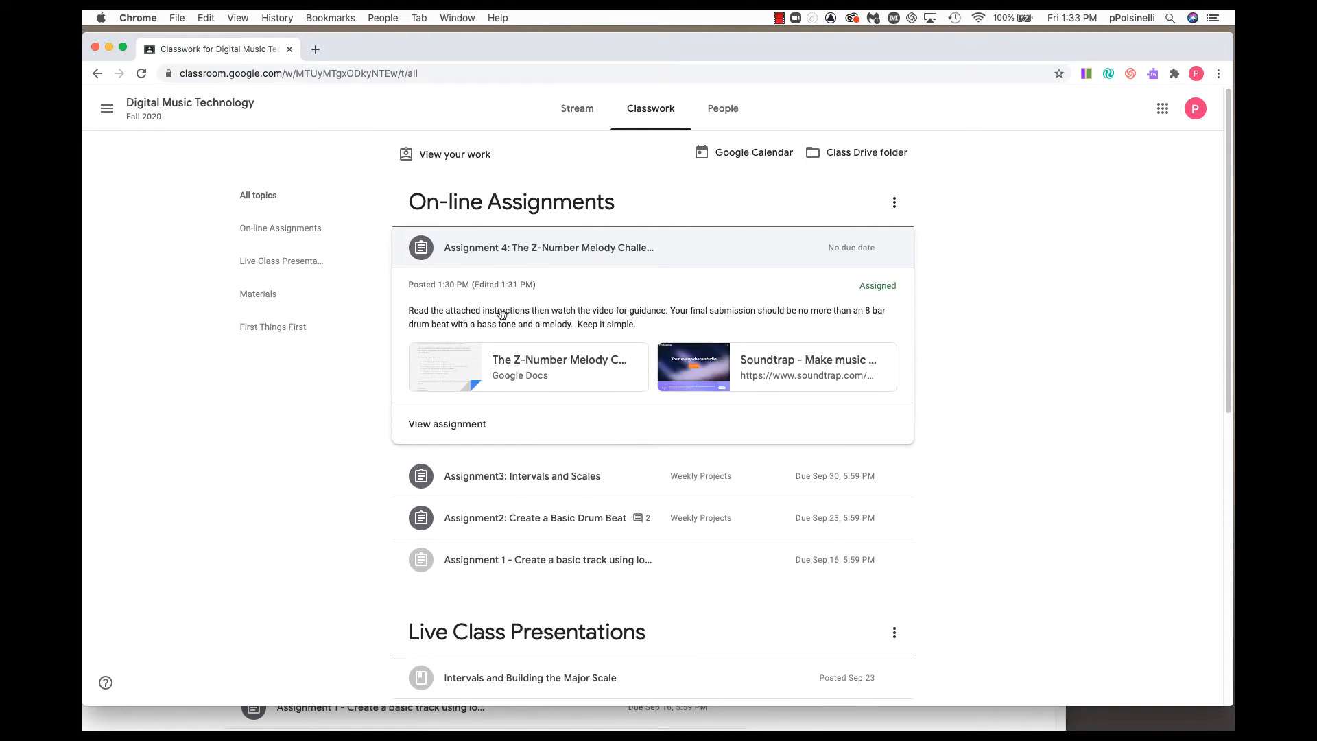
click(447, 424)
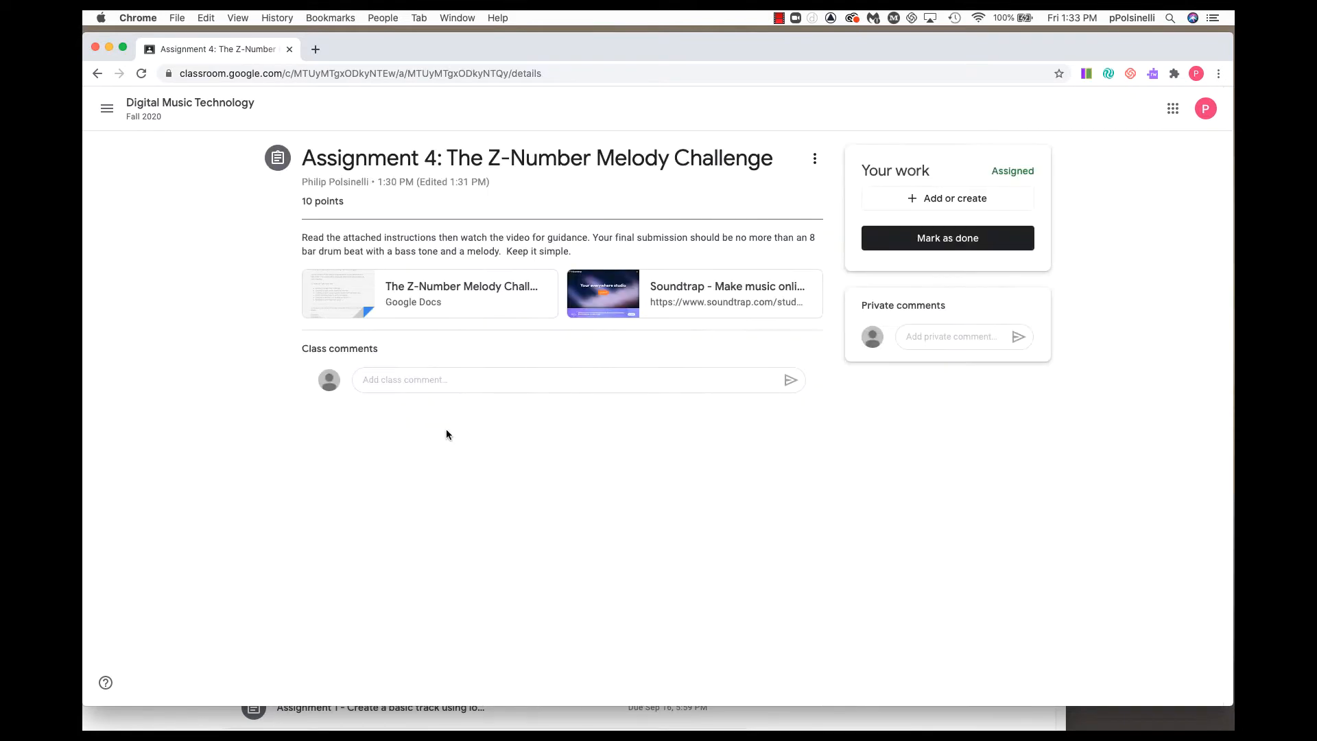
click(429, 291)
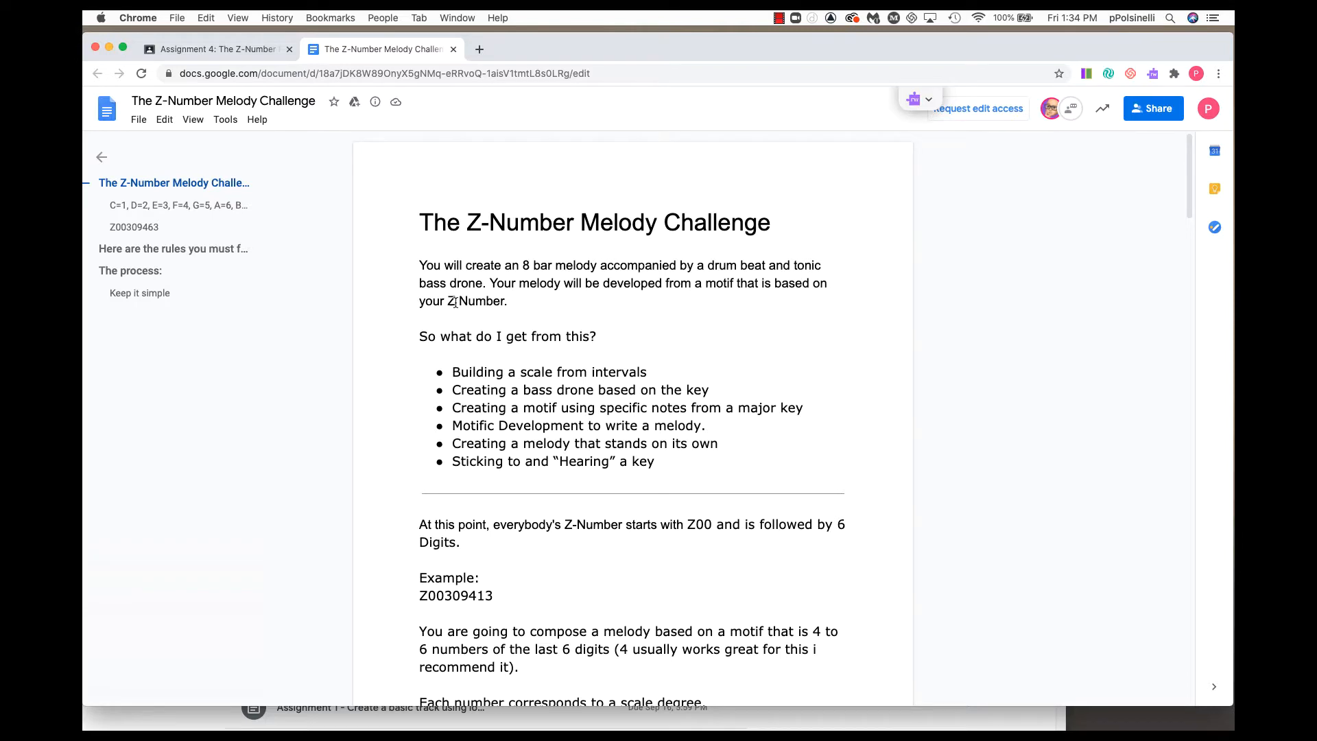
Read the challenge's introduction, the Z-Number explanation and how many digits the motif should use
scroll(668, 348, down, 4)
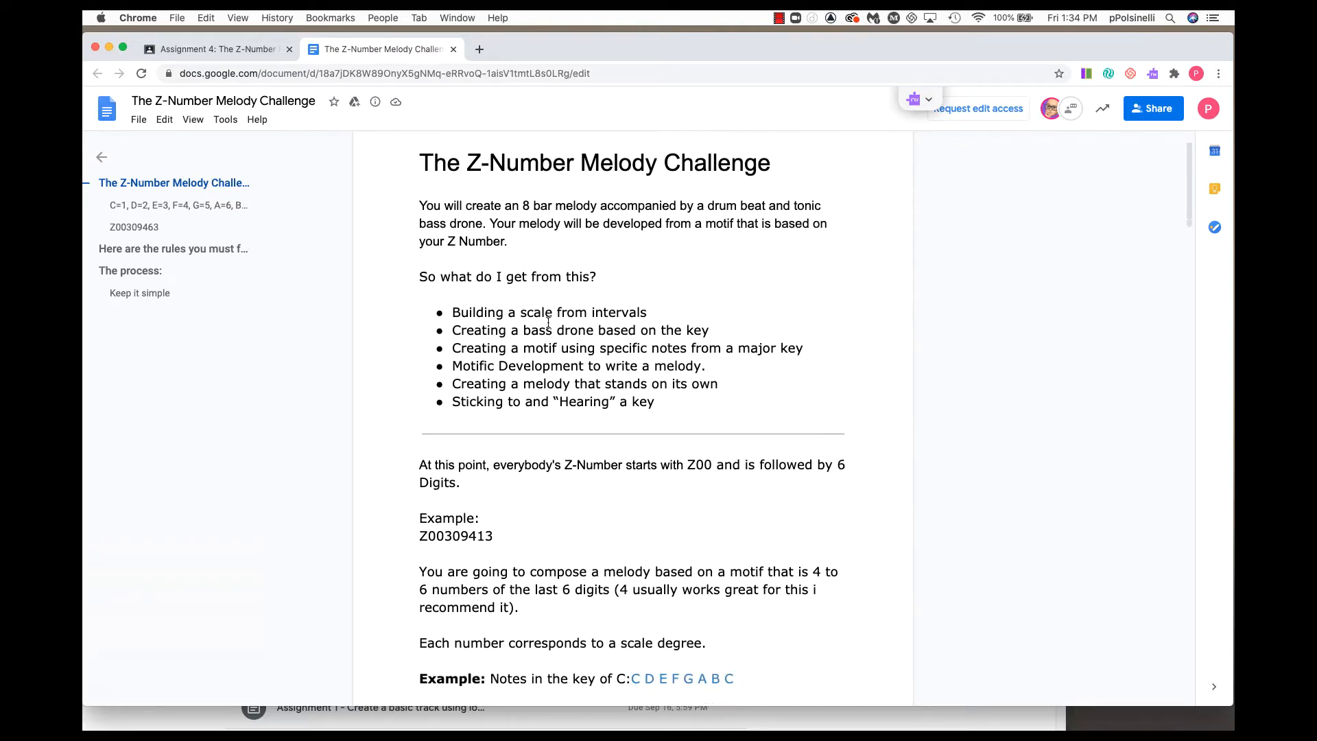
scroll(546, 325, down, 3)
scroll(545, 325, down, 1)
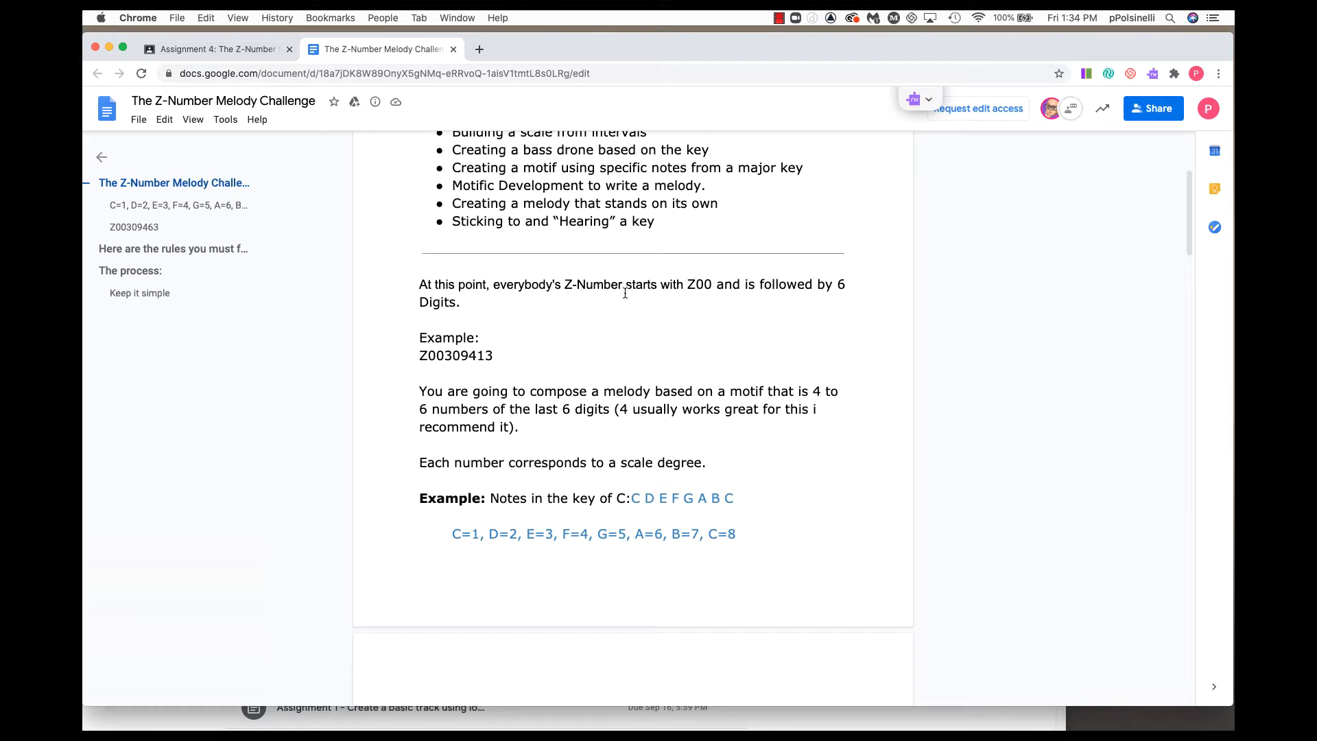
drag(687, 284, 713, 284)
click(751, 296)
scroll(521, 356, down, 1)
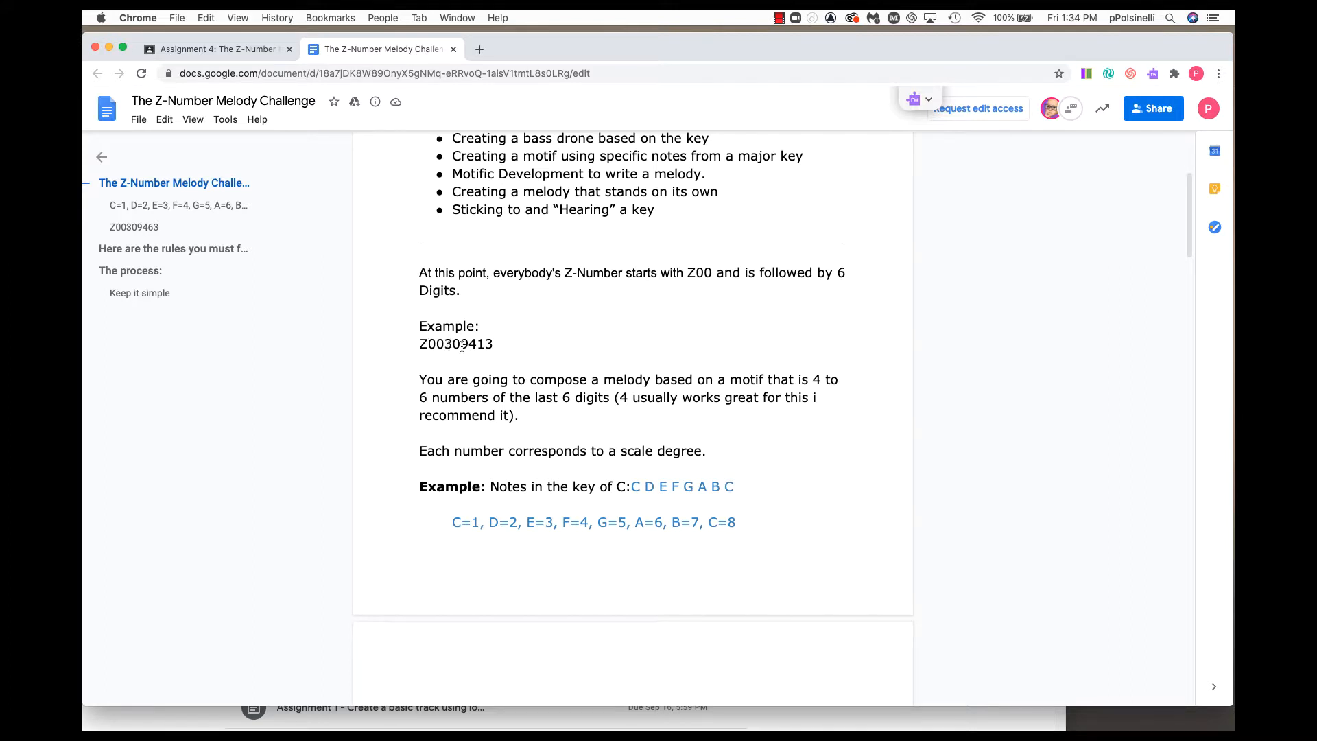
scroll(510, 345, down, 2)
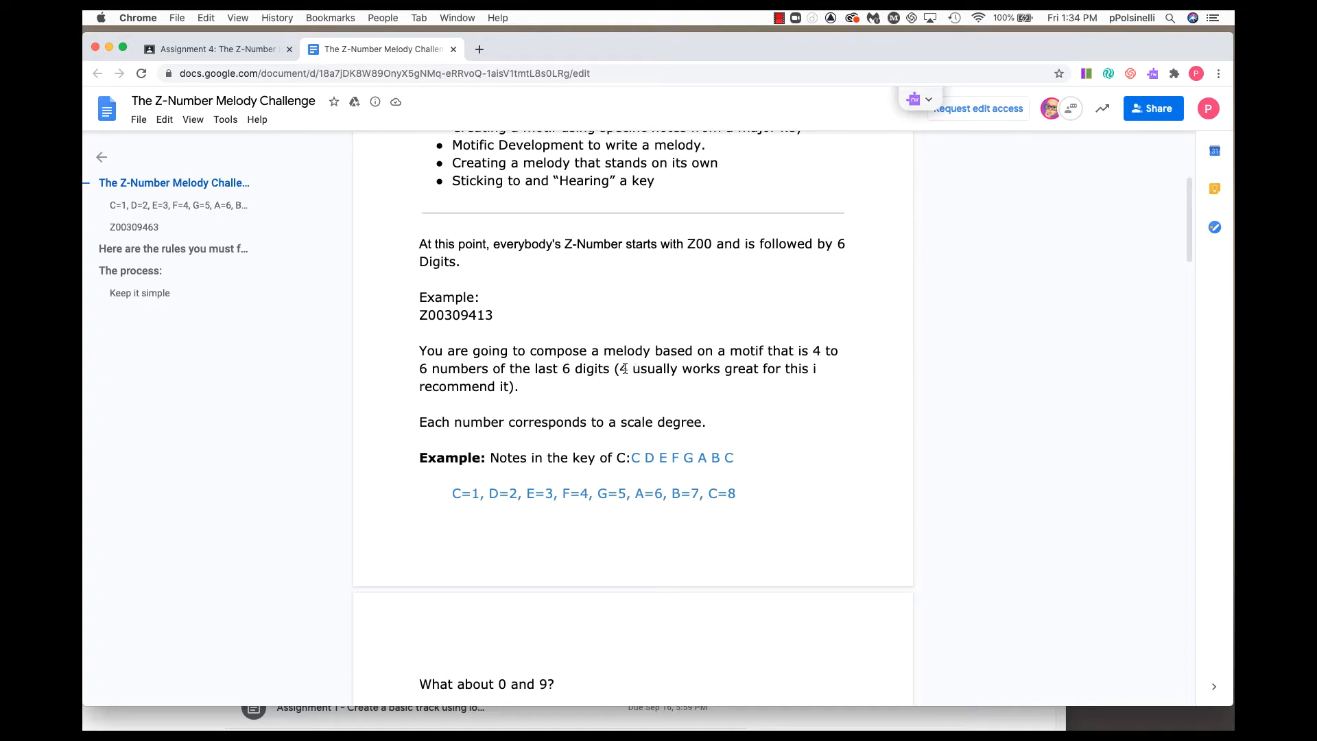
drag(624, 368, 702, 368)
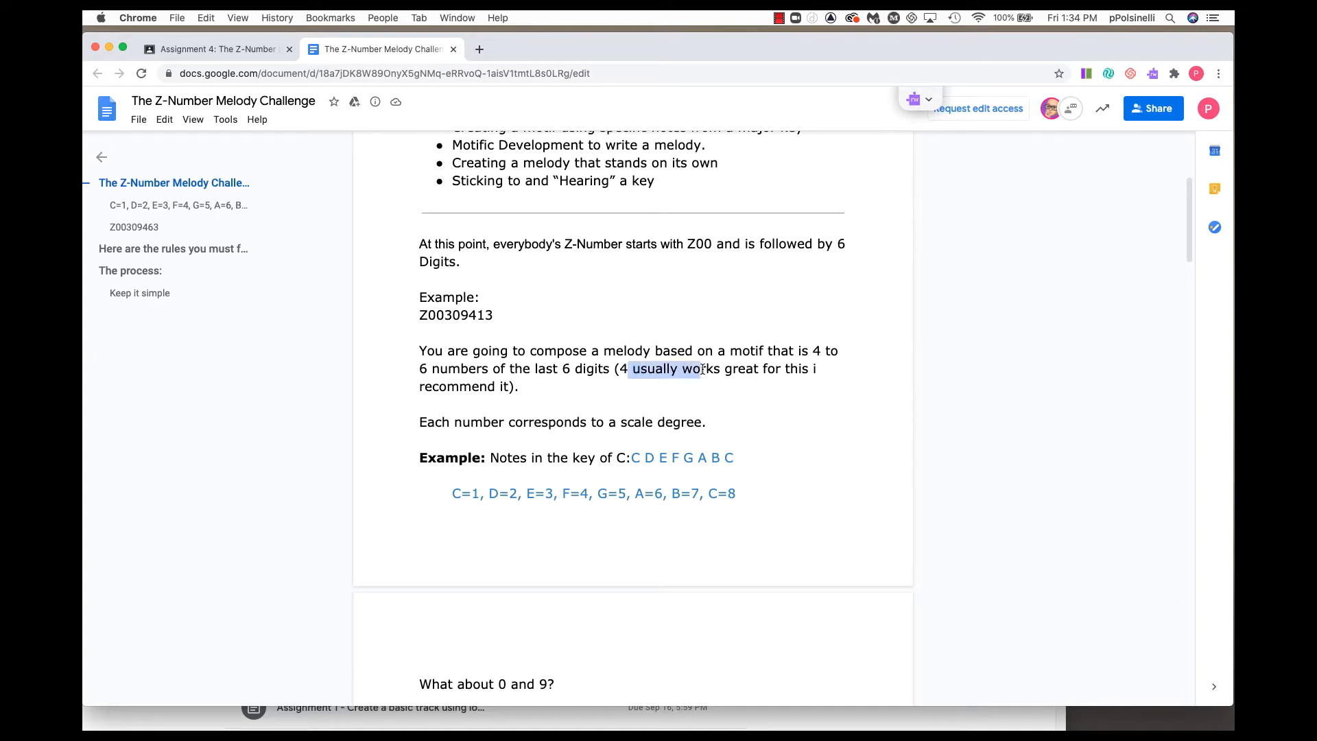
click(555, 380)
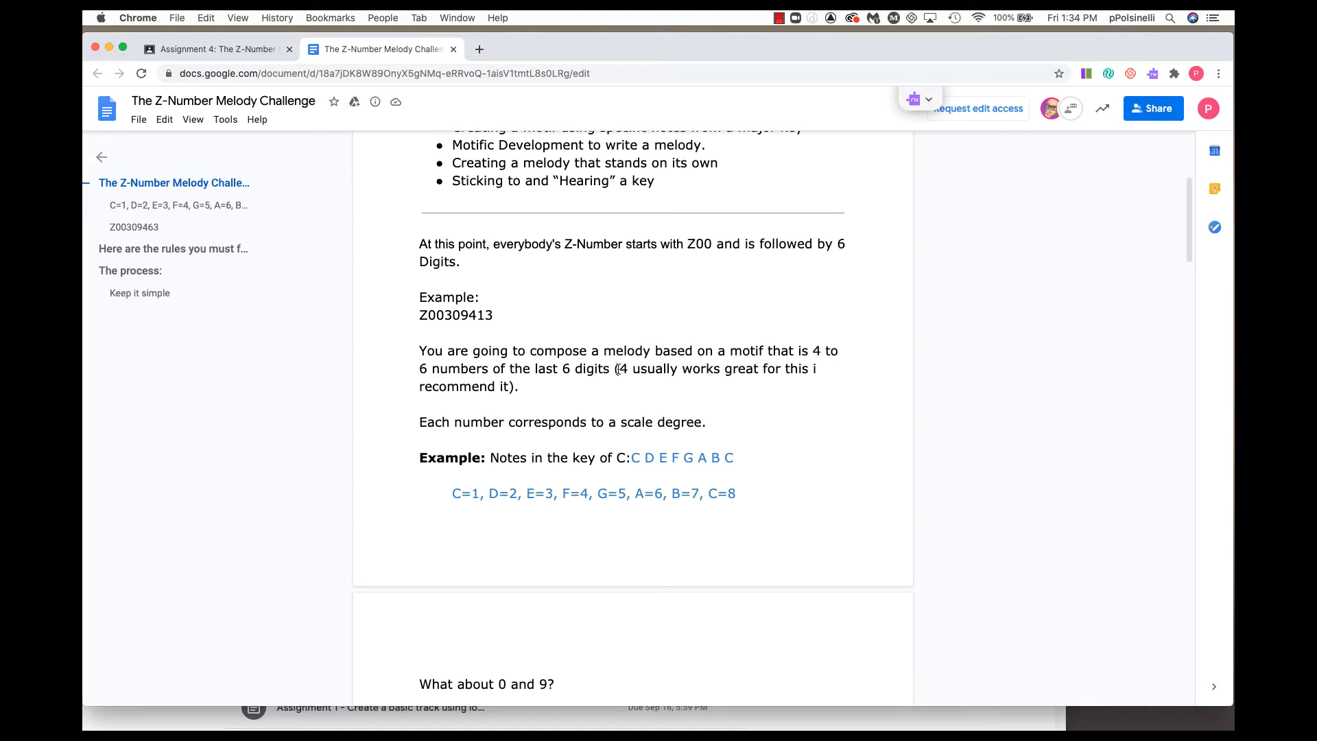
drag(619, 368, 639, 370)
click(544, 382)
scroll(543, 399, down, 3)
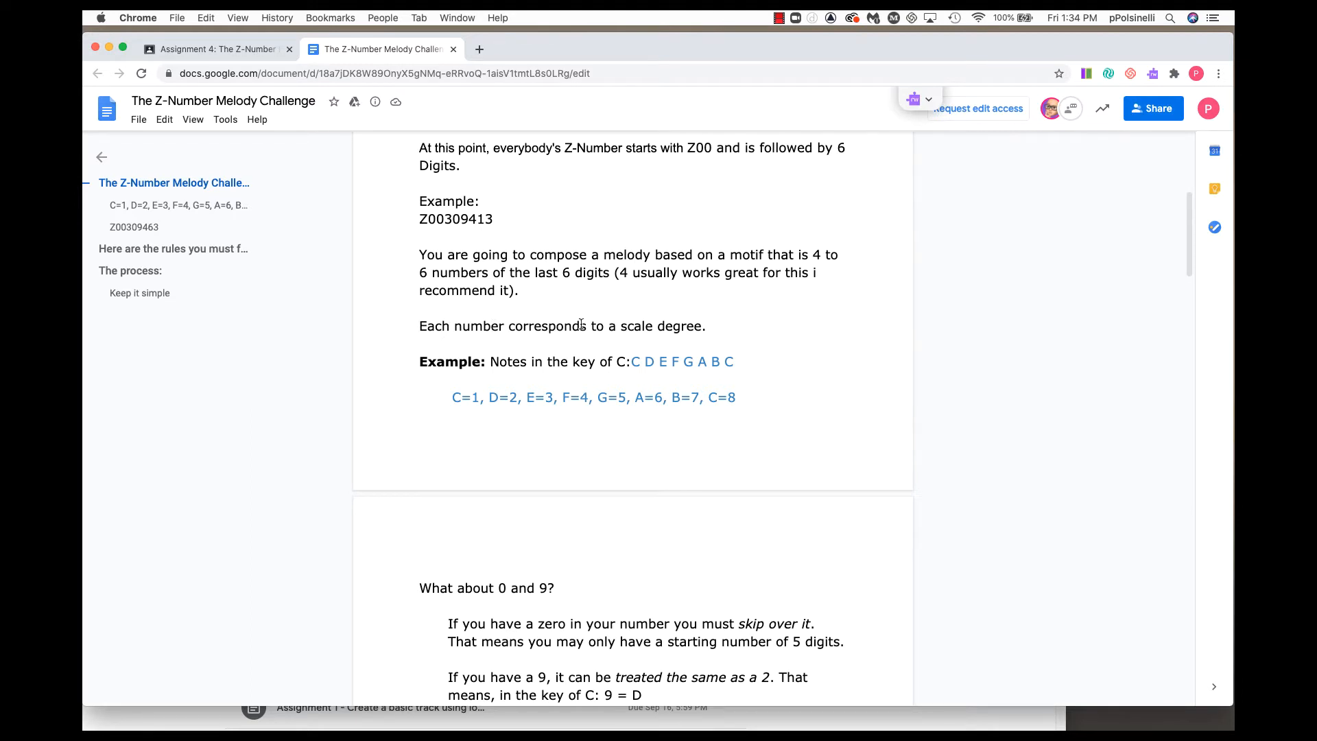
Review how numbers map to scale degrees, how 0 and 9 are treated, and the example notes in Bb
scroll(537, 350, down, 7)
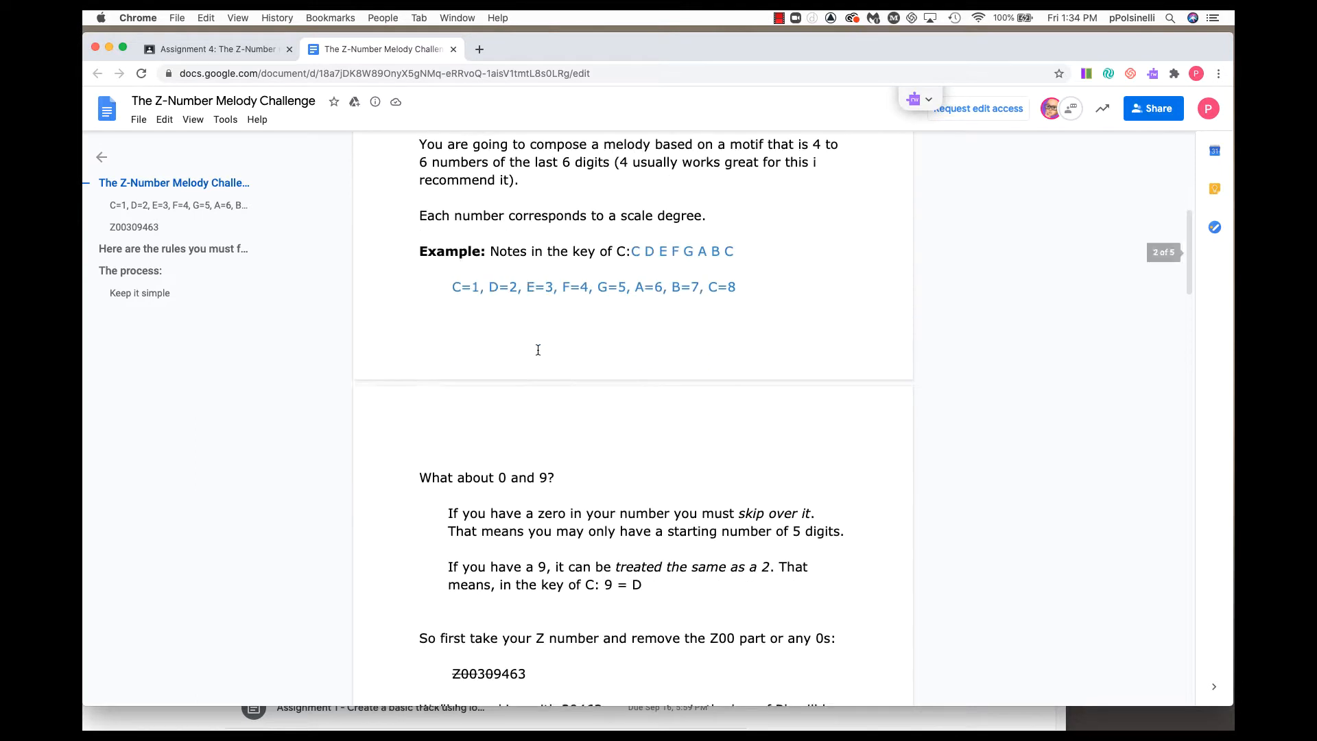
scroll(537, 349, down, 2)
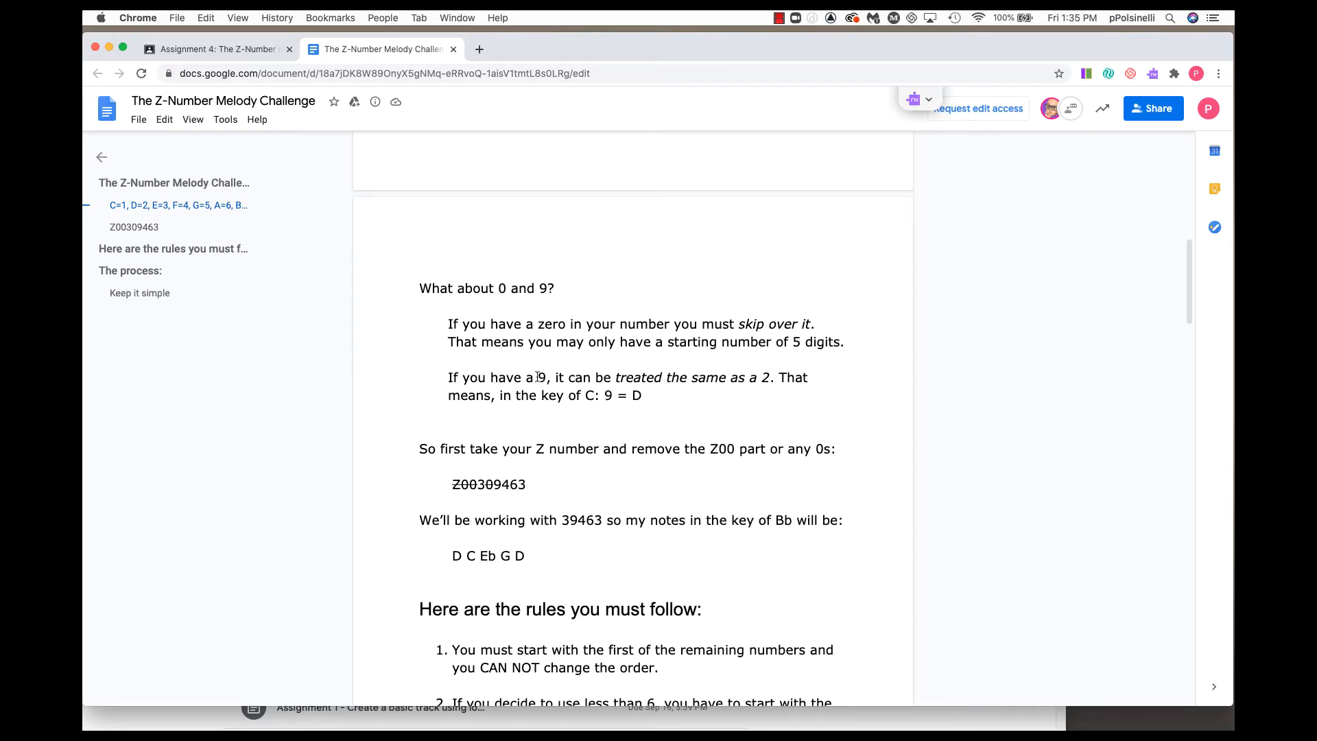
drag(605, 396, 611, 395)
click(657, 396)
drag(762, 376, 769, 375)
click(537, 489)
scroll(568, 488, down, 2)
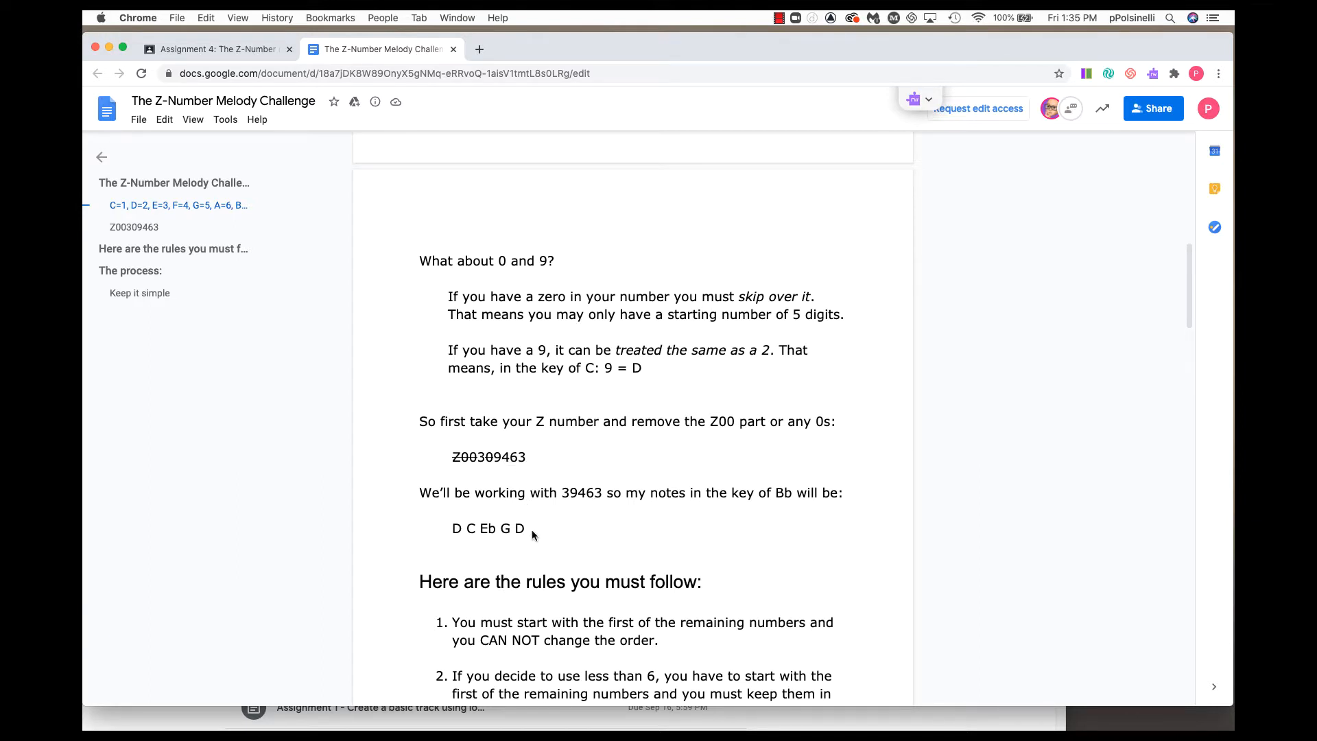
scroll(532, 530, down, 2)
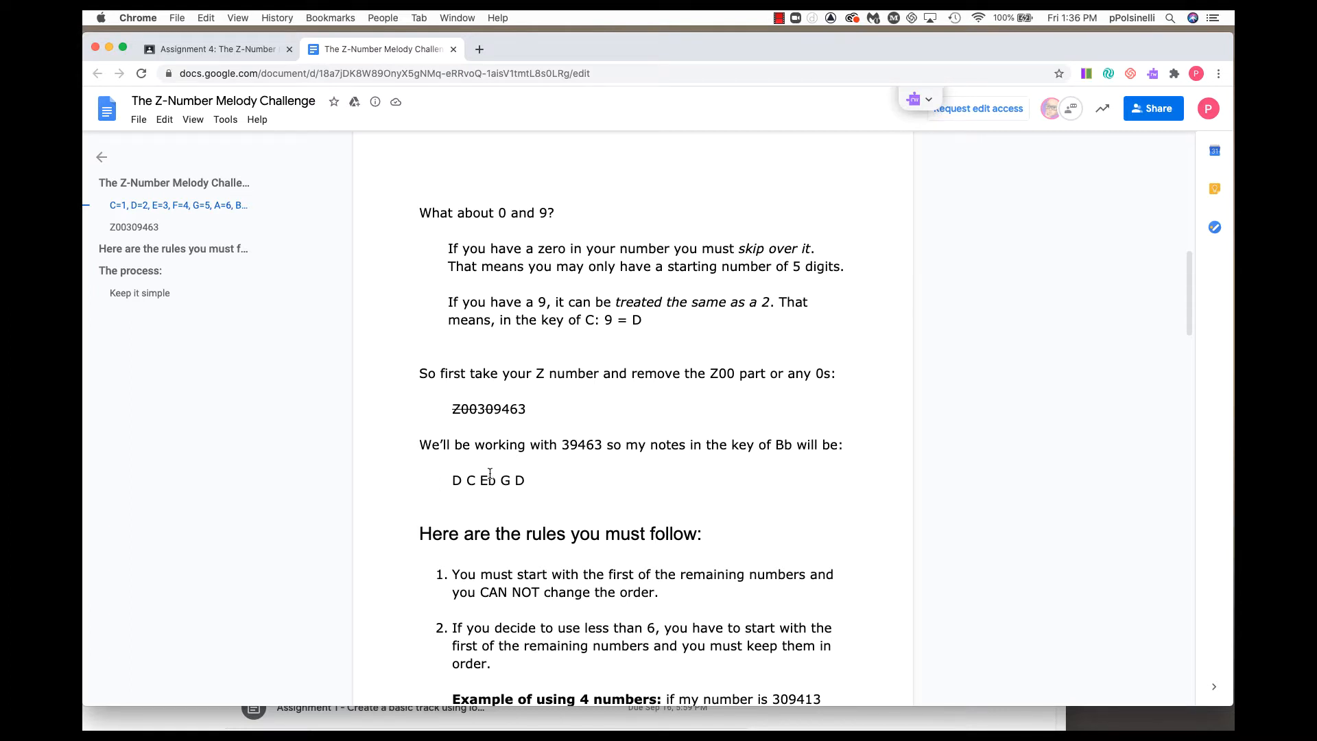
Create a new blank Google Docs document in a separate tab using docs.new
click(479, 50)
text(d)
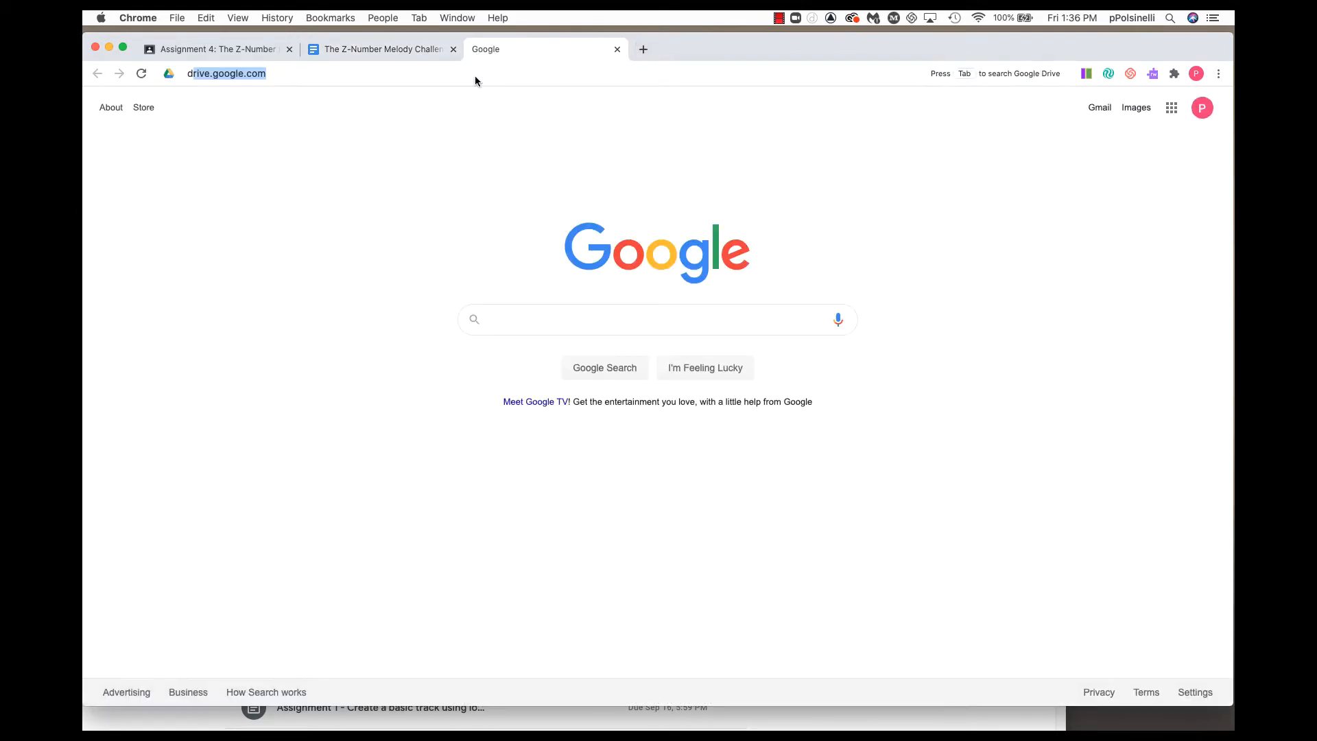
text(ocs.new)
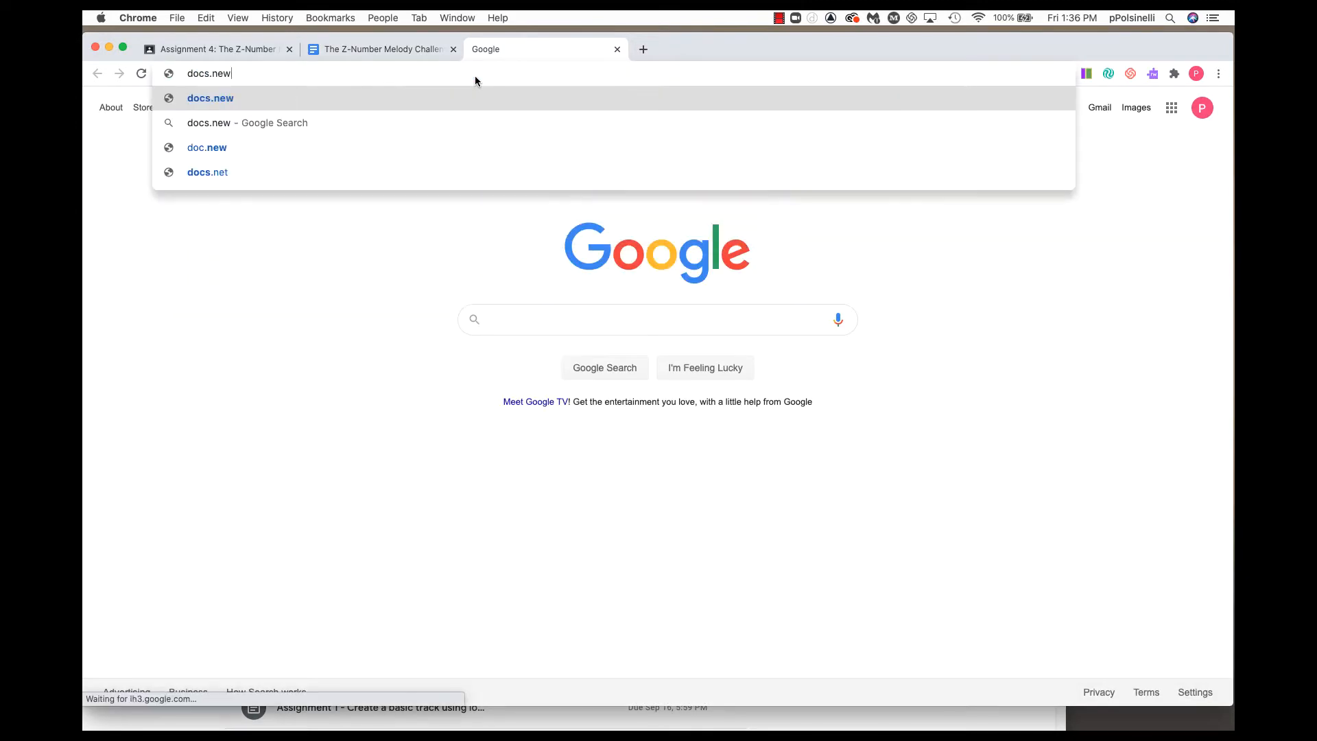
key(Return)
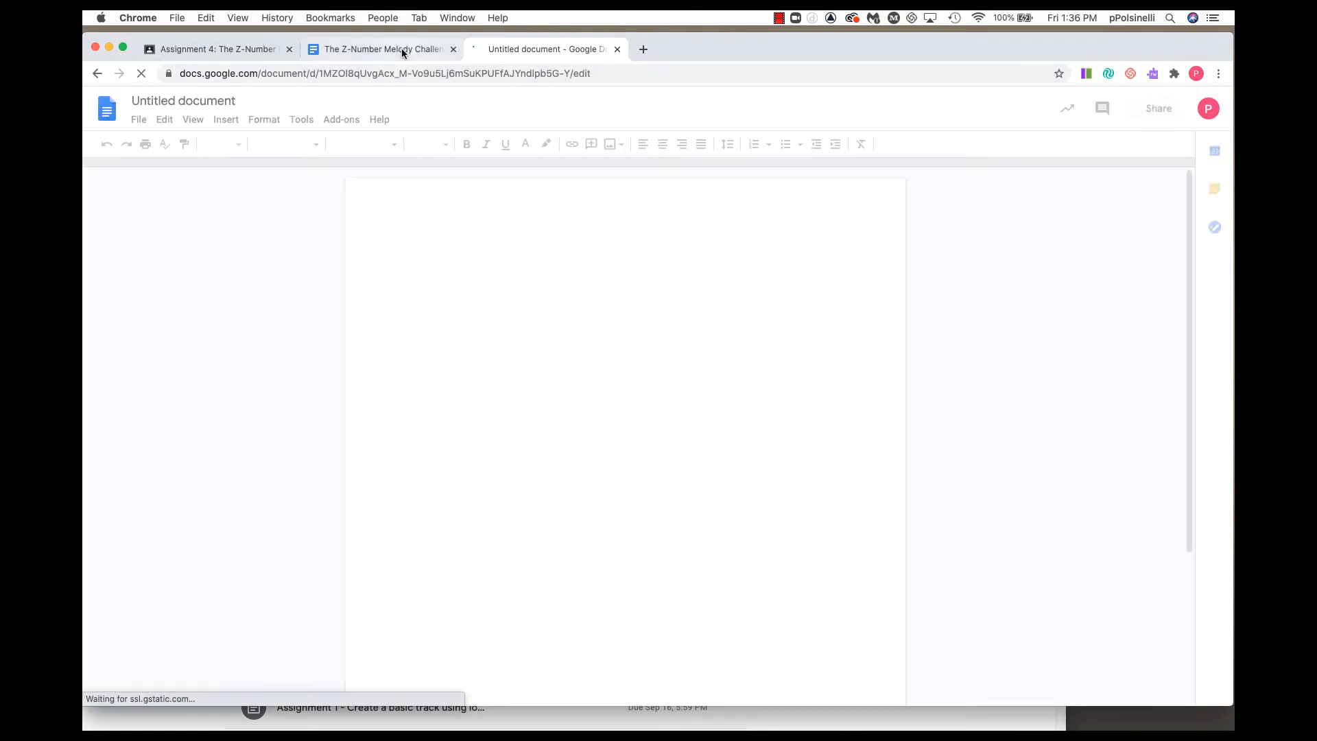
Copy the last four digits of the struck-through example Z-Number into the new document
click(399, 48)
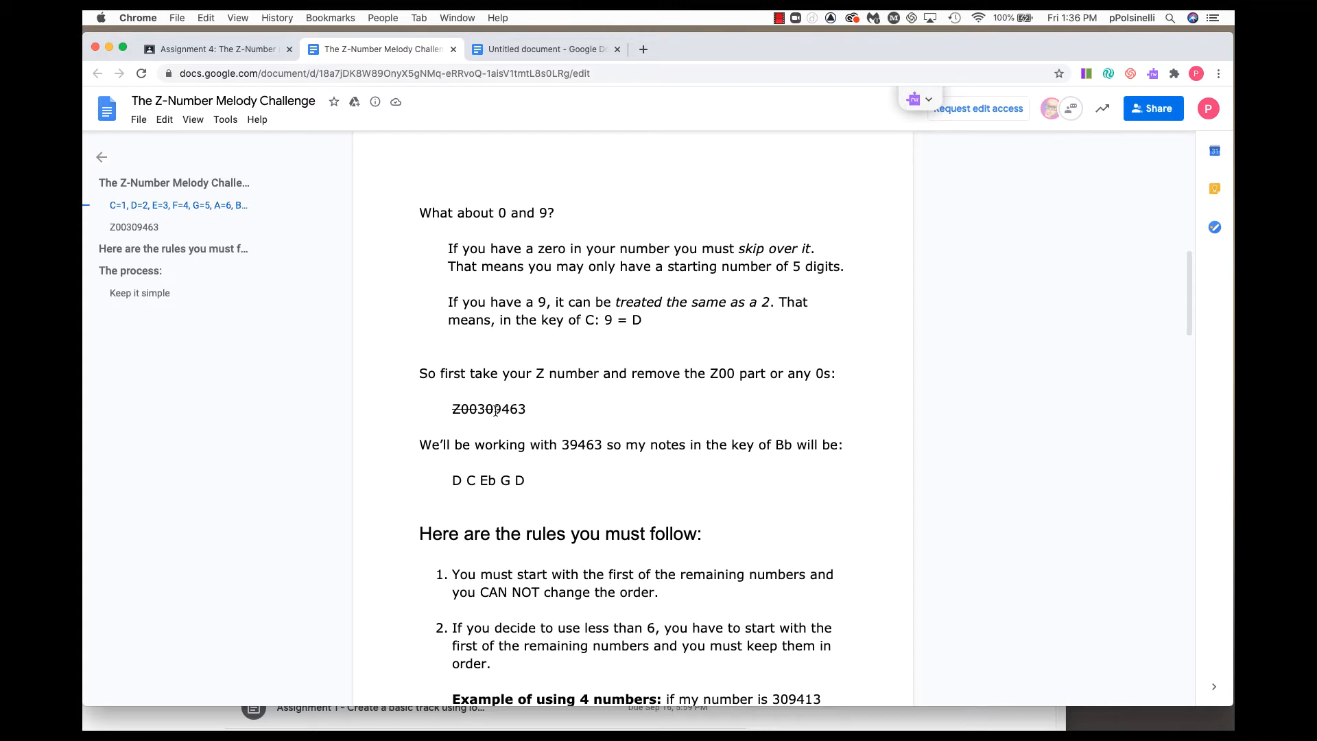
drag(494, 411, 526, 410)
key(super+c)
click(541, 51)
key(super+v)
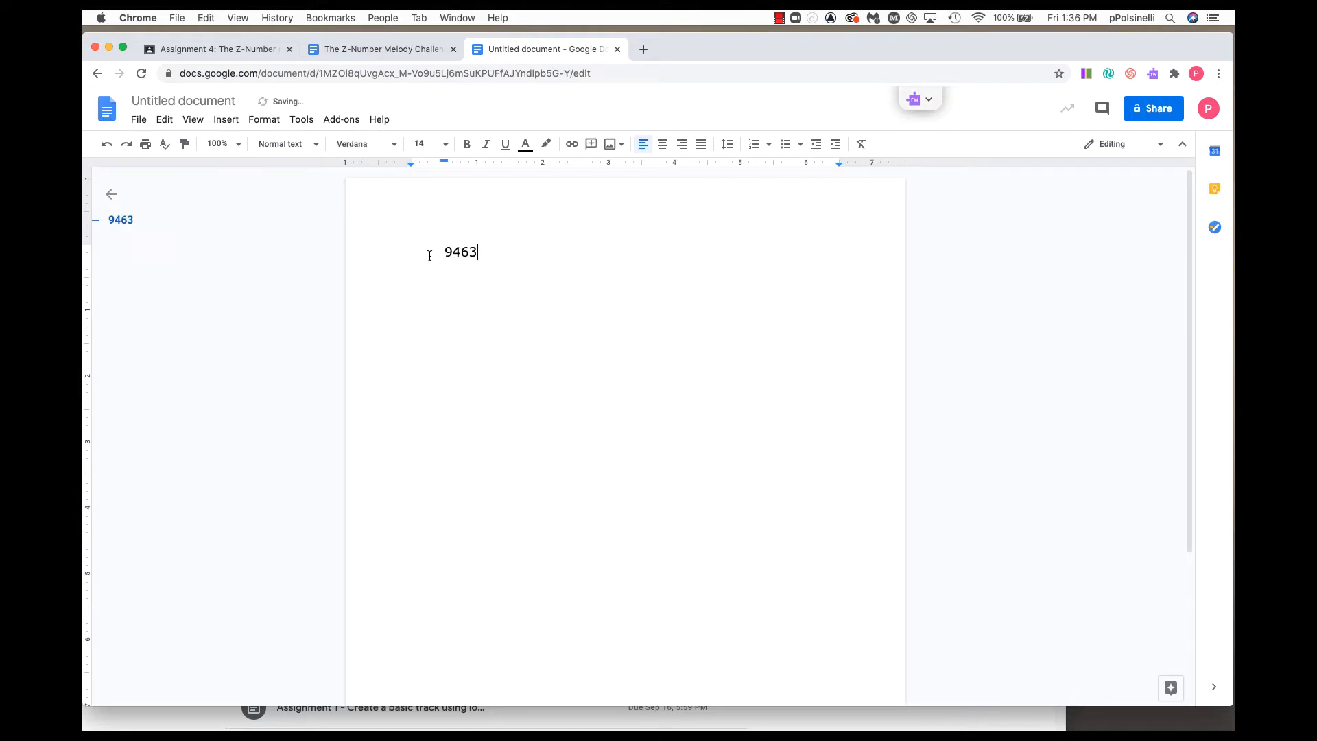
key(Return)
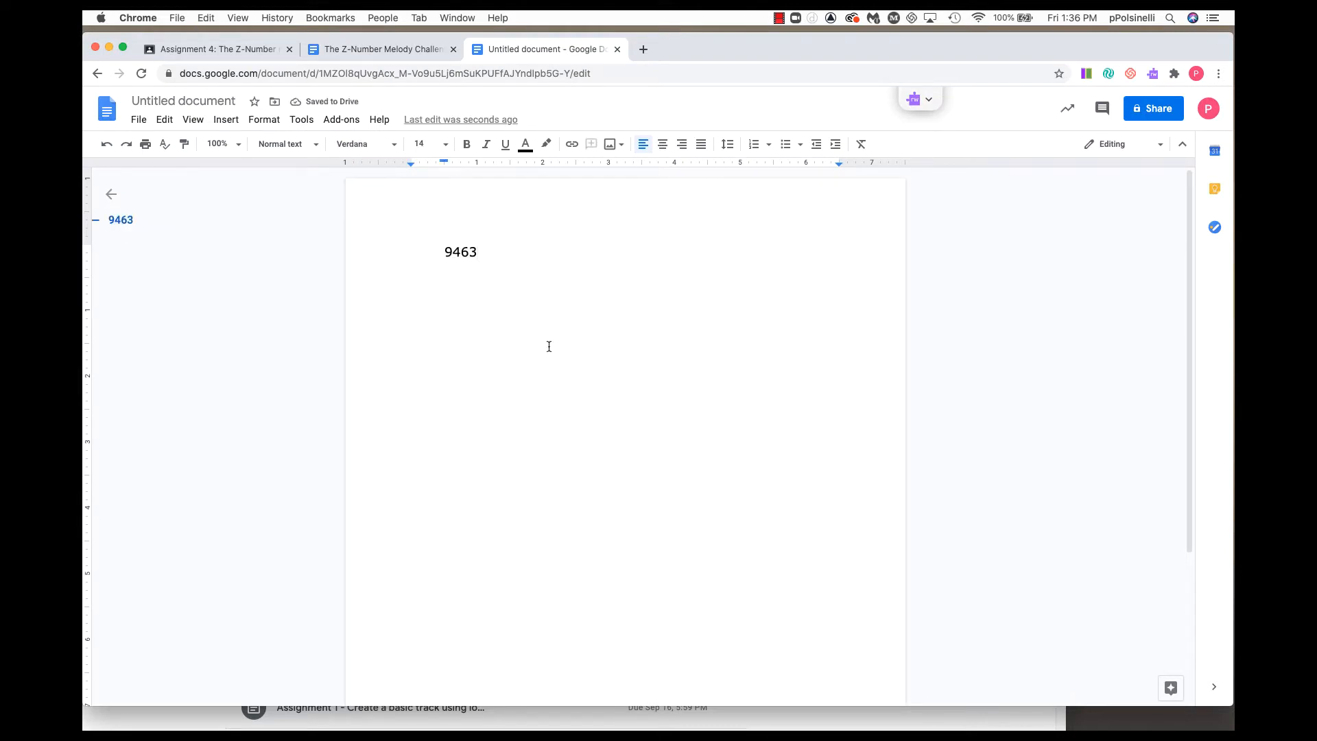
Replace the pasted digits with the instructions' full five-digit working number from the example
click(401, 48)
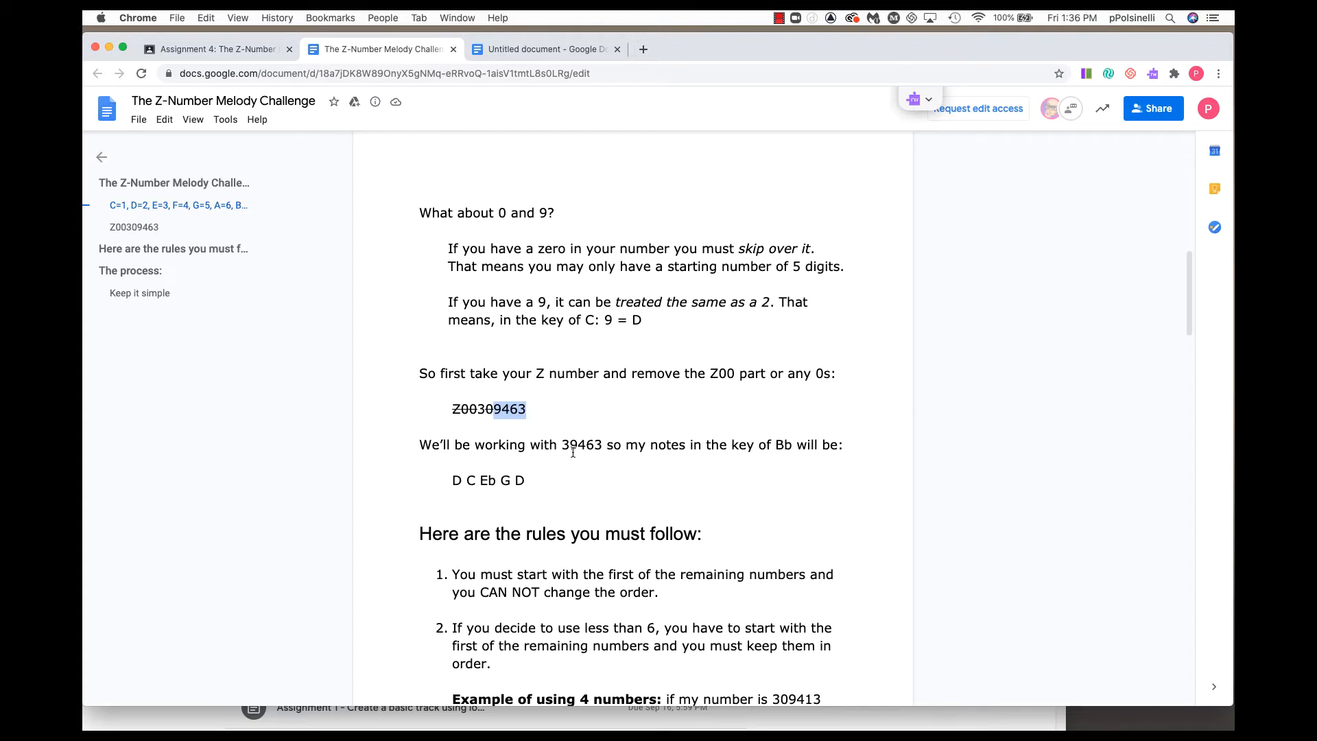
drag(562, 445, 602, 443)
key(super+c)
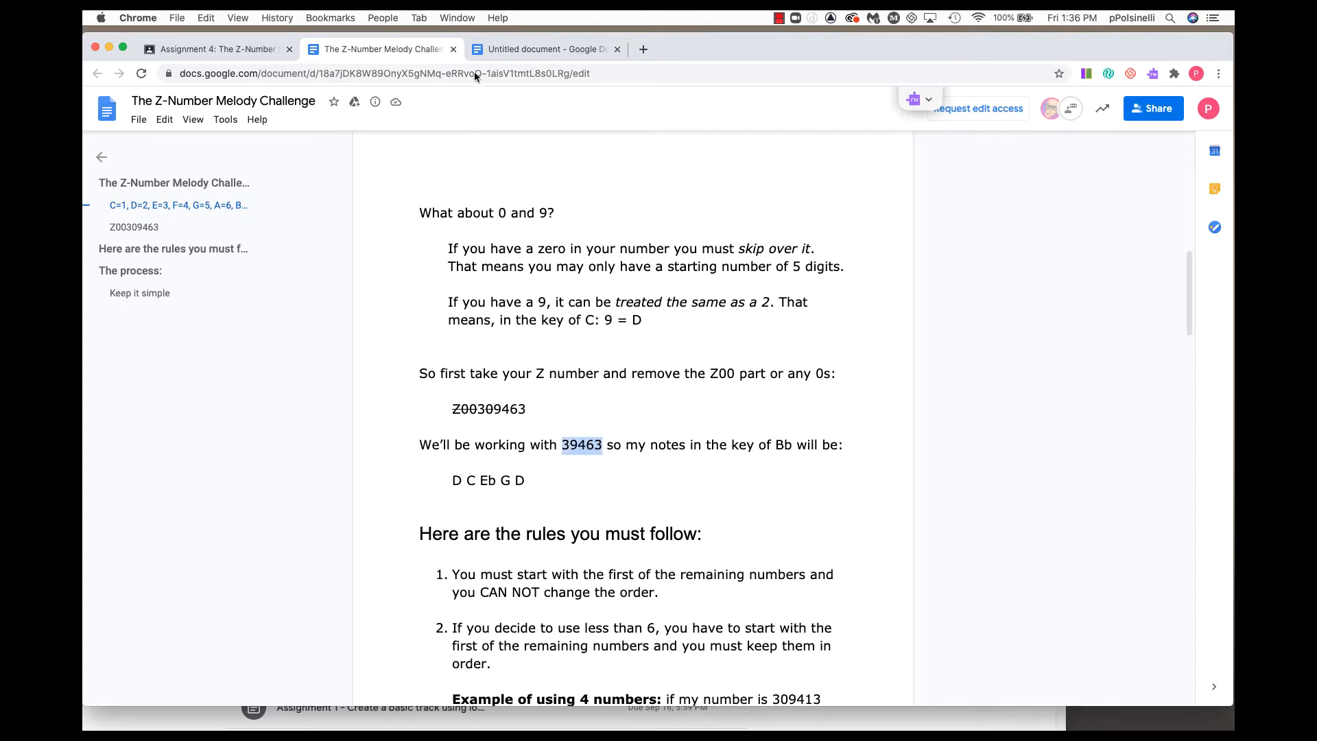
click(525, 48)
drag(441, 251, 504, 254)
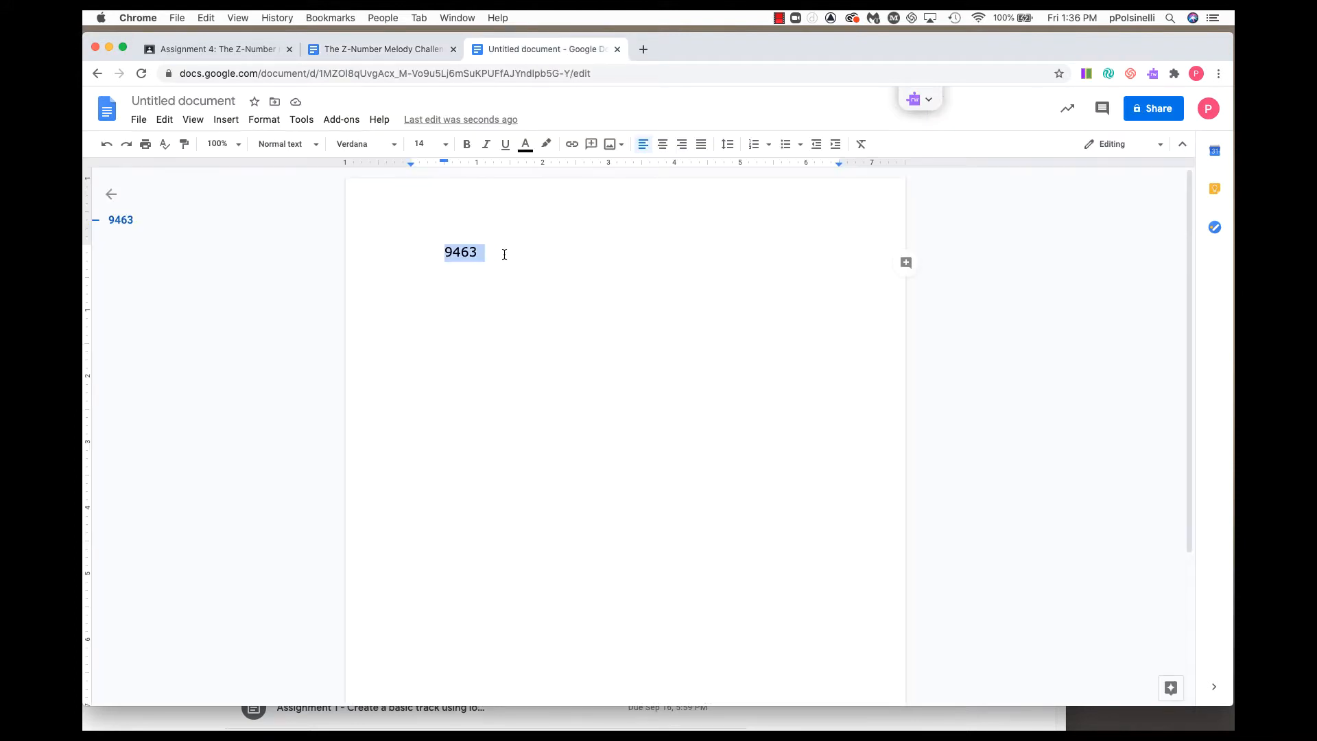
key(super+v)
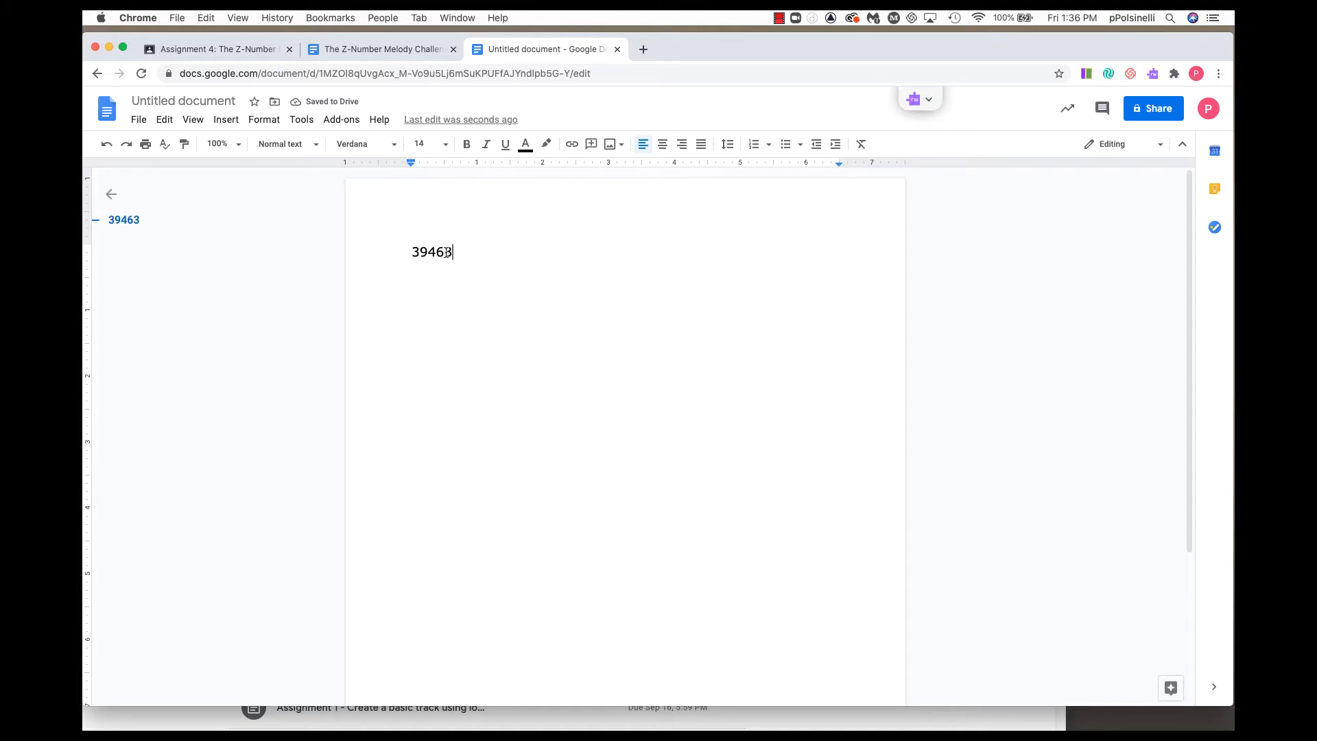
Add a line below the number listing the Bb major scale as "Bb: Bb C D Eb F G A Bb"
key(Return)
text(B)
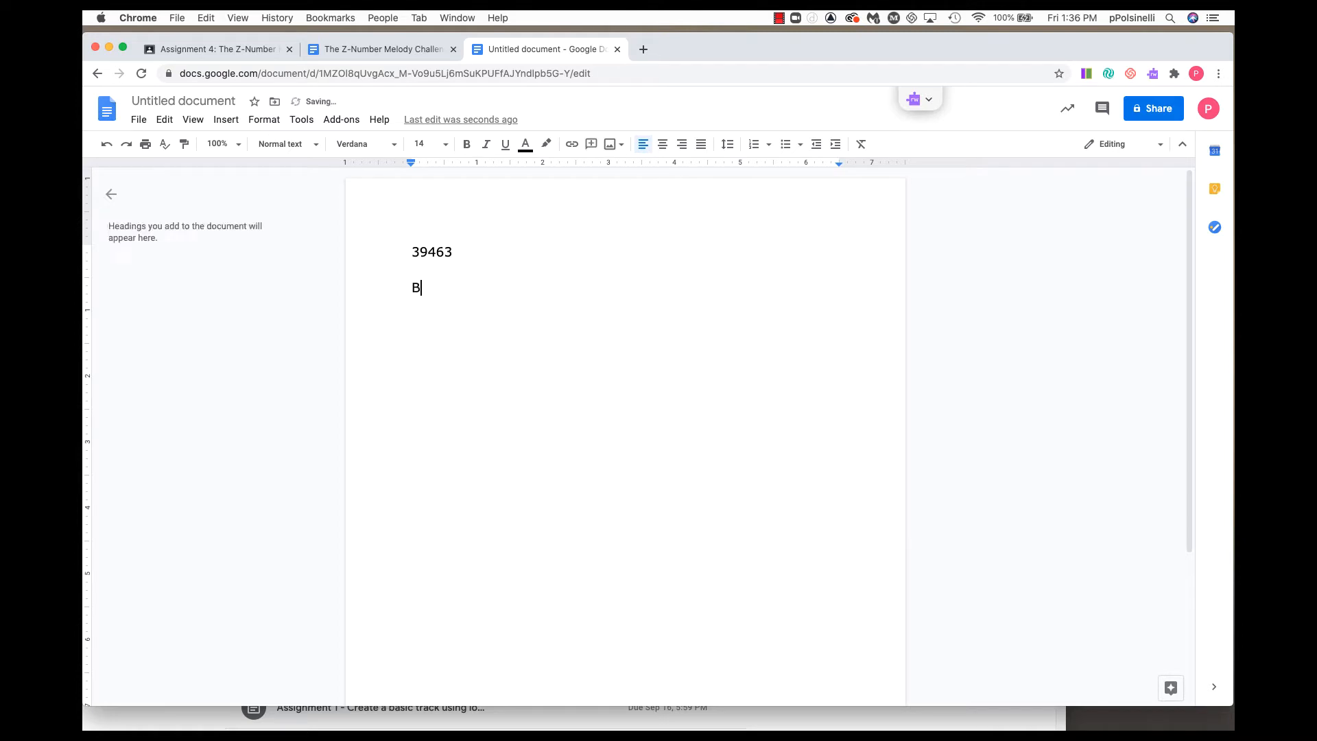
text(b)
text(Bb C D)
text(Eb F G A Bb)
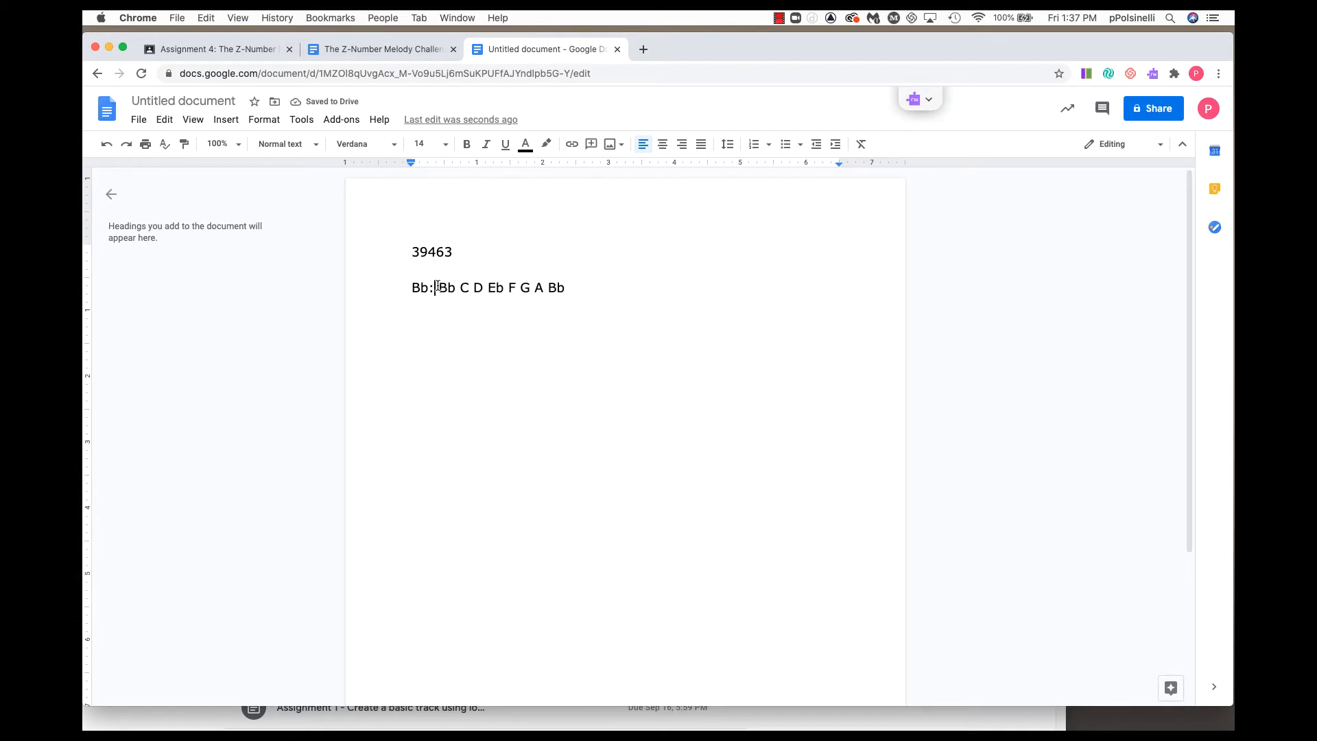
Prefix the first four scale notes with their degree numbers: 1-Bb 2-C 3-D 4-Eb
click(443, 300)
text(1)
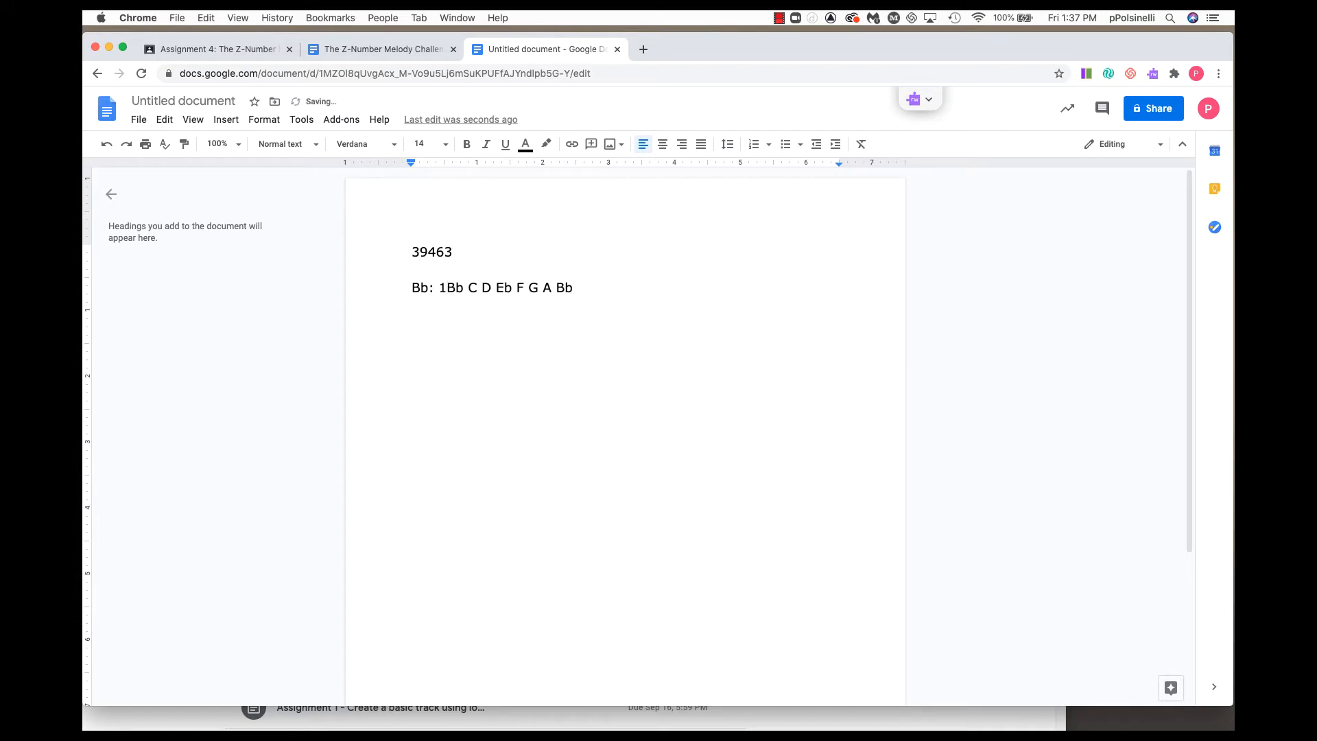
text(-)
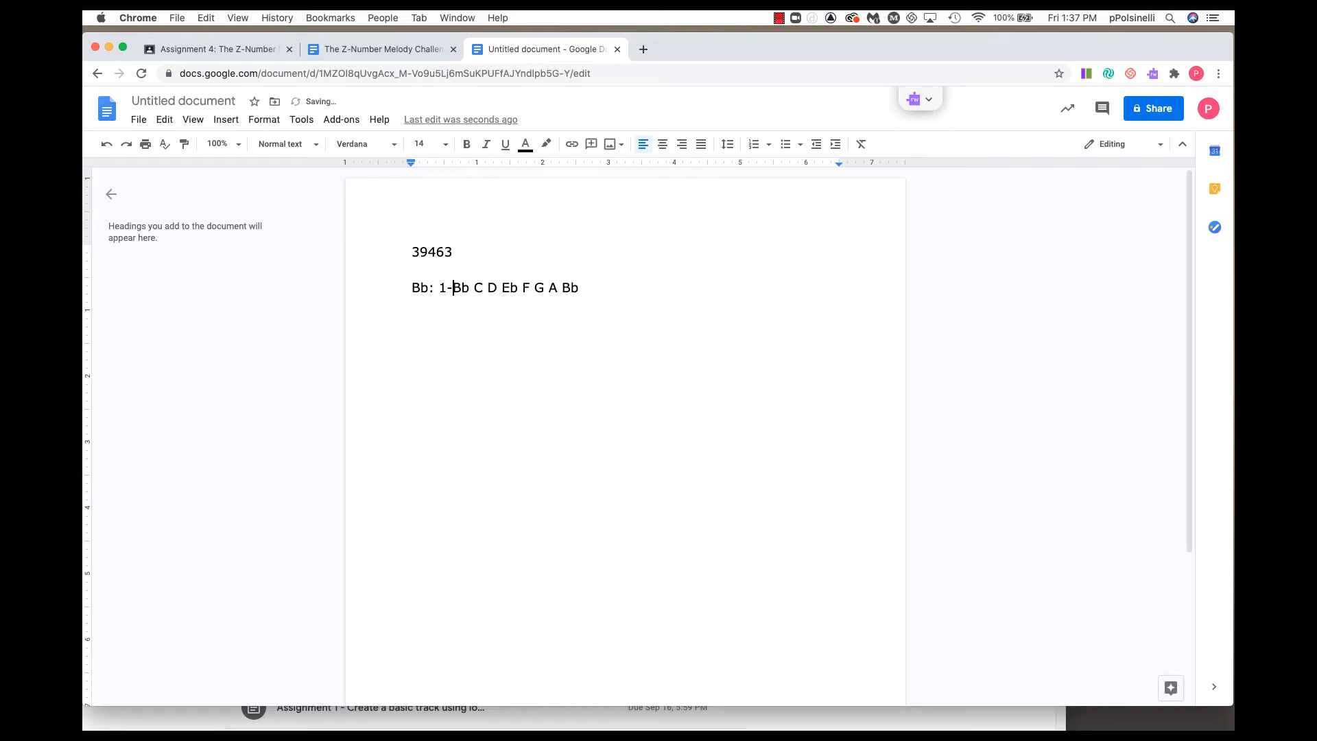
click(473, 289)
text(2-)
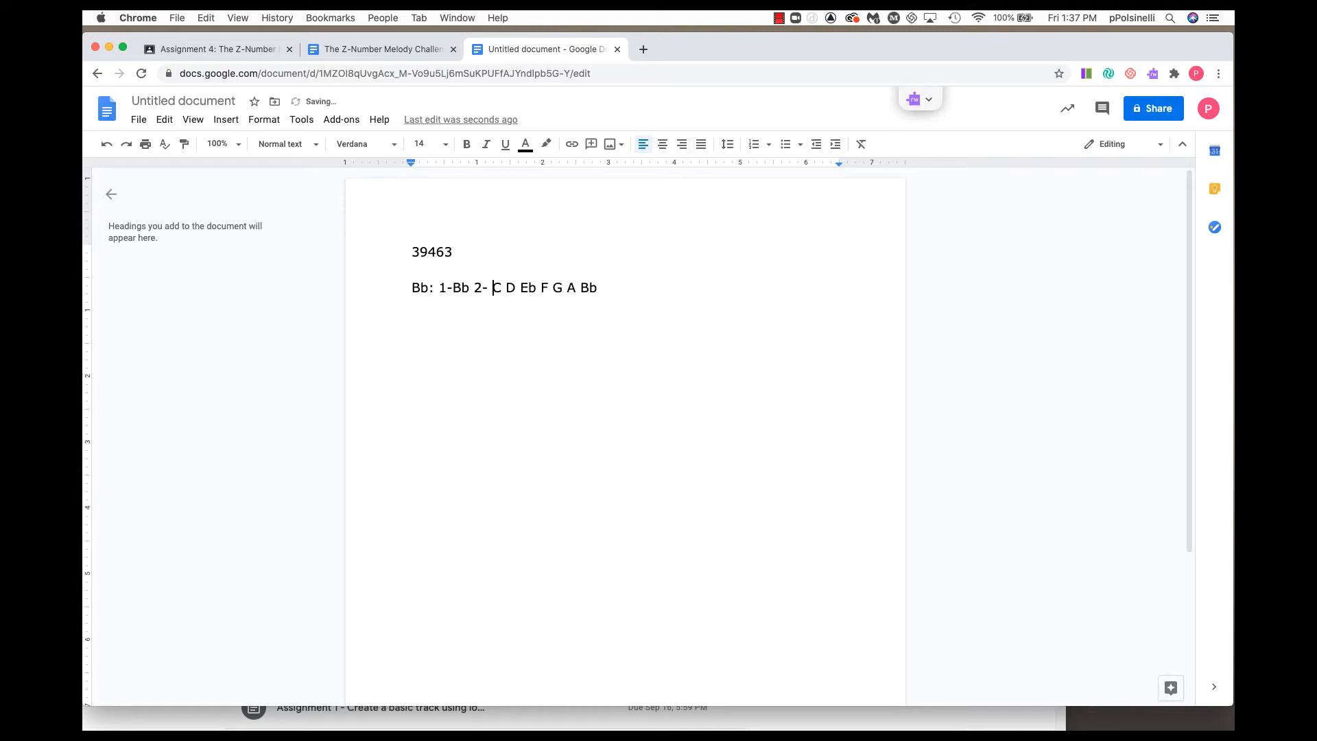
key(BackSpace)
click(503, 289)
text(3-)
click(532, 287)
text(4-)
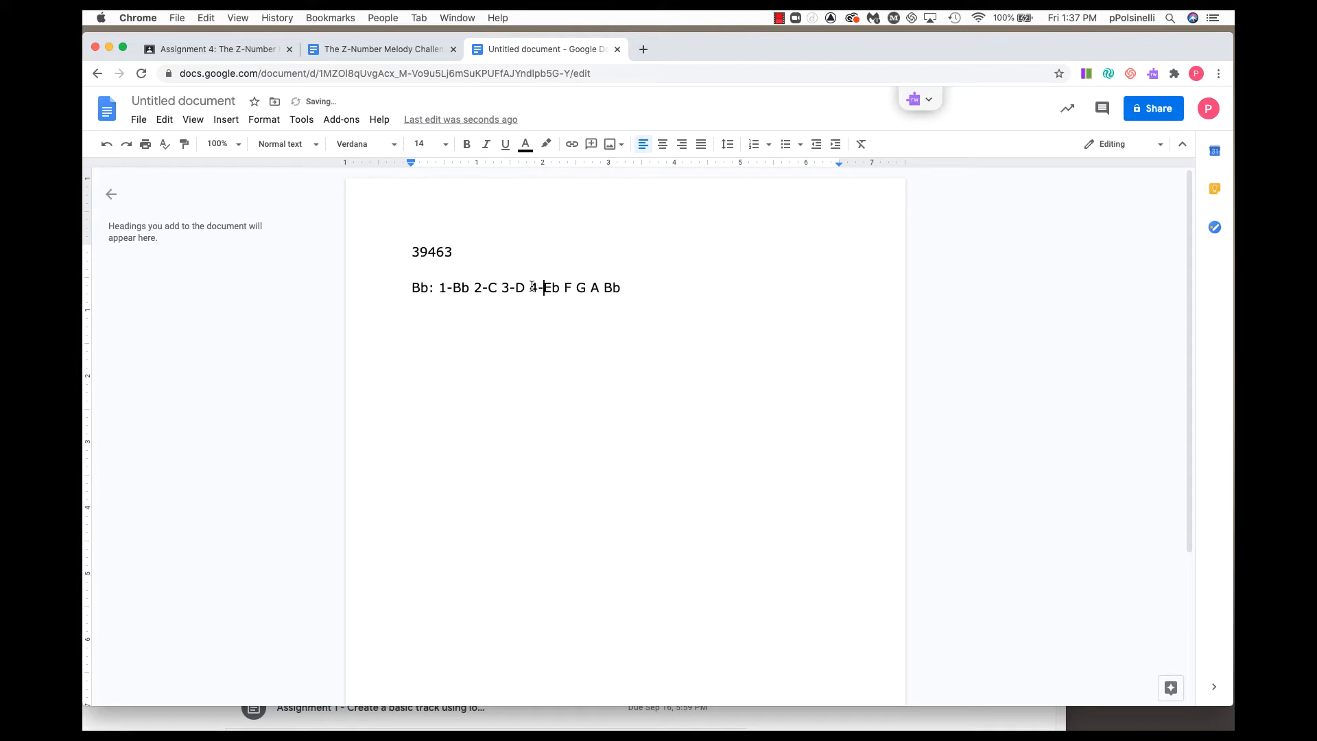
Number the remaining scale notes 5-F 6-G 7-A and delete the closing octave Bb
click(565, 286)
text(5-F 6-G 7-)
double_click(653, 287)
key(BackSpace)
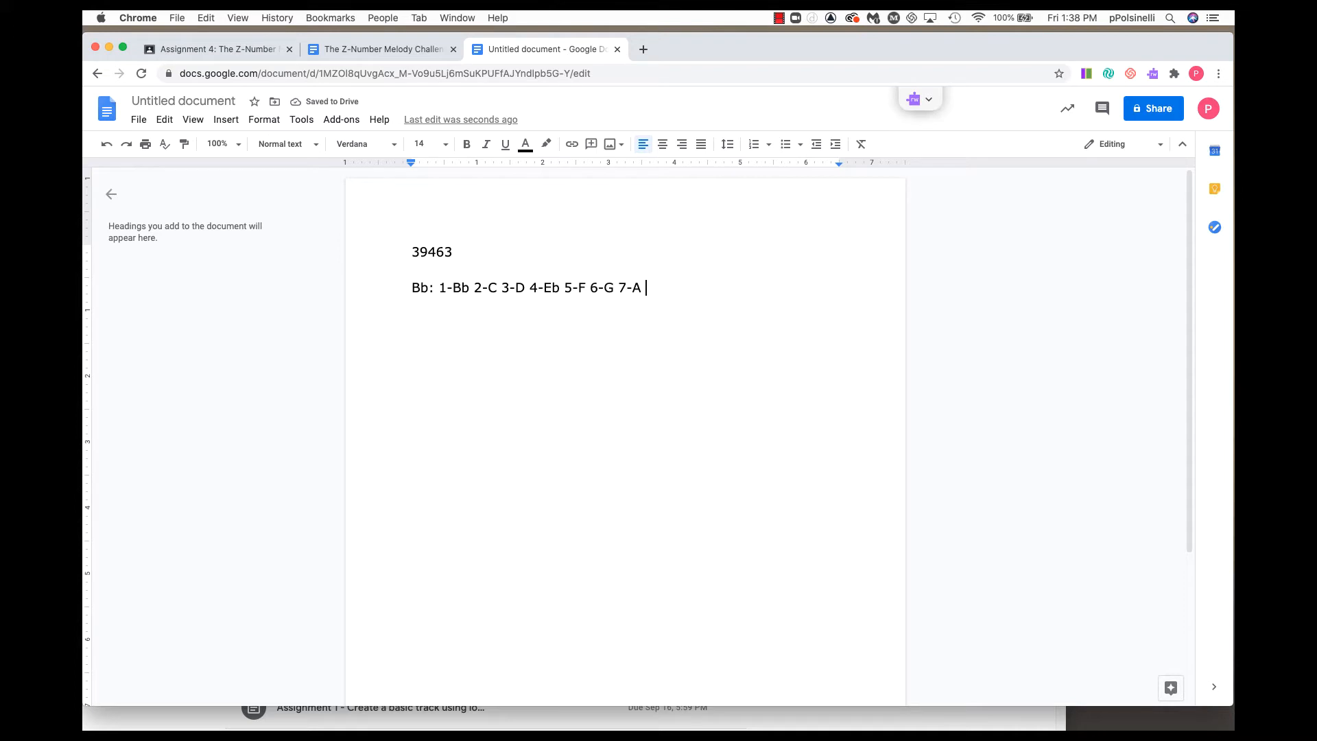
key(BackSpace)
Write the motif notes matching the five digits on a new line as "D C Eb G D"
key(Return)
text(D)
drag(475, 286, 498, 287)
click(438, 326)
text(C)
drag(531, 289, 562, 291)
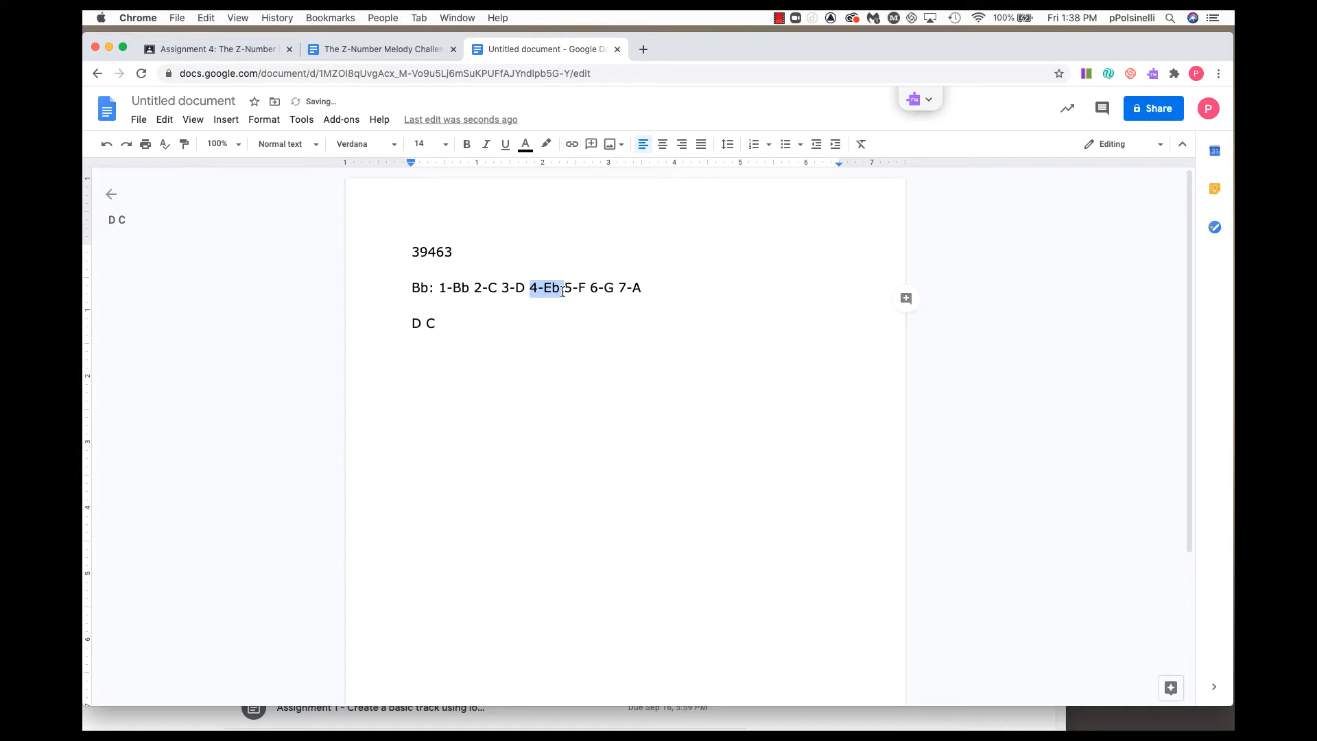
click(490, 320)
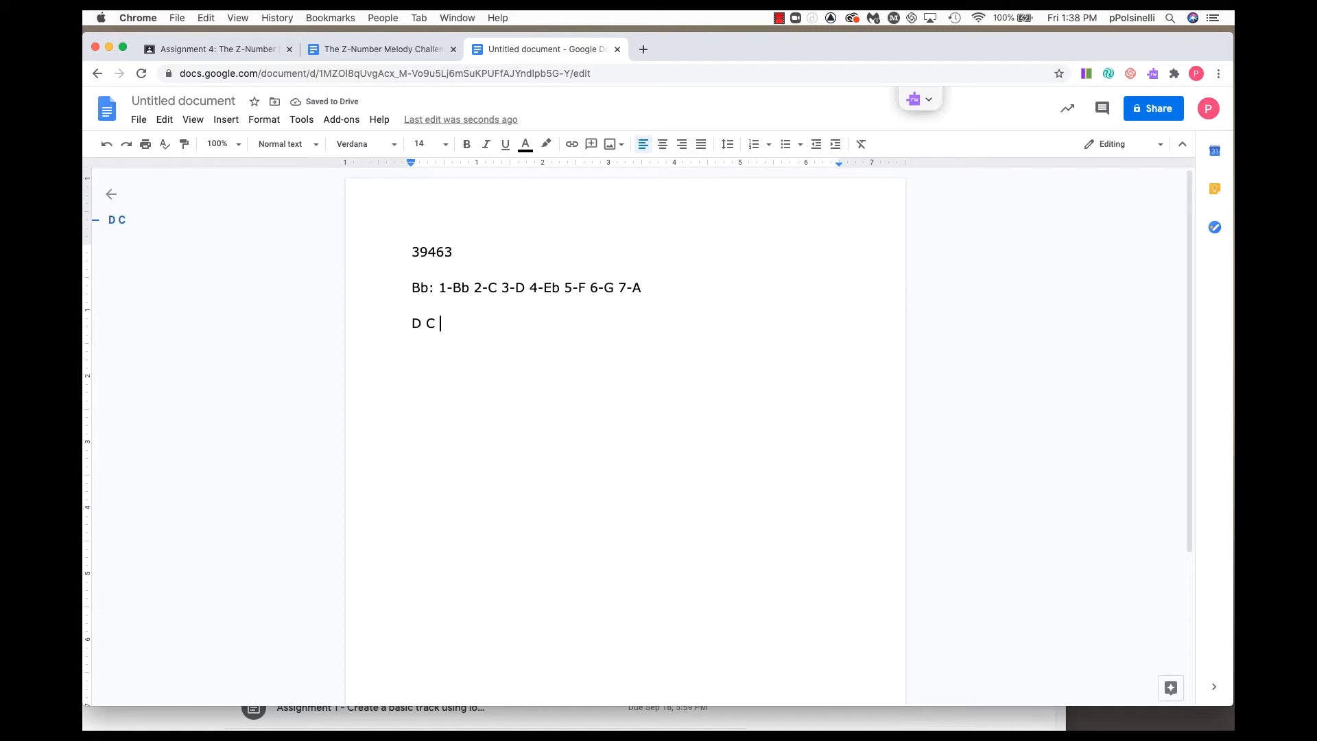
text(Eb G)
text(D)
drag(411, 323, 485, 323)
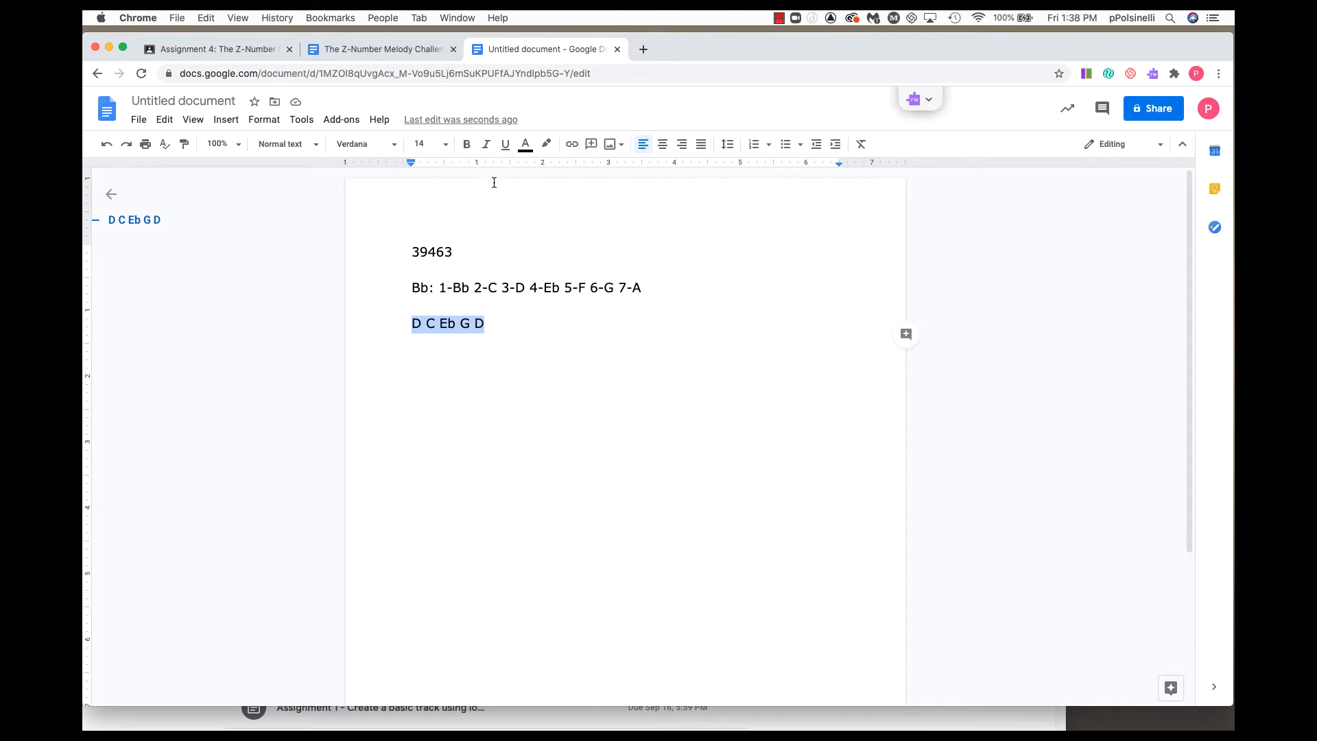
Open the Soundtrap project attached to Assignment 4, recovering the unsaved project, and turn on looping across the first eight bars
click(251, 48)
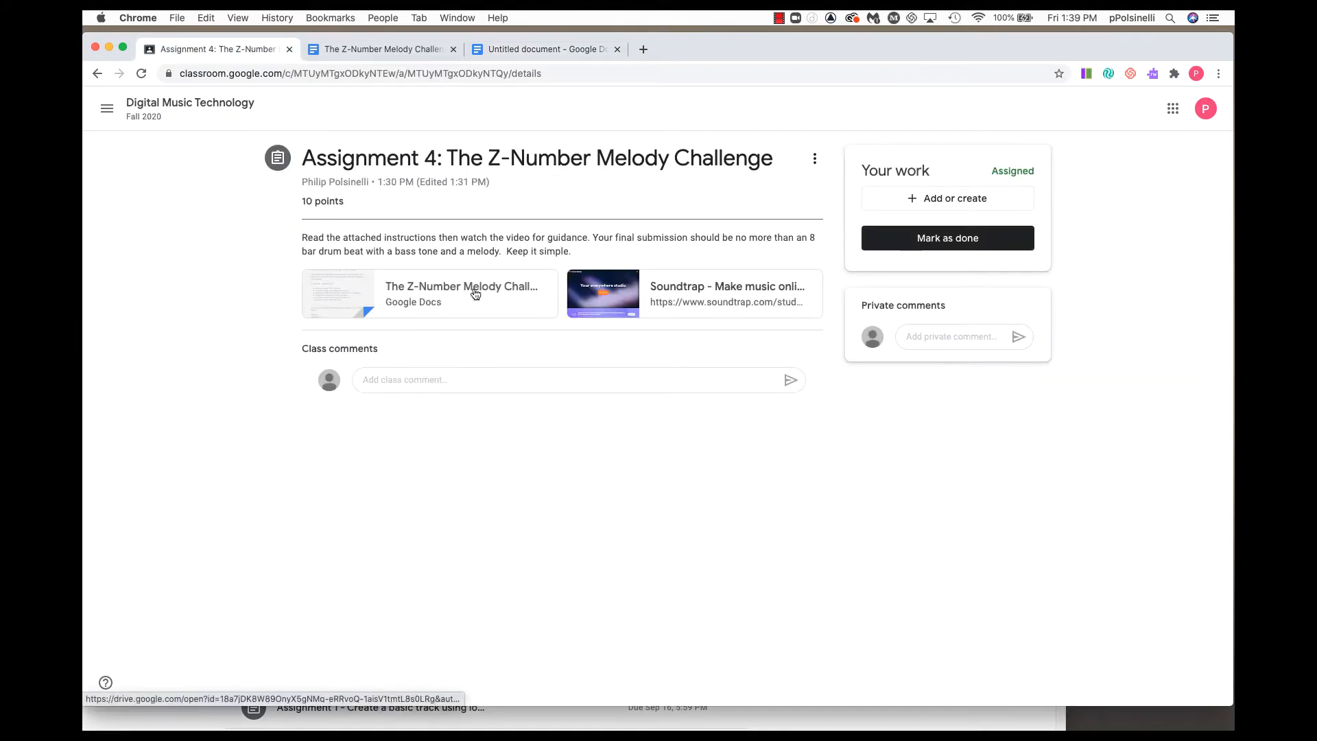
click(688, 296)
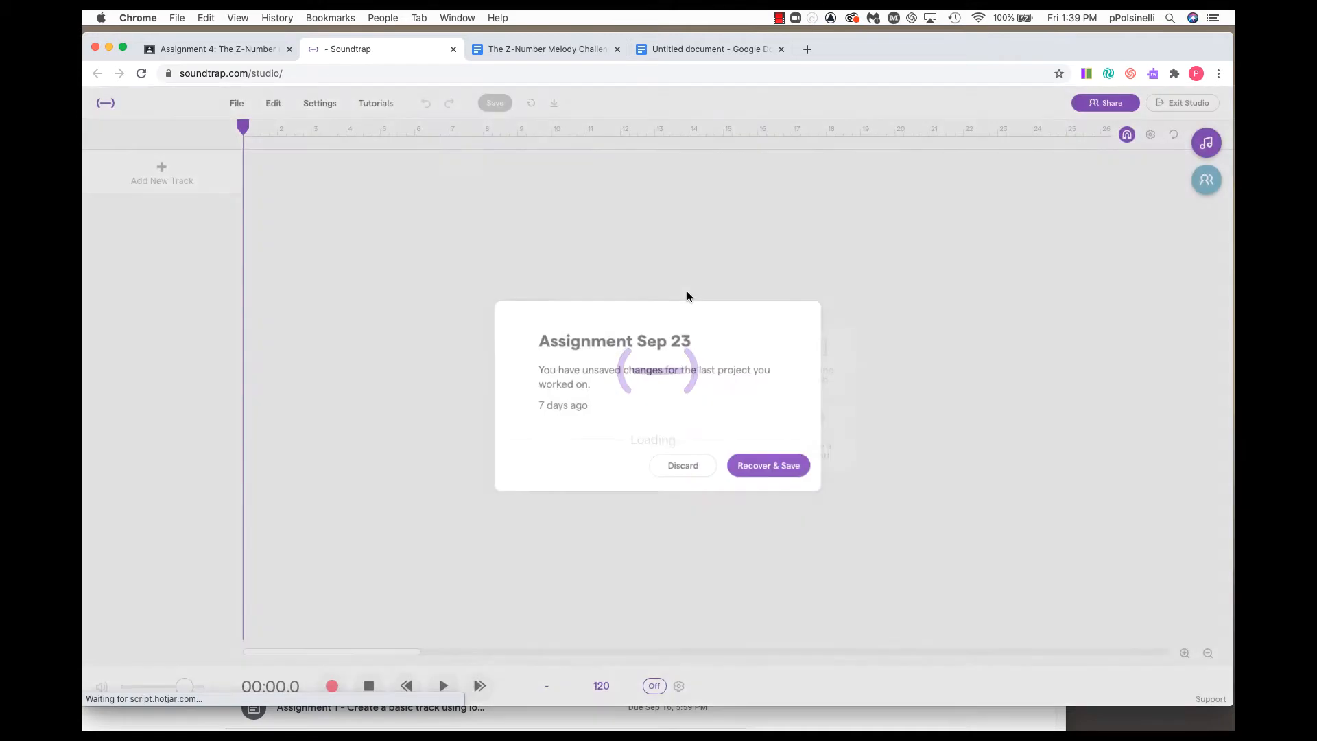
click(764, 465)
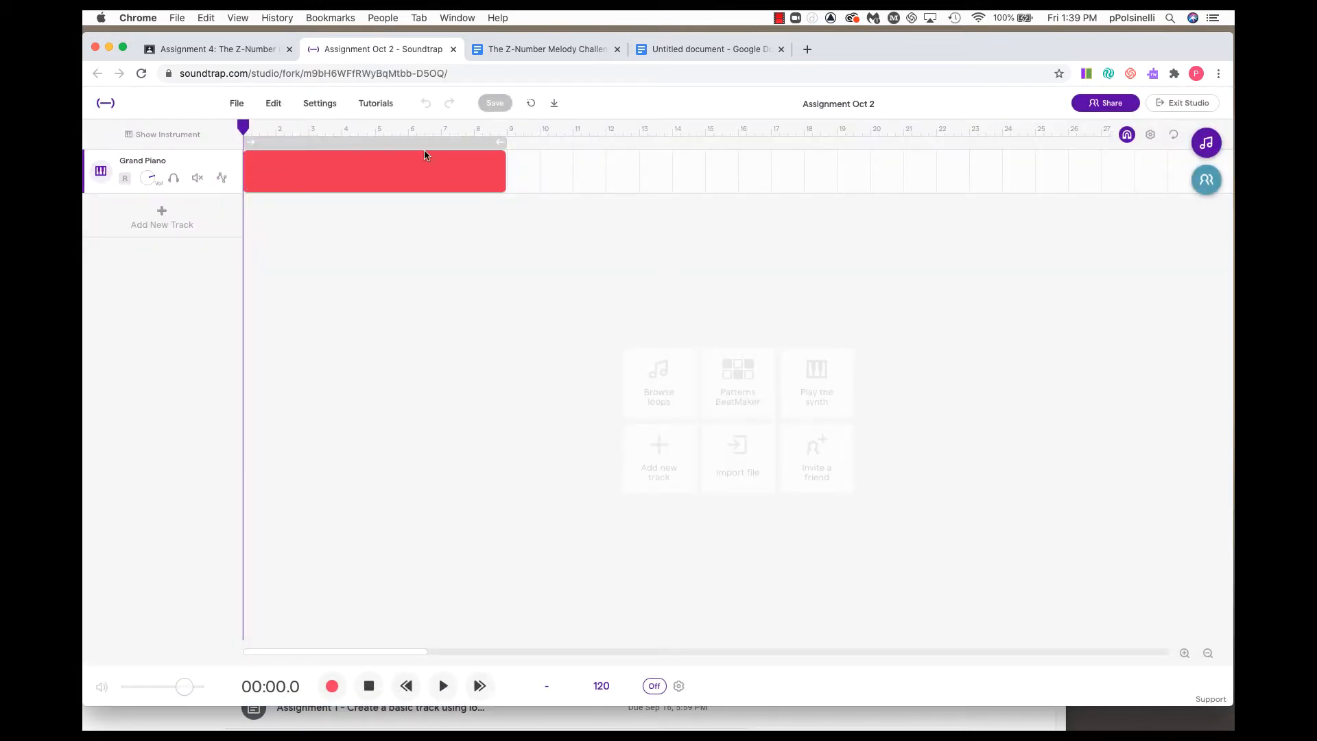
click(346, 144)
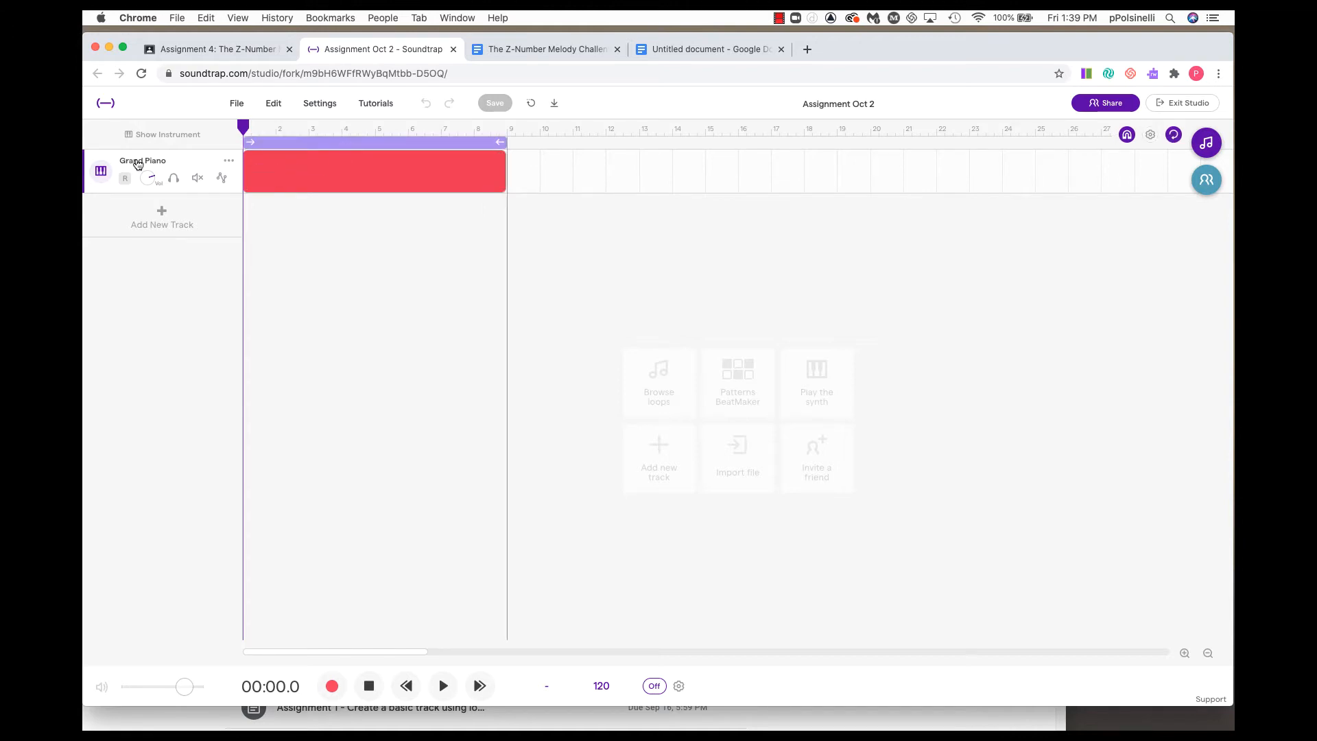
click(347, 171)
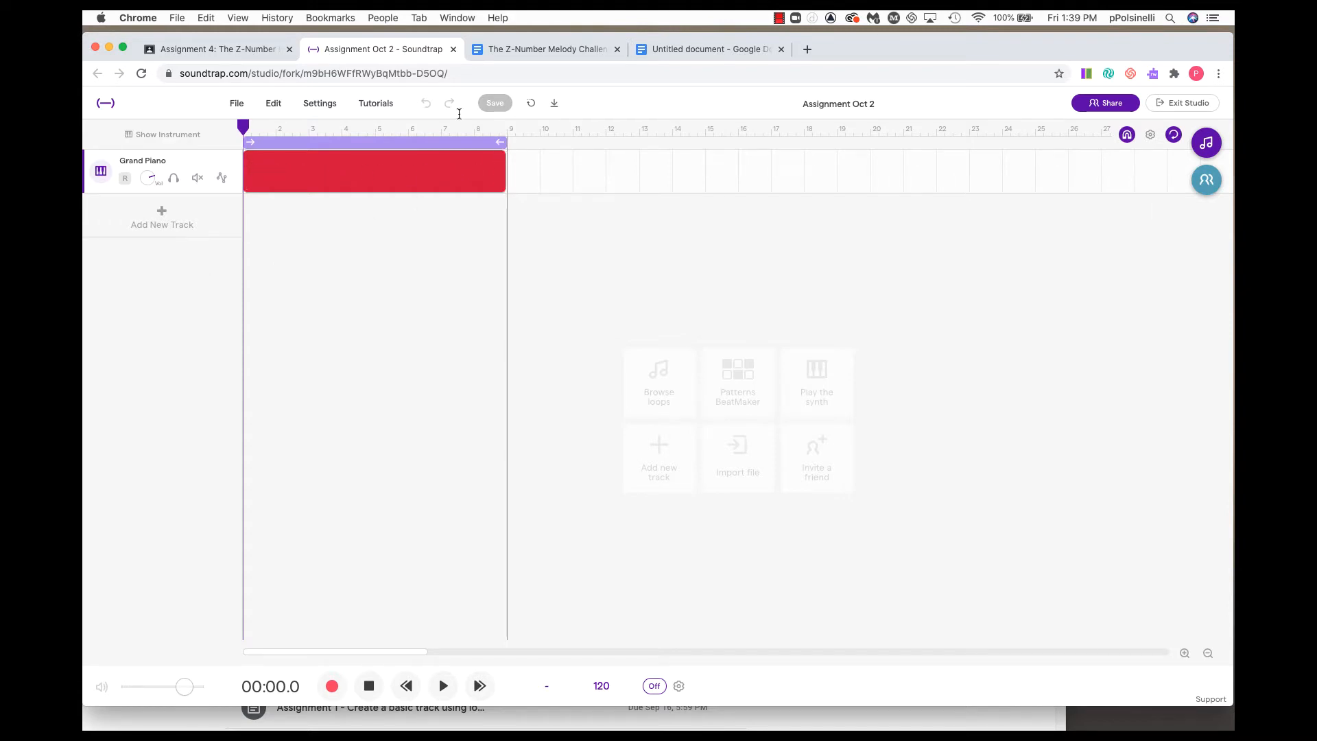
Review the rules and process steps in The Z-Number Melody Challenge, up to the drumbeat and bass drone instructions
click(552, 49)
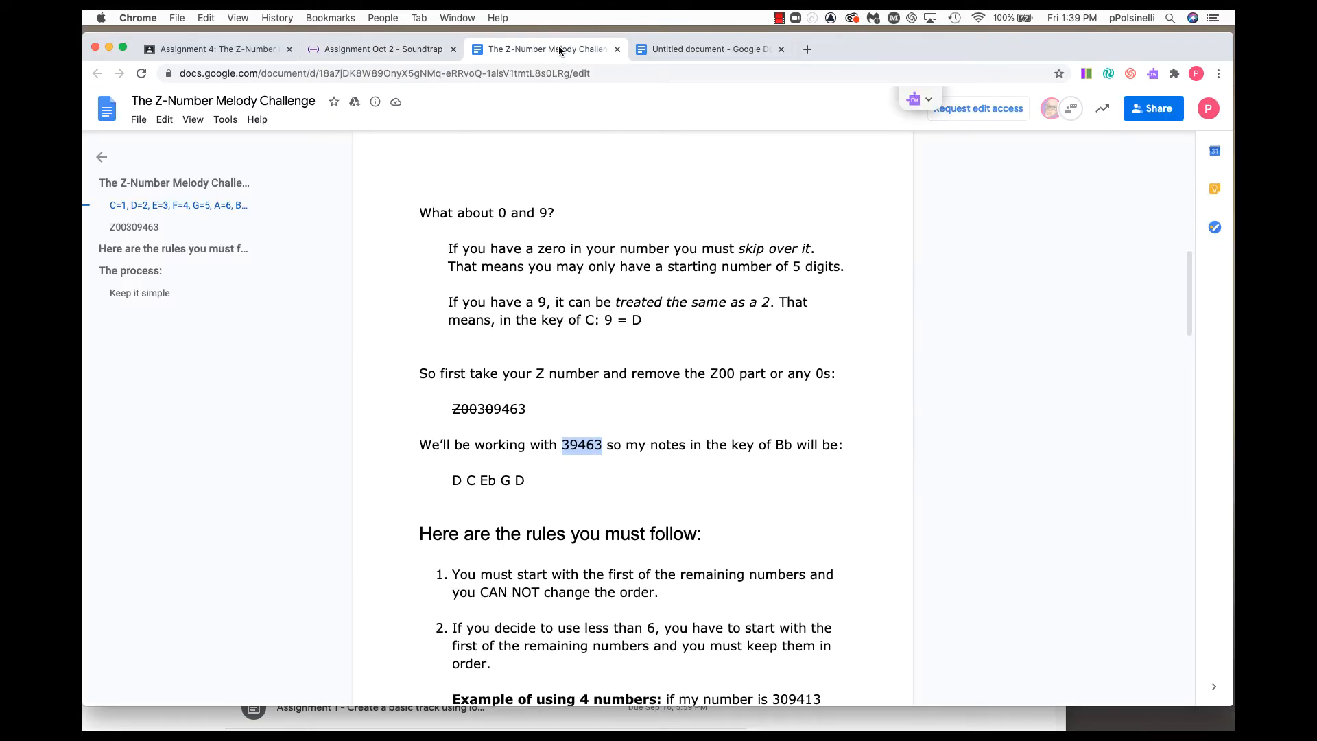
scroll(638, 465, down, 3)
scroll(638, 465, down, 2)
scroll(608, 414, up, 1)
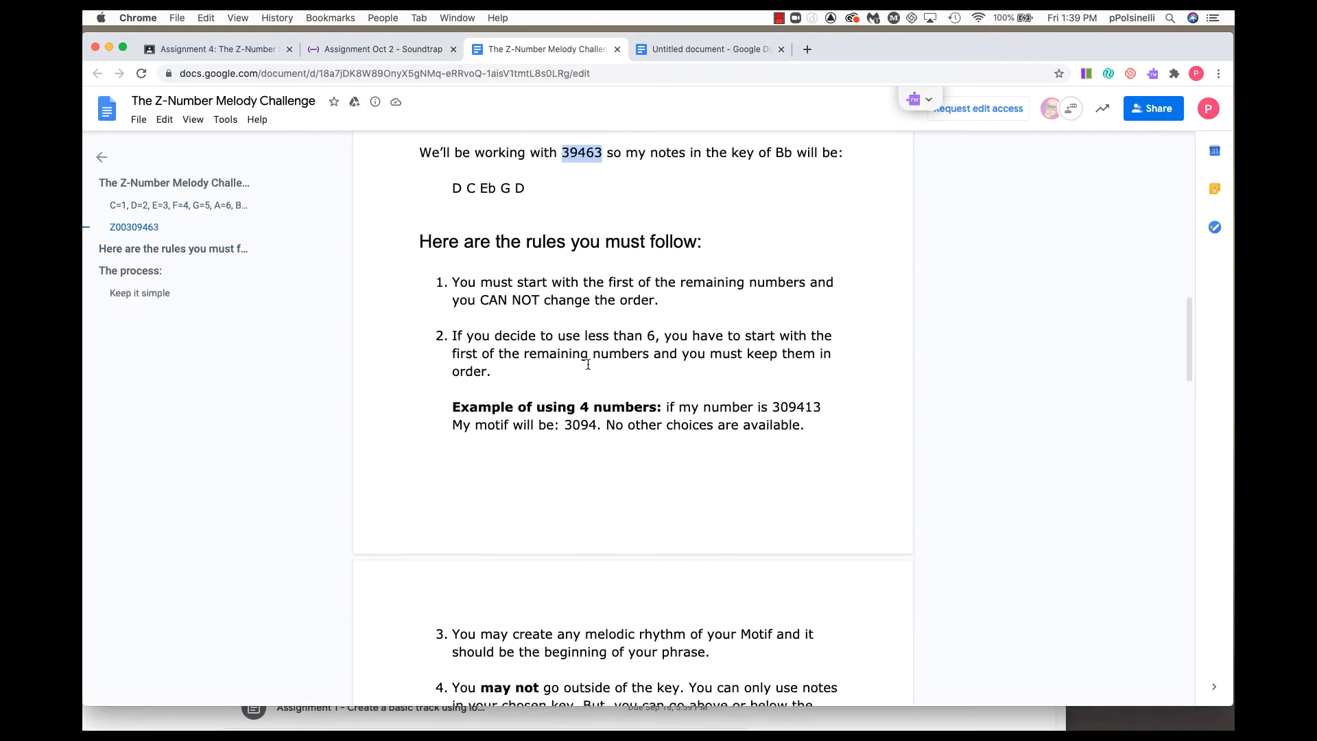
scroll(588, 365, down, 2)
scroll(531, 362, down, 3)
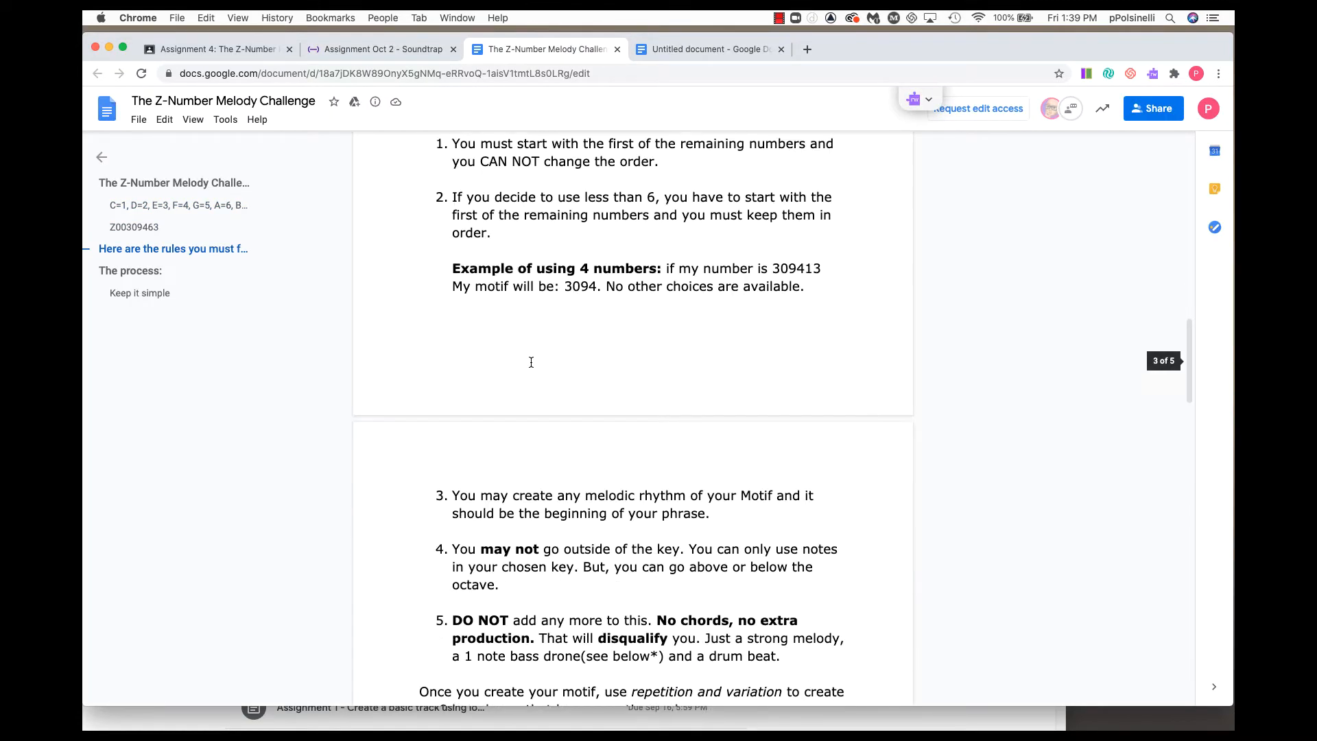
scroll(530, 362, down, 8)
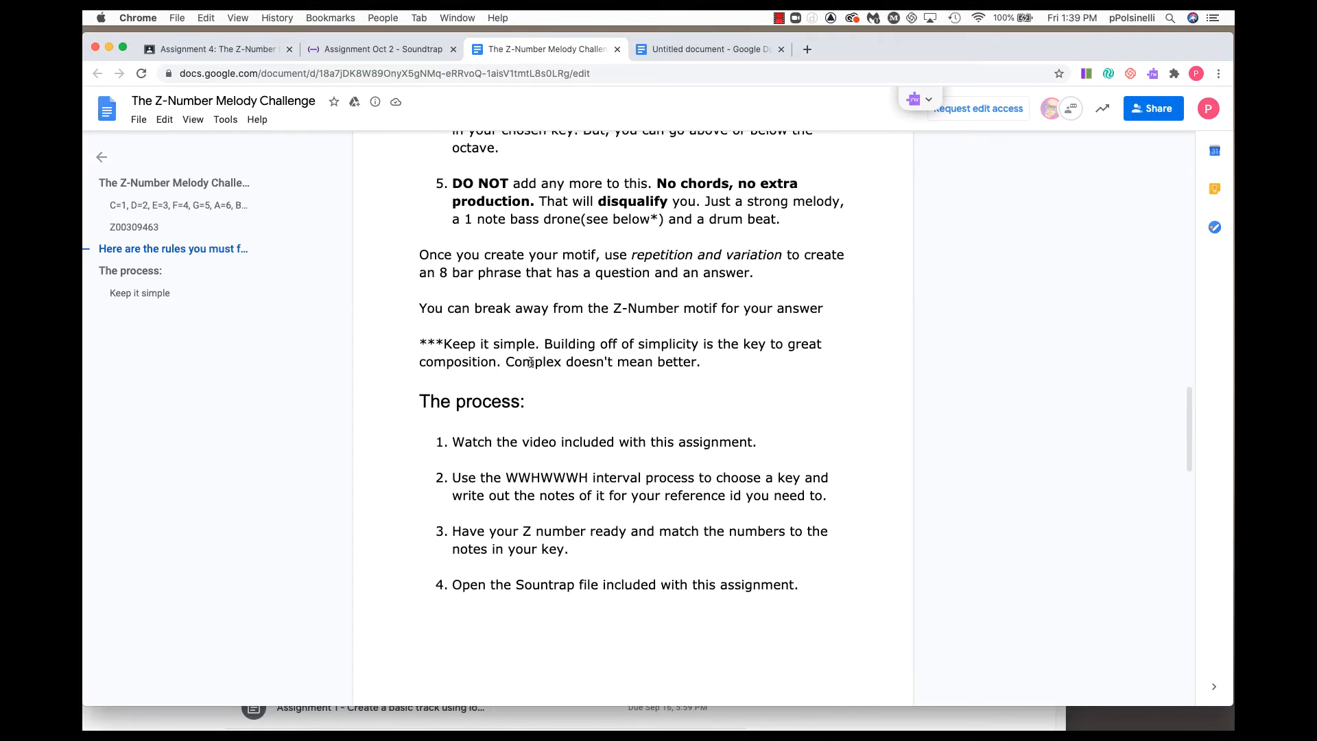
scroll(531, 363, down, 4)
scroll(532, 362, up, 2)
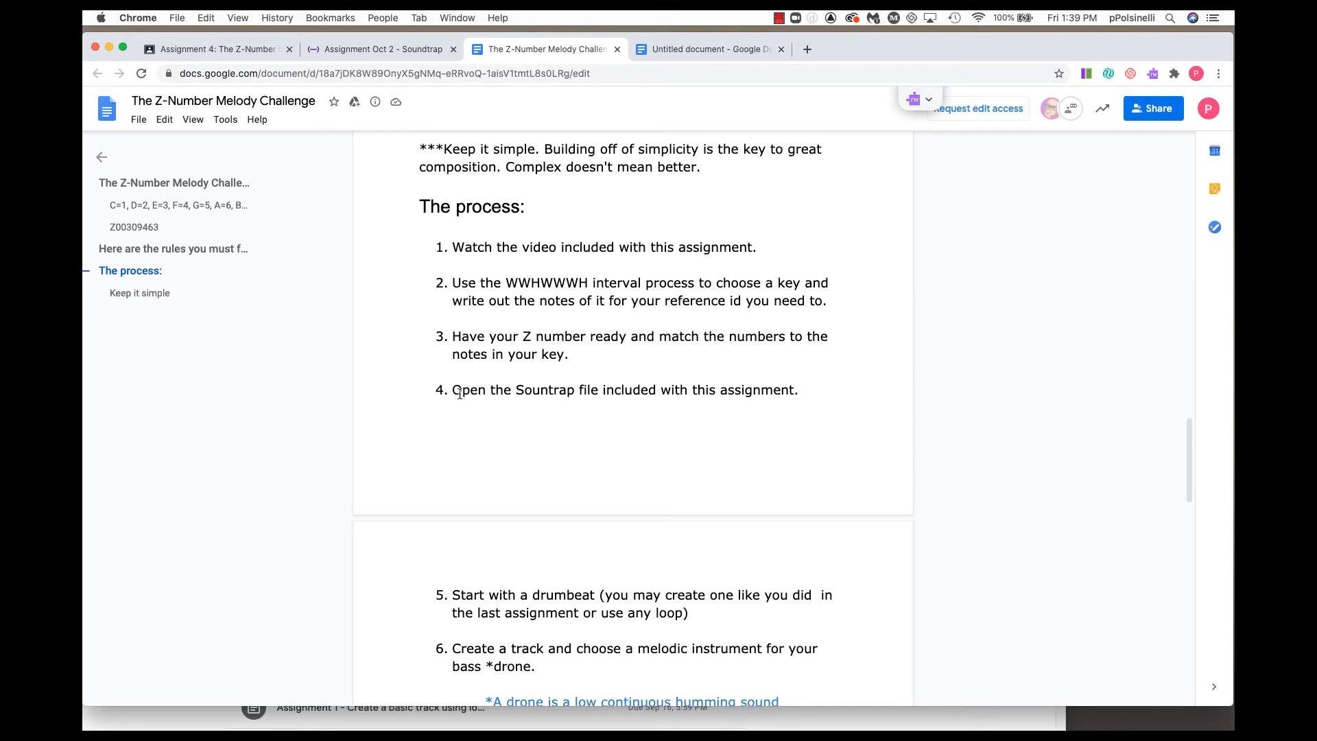
scroll(665, 405, down, 3)
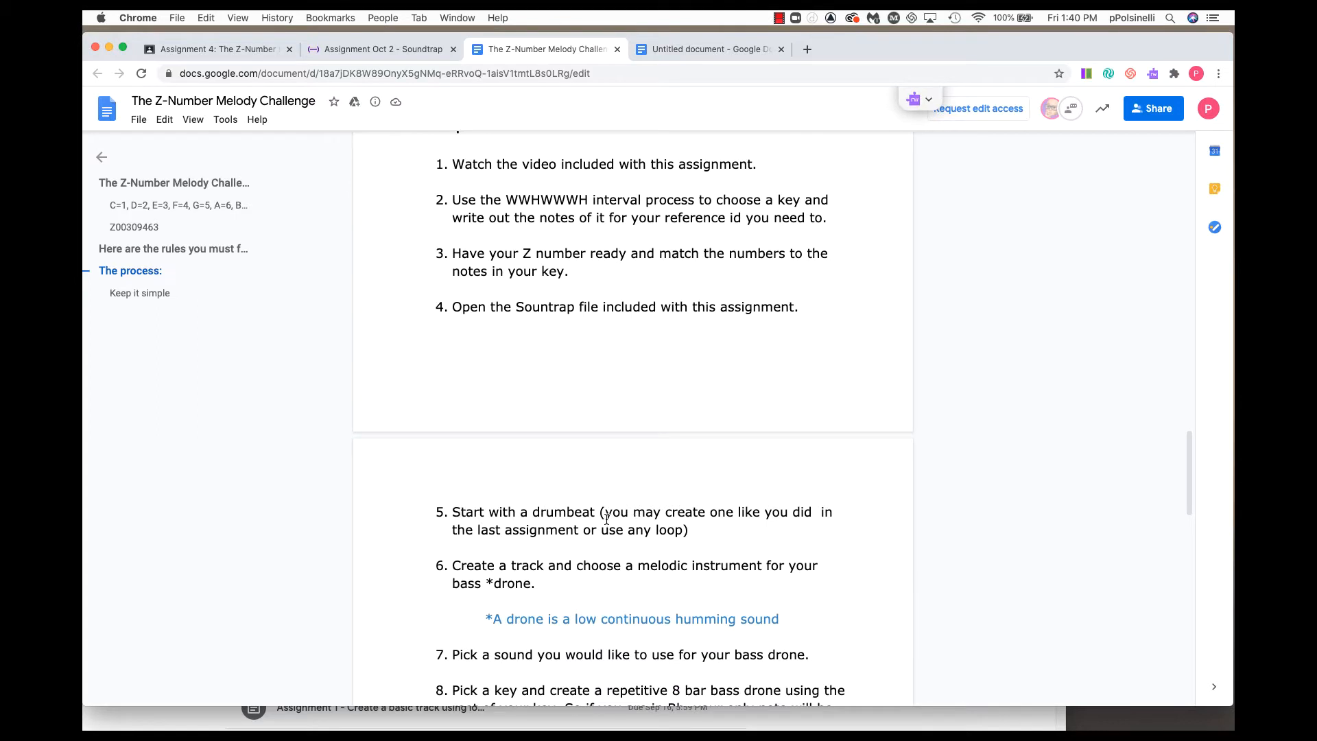
Return to the Soundtrap project and narrow the loop library to Beat 6 loops
click(677, 51)
click(529, 49)
click(336, 48)
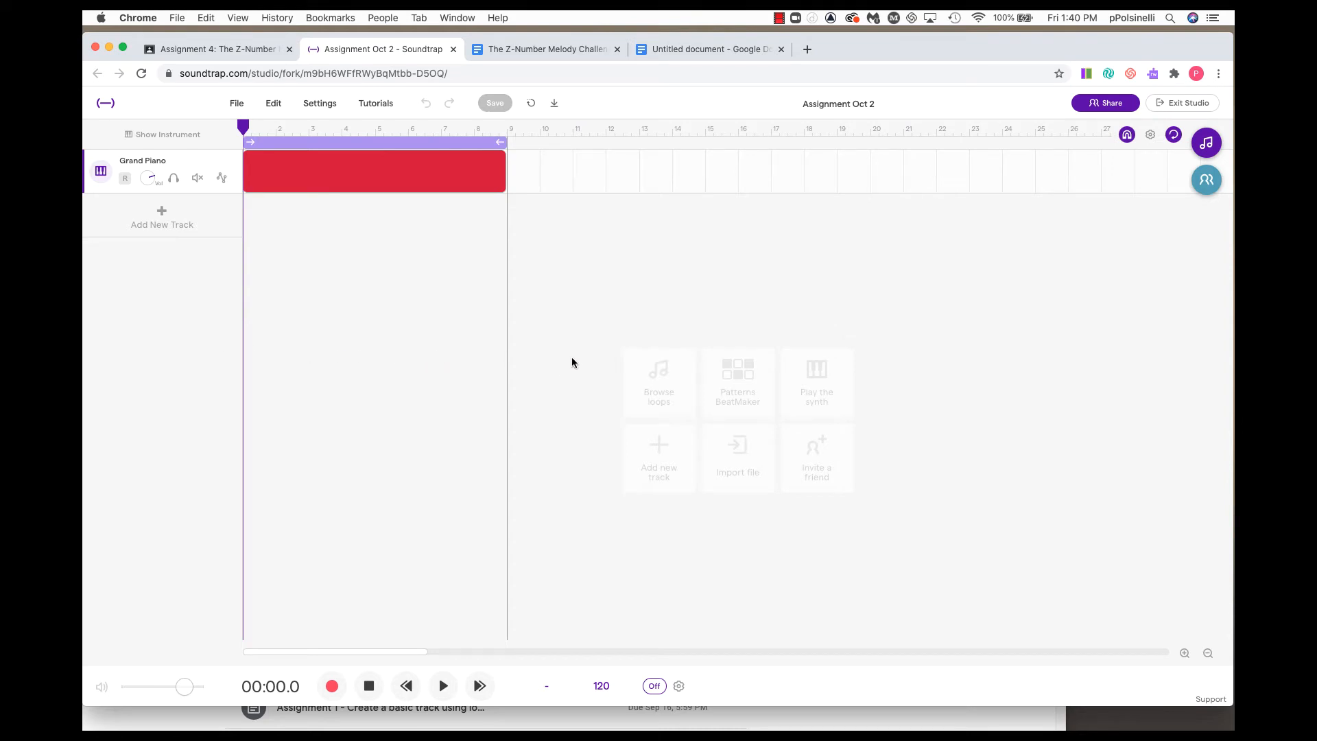
click(1205, 144)
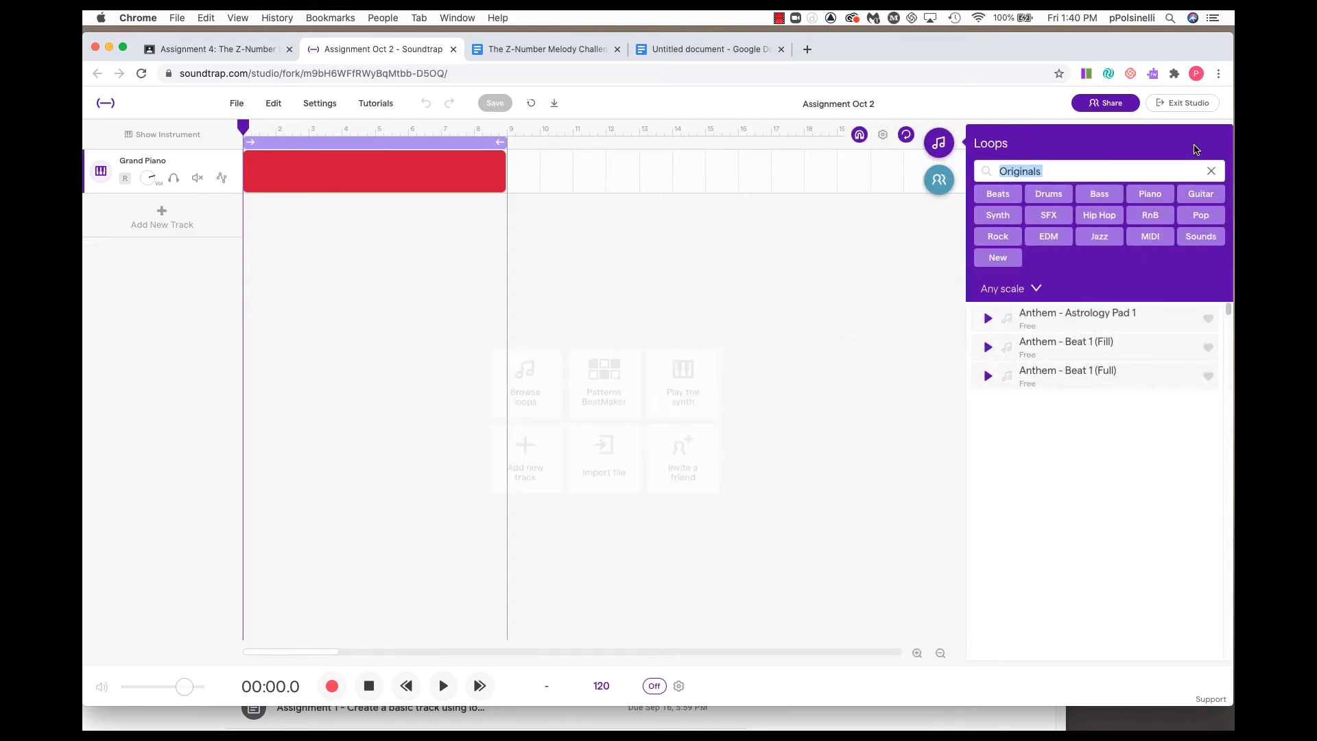
click(1050, 196)
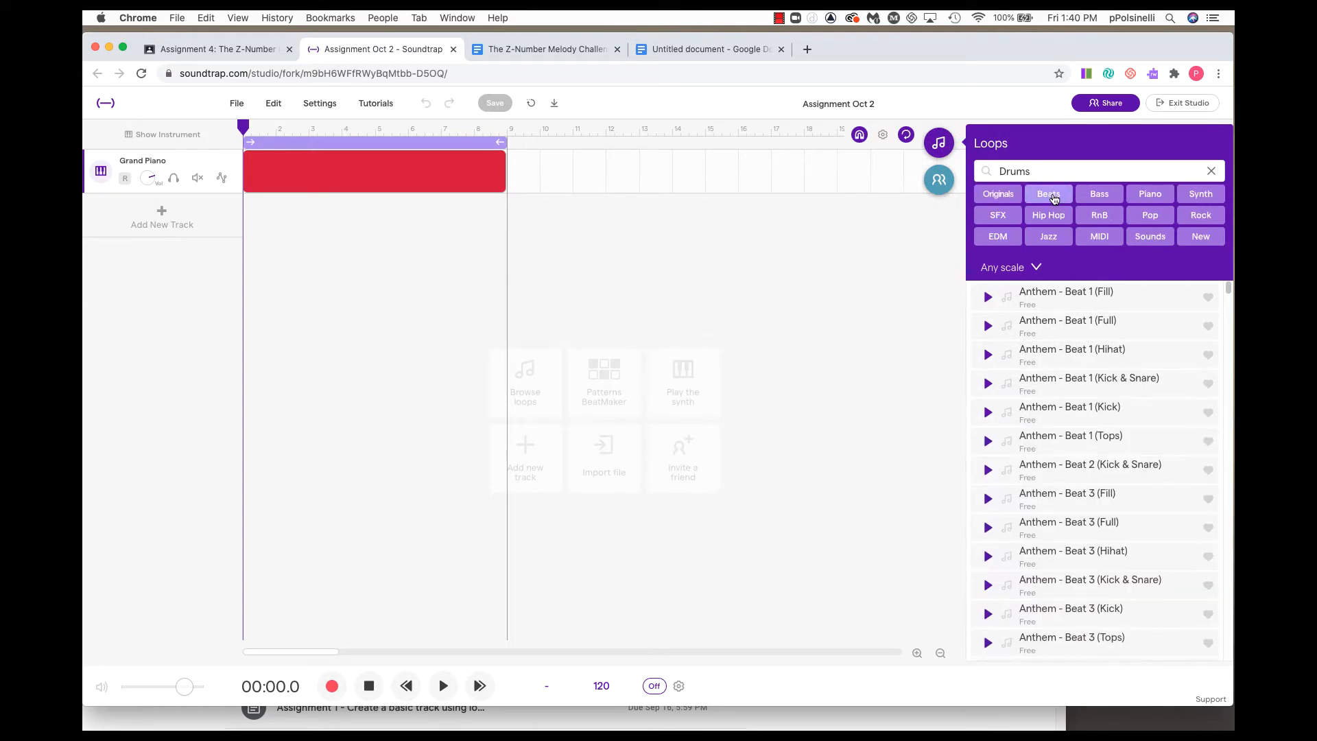
click(1049, 195)
Preview Beat - Techno Vintage 16 and XX - Beat 6 (Full), and place the latter on a new track from bar 1 through bar 8
click(988, 332)
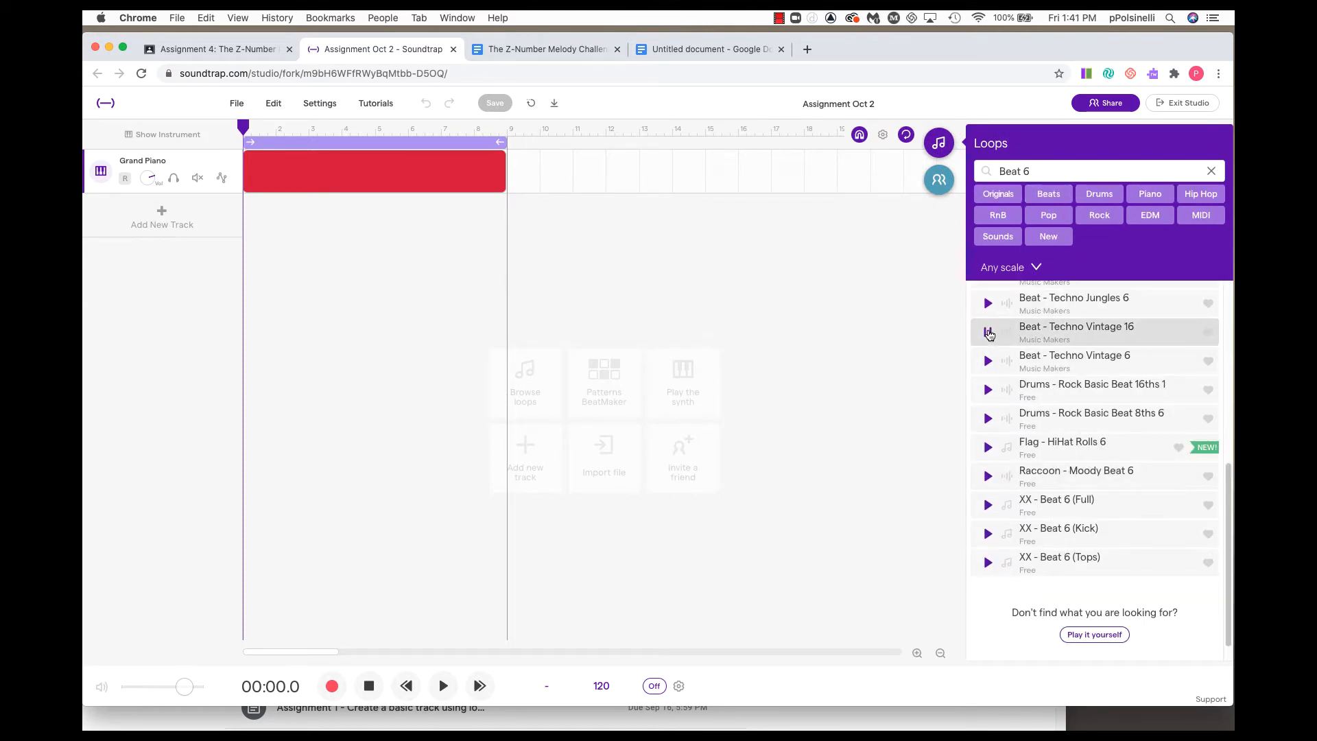
click(988, 333)
click(988, 506)
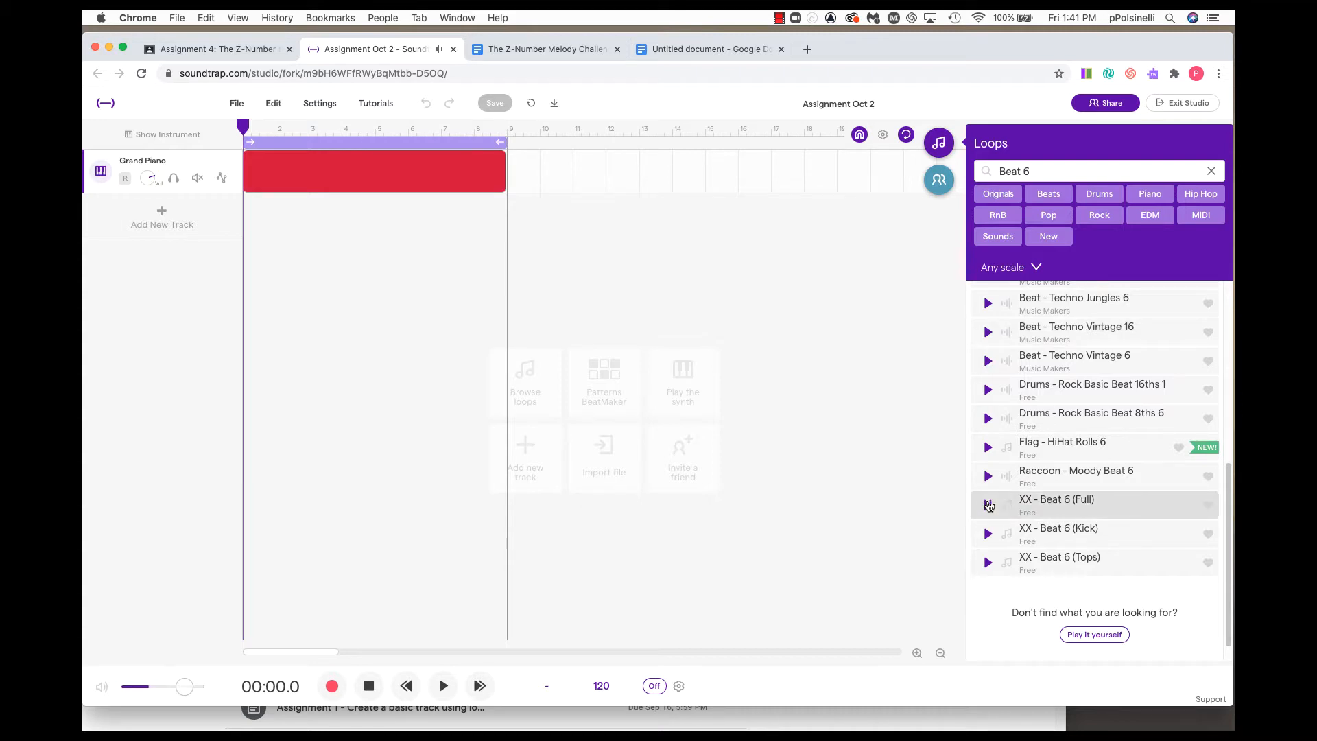
click(988, 505)
drag(1058, 502, 247, 251)
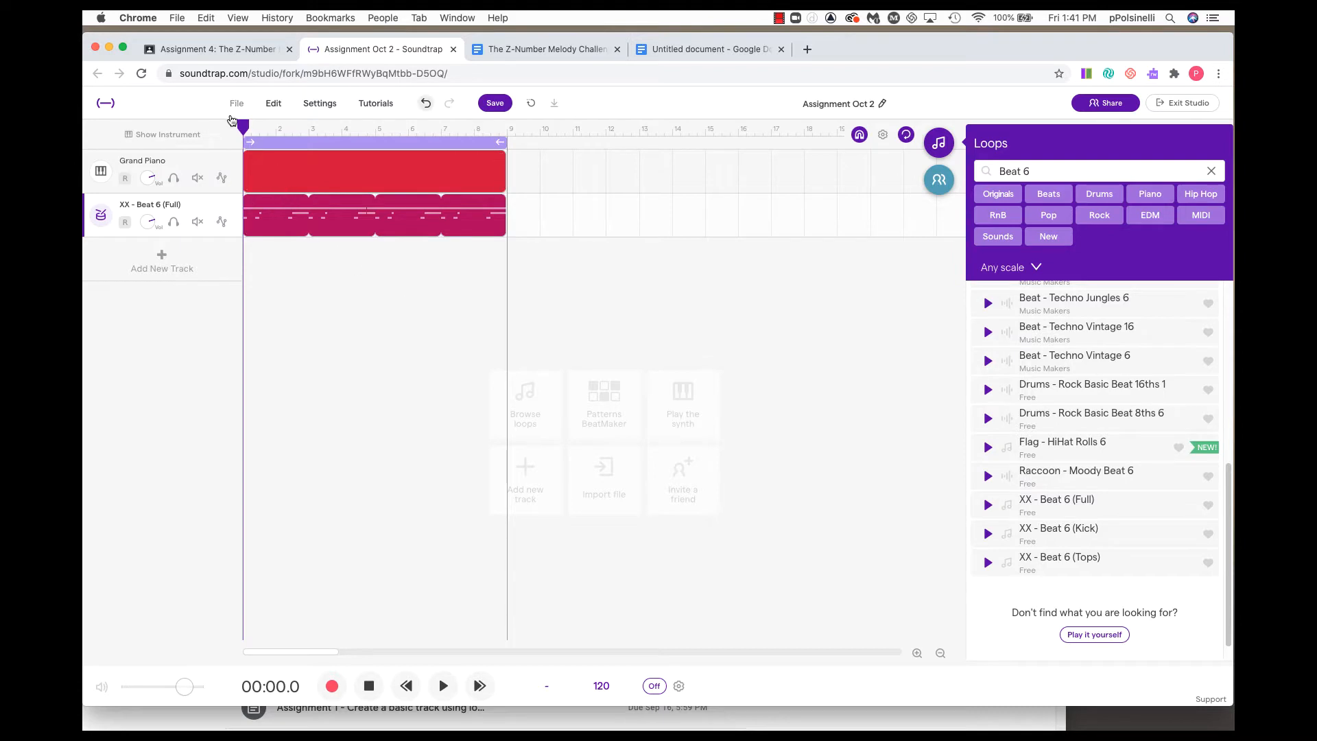
Play the drum loop from near the beginning, and return the playhead to the start of the project
drag(245, 125, 249, 127)
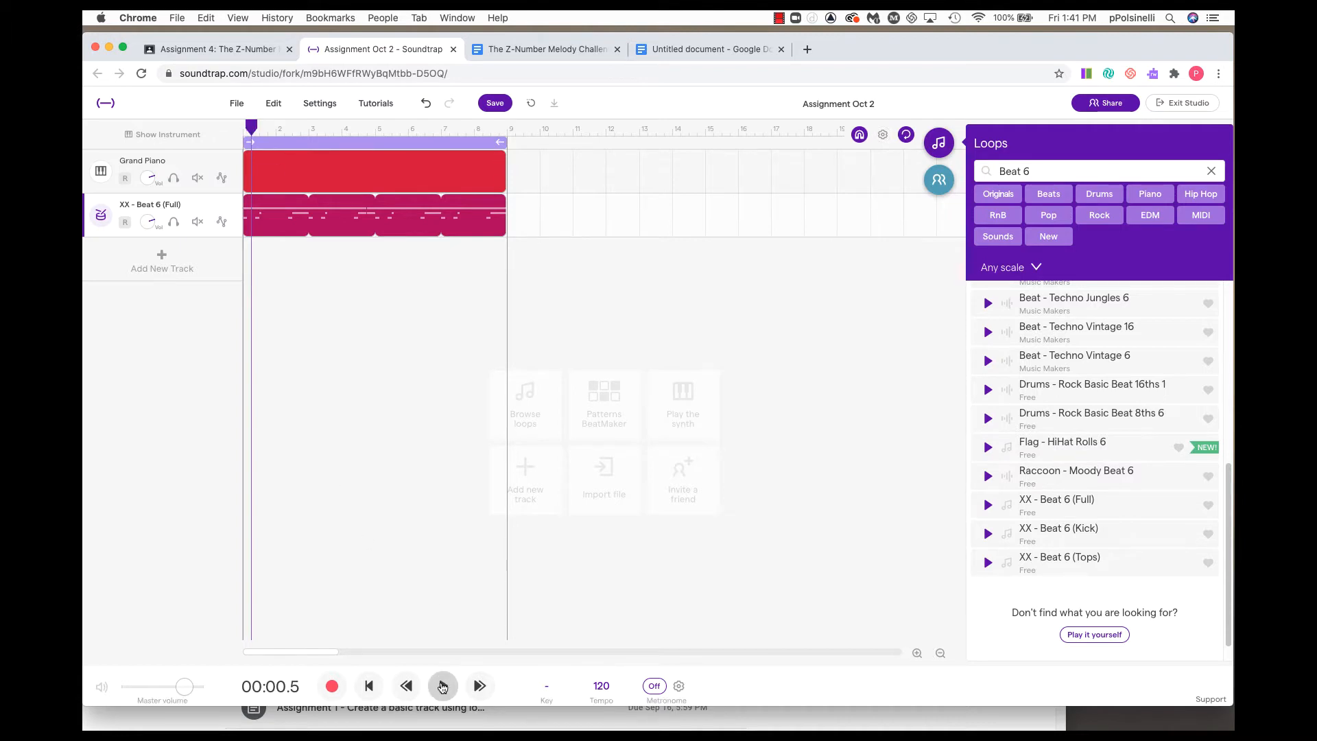
click(443, 685)
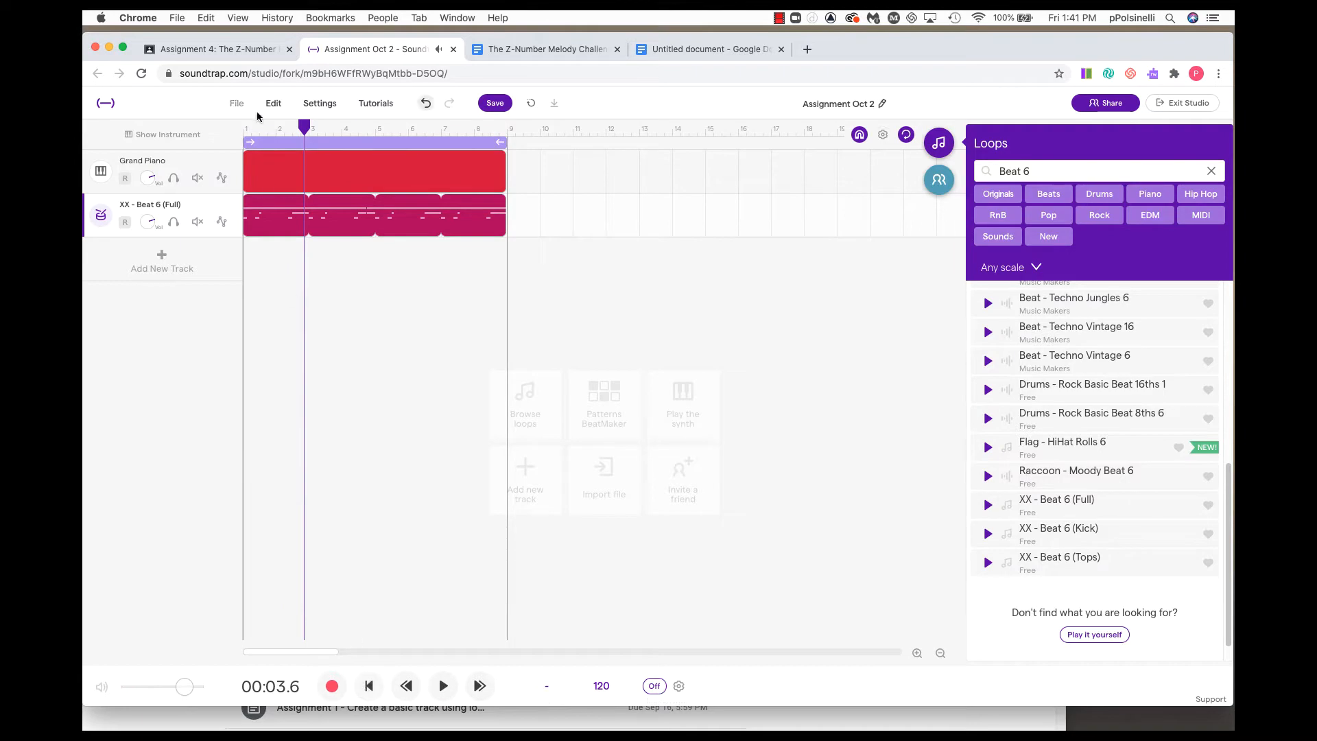
drag(303, 126, 240, 128)
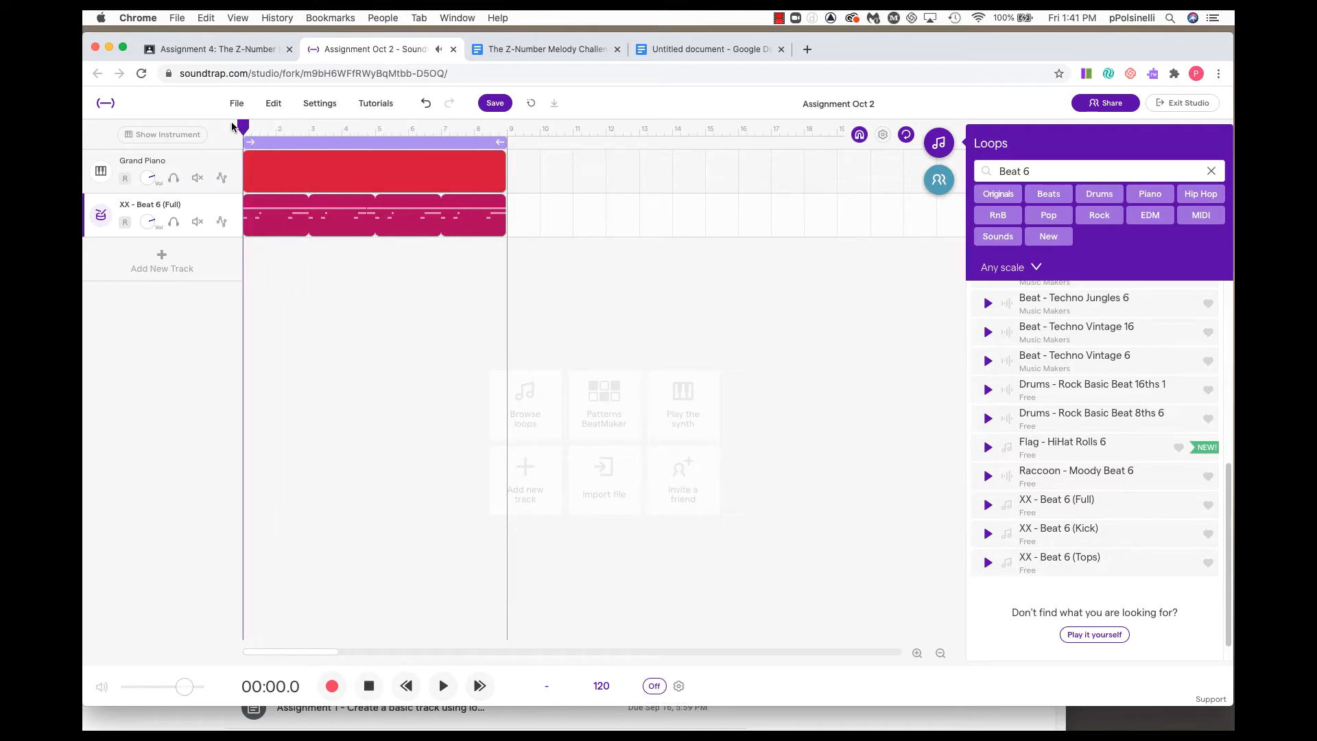
Check the bass drone instructions in the challenge document and add a Guitar & bass track to the Soundtrap project
click(226, 48)
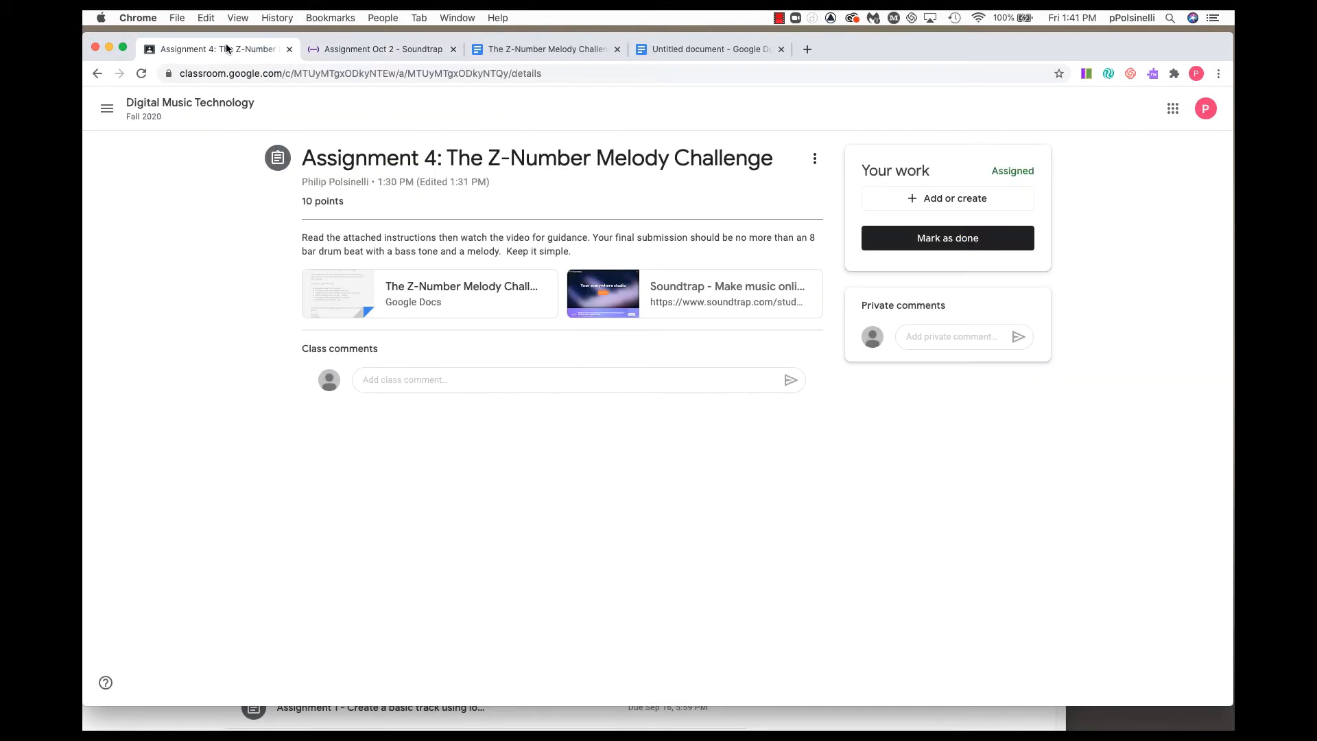
click(569, 47)
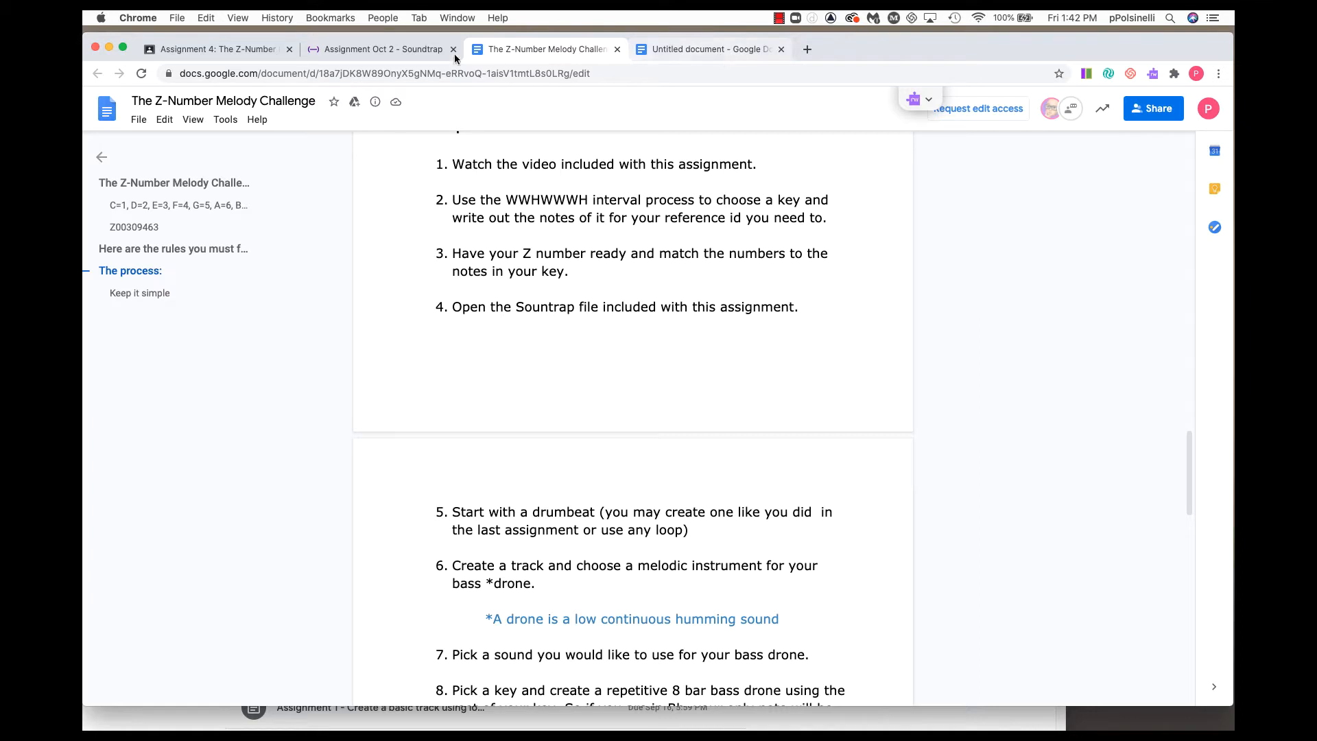
click(423, 51)
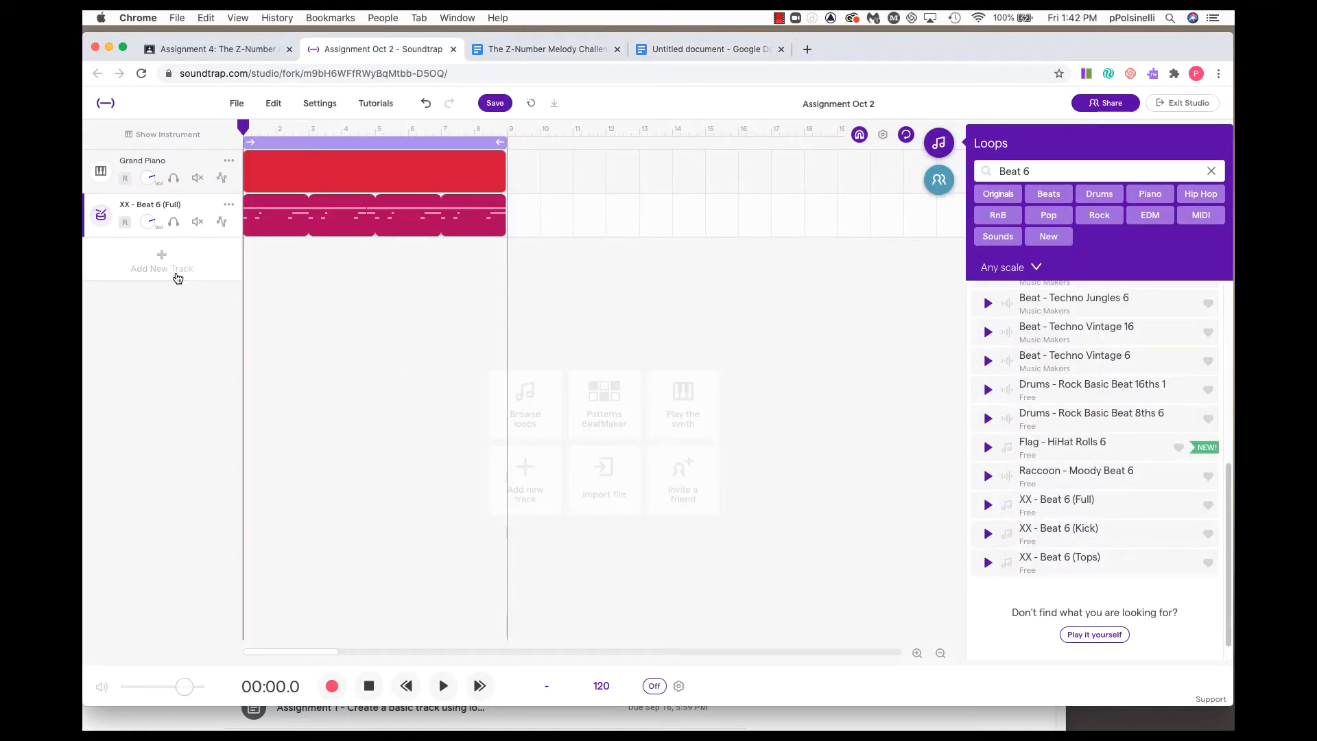
click(159, 258)
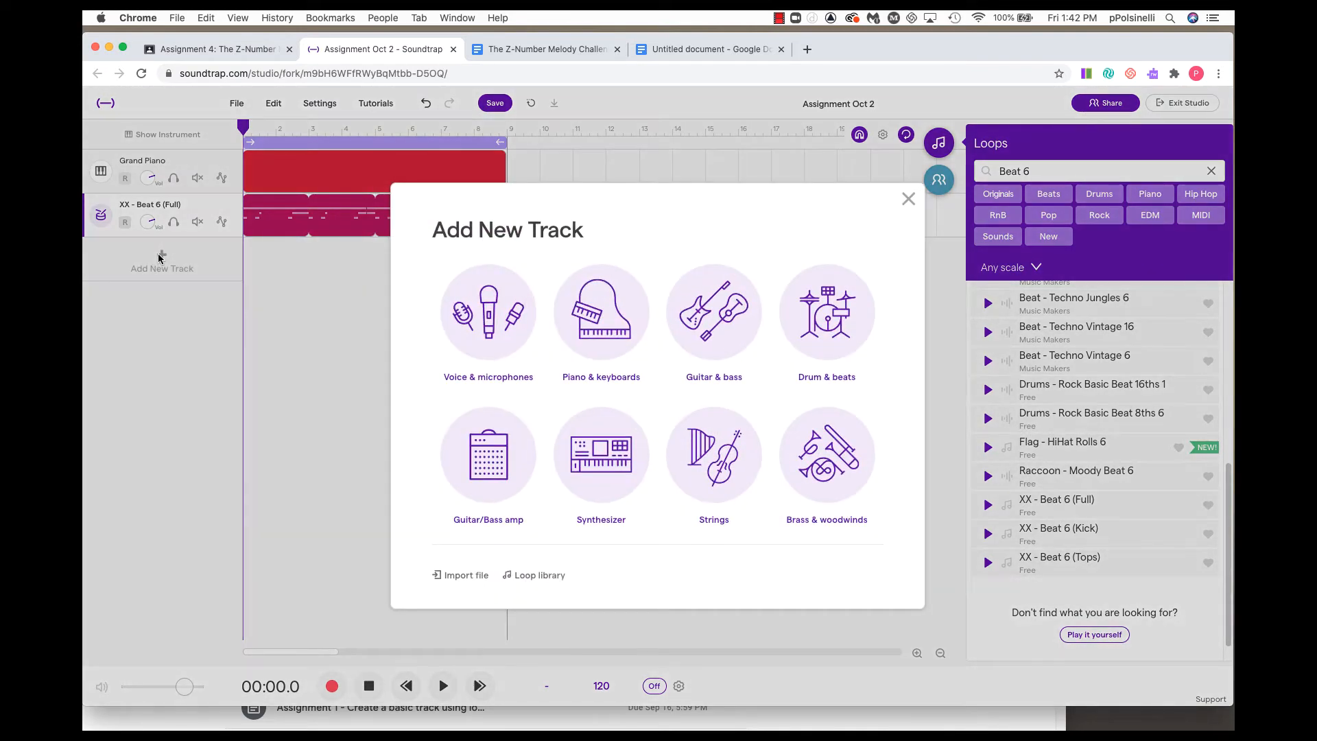
click(721, 320)
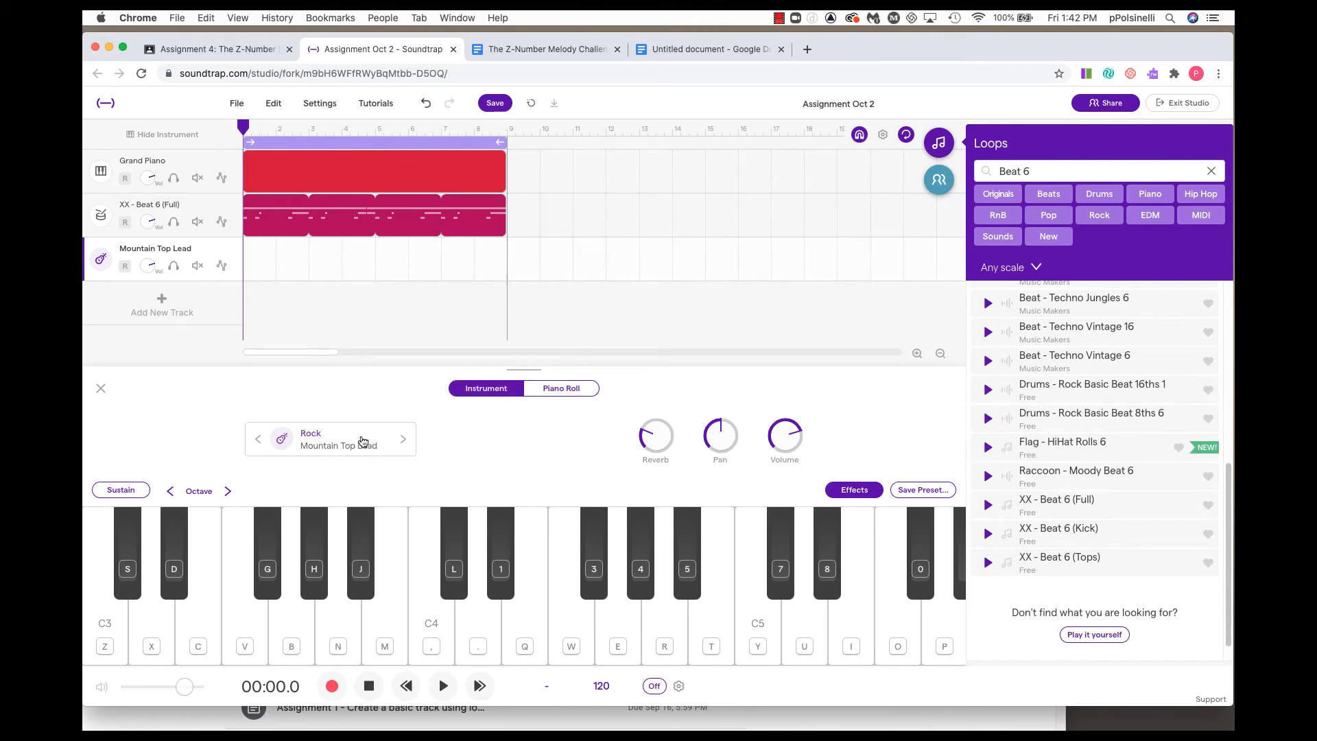
Change the new track's instrument to the Square Bass preset from the Bass - Synth category
click(357, 443)
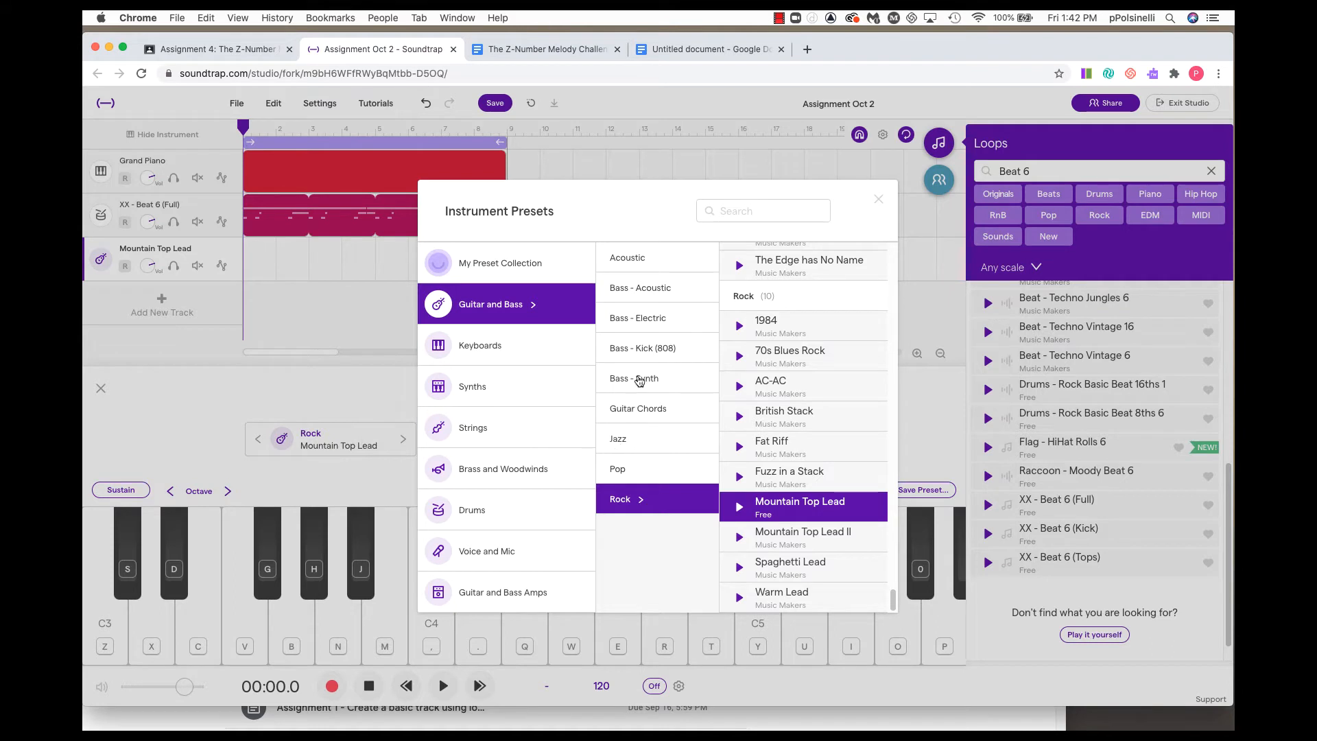
click(645, 380)
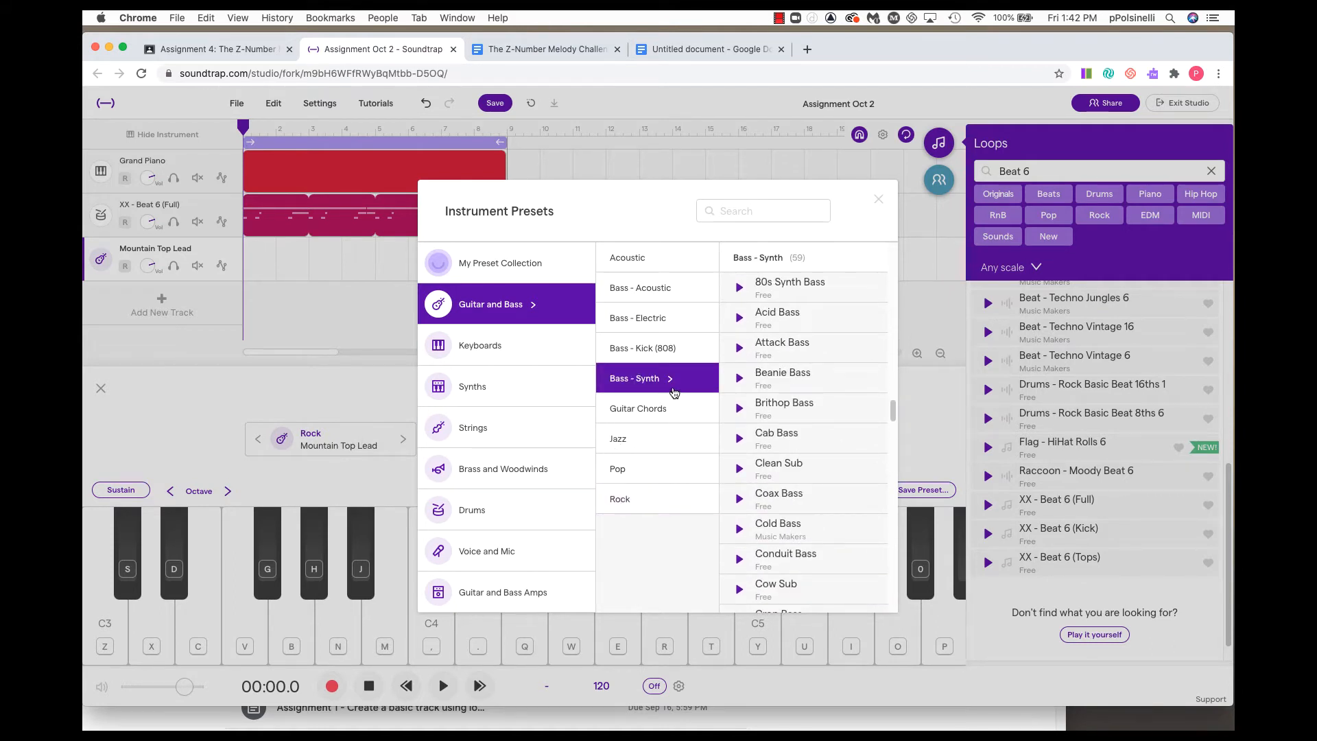
scroll(892, 422, down, 3)
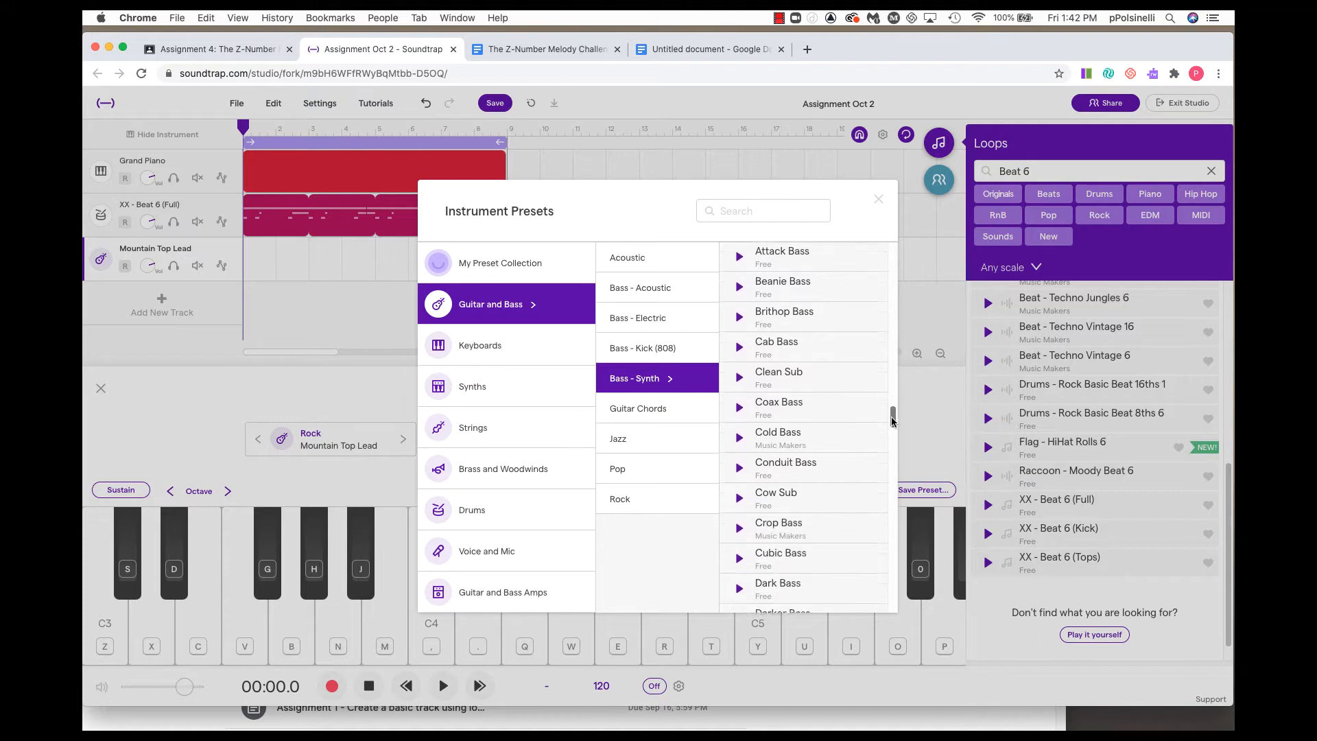
drag(891, 420, 890, 512)
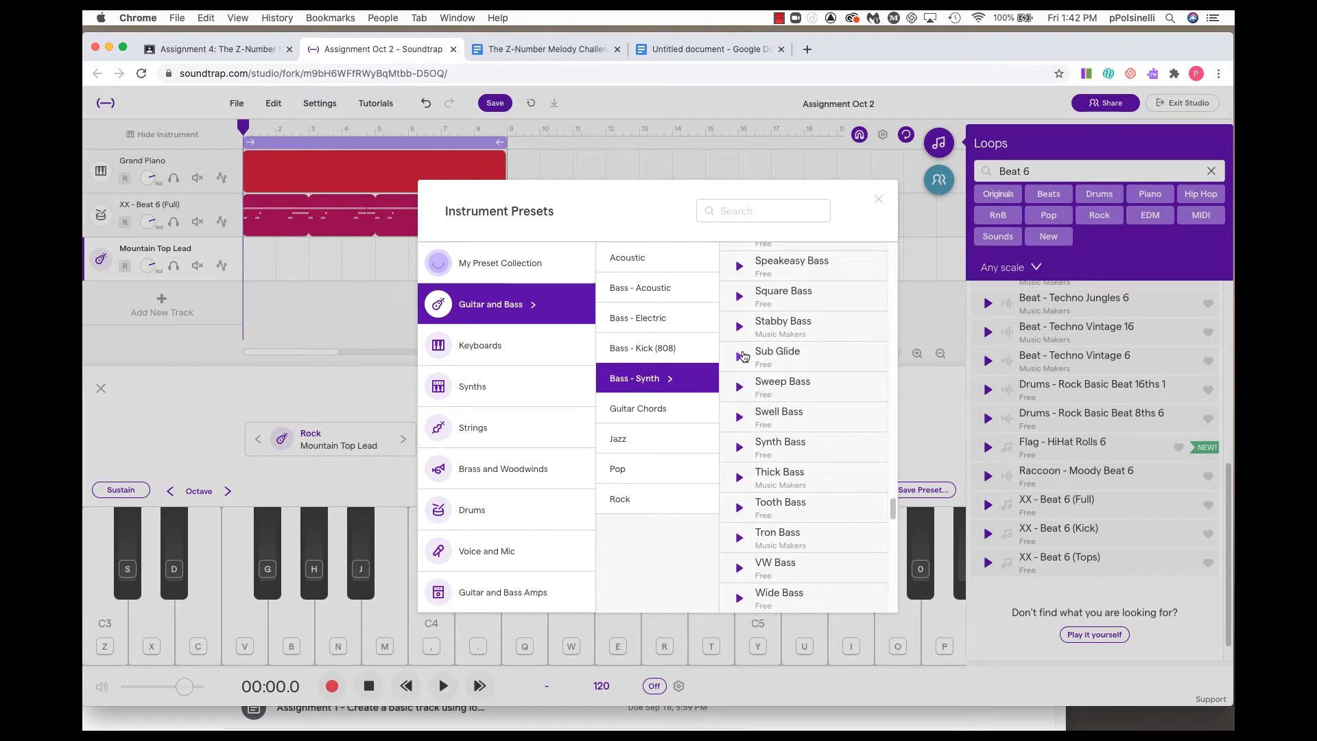
click(739, 296)
click(782, 294)
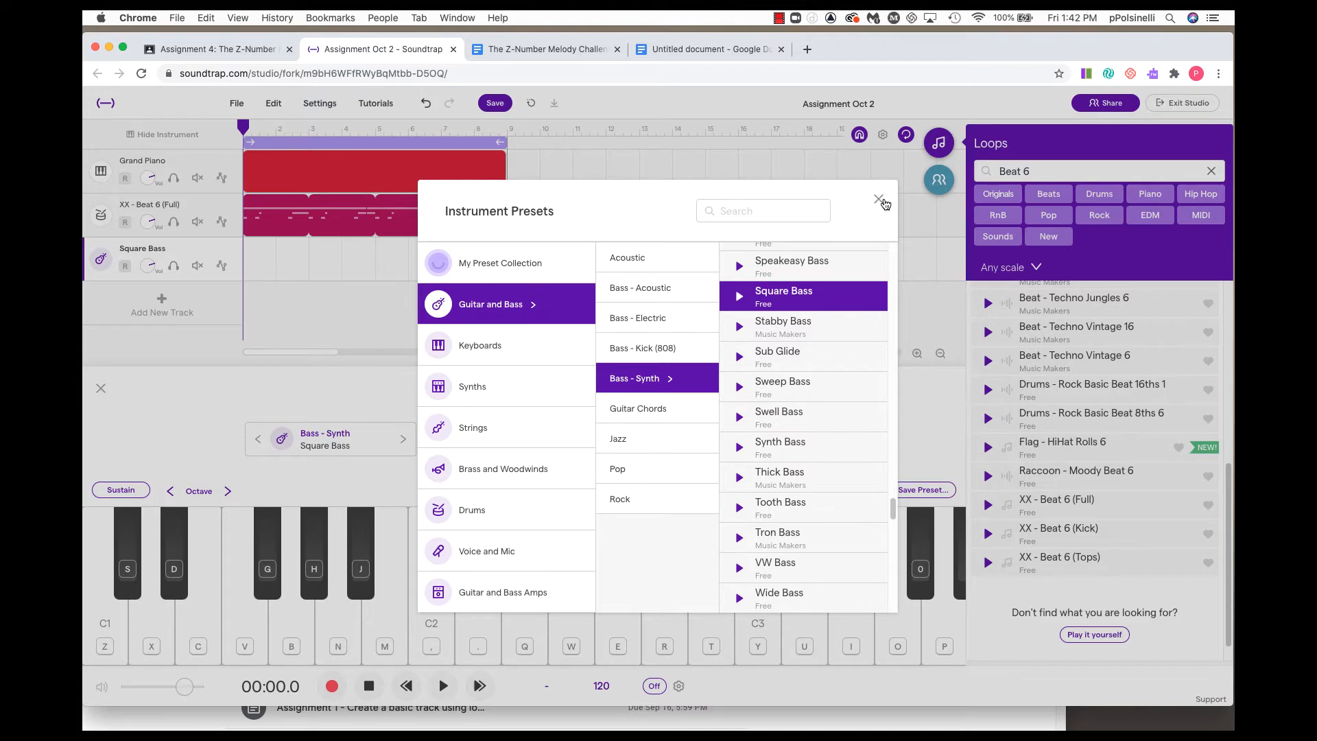
click(878, 199)
Create an empty region on the Square Bass track and extend it to the end of bar 8
click(259, 274)
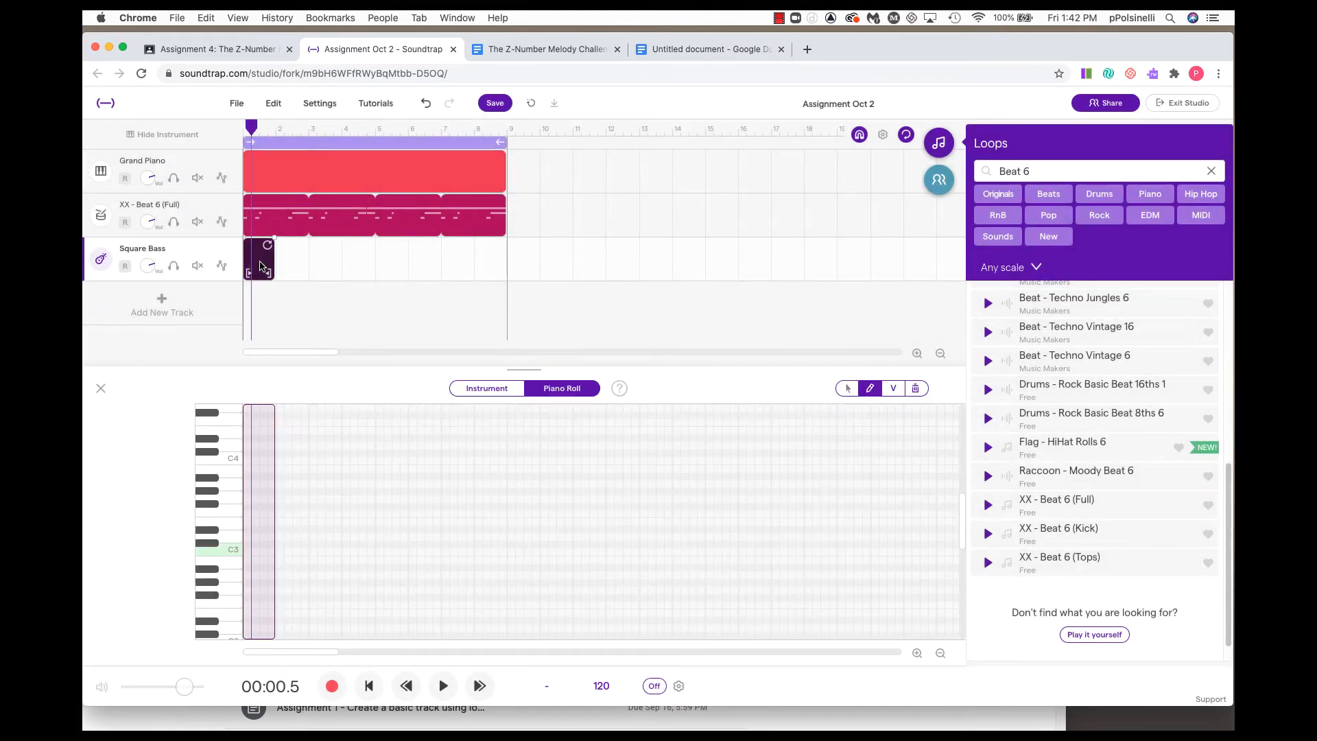
drag(270, 262, 499, 274)
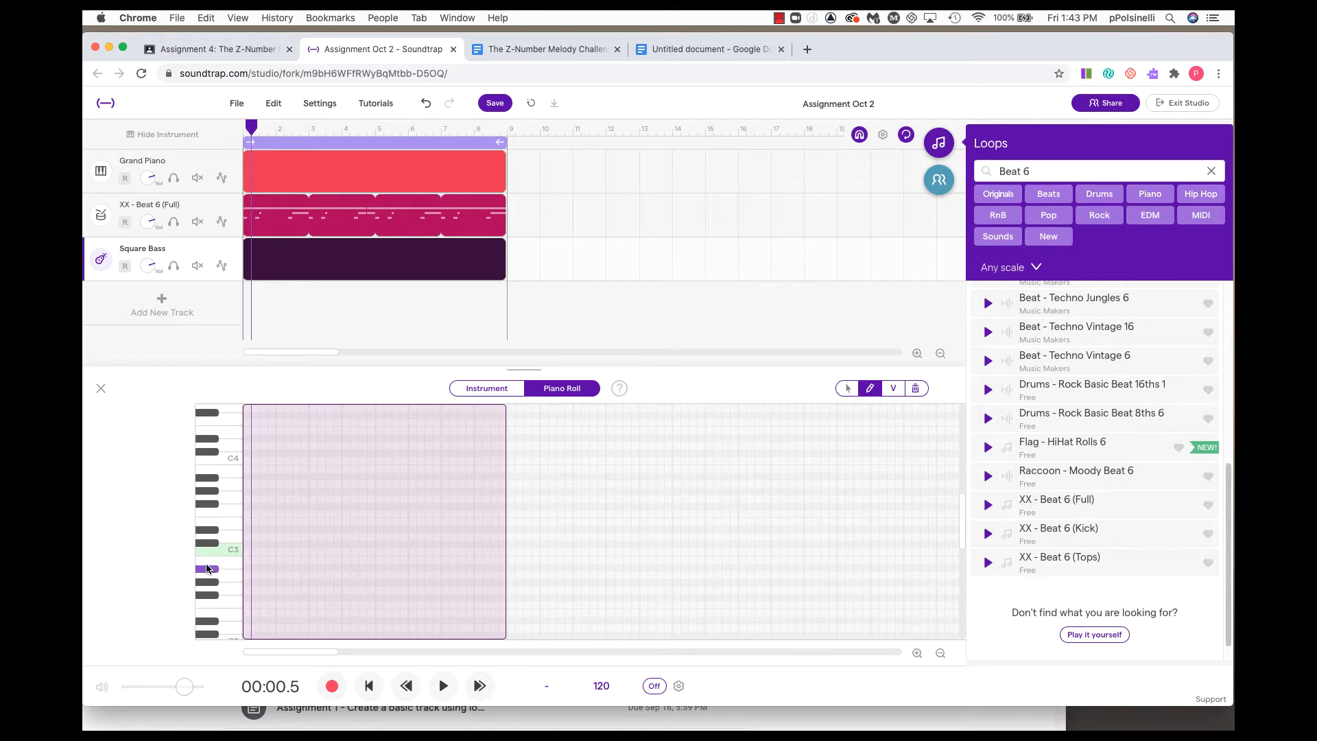
Draw one sustained Bb note just below C1 in the piano roll, spanning all eight bars of the bass region
scroll(221, 528, down, 10)
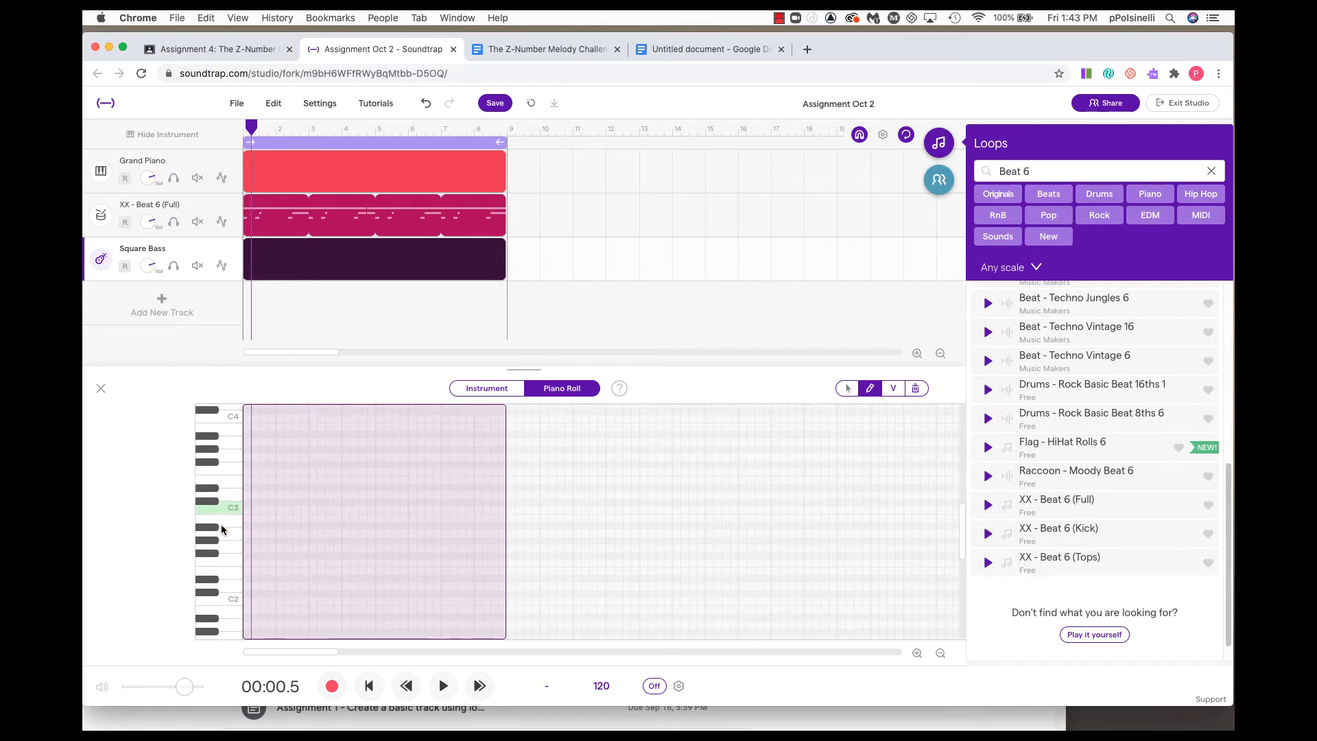
scroll(221, 524, down, 5)
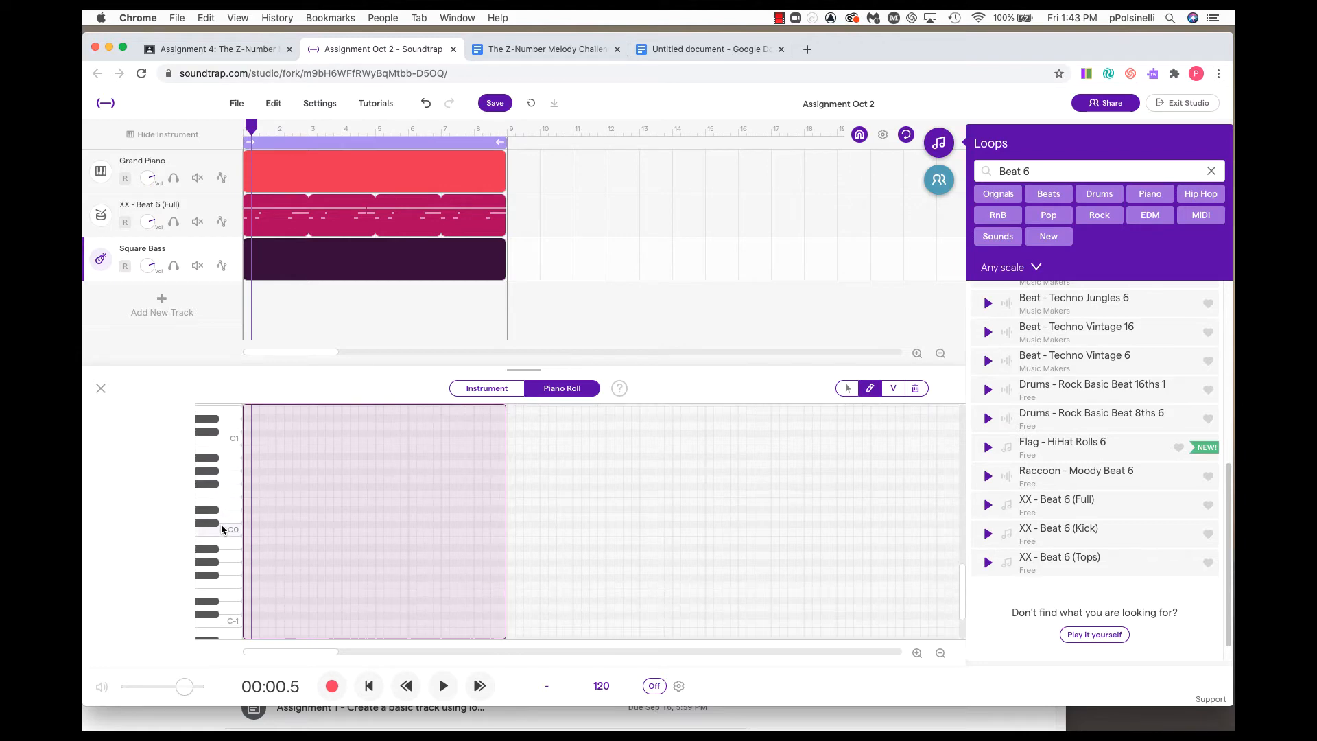
scroll(221, 524, up, 2)
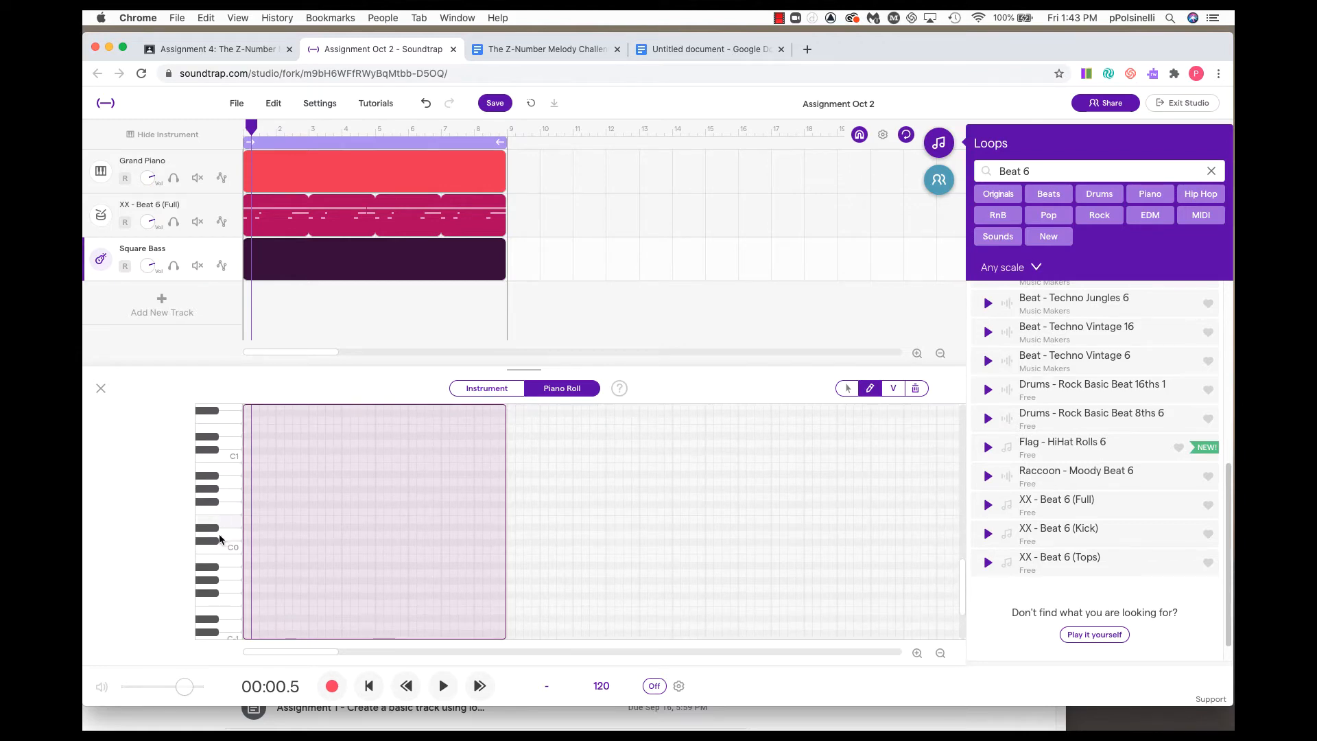
click(215, 476)
click(249, 473)
drag(250, 473, 504, 481)
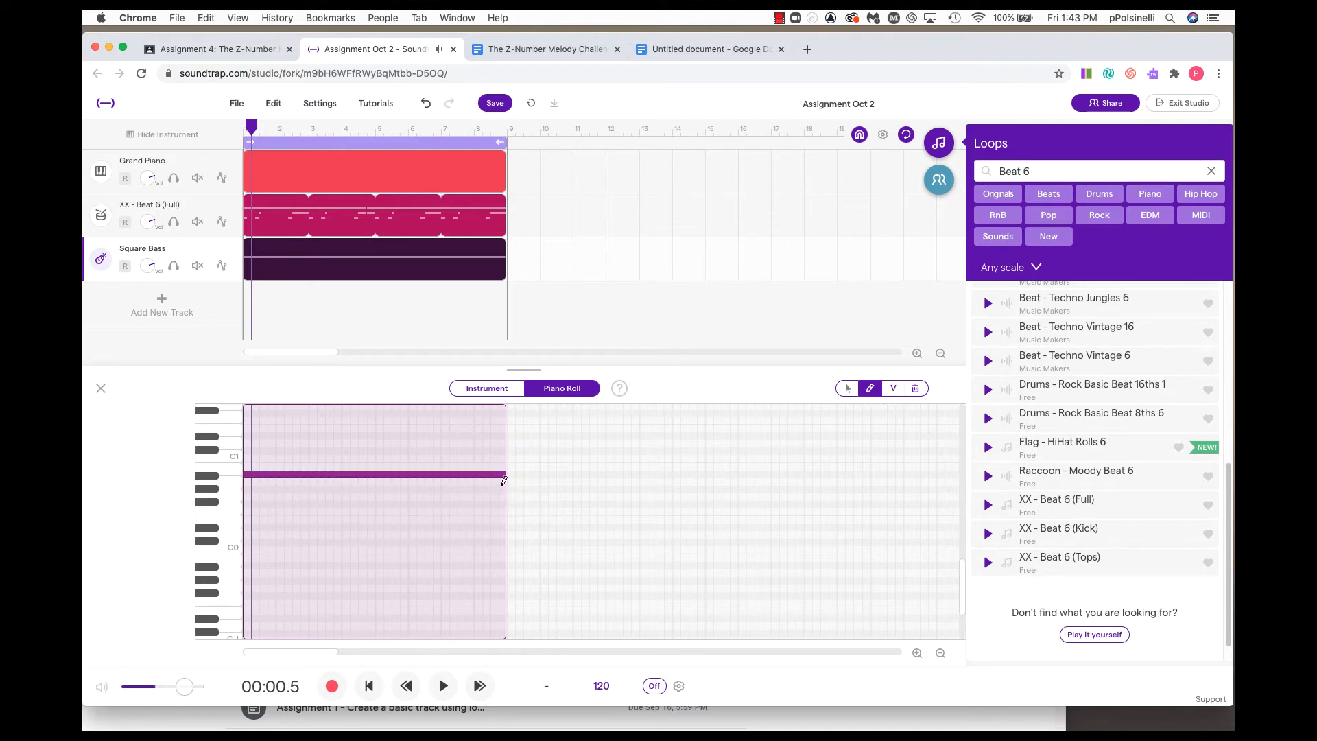
Play the drum beat and the sustained bass note from the start of the project
drag(252, 128, 242, 128)
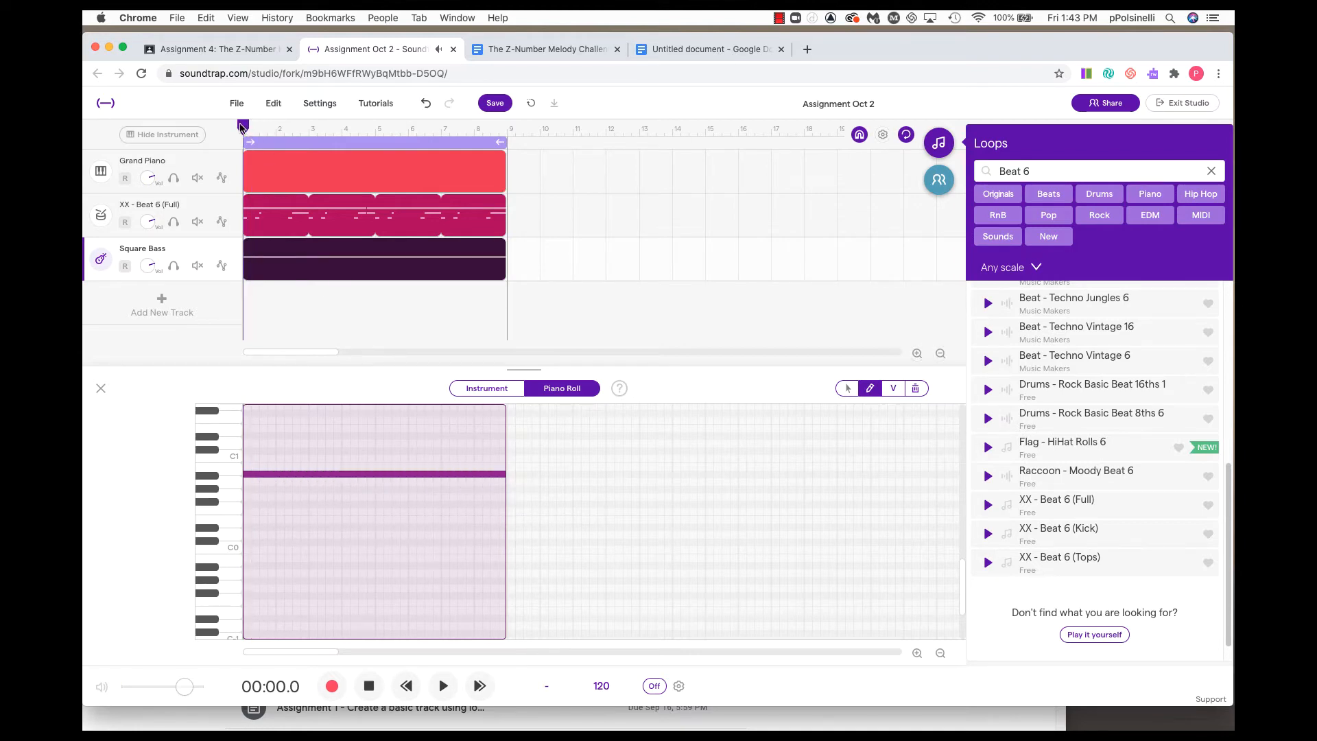
key(space)
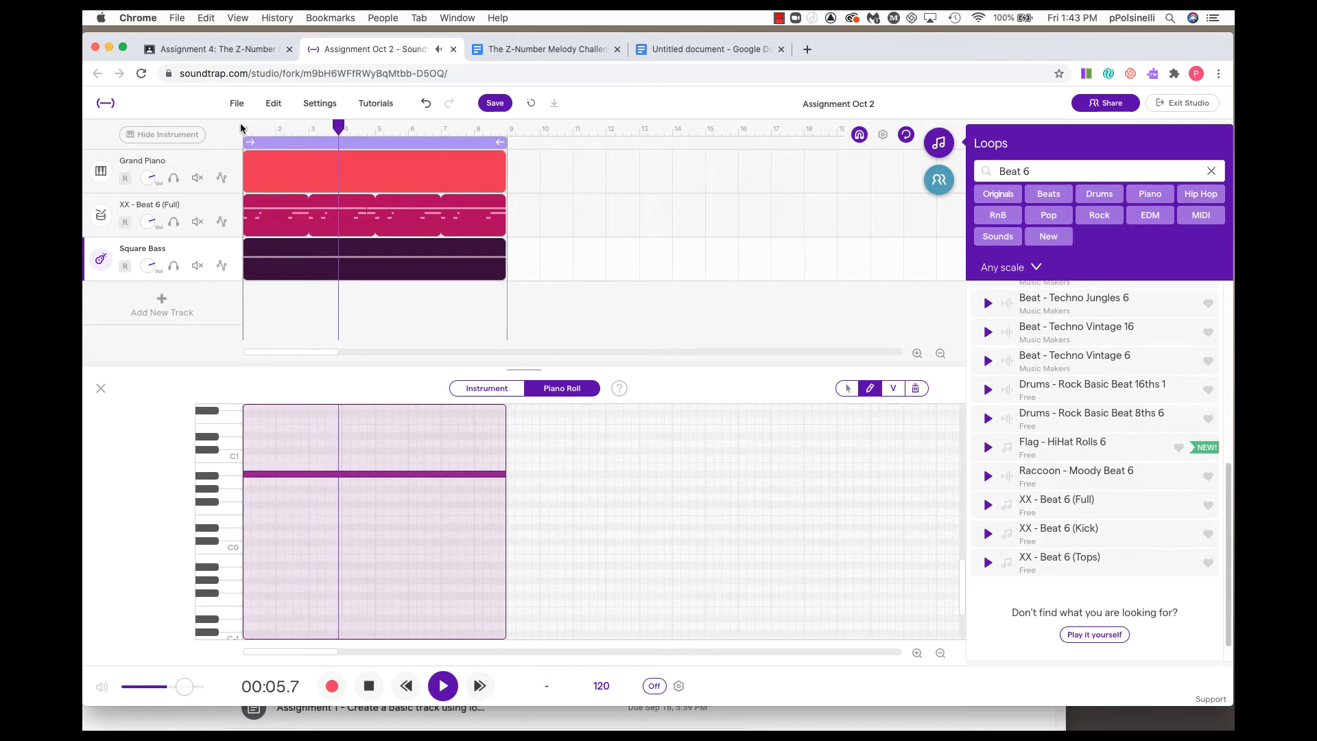
key(space)
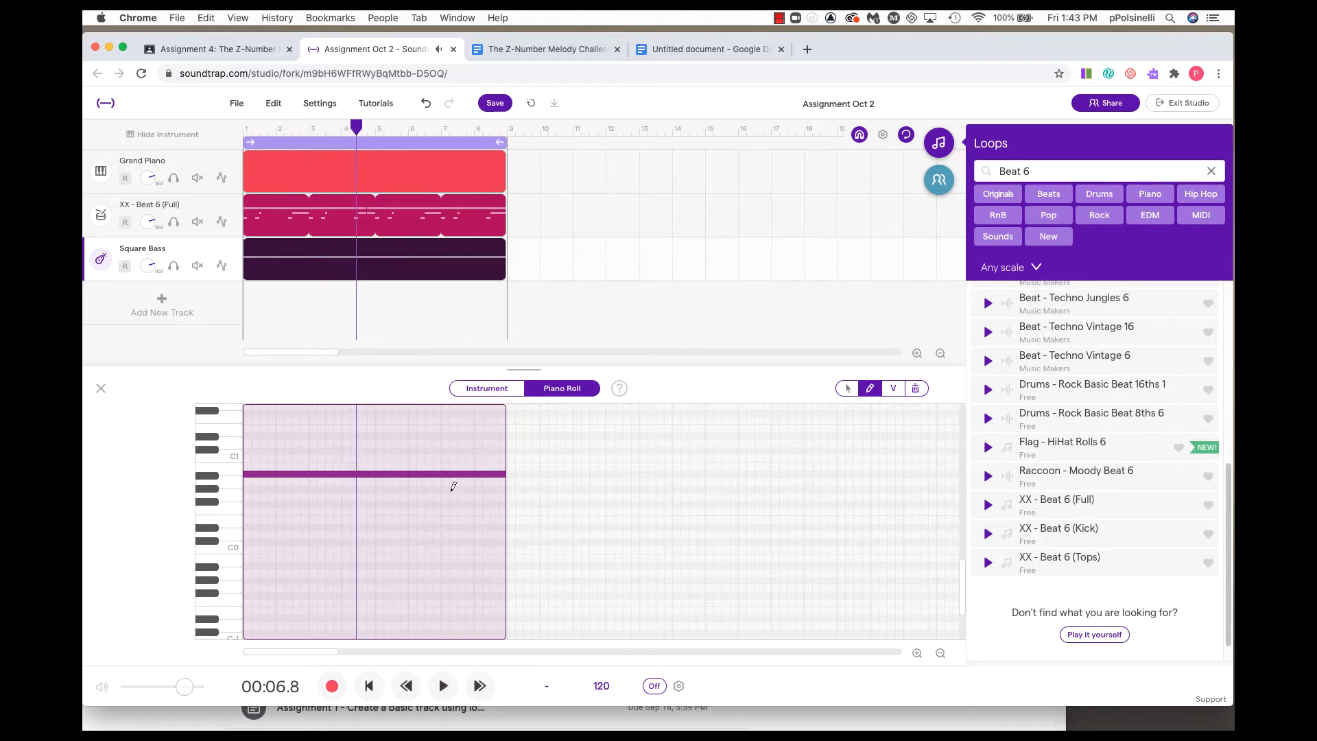
Delete the eight-bar bass note and return the playhead to the start of the project
click(847, 388)
click(345, 475)
key(Delete)
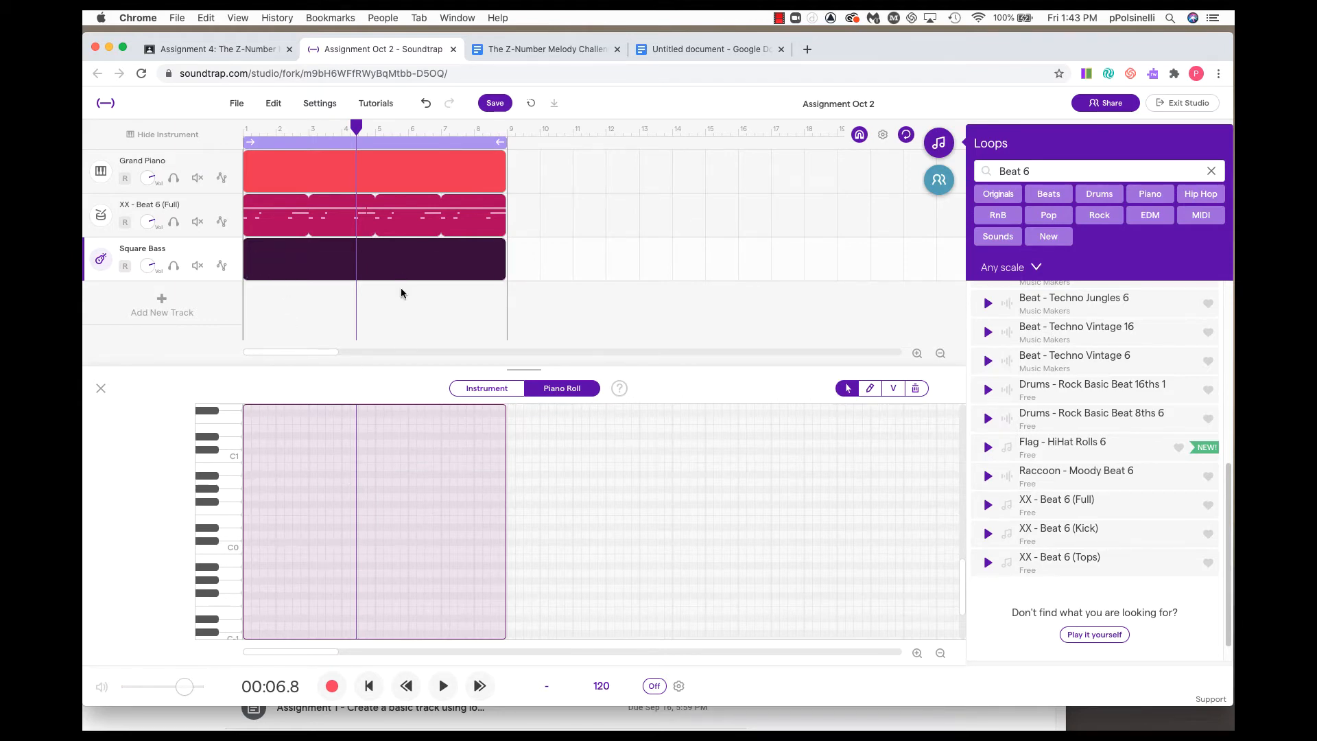
drag(357, 128, 242, 131)
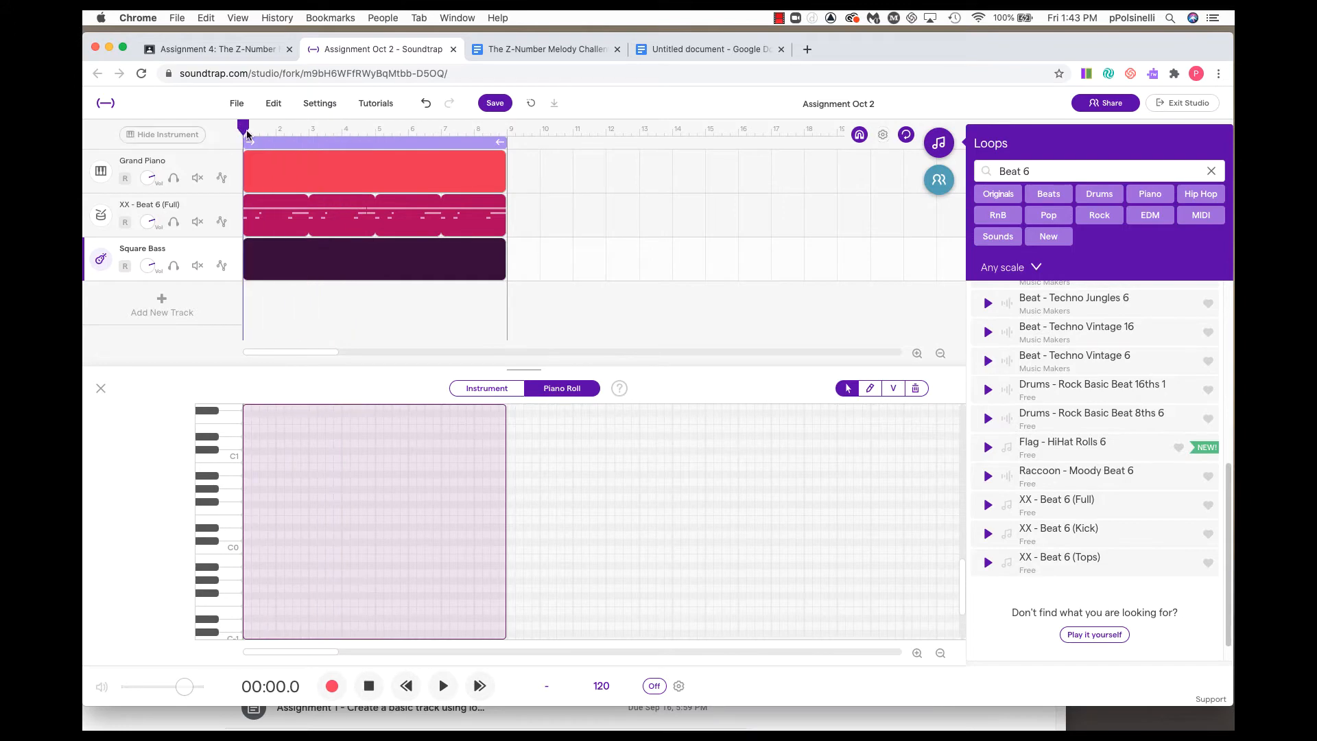
Draw the Bb note just below C1 again, starting at bar 1 of the Square Bass region
click(917, 353)
click(916, 352)
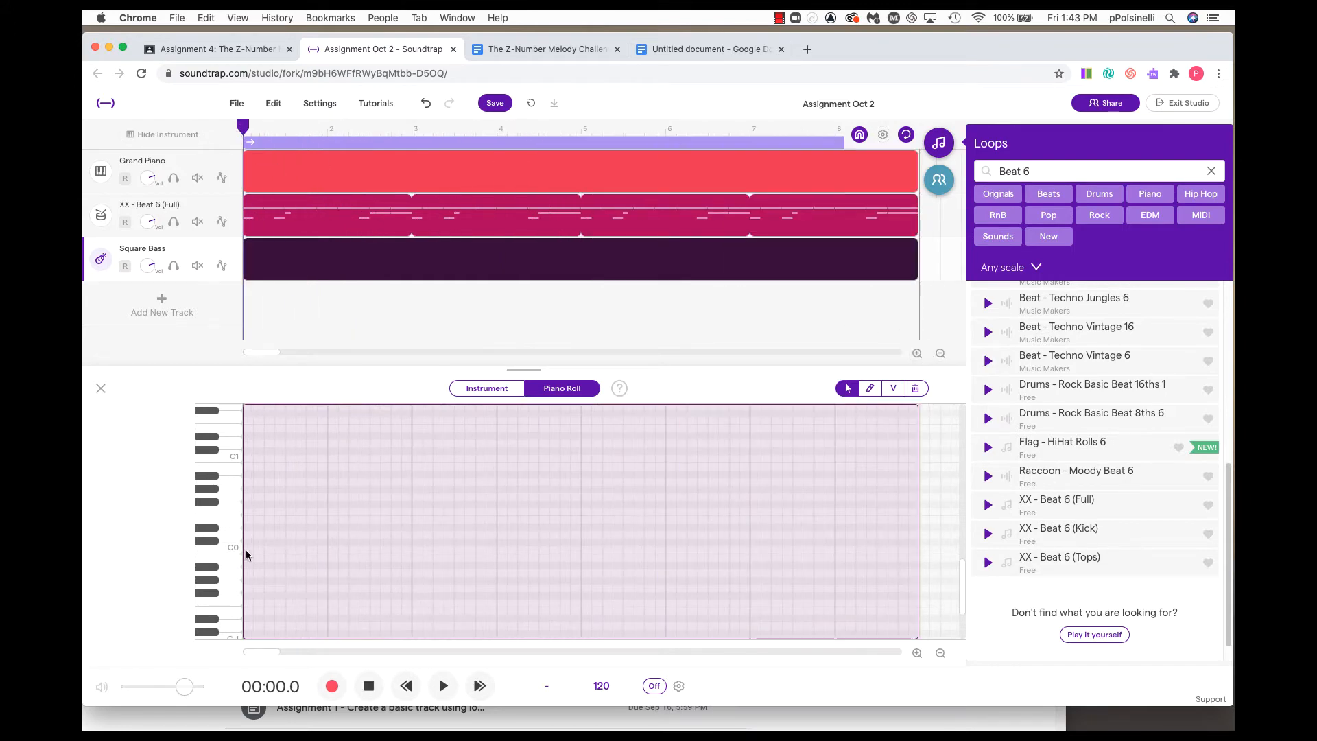
click(215, 476)
click(216, 476)
click(870, 389)
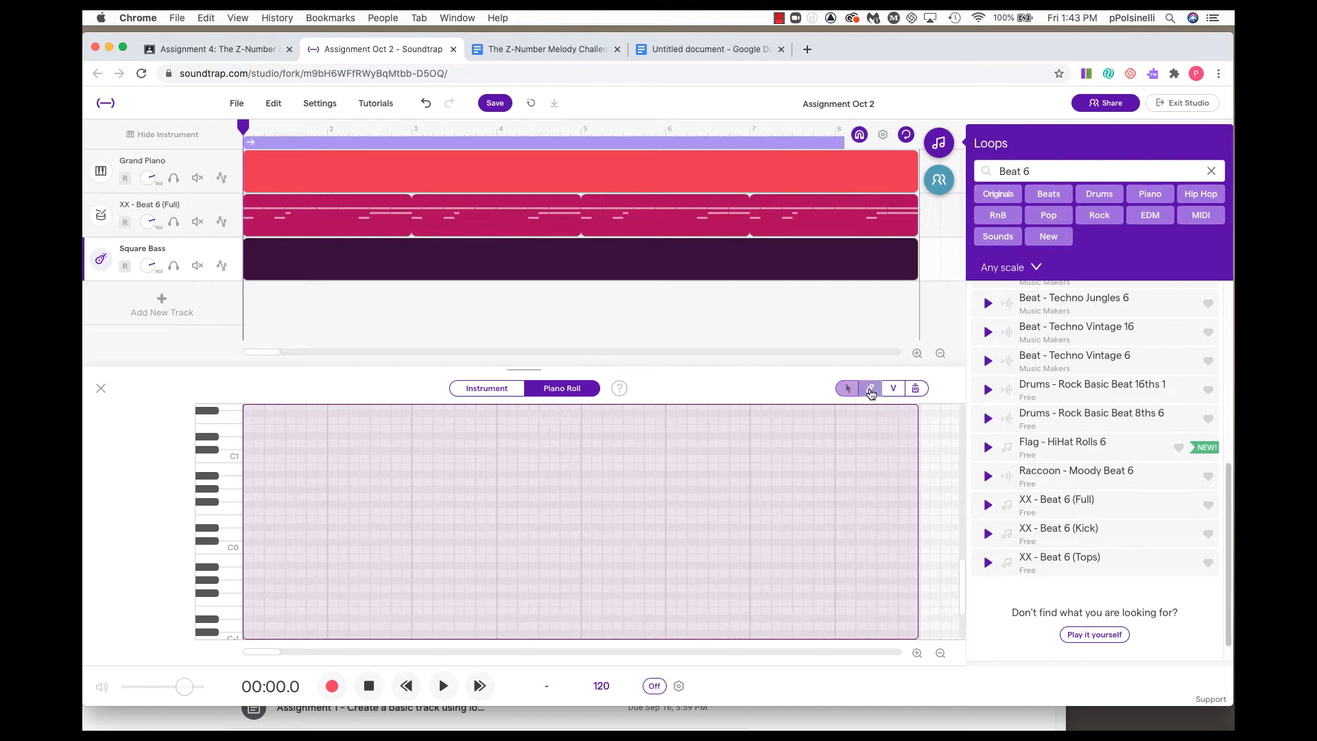
click(247, 474)
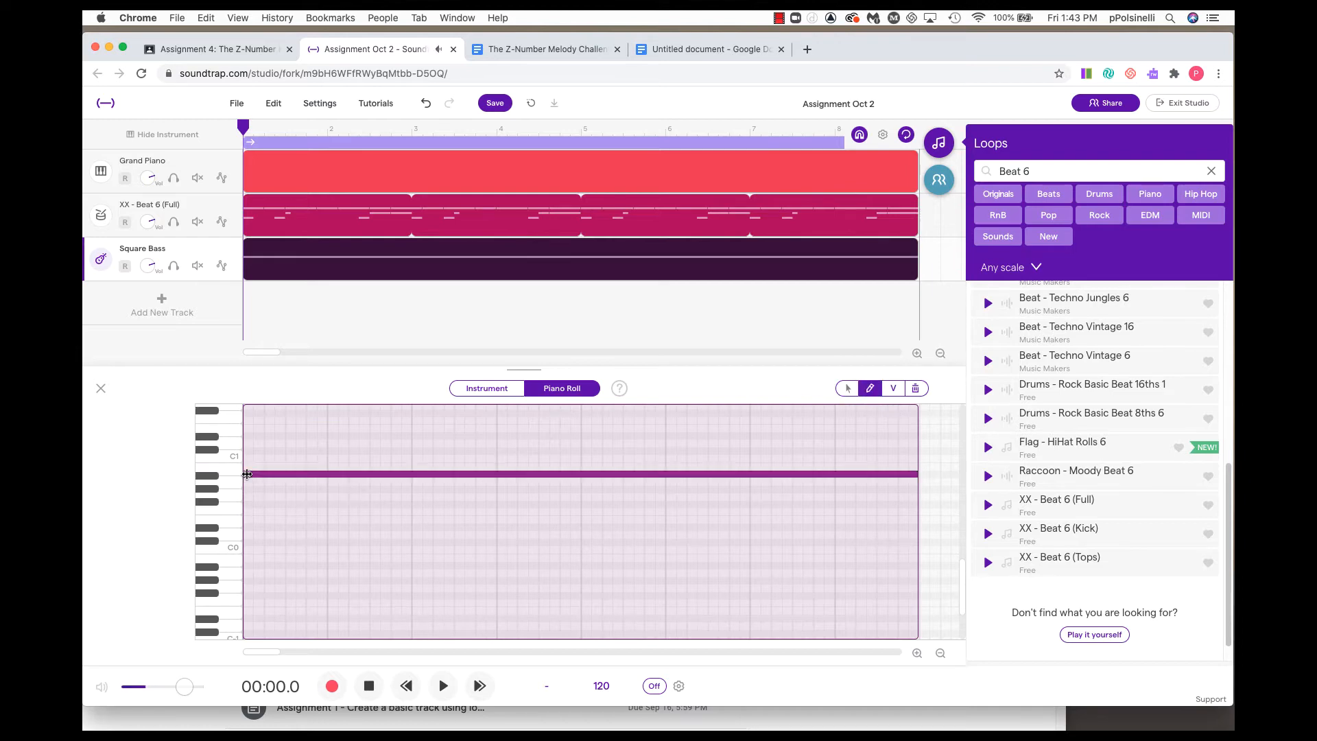
Shorten the Bb bass note to one bar, and extend its end to make it two bars long
click(281, 651)
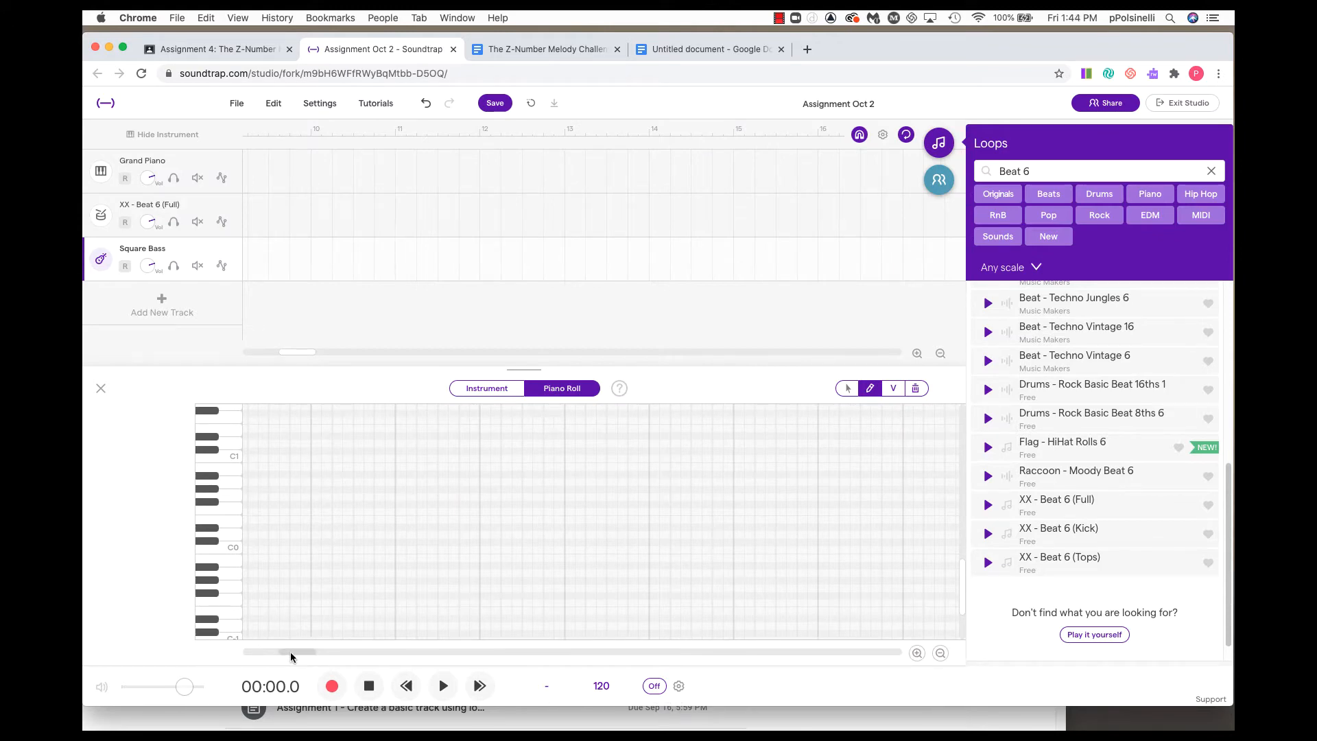
drag(291, 652, 265, 652)
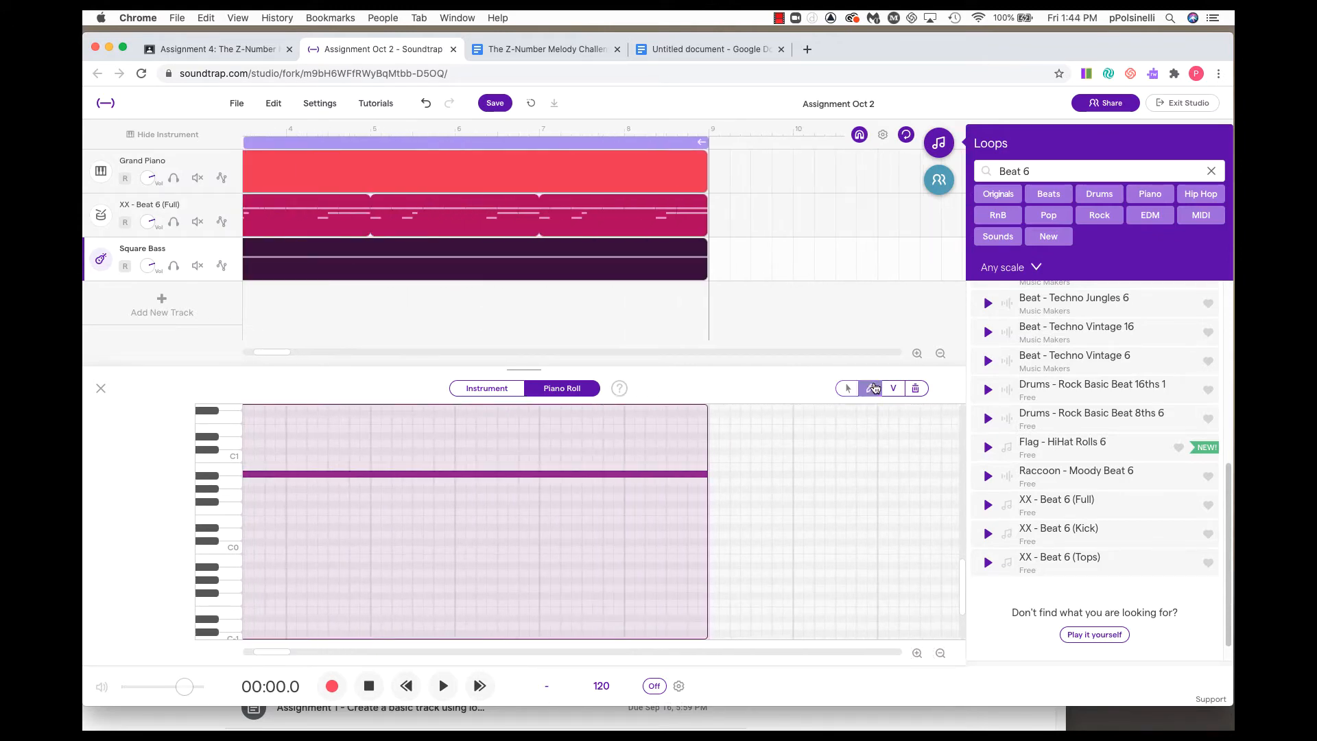
click(848, 388)
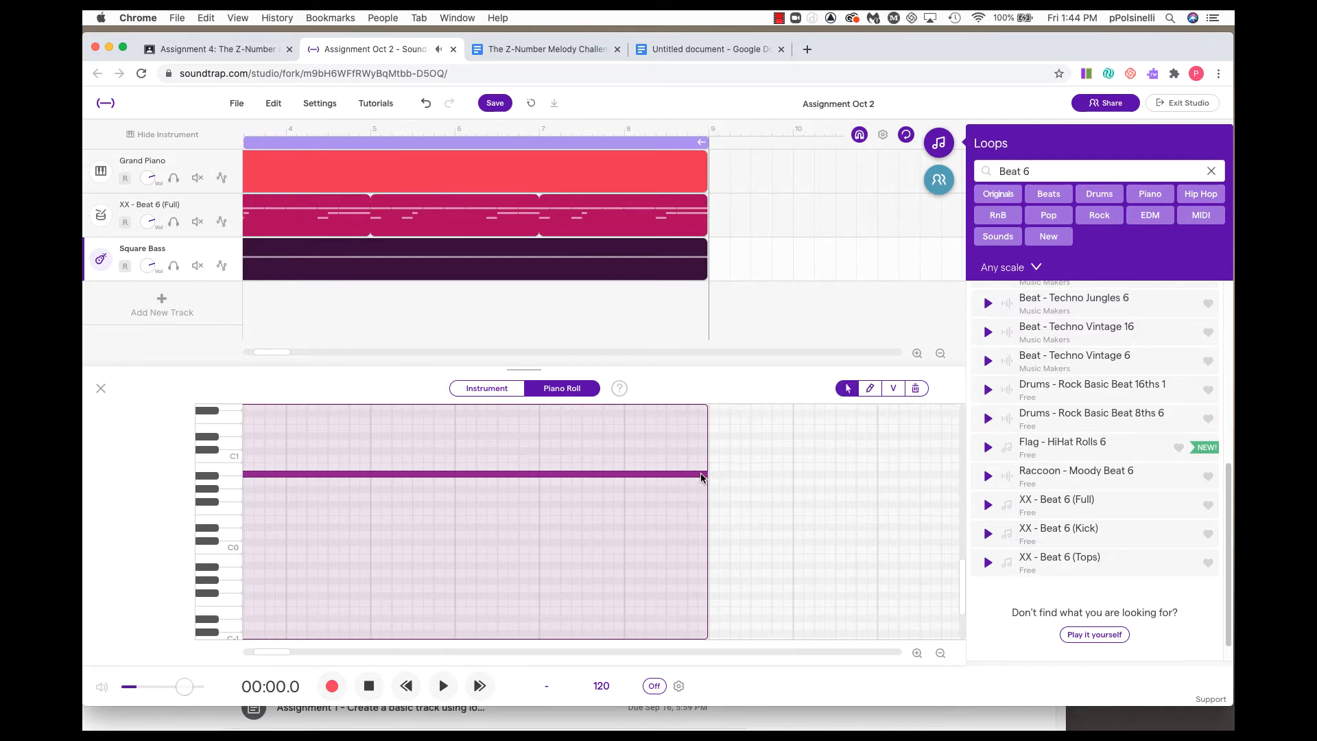
drag(705, 473, 319, 491)
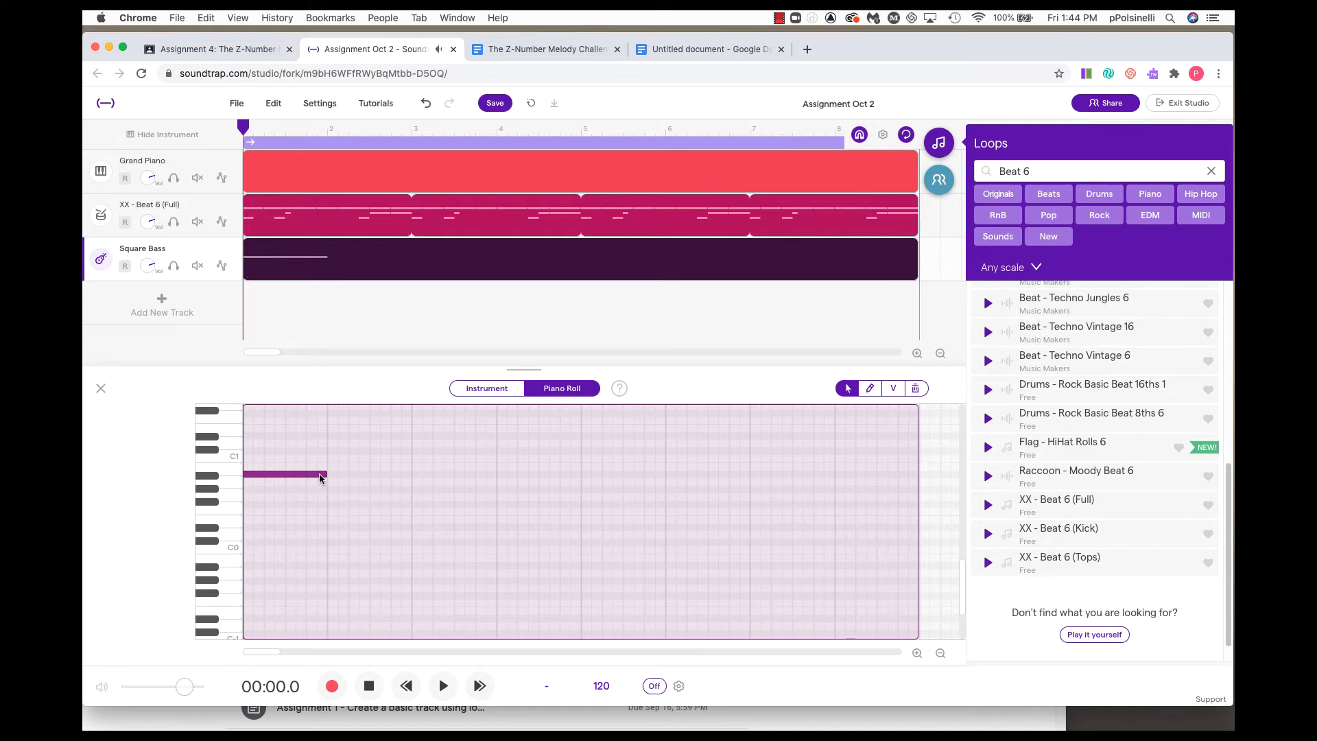
drag(325, 474, 408, 476)
Copy the two-bar Bb note until four notes fill the eight-bar region, and play the result
mouse_move(323, 472)
mouse_down()
mouse_move(494, 473)
mouse_move(470, 472)
mouse_move(493, 473)
mouse_move(471, 472)
mouse_move(473, 483)
mouse_move(670, 472)
mouse_up()
click(493, 472)
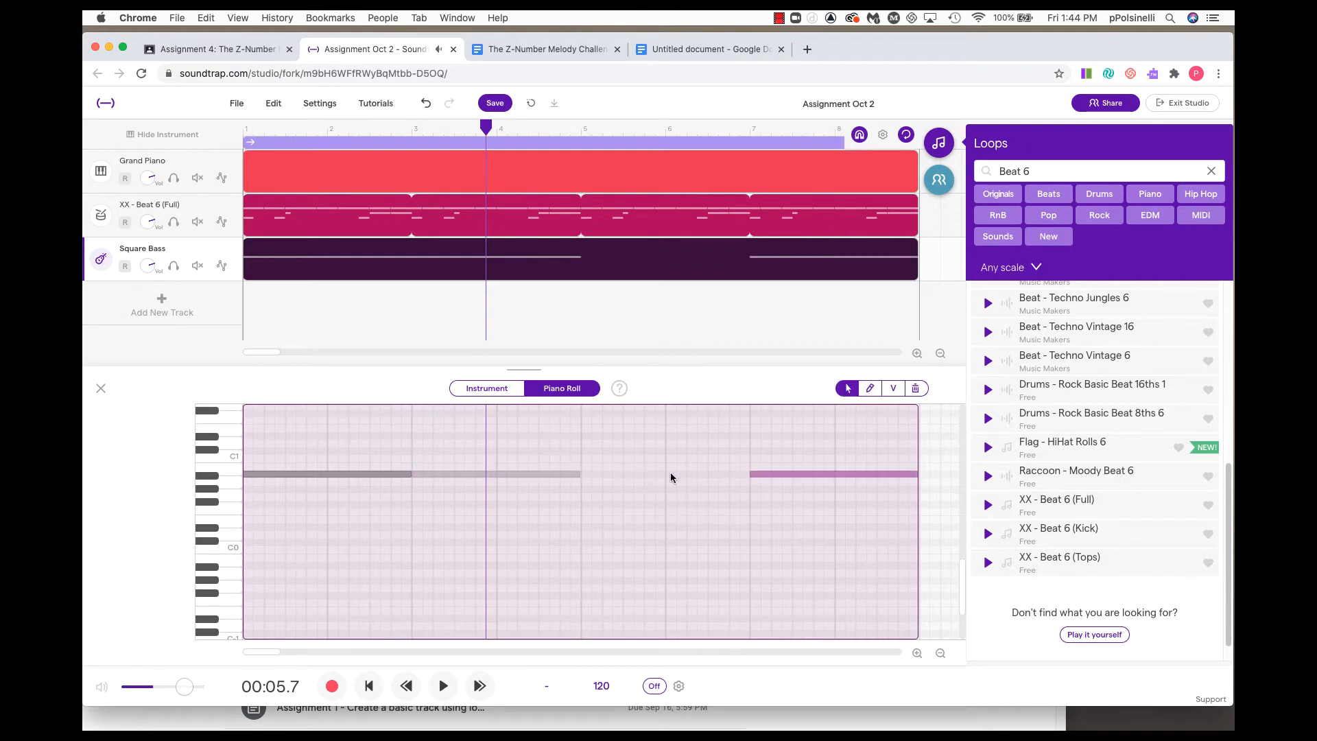
mouse_move(804, 470)
mouse_down()
mouse_move(639, 473)
mouse_move(807, 473)
mouse_up()
key(space)
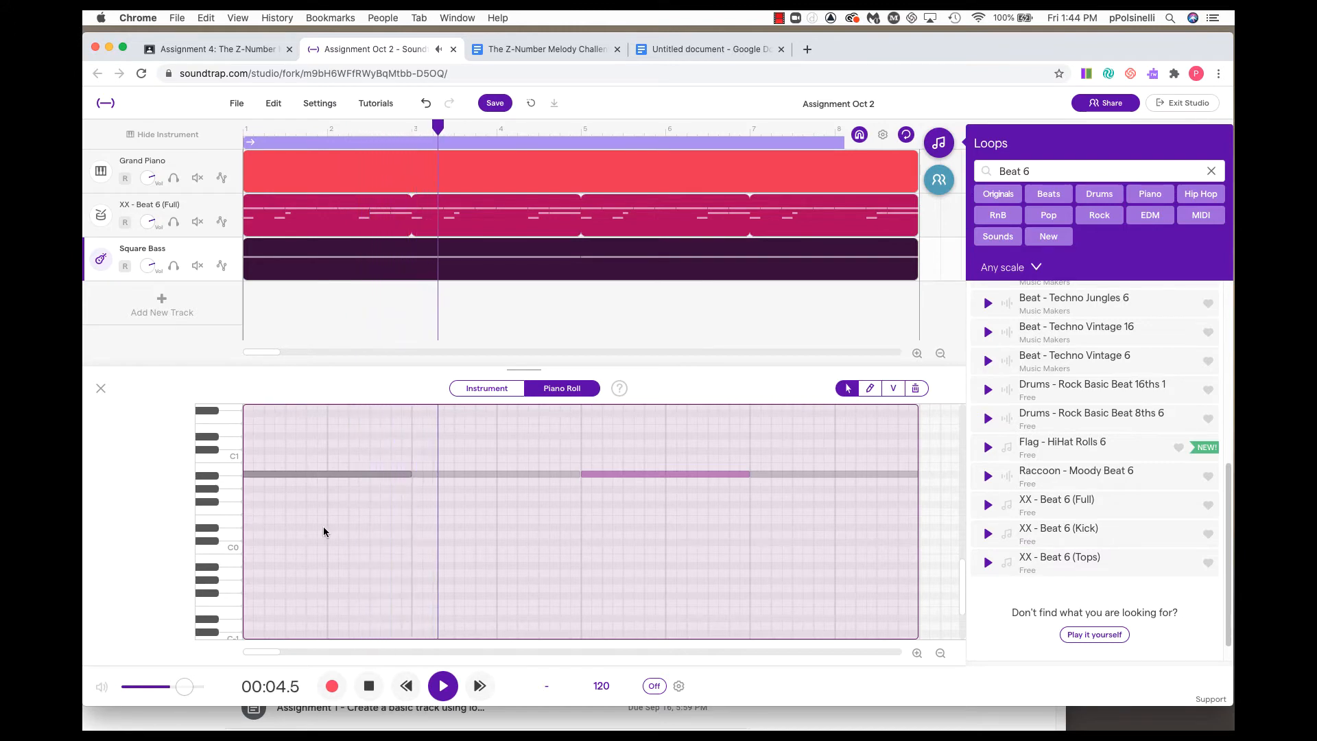
key(space)
Select all the Bb notes in the Square Bass region and delete them
click(289, 474)
drag(290, 474, 853, 499)
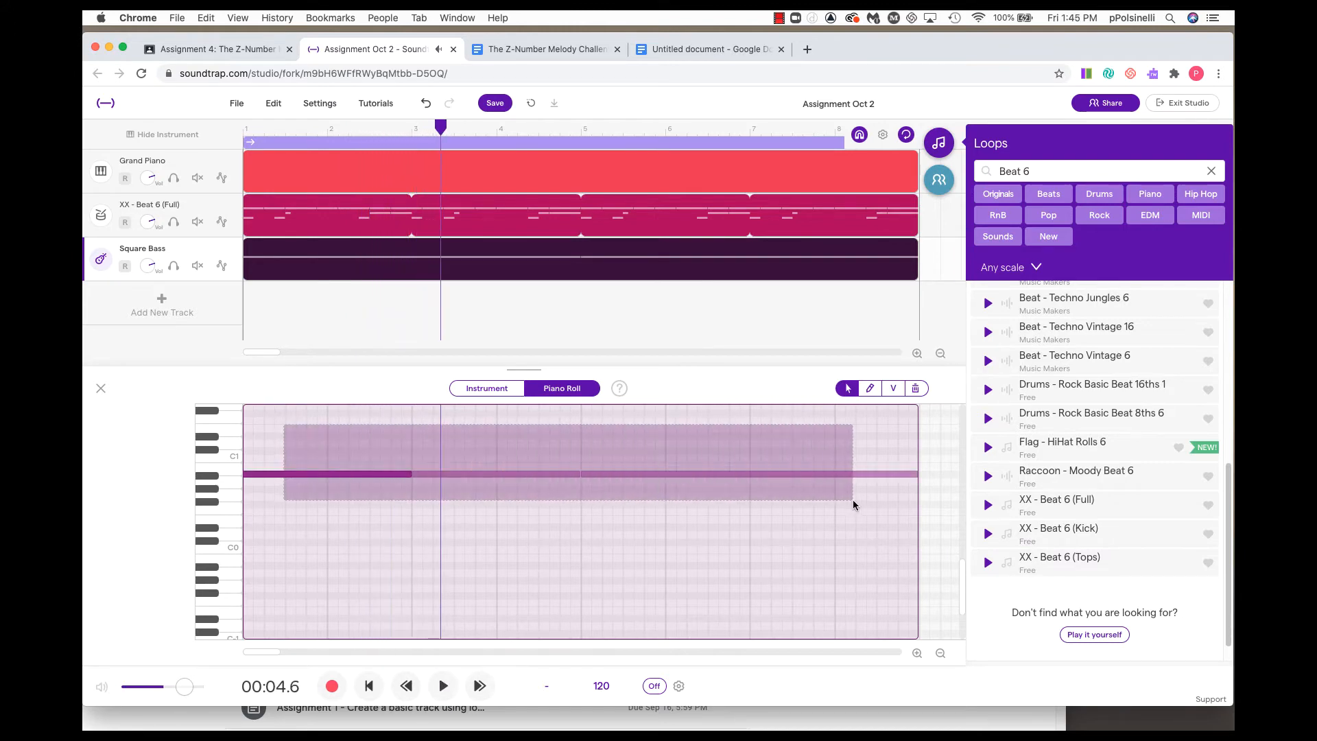
key(Delete)
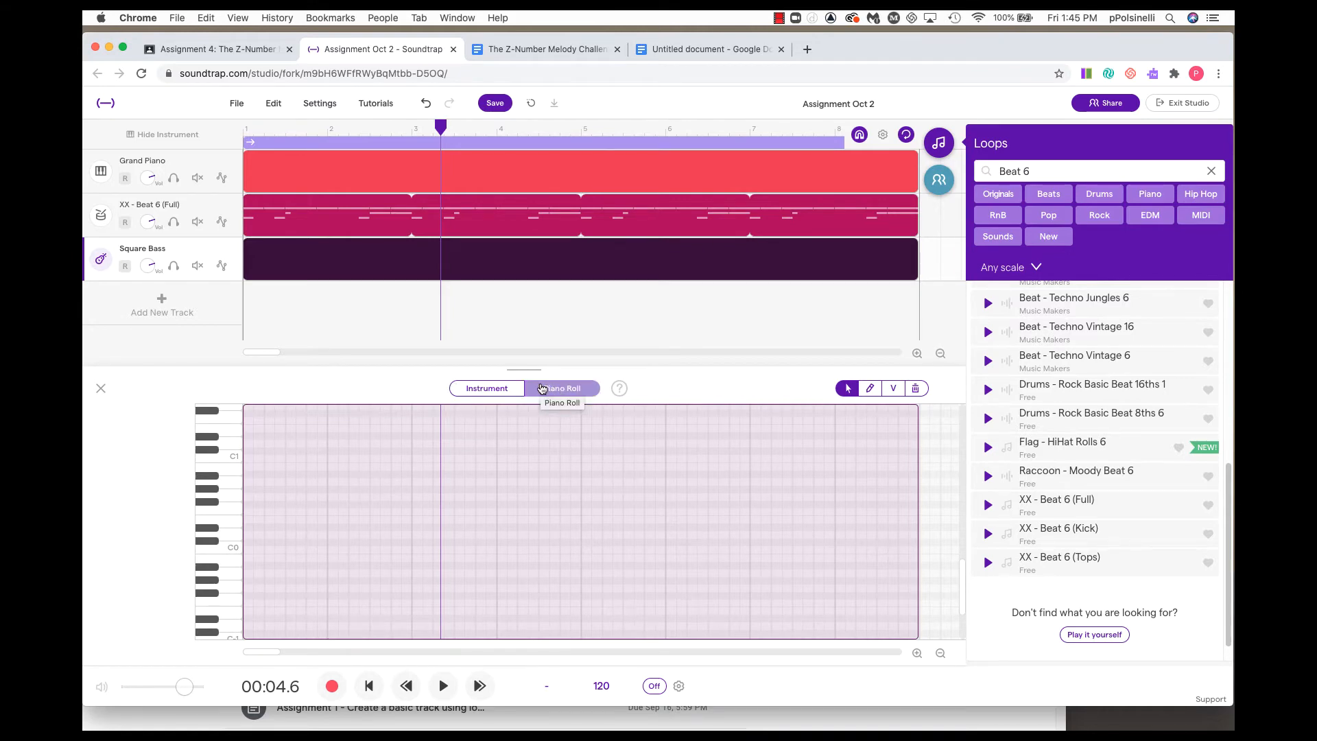
Show the bass instrument keyboard, lower it one octave to start at C0, and return the playhead to the start
click(503, 391)
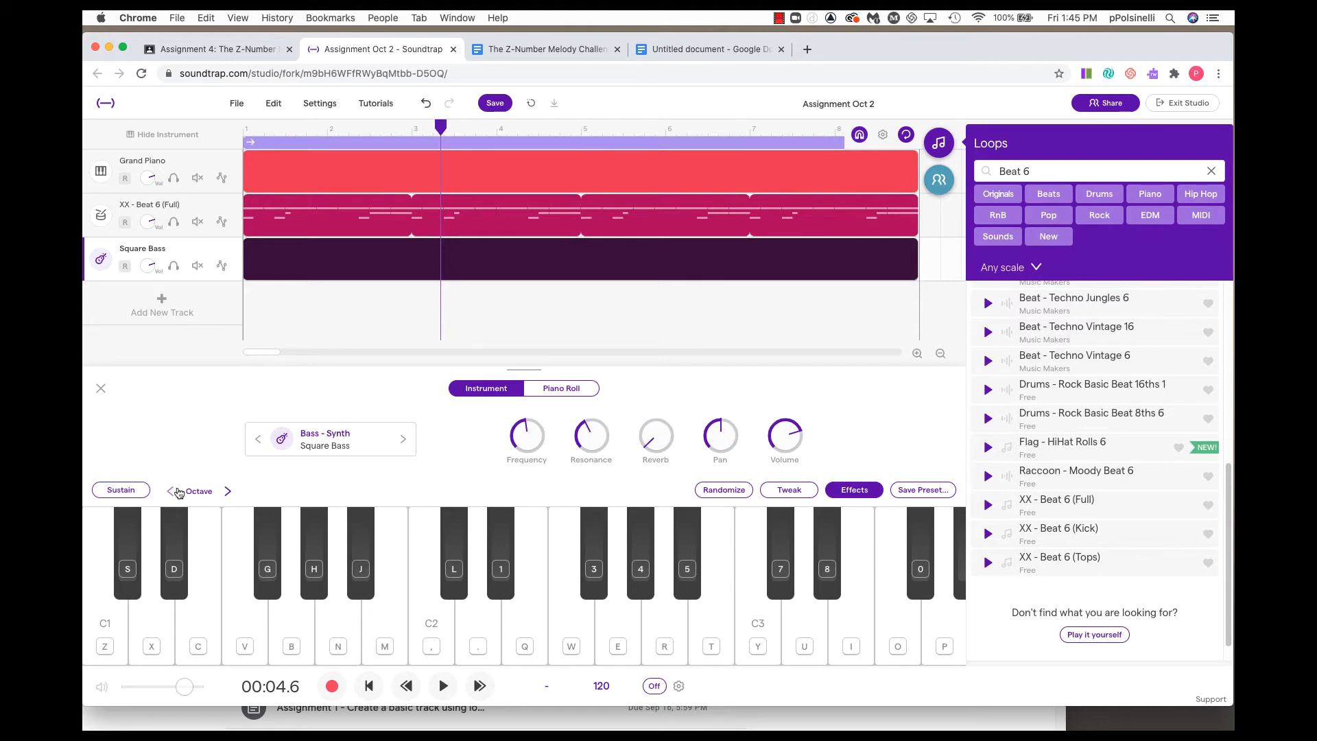
click(170, 491)
click(367, 556)
drag(440, 126, 226, 128)
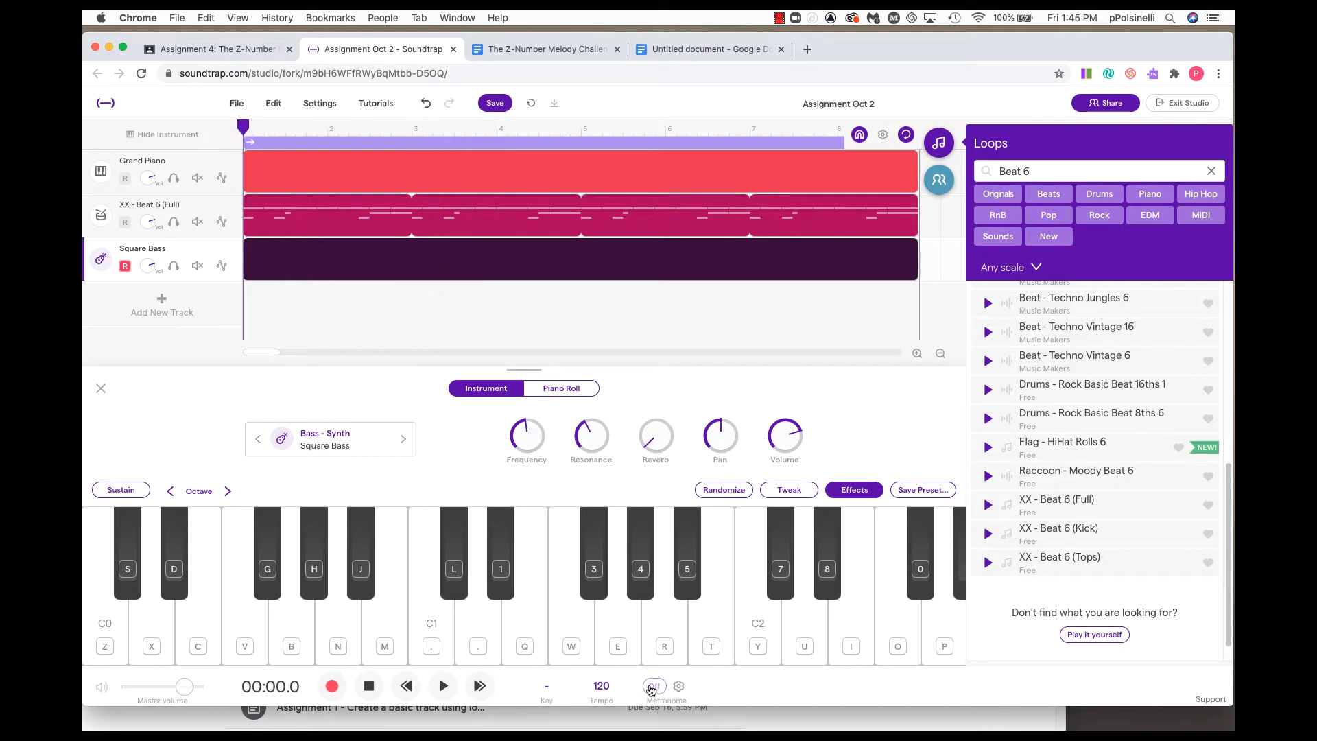
Turn on the metronome and set its count-in to 1 bar
click(653, 687)
click(679, 687)
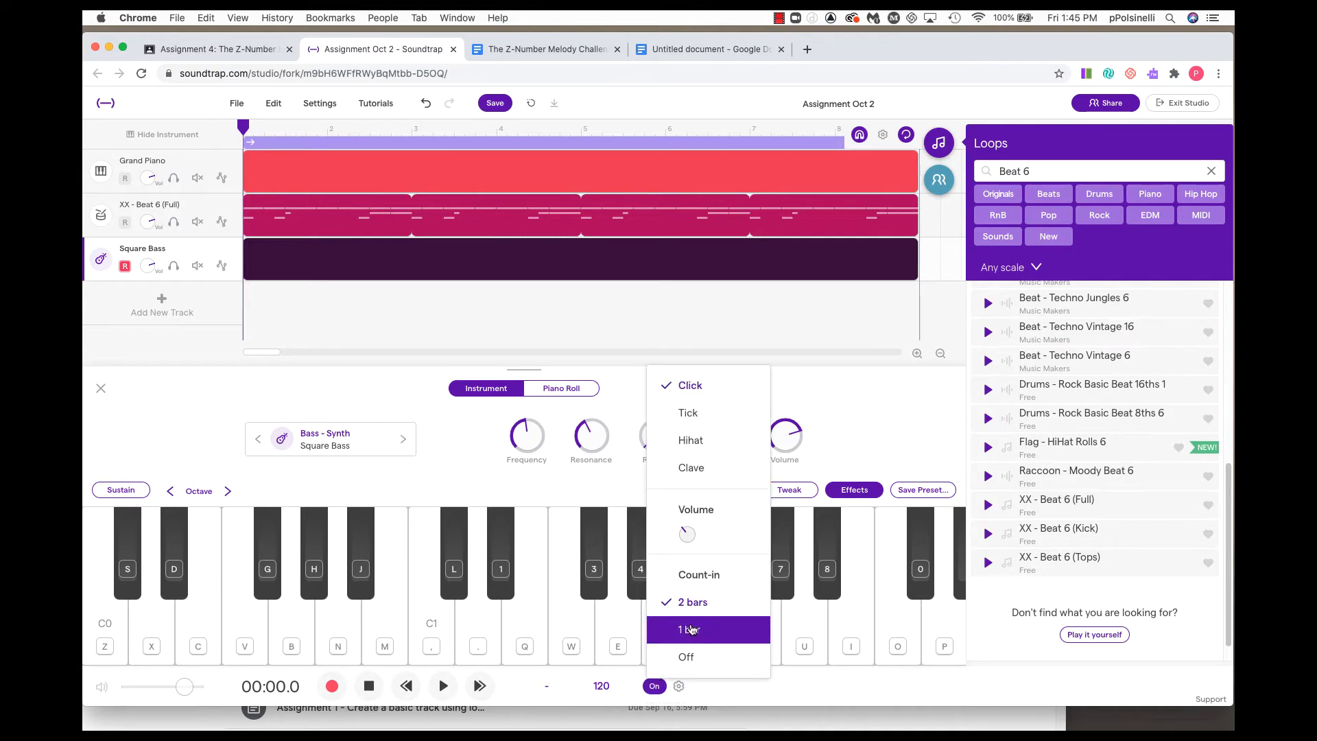
click(690, 630)
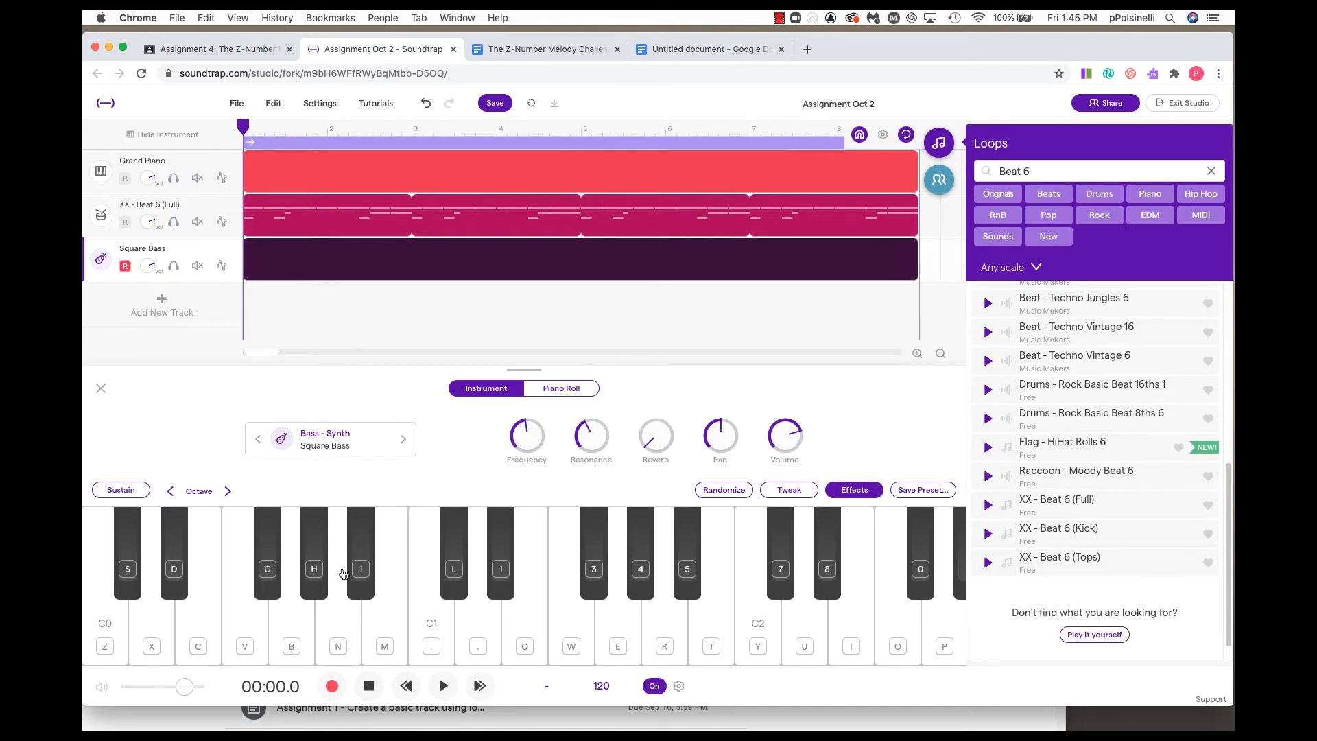
Record a live Bb bass drone over bars 1 to 8, restriking the note every two bars, and play back the opening
key(j)
key(j)
key(j)
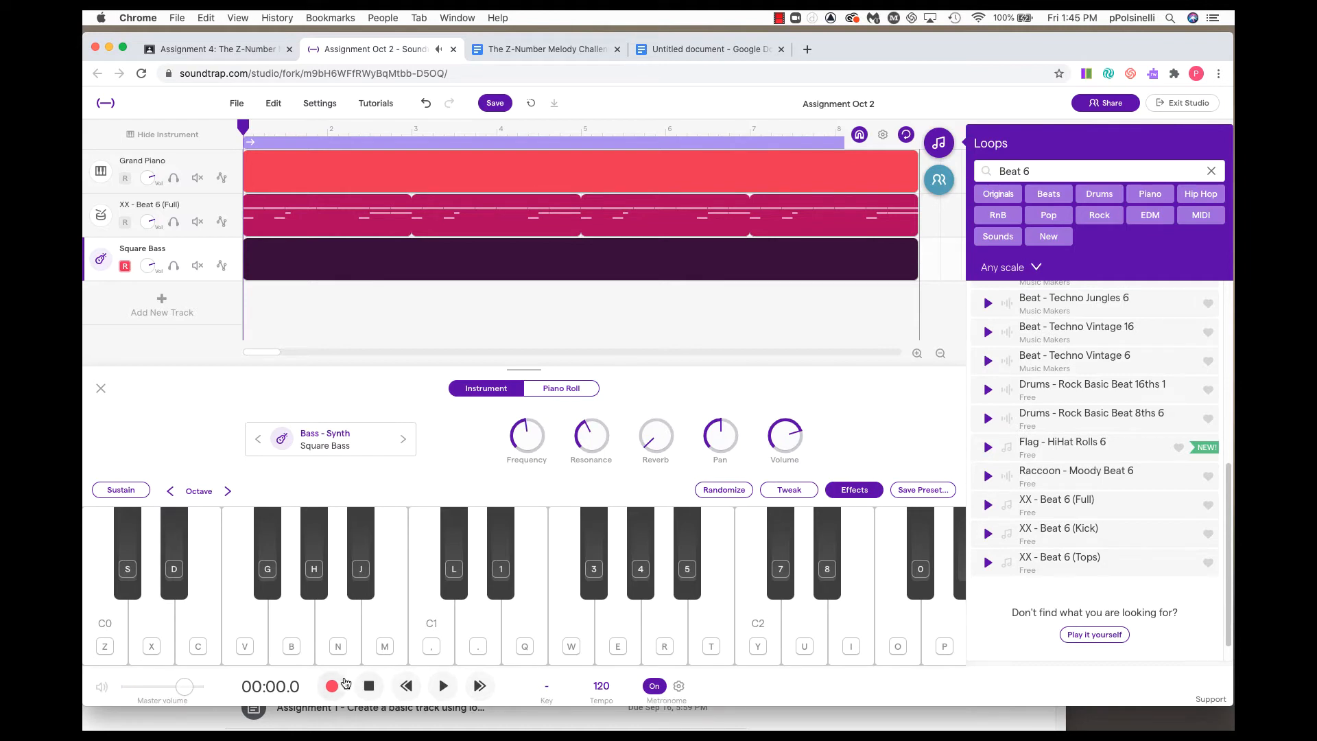
click(332, 685)
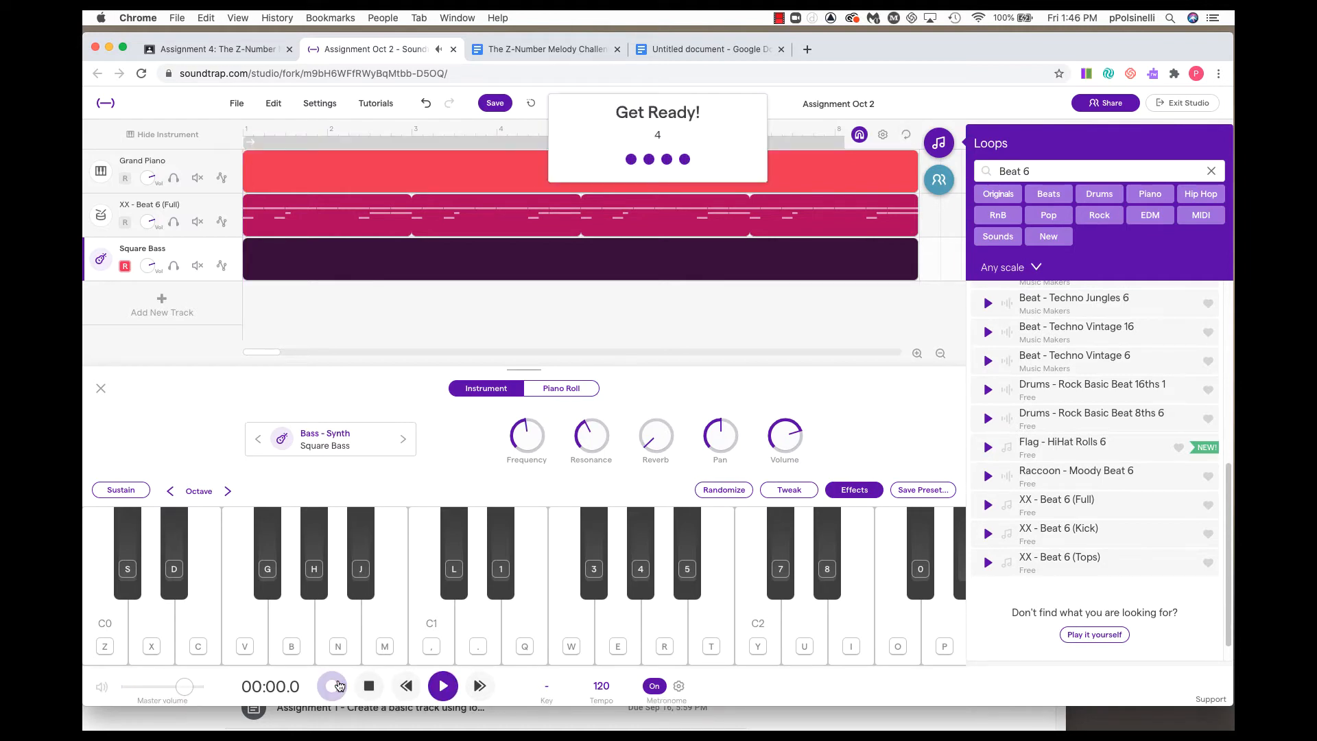
key(j)
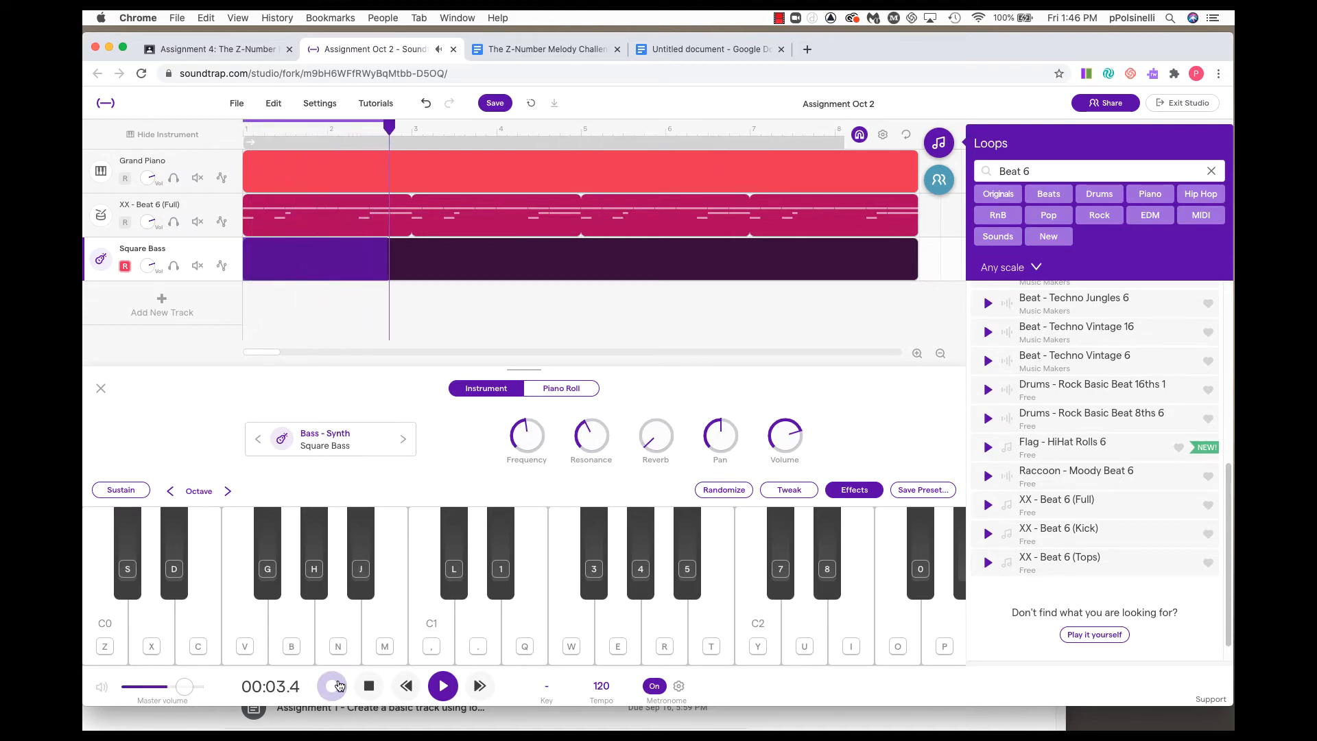
key(j)
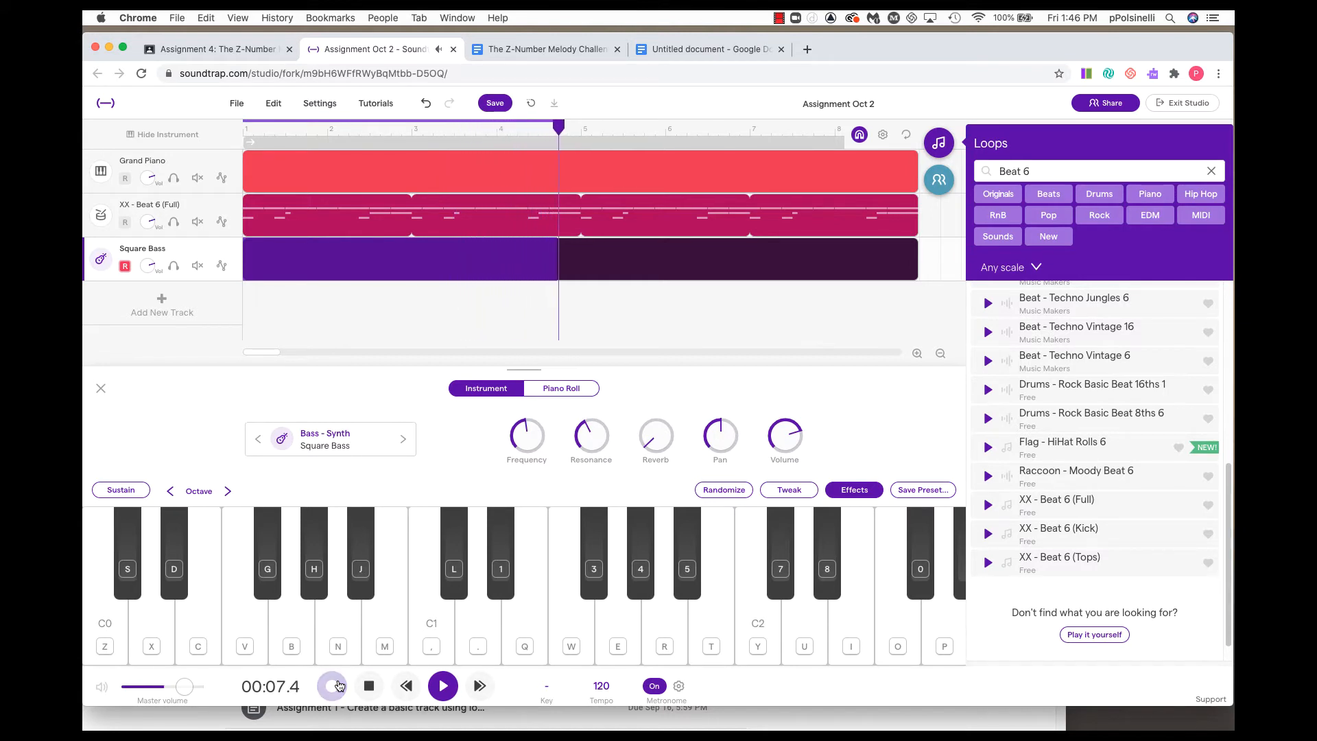
key(j)
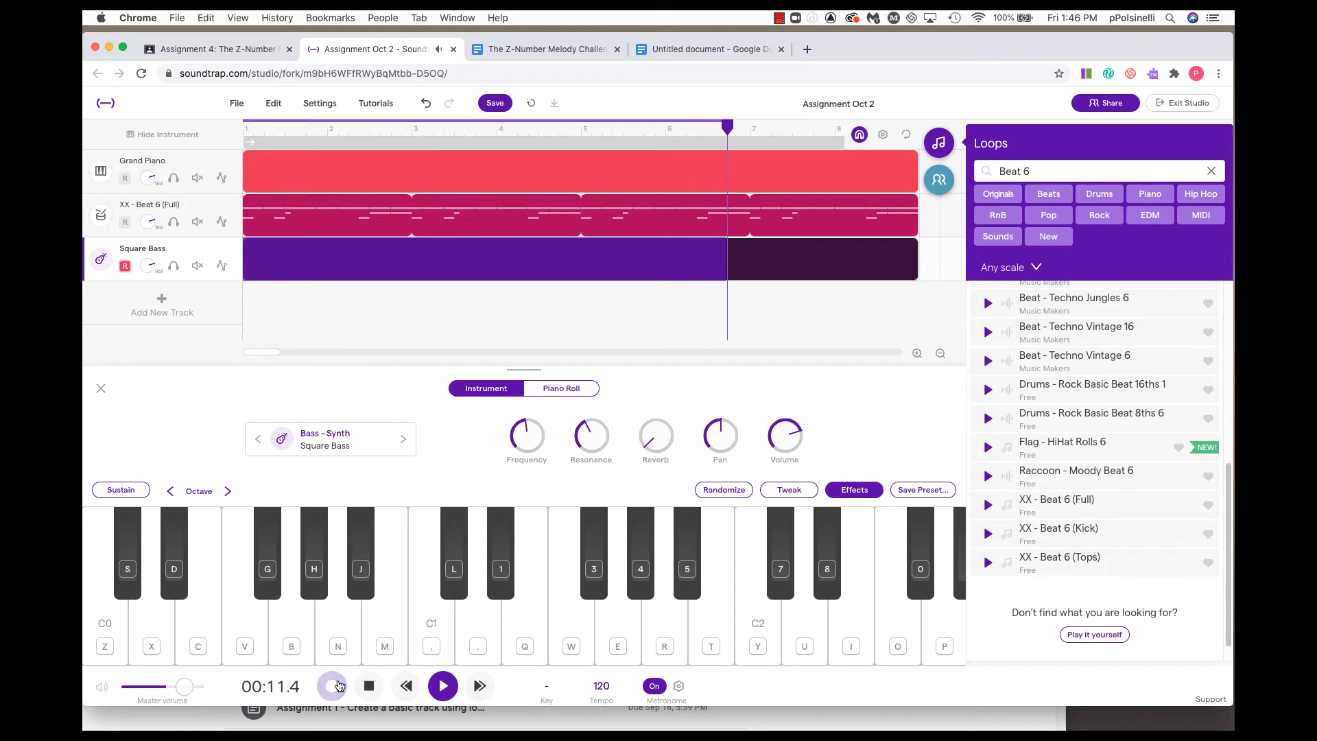
key(j)
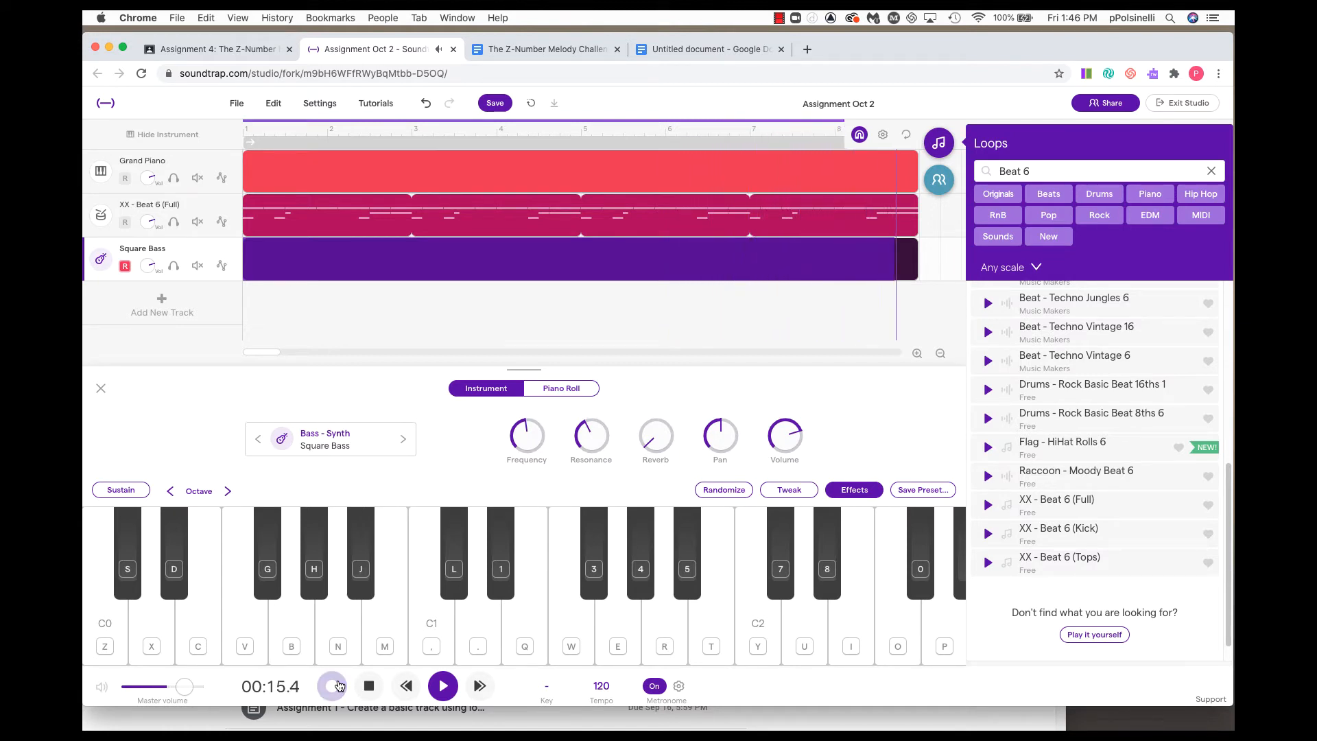
click(334, 686)
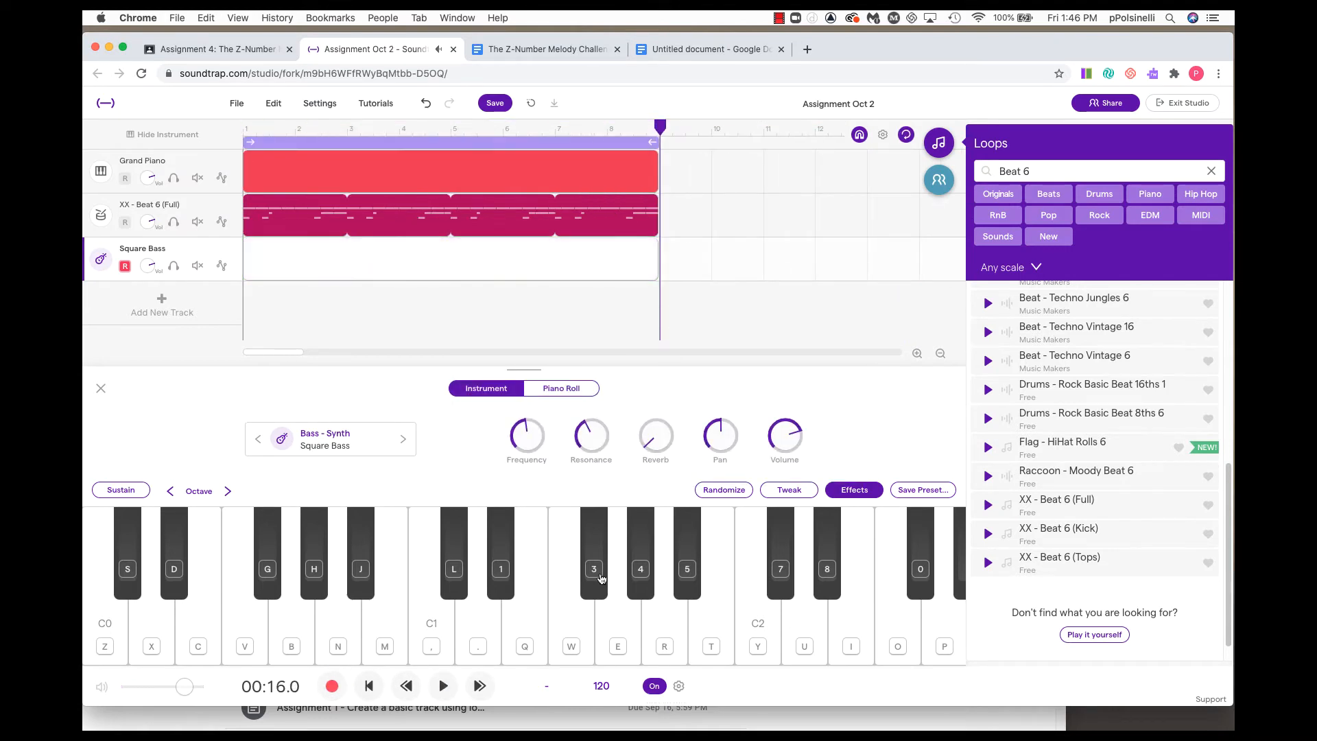
key(space)
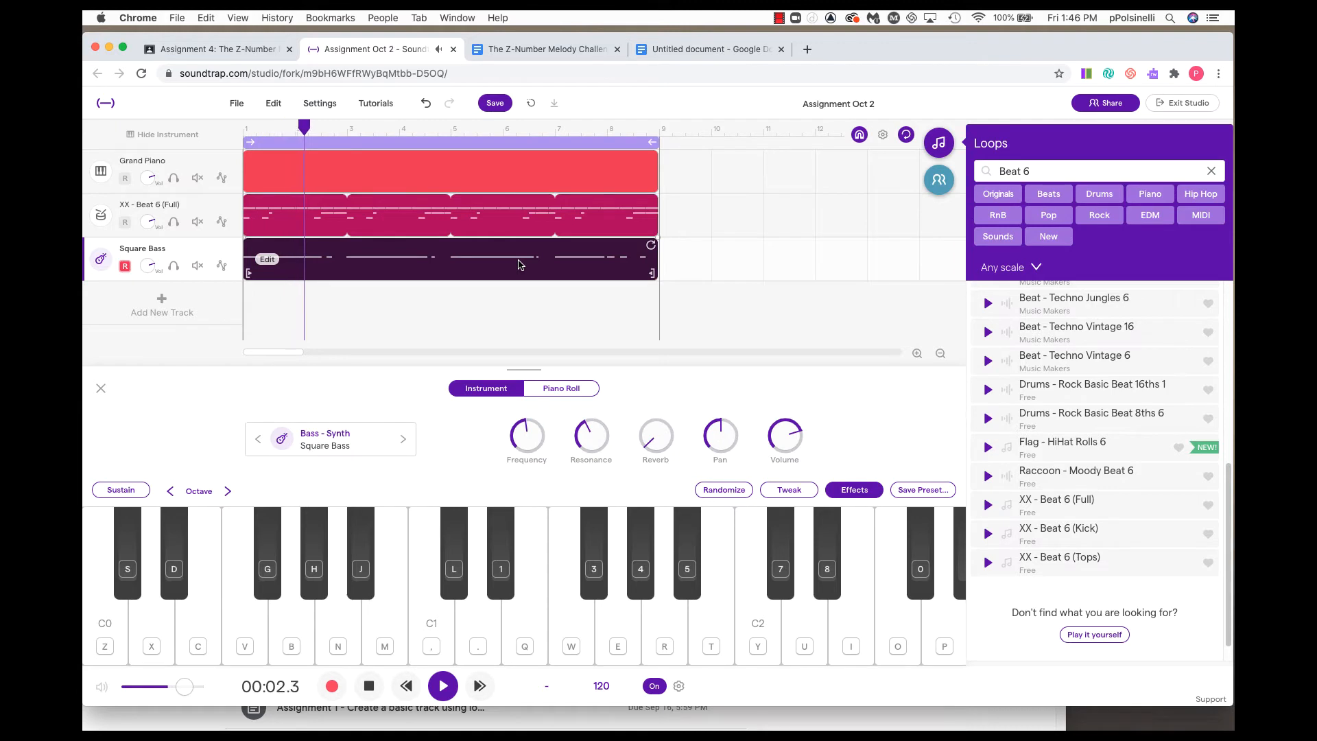
key(space)
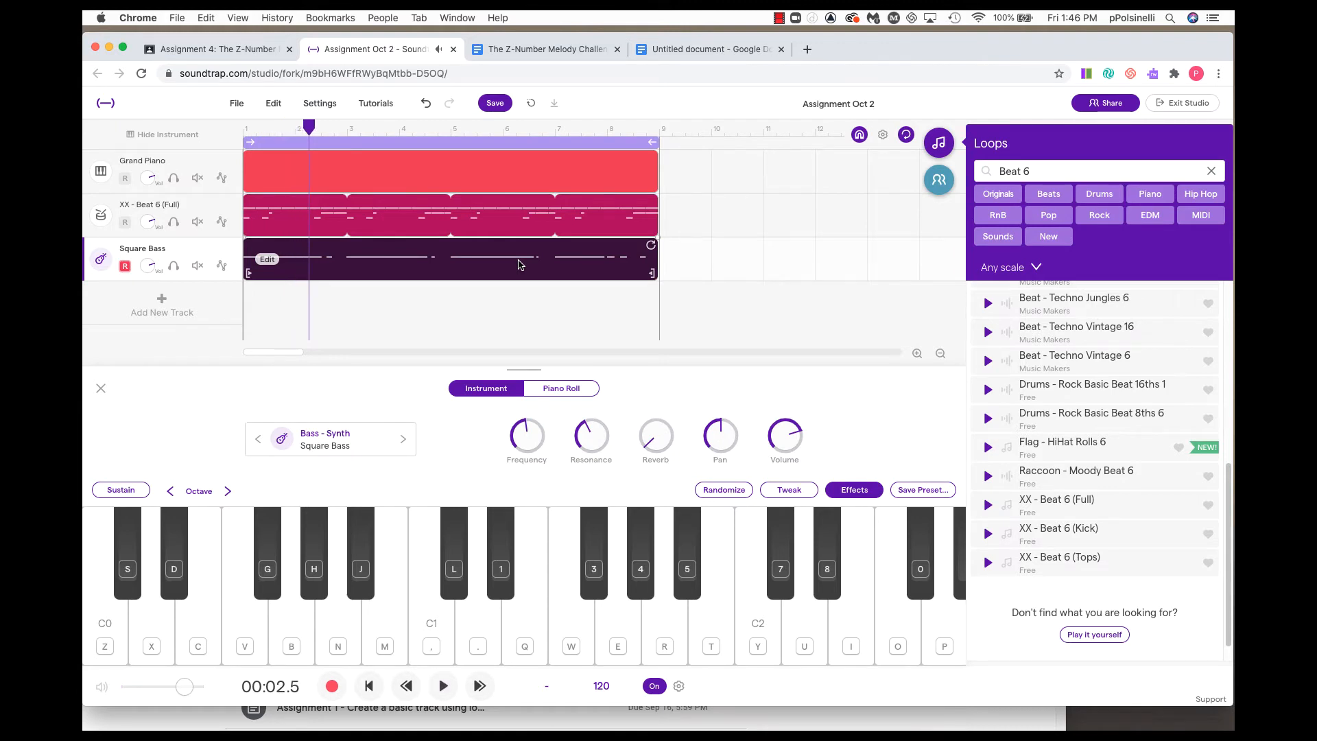
Select all the recorded bass notes in the Square Bass piano roll and quantize them to 1/16
click(559, 388)
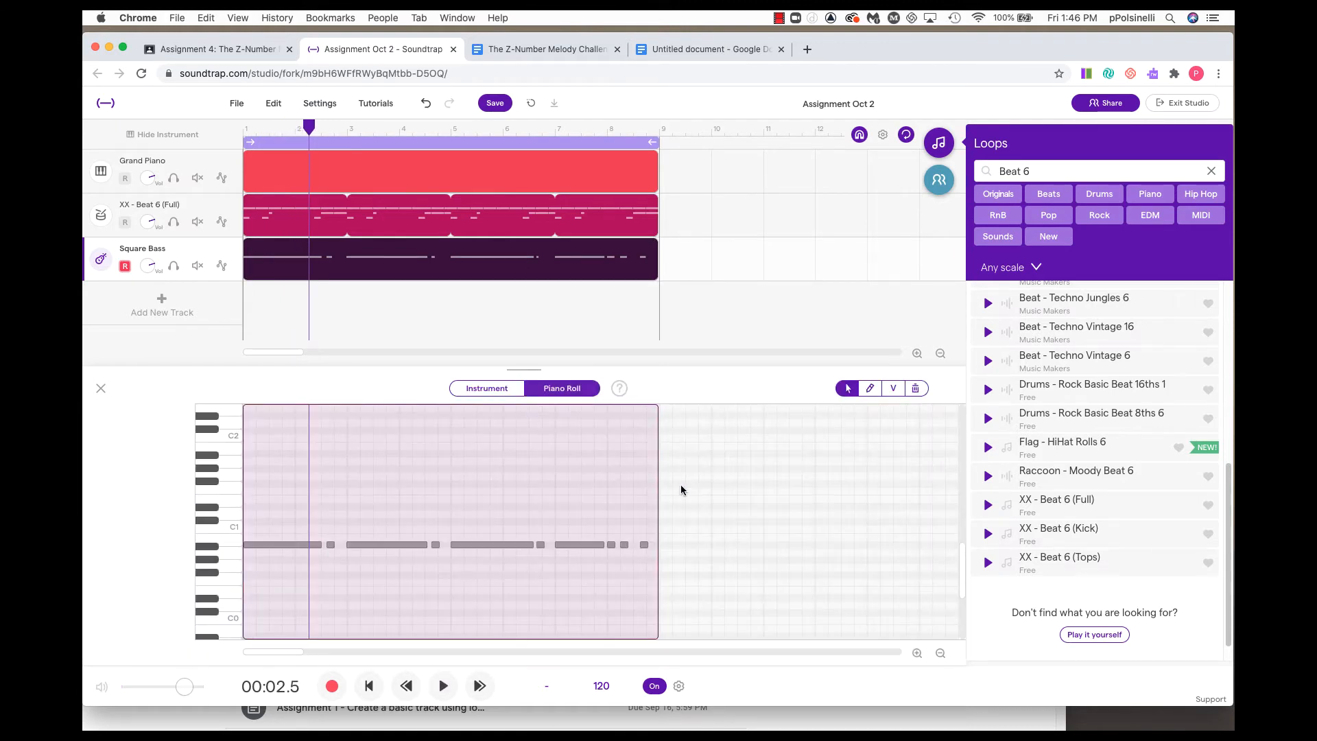
click(432, 573)
drag(273, 484, 754, 599)
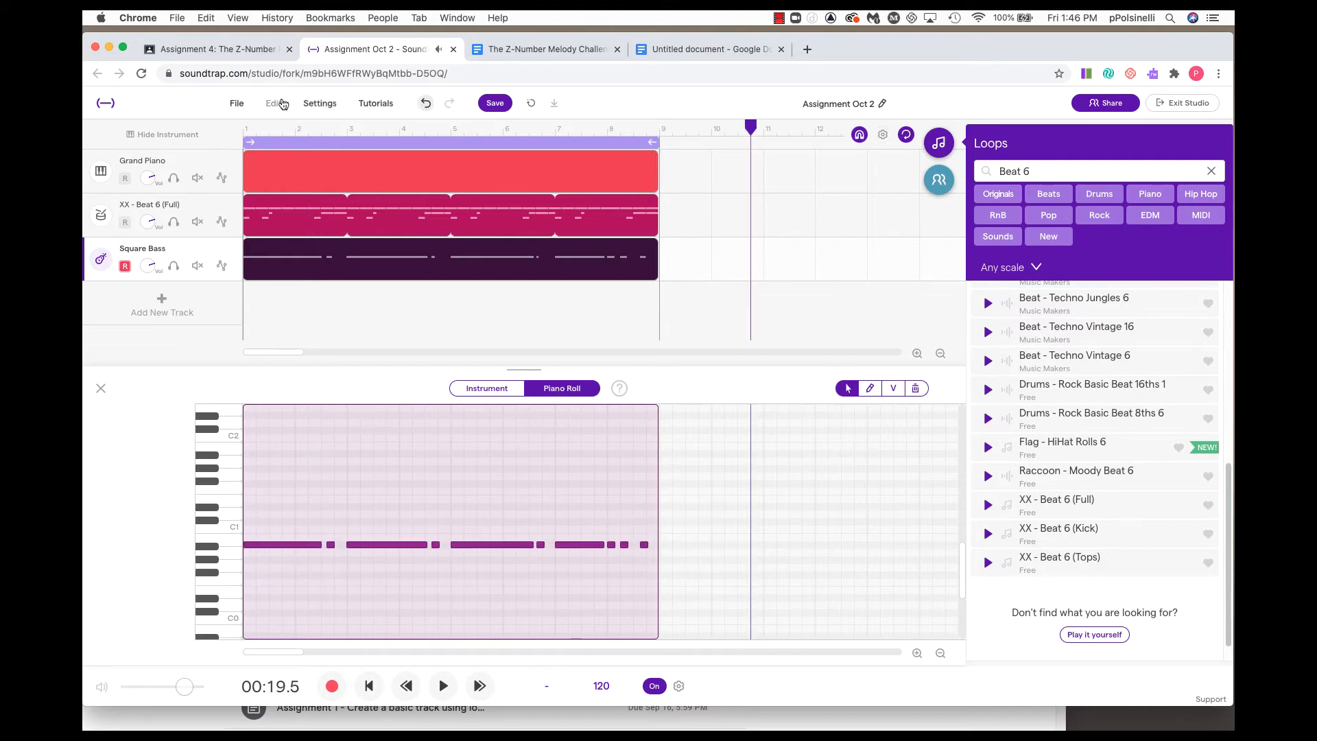
click(276, 103)
mouse_move(296, 410)
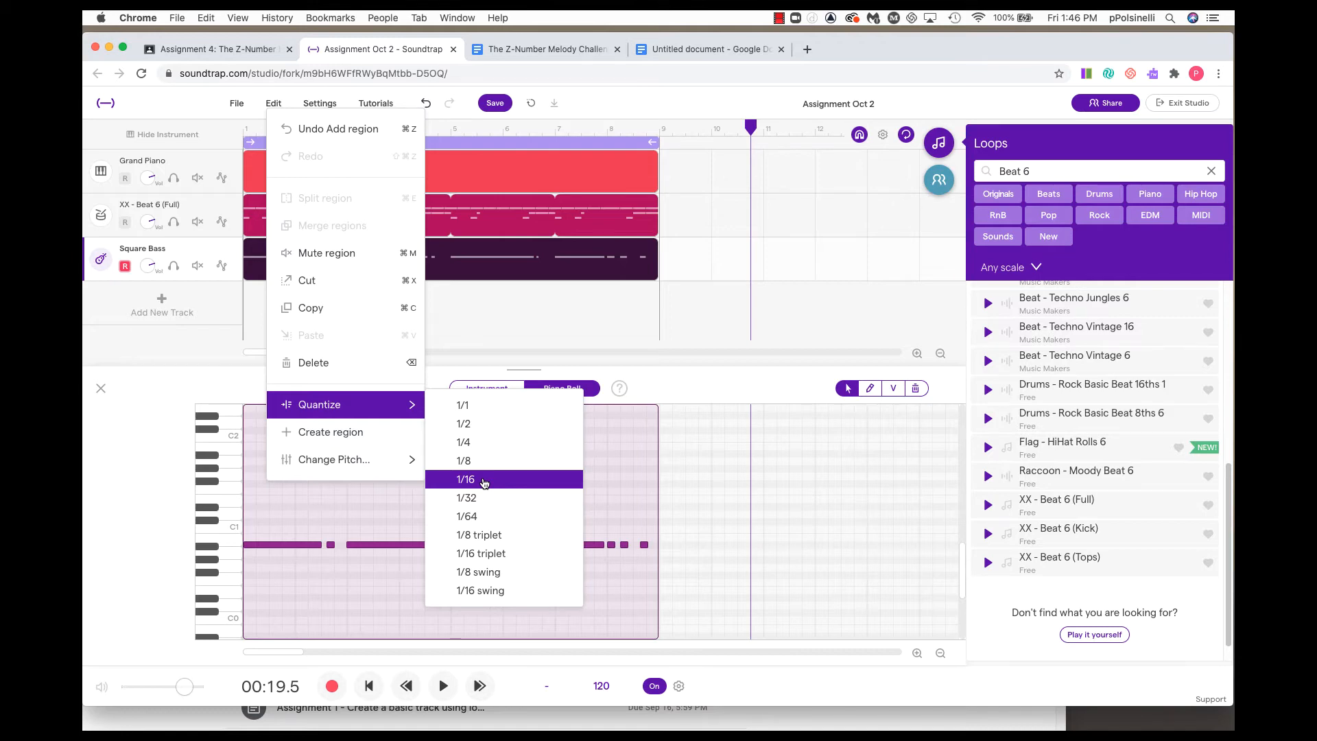
click(485, 480)
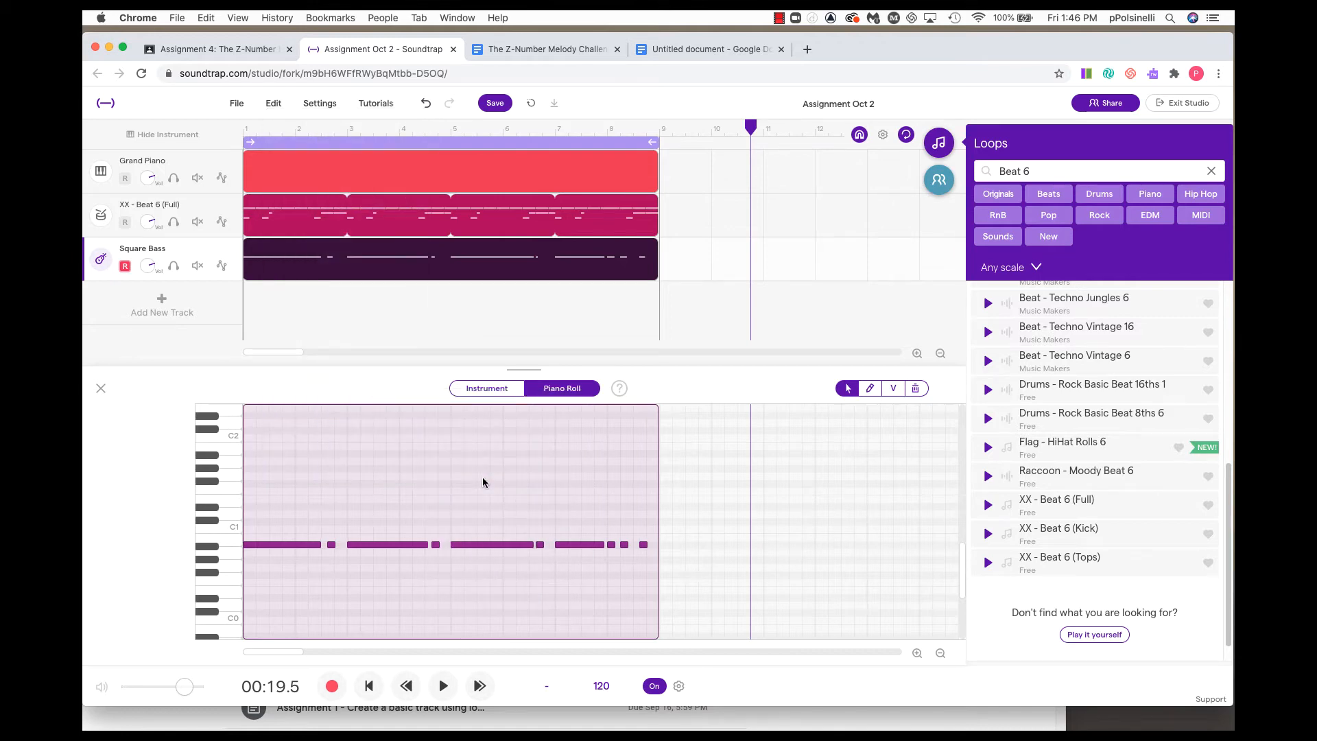
click(273, 102)
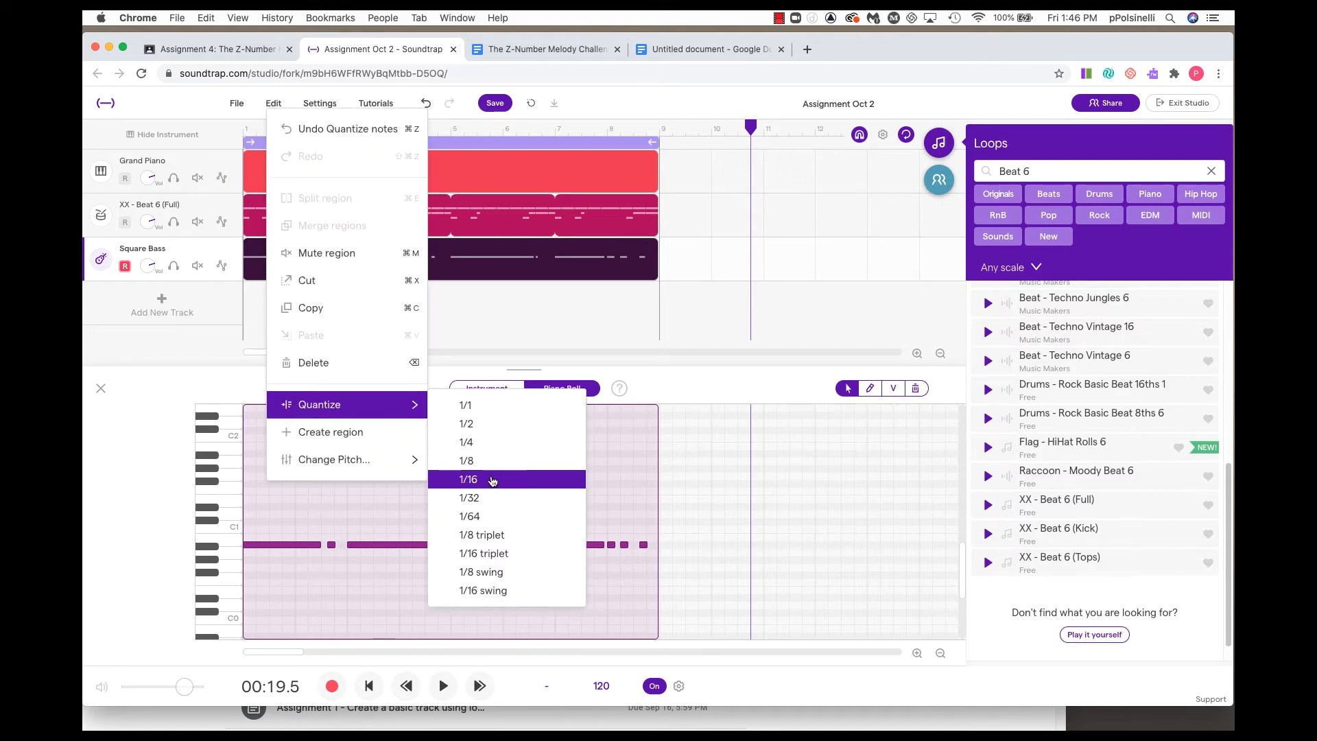
click(539, 480)
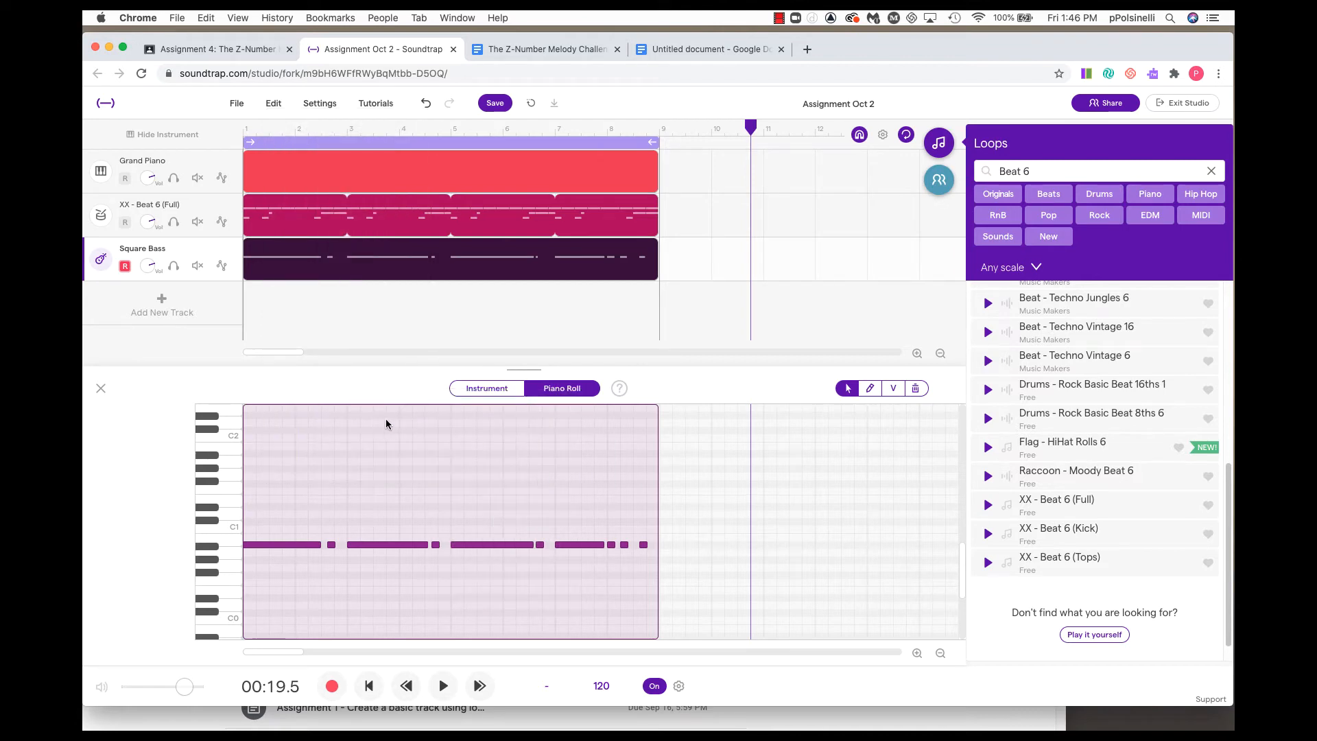
Play back the quantized track and lower the Square Bass track's volume
key(space)
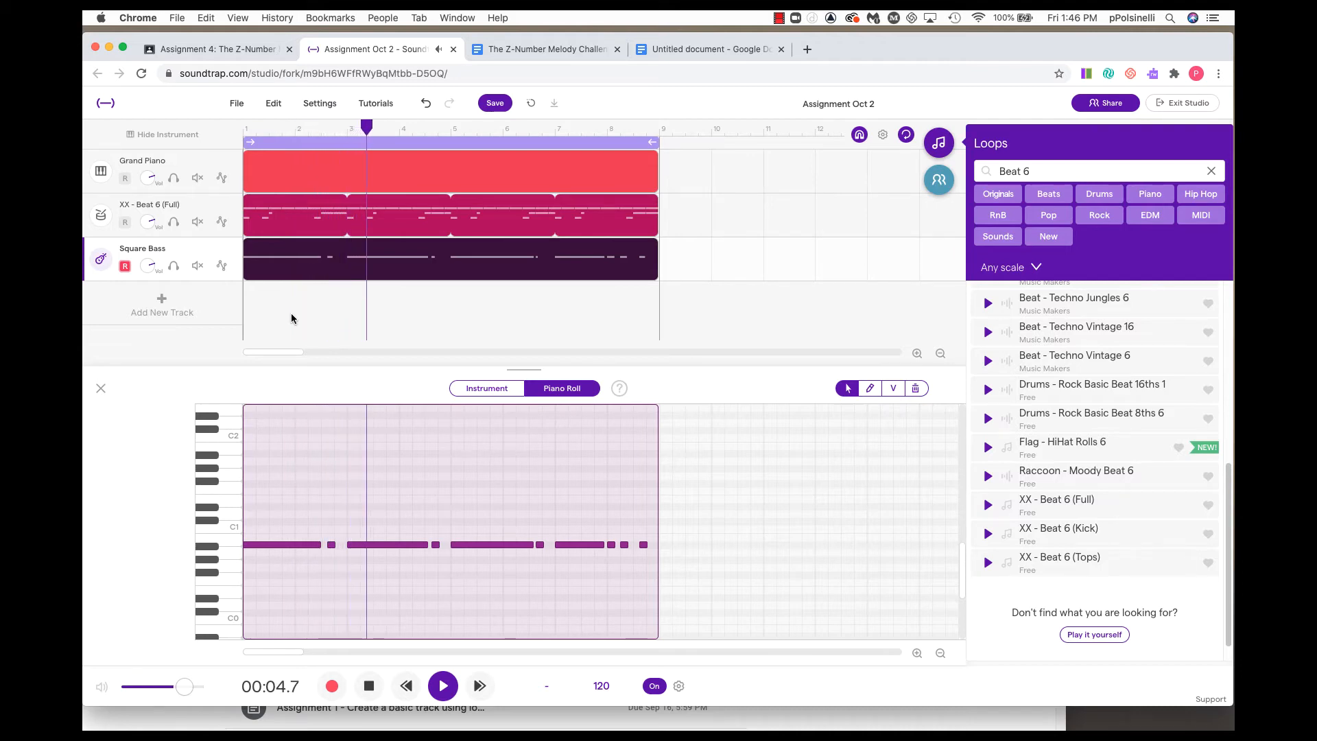
drag(147, 265, 156, 294)
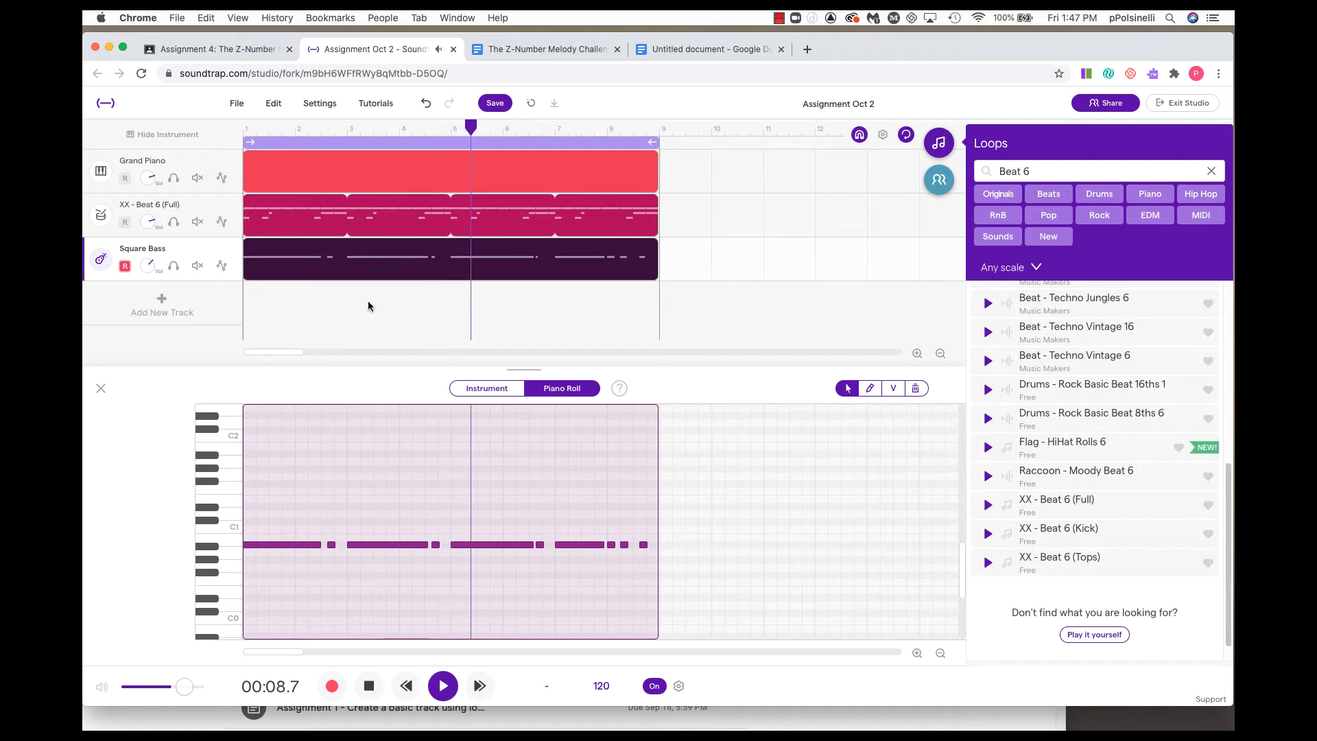
key(space)
Open the Grand Piano region's piano roll and check the motif's note names in the Google Docs notes document
click(317, 172)
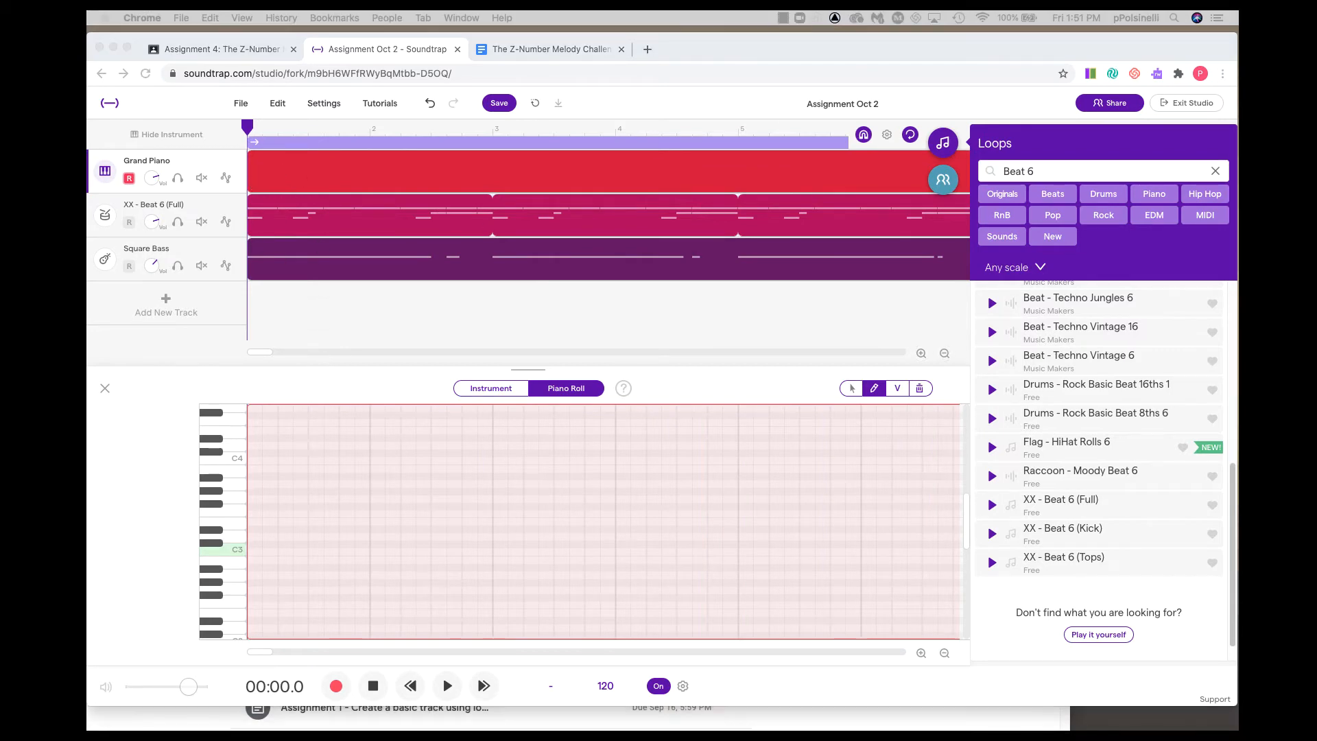
drag(88, 154, 490, 124)
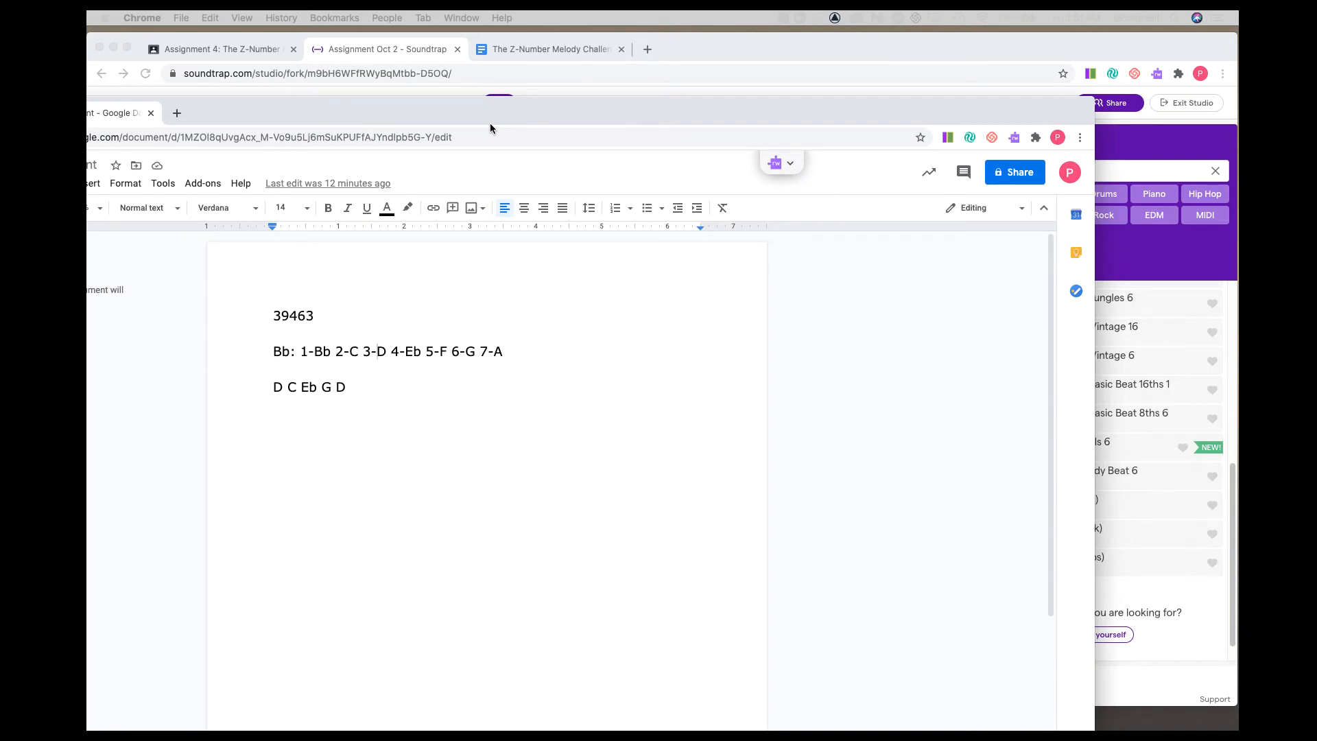
drag(489, 125, 88, 93)
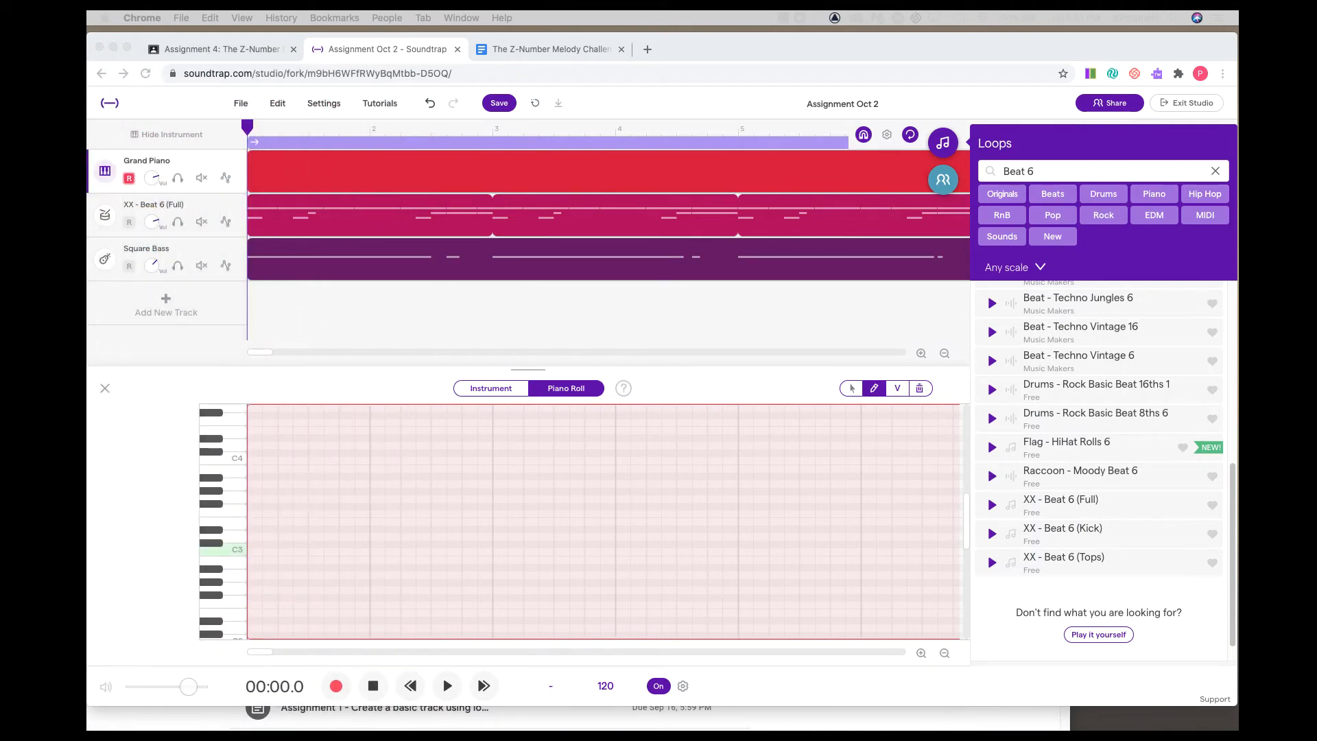
click(327, 180)
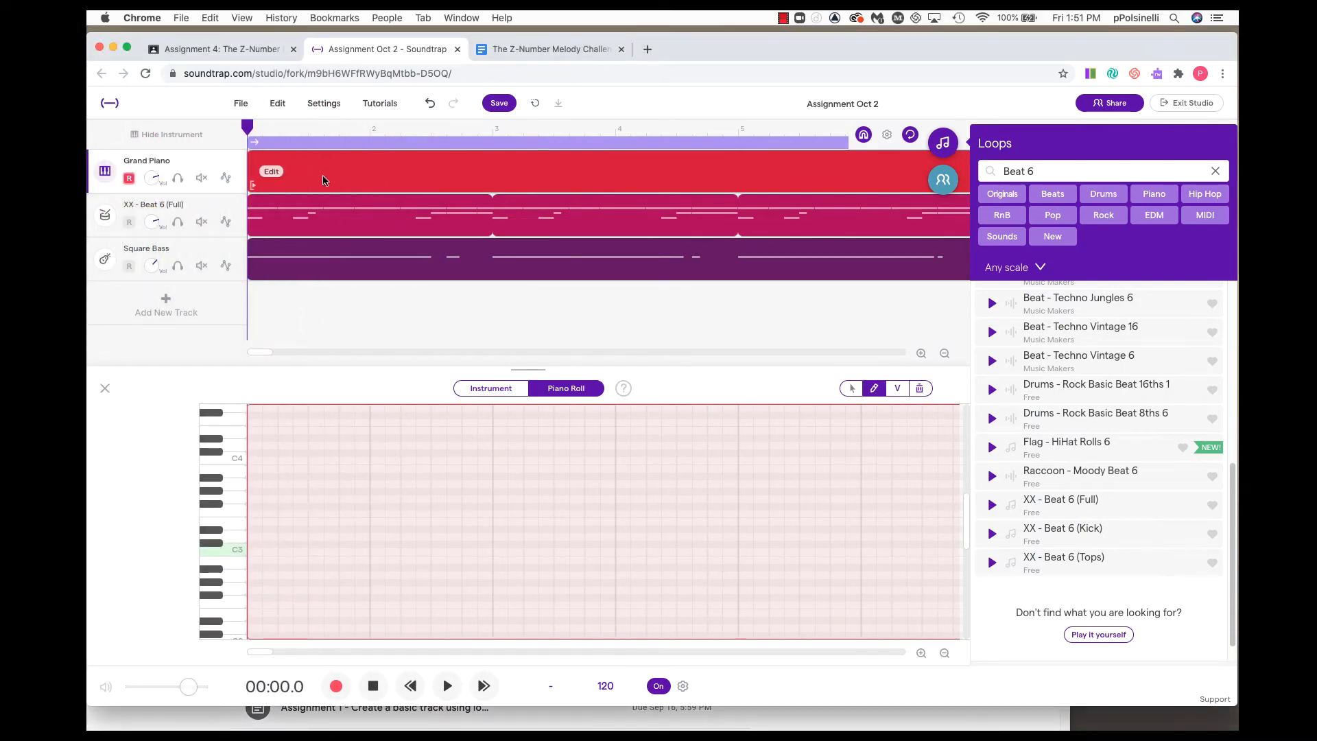
Draw D3, C3, Eb3, G3 and D3 as eighth notes in bar 1 of the Grand Piano region, leaving a gap before G3, and play them back
click(253, 537)
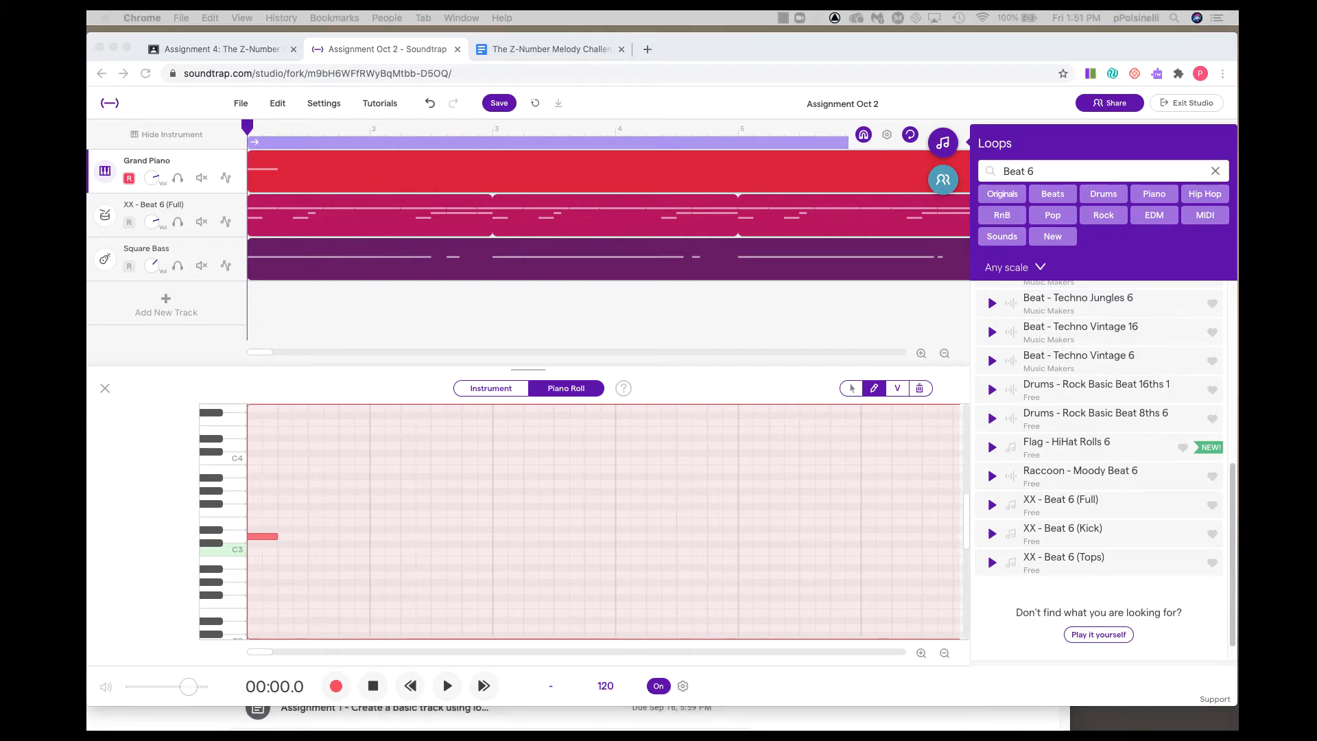
click(276, 537)
drag(274, 537, 259, 537)
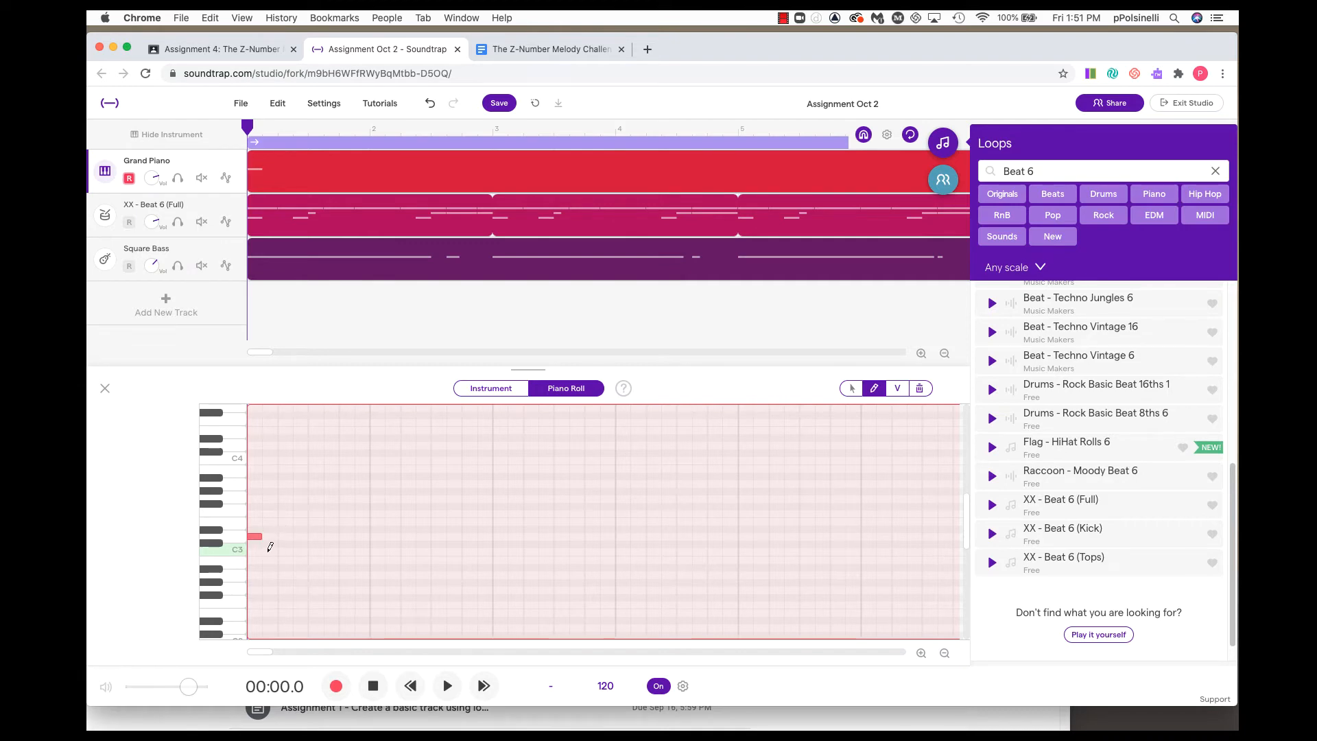
click(268, 552)
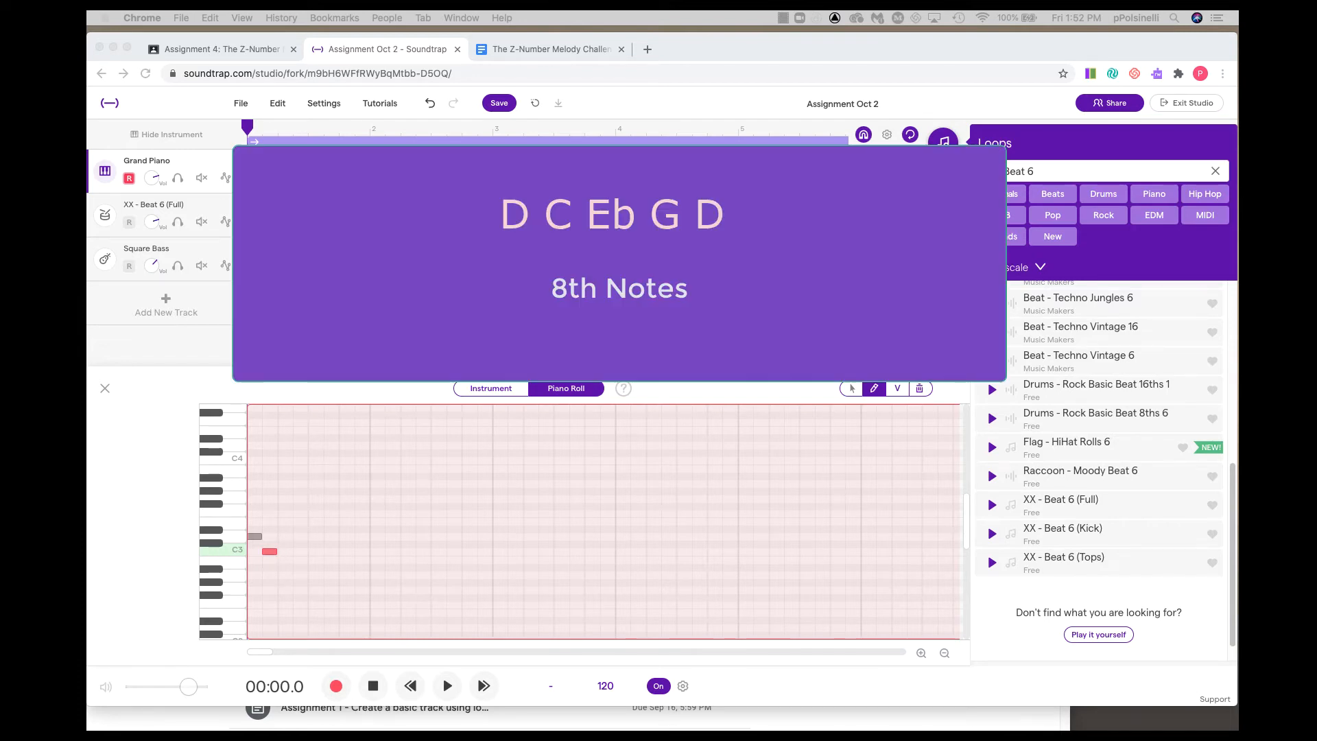
click(282, 528)
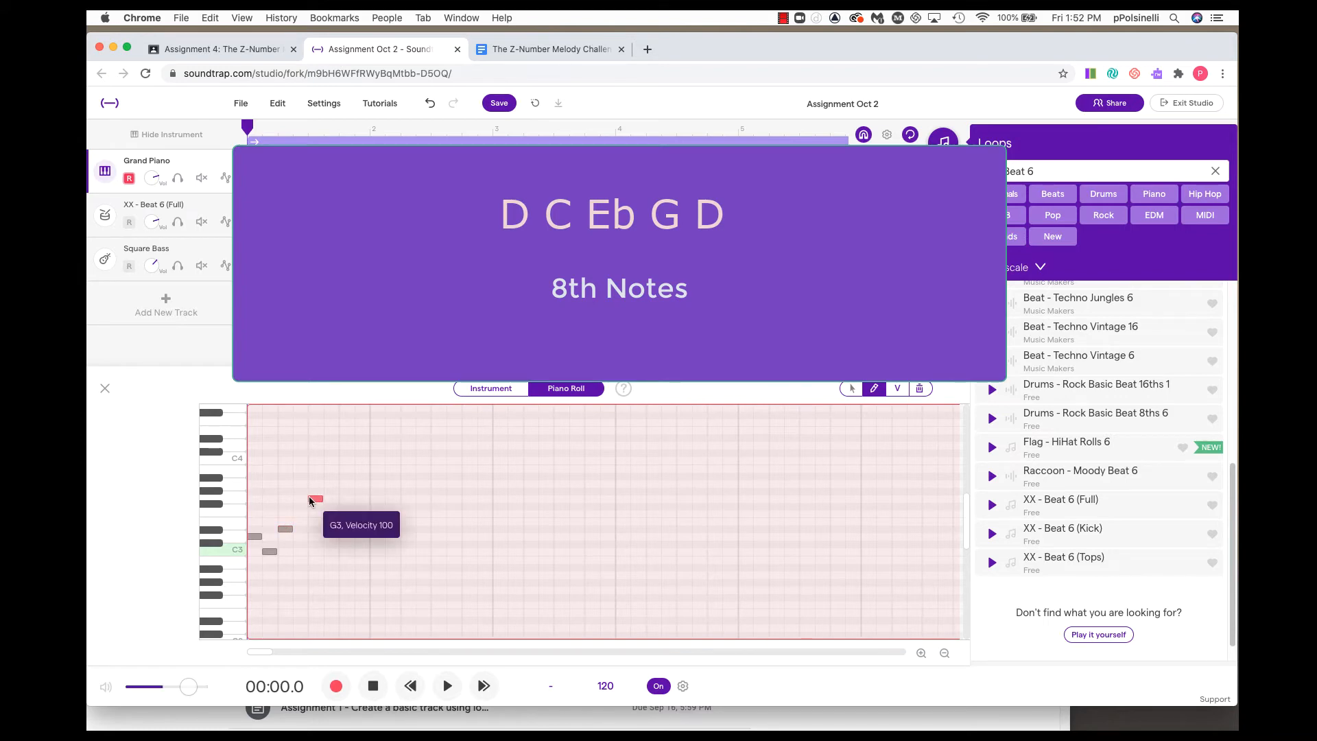
click(312, 499)
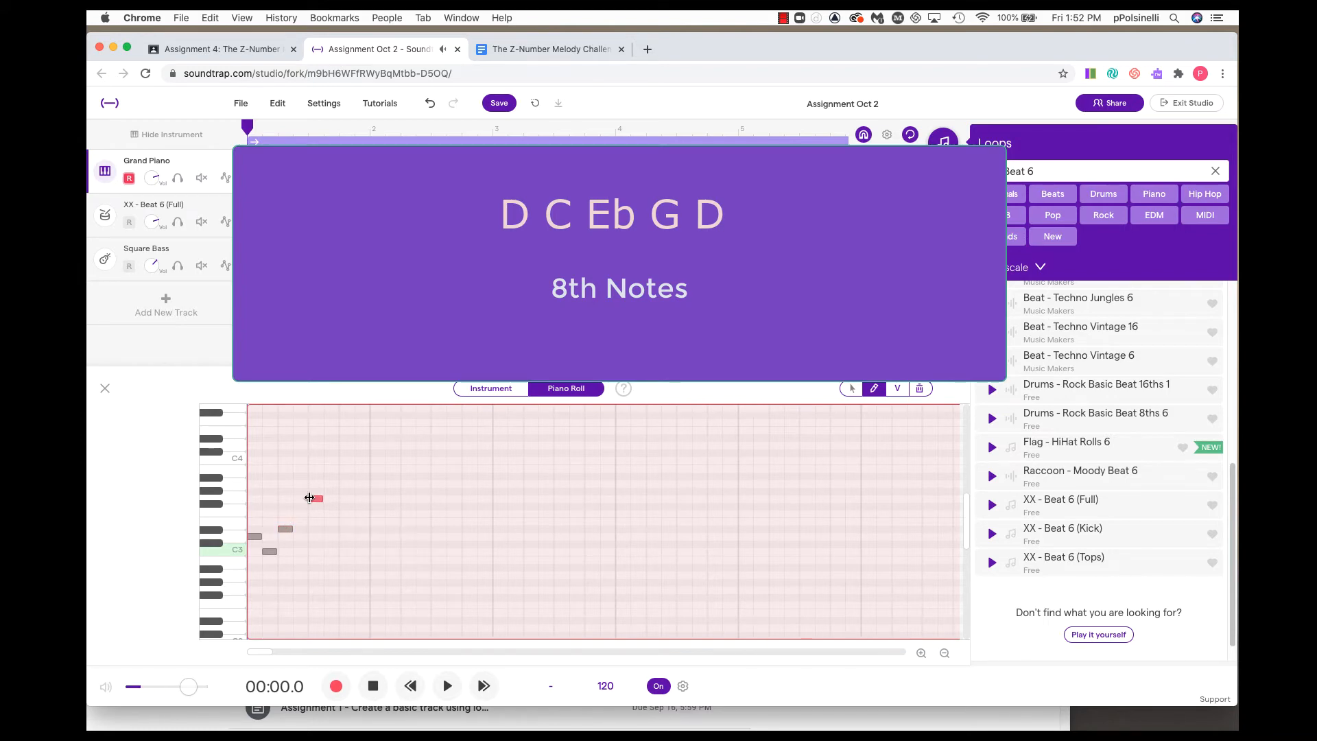
click(330, 536)
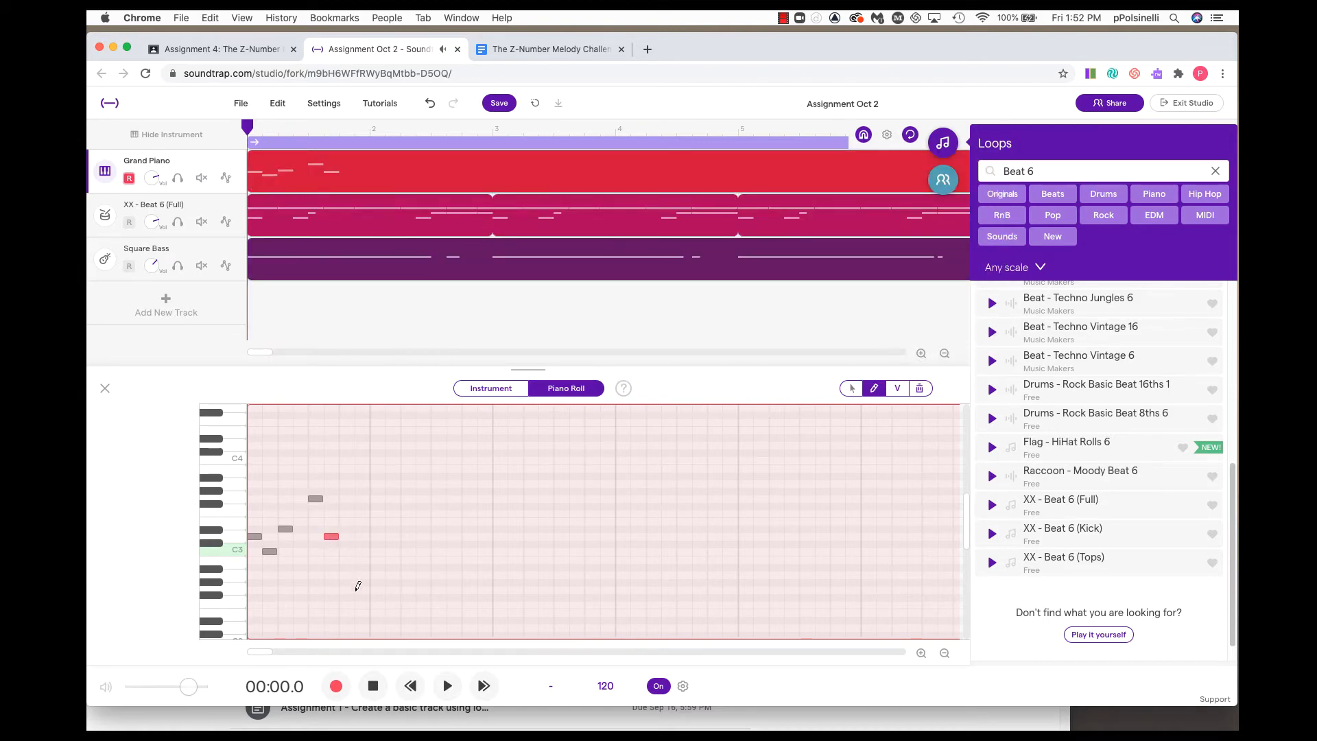
click(445, 690)
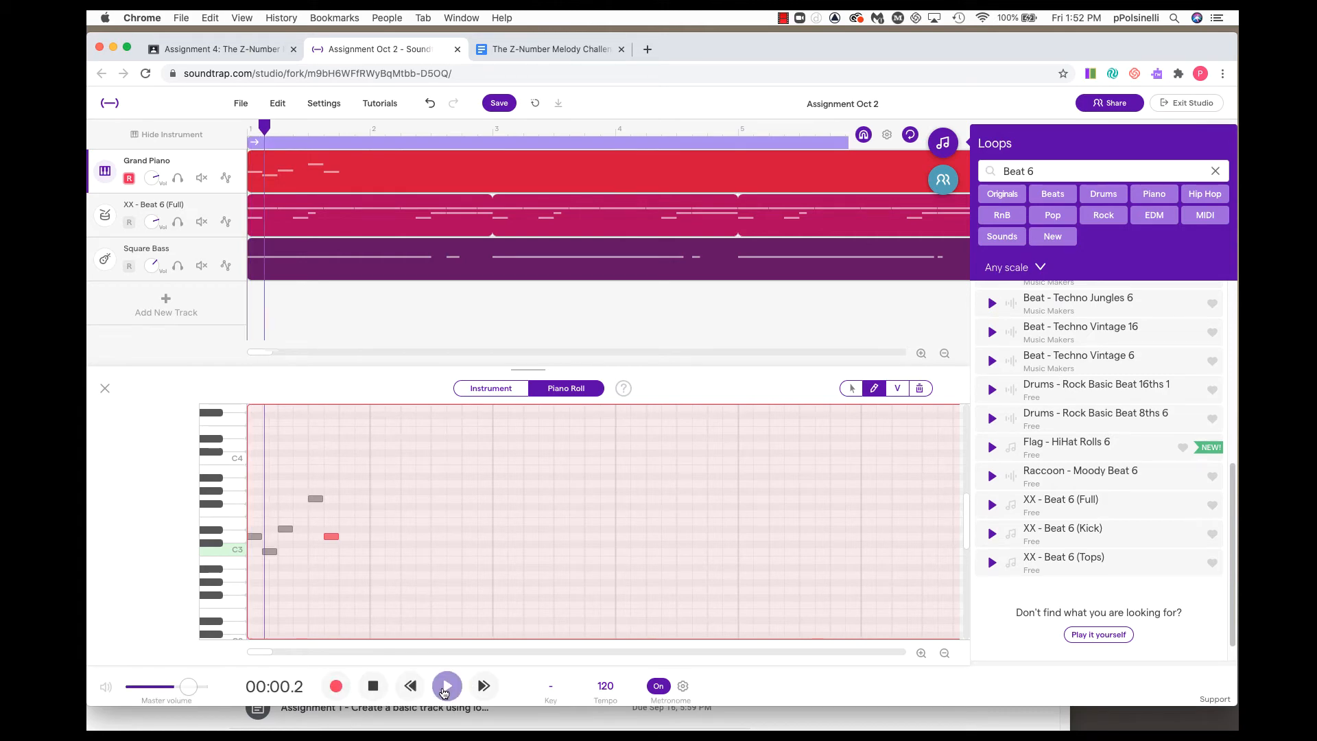
click(445, 689)
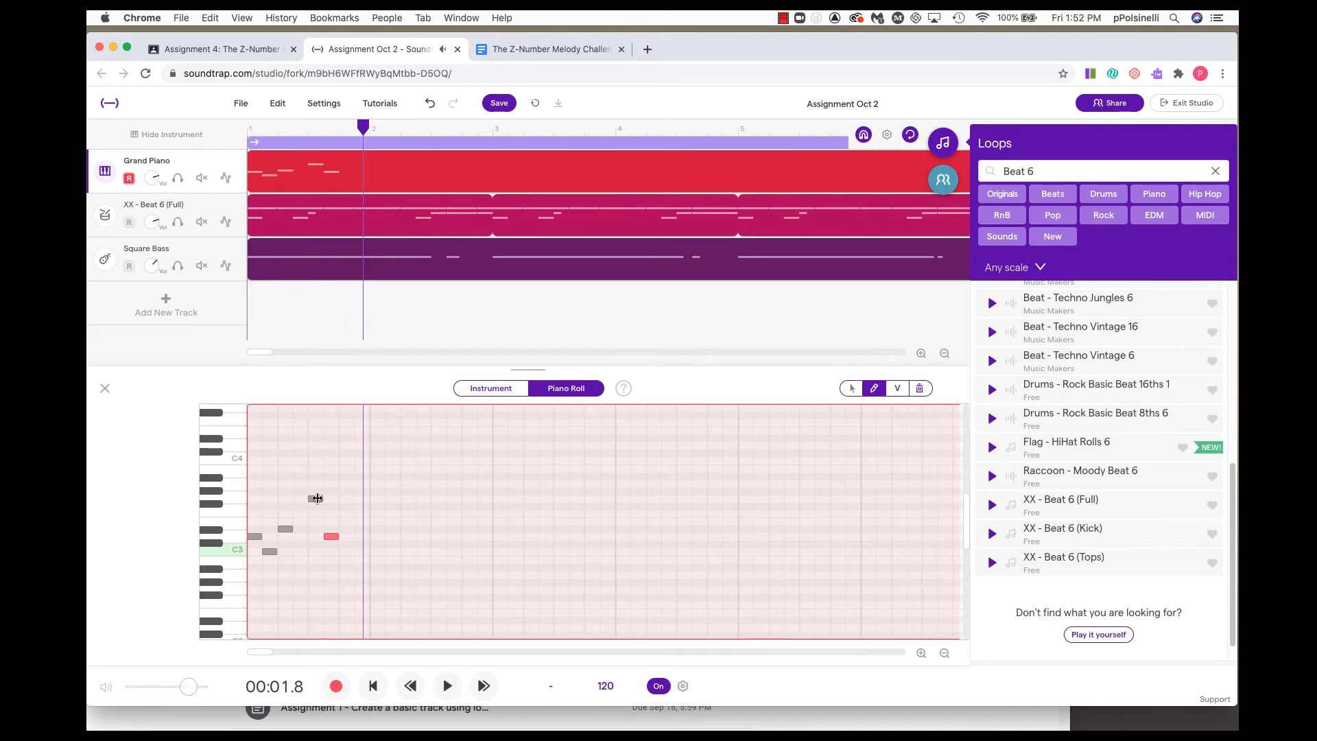
Move the G3 and the final D3 one eighth note earlier to close the gap, and play back the motif
click(316, 498)
click(851, 386)
drag(313, 500, 319, 534)
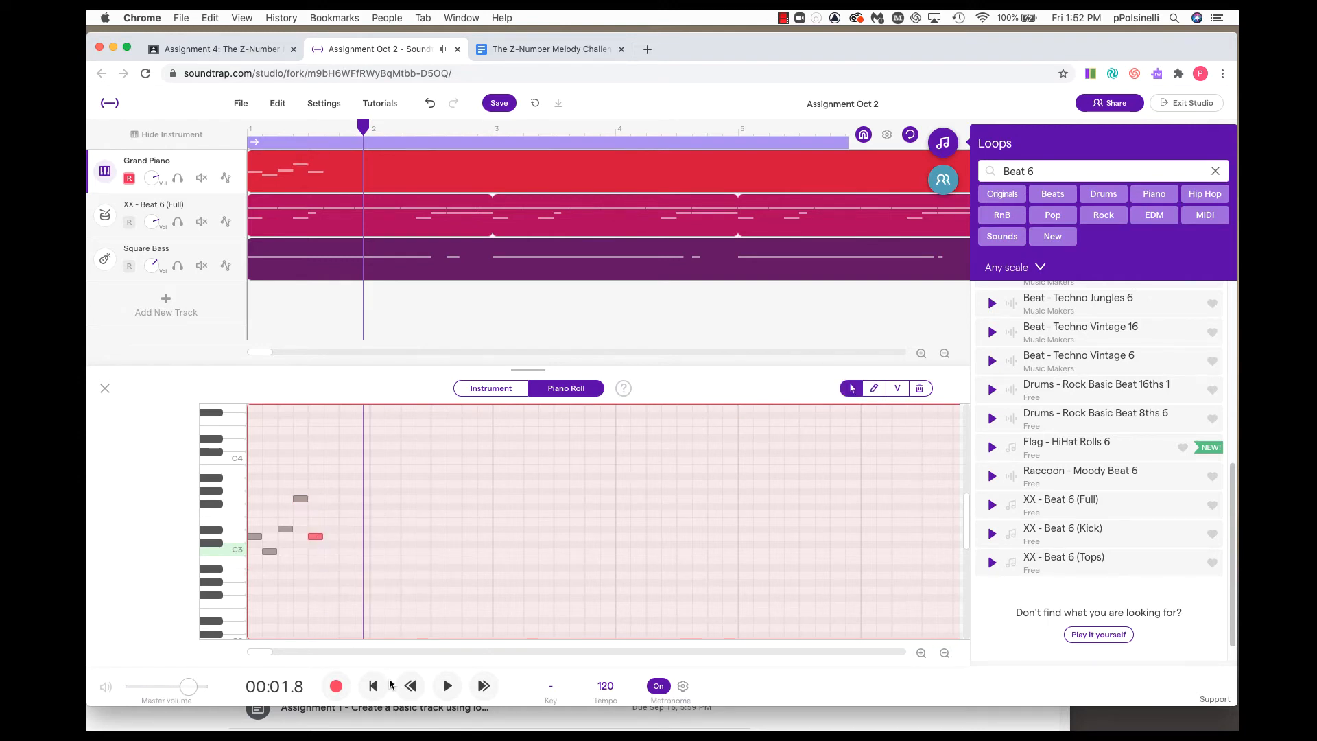
click(414, 687)
key(space)
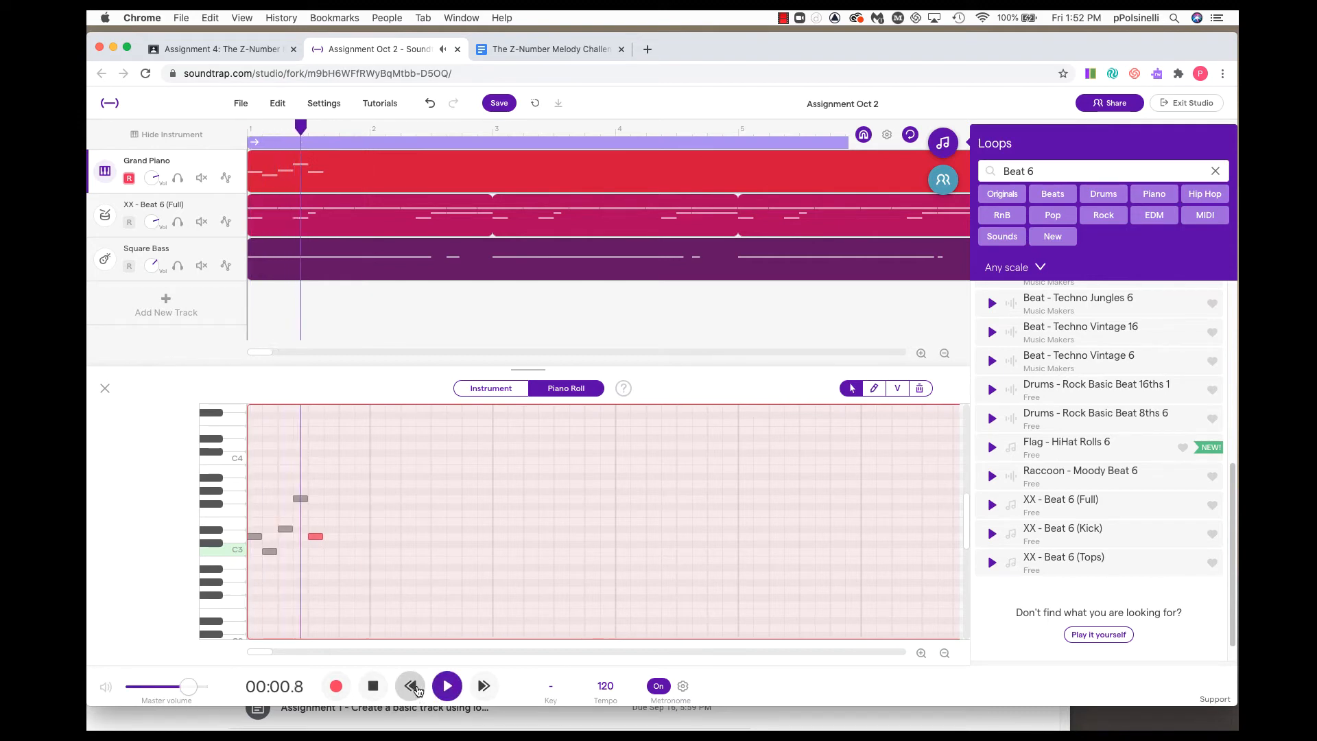
key(space)
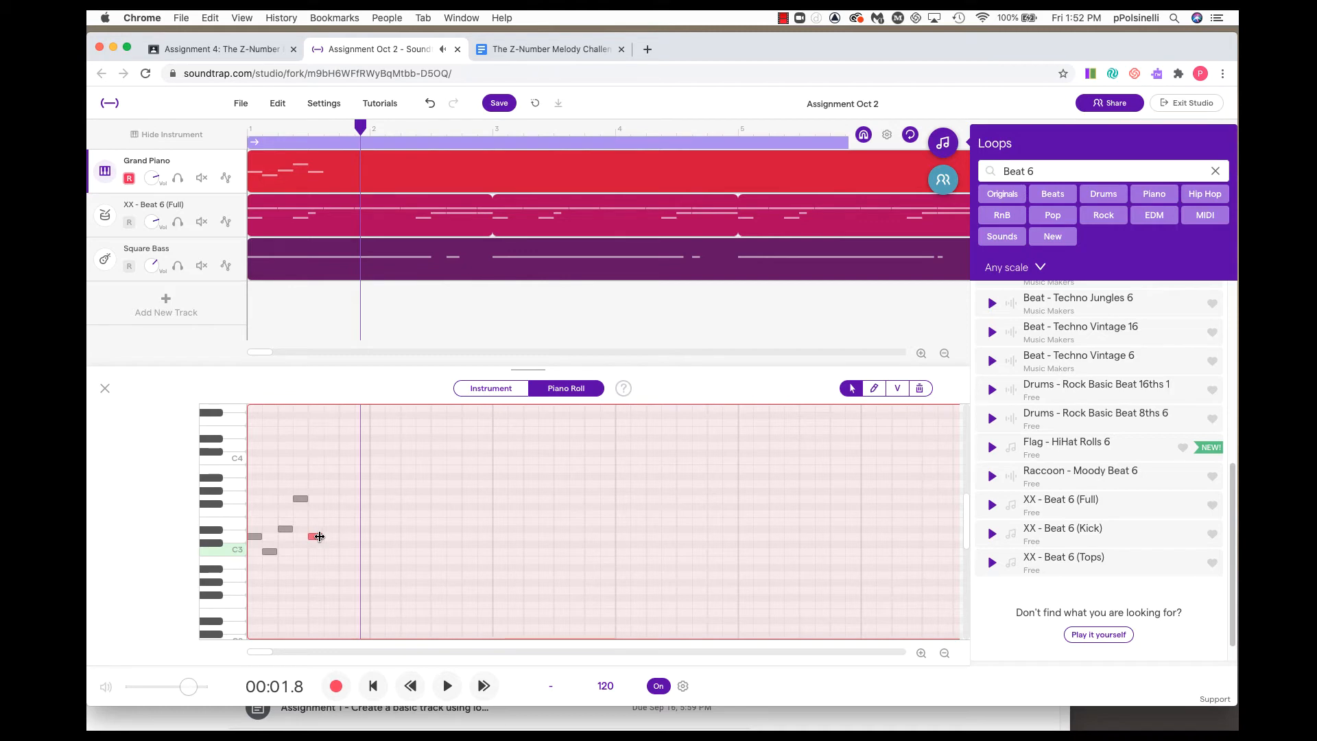
Lengthen the G3 to a quarter note, shift the final D3 one eighth note later and extend it to the end of bar 1
click(306, 500)
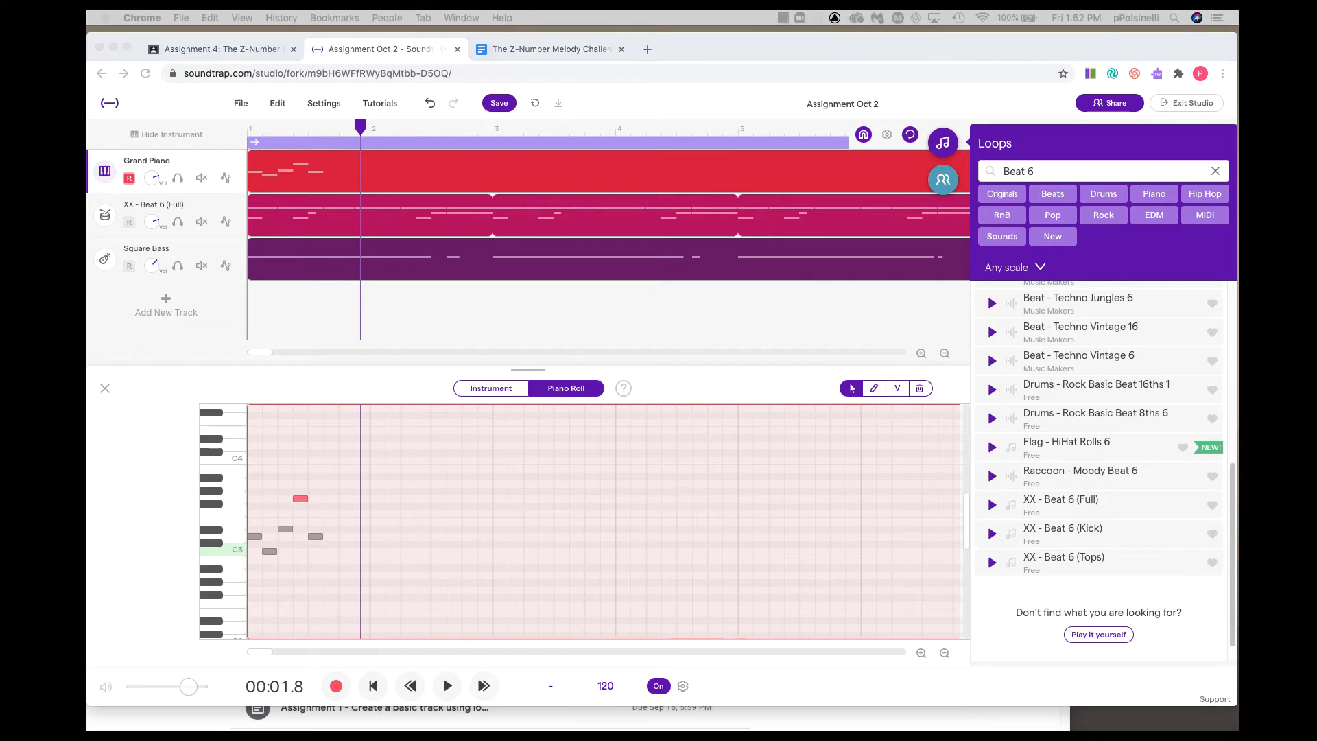
click(305, 501)
drag(307, 500, 322, 499)
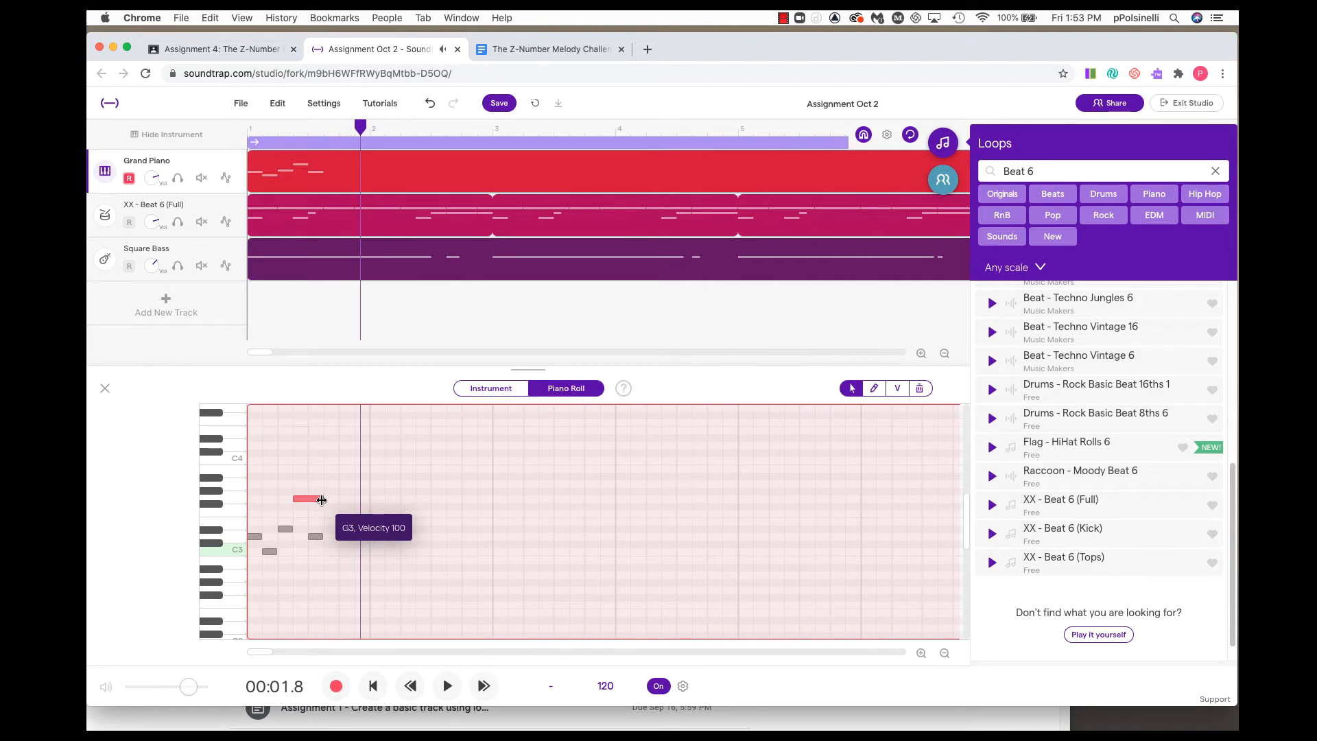
drag(314, 536, 369, 538)
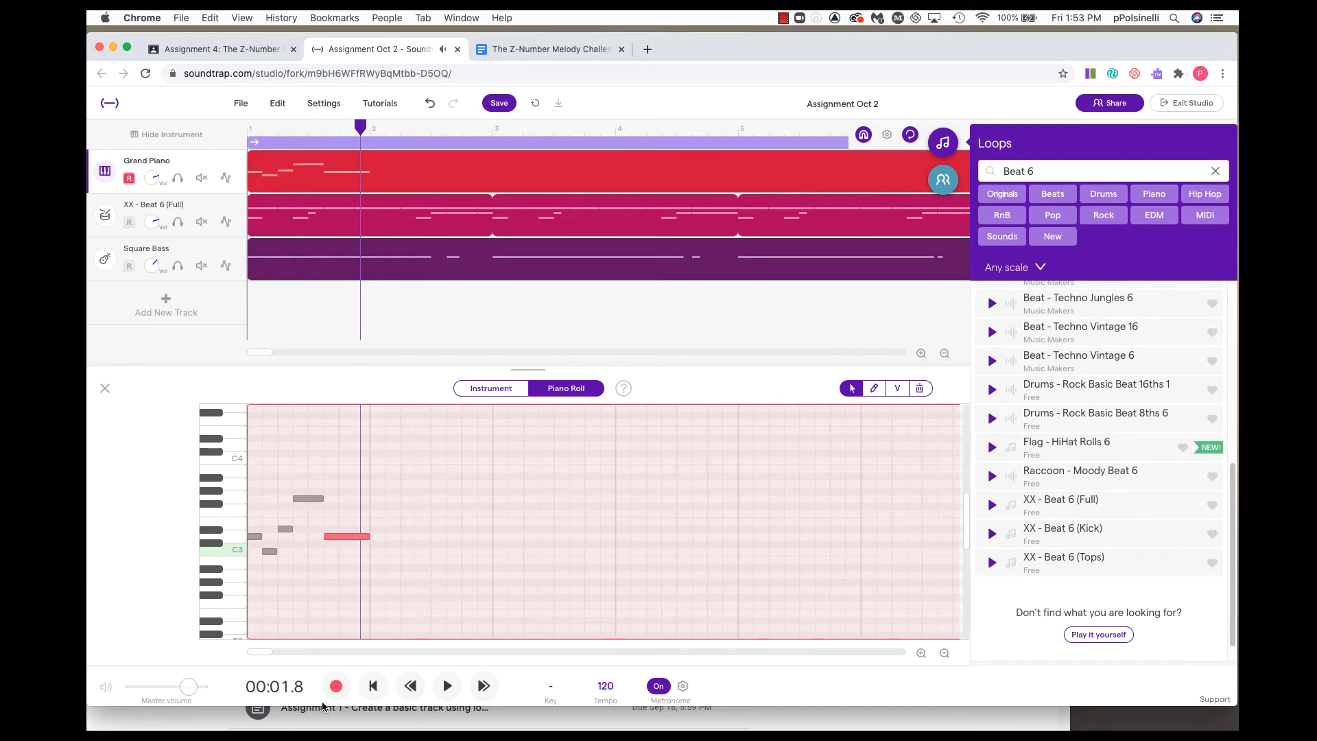
Play the motif from the start twice to check the rhythm with the longer G3 and D3
click(374, 687)
key(space)
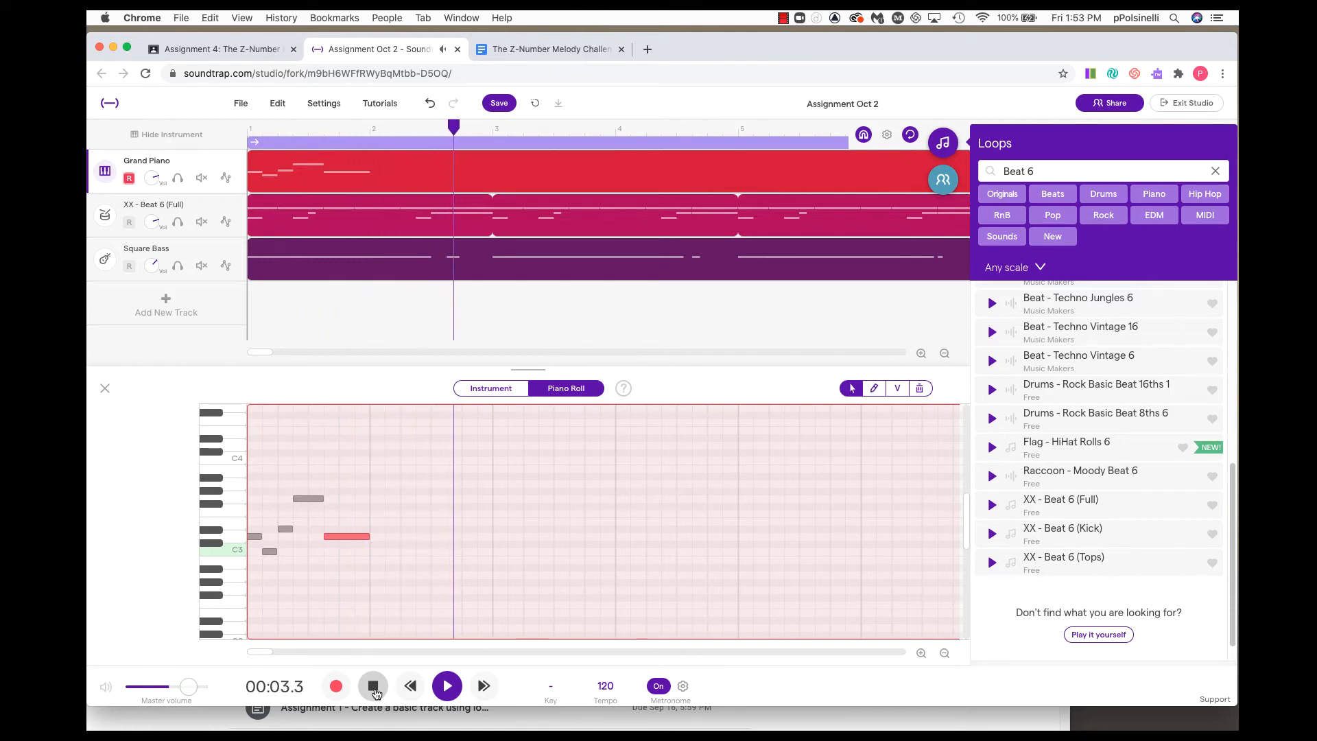
click(375, 691)
click(372, 688)
key(space)
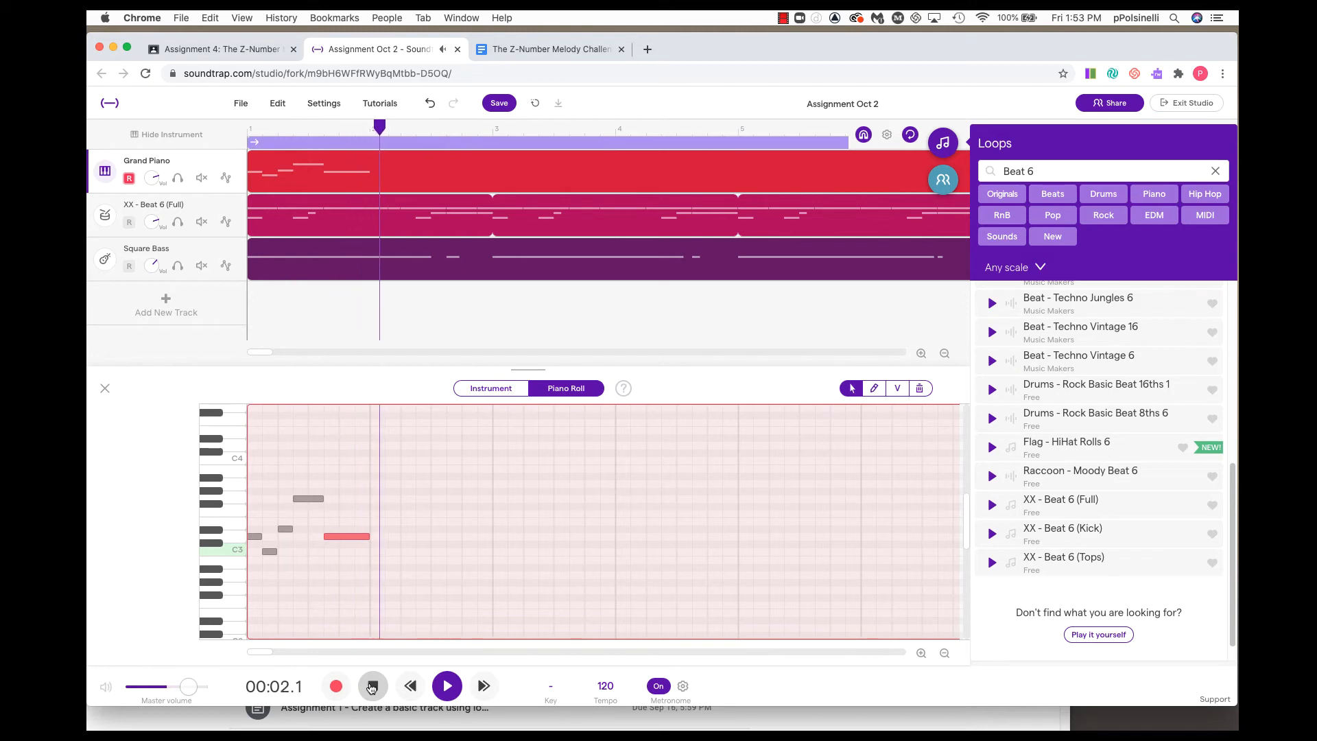
key(space)
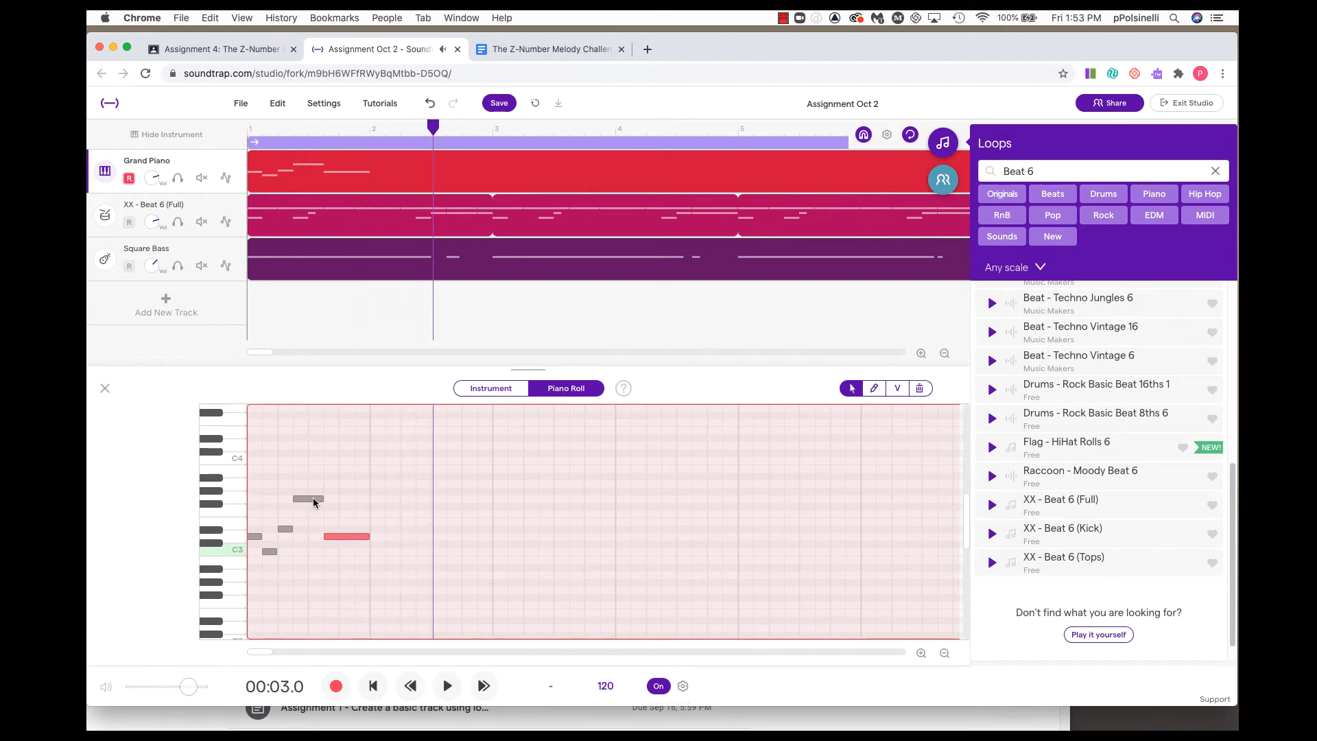
Shorten the G3 and the final D3 back to eighth notes and play back the motif from the start
drag(313, 500, 301, 498)
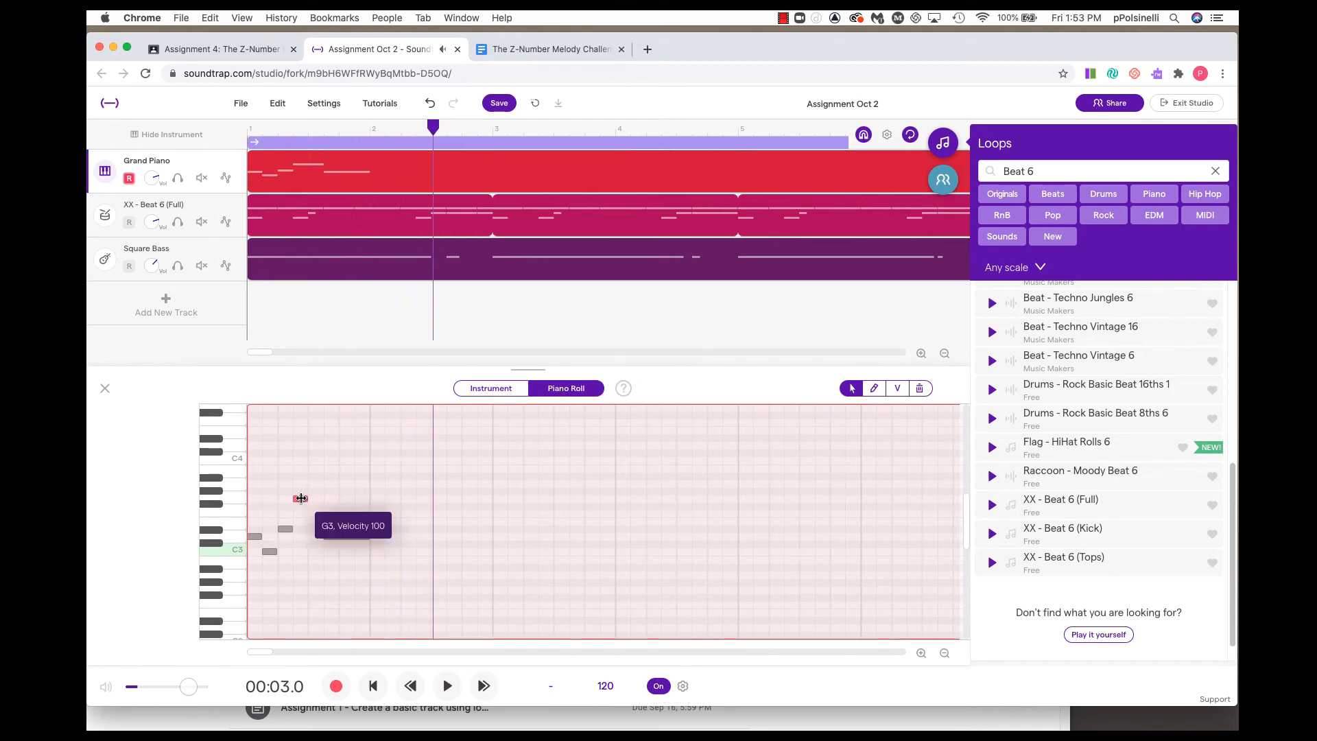
drag(356, 536, 341, 536)
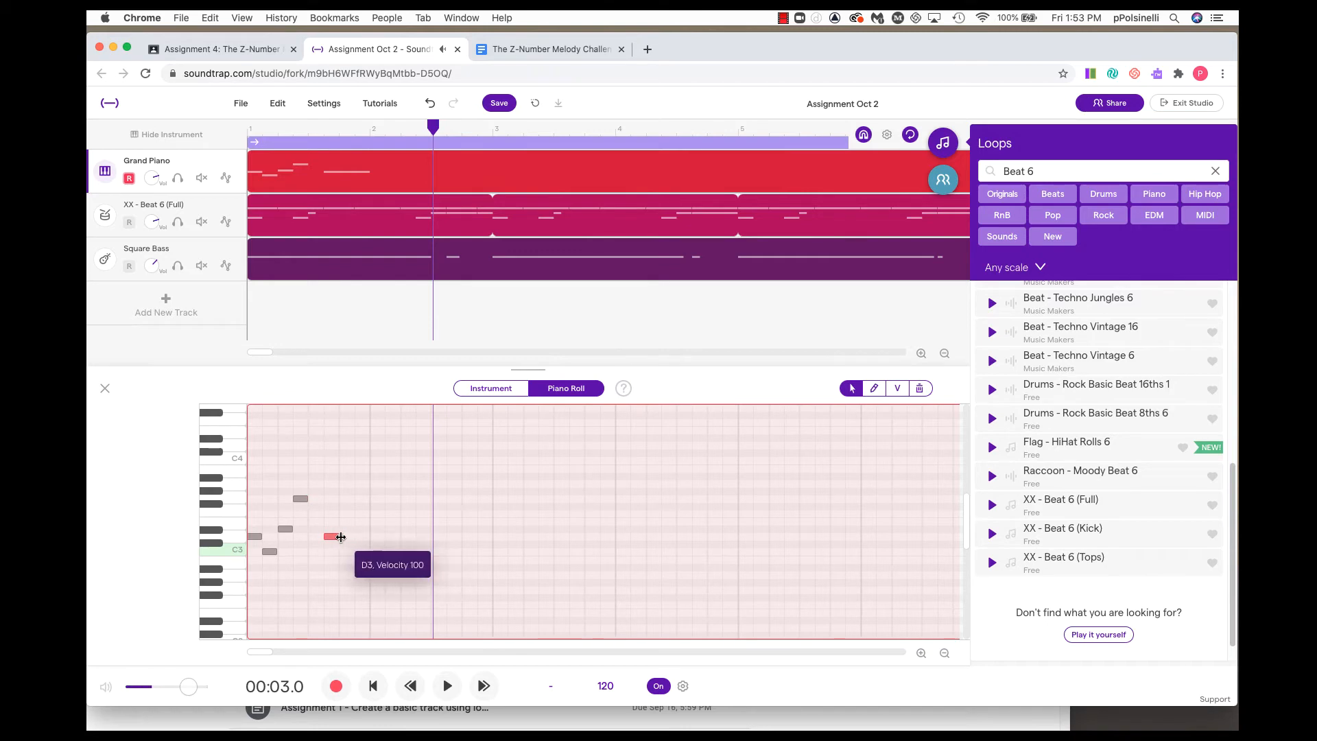
click(373, 686)
key(space)
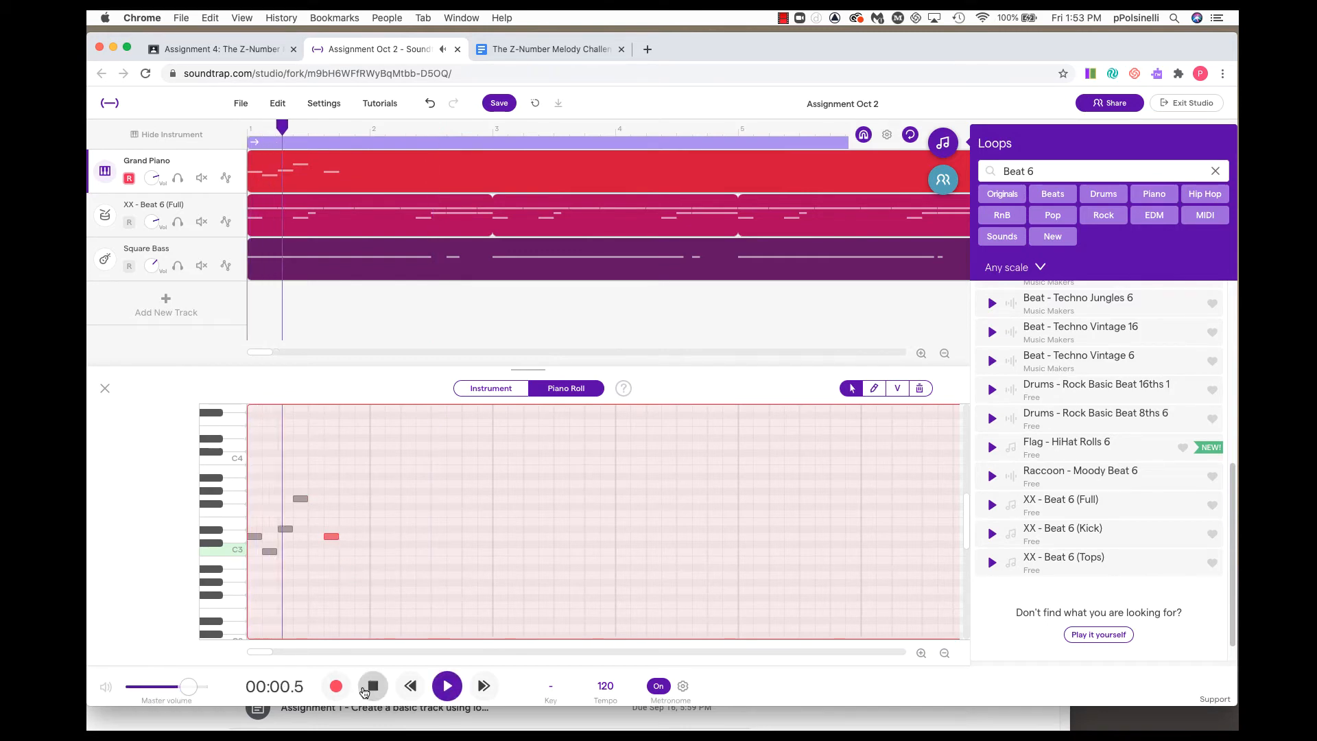
click(372, 686)
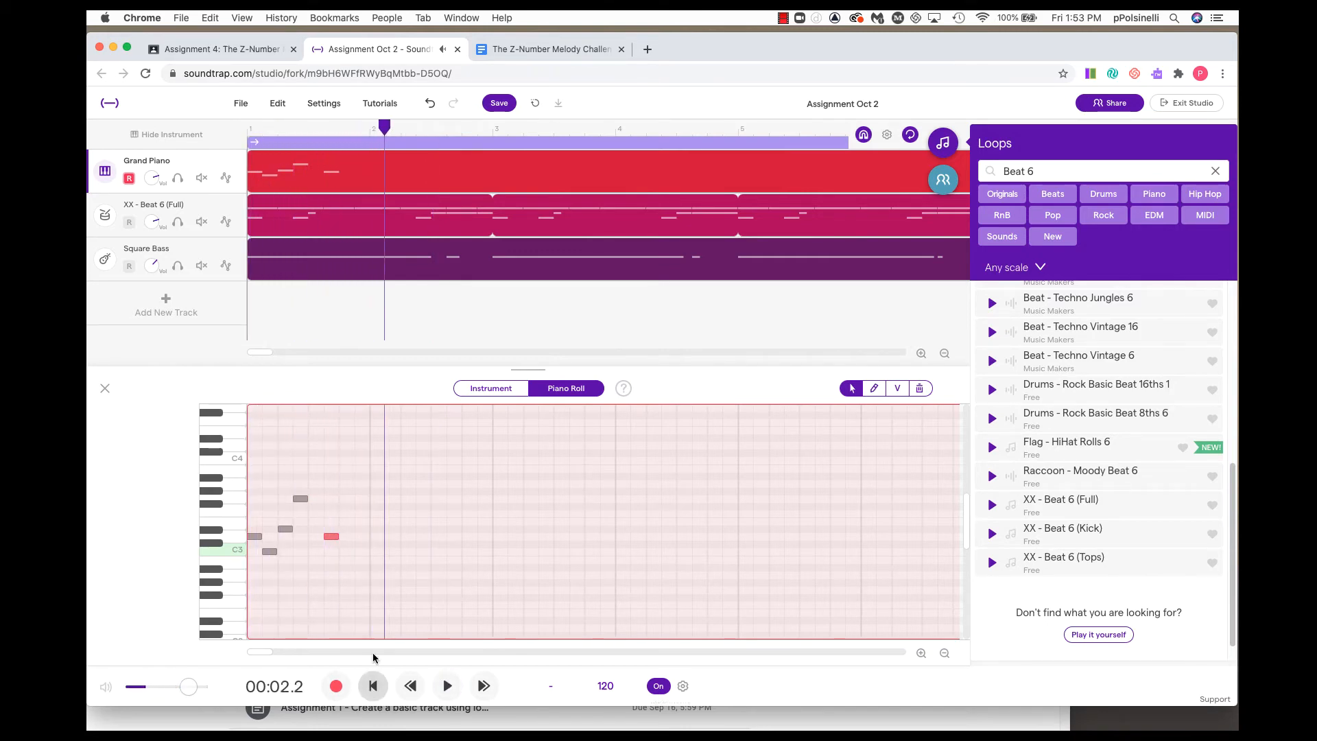
Extend the final D3 to the end of bar 1 and play the motif again from the start
drag(336, 536, 370, 536)
click(381, 693)
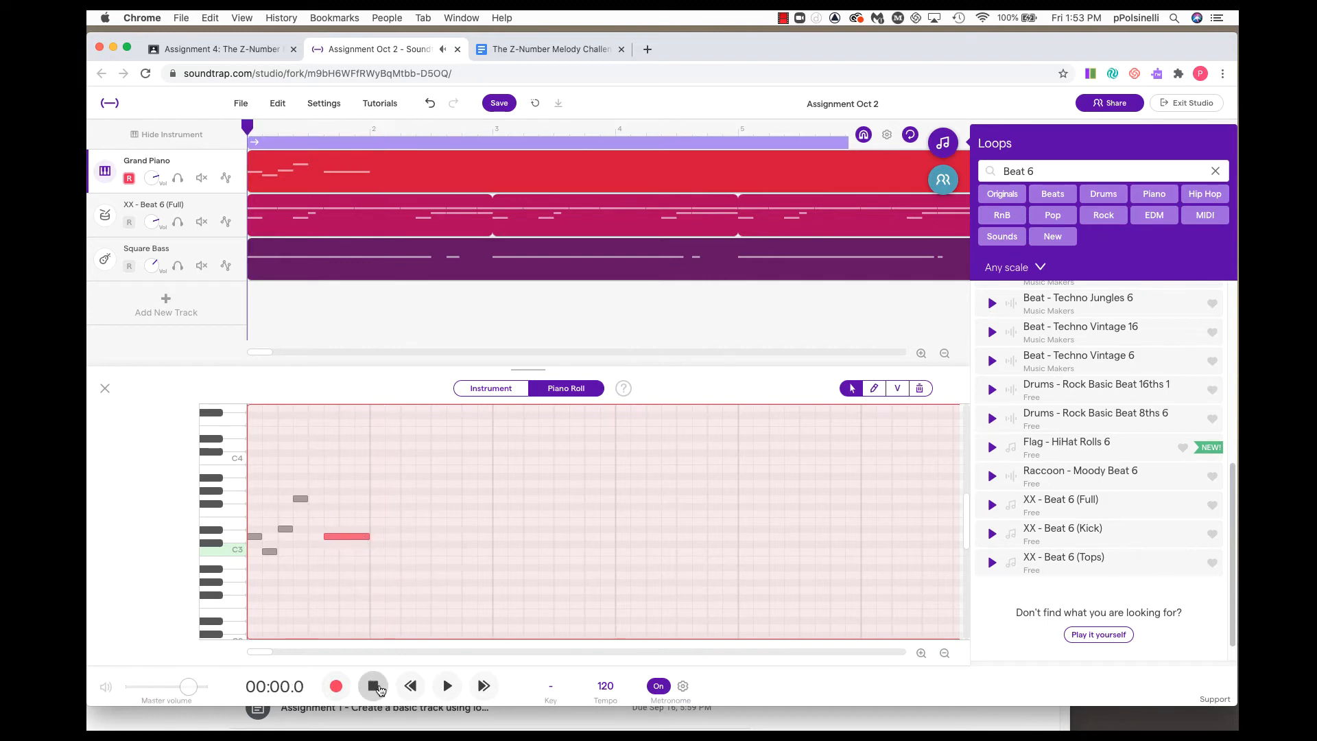
key(space)
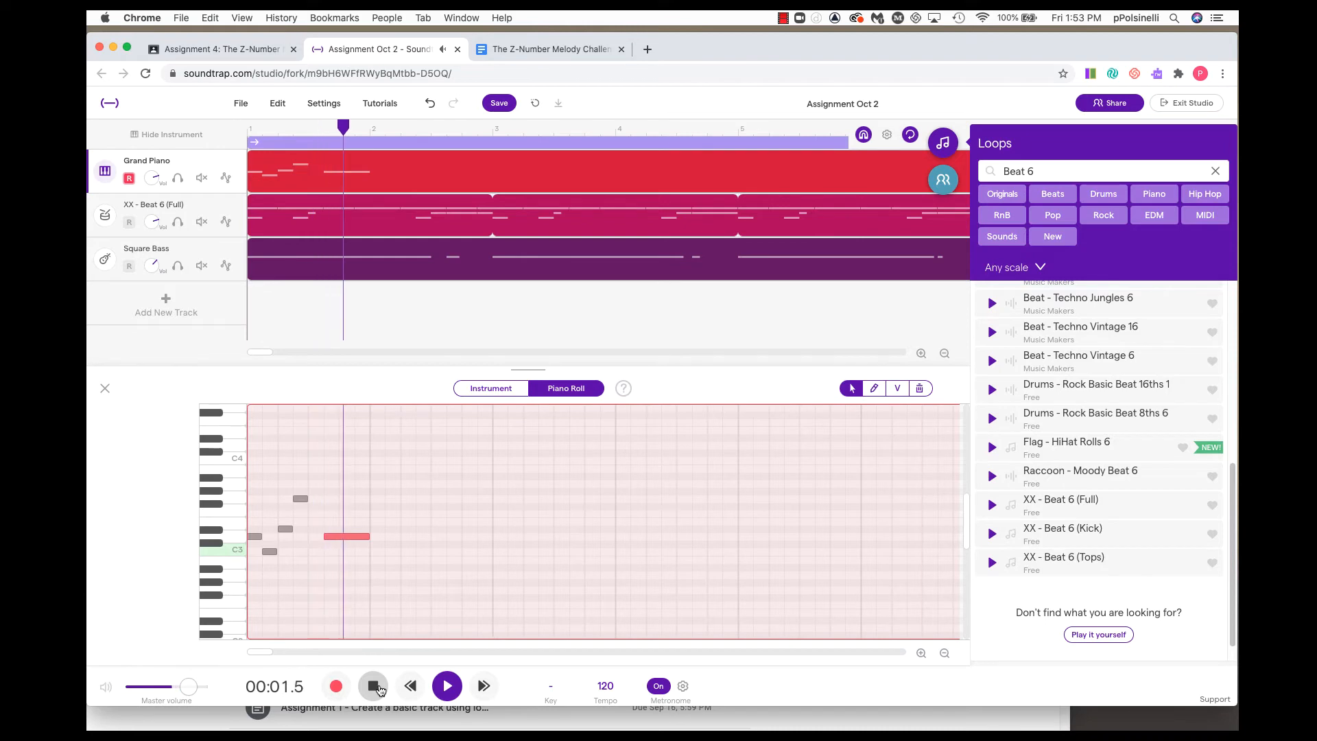
Lengthen the G3 in bar 1 to a quarter note and play the motif from the start
click(374, 686)
click(302, 498)
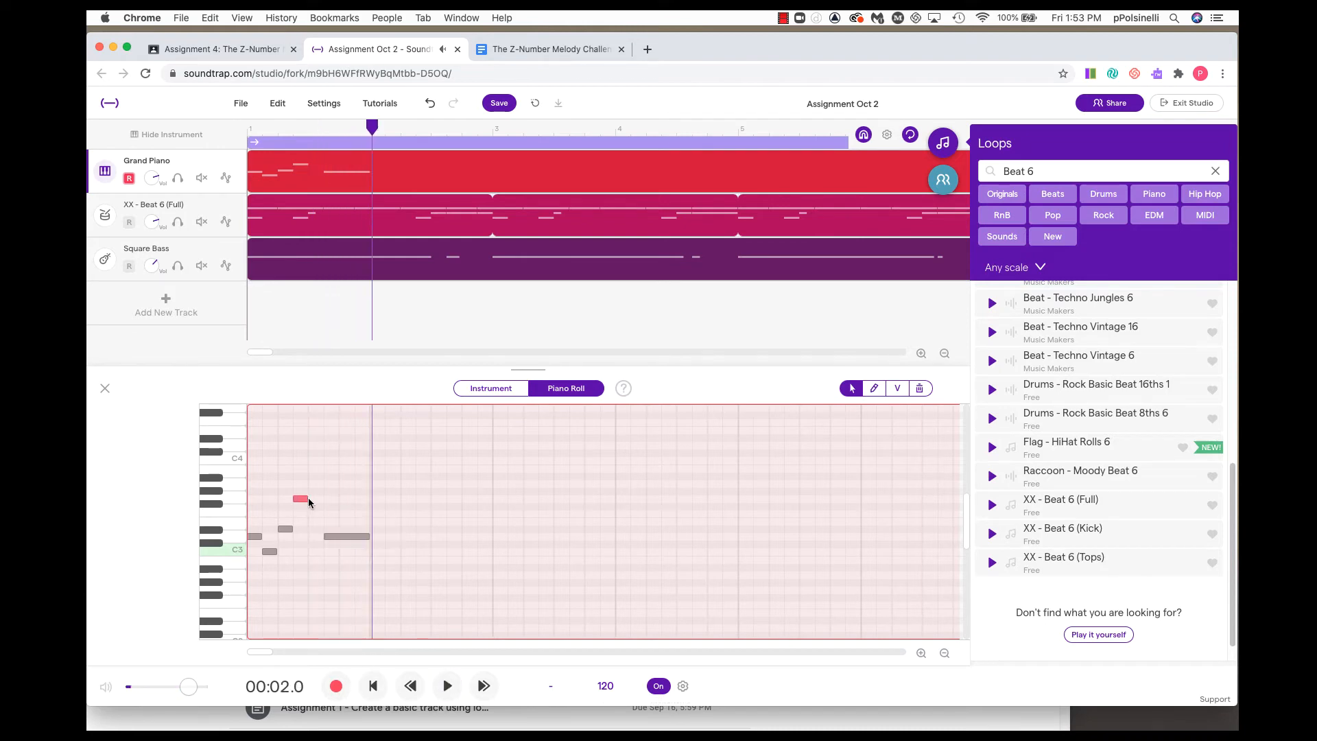
drag(307, 497, 323, 502)
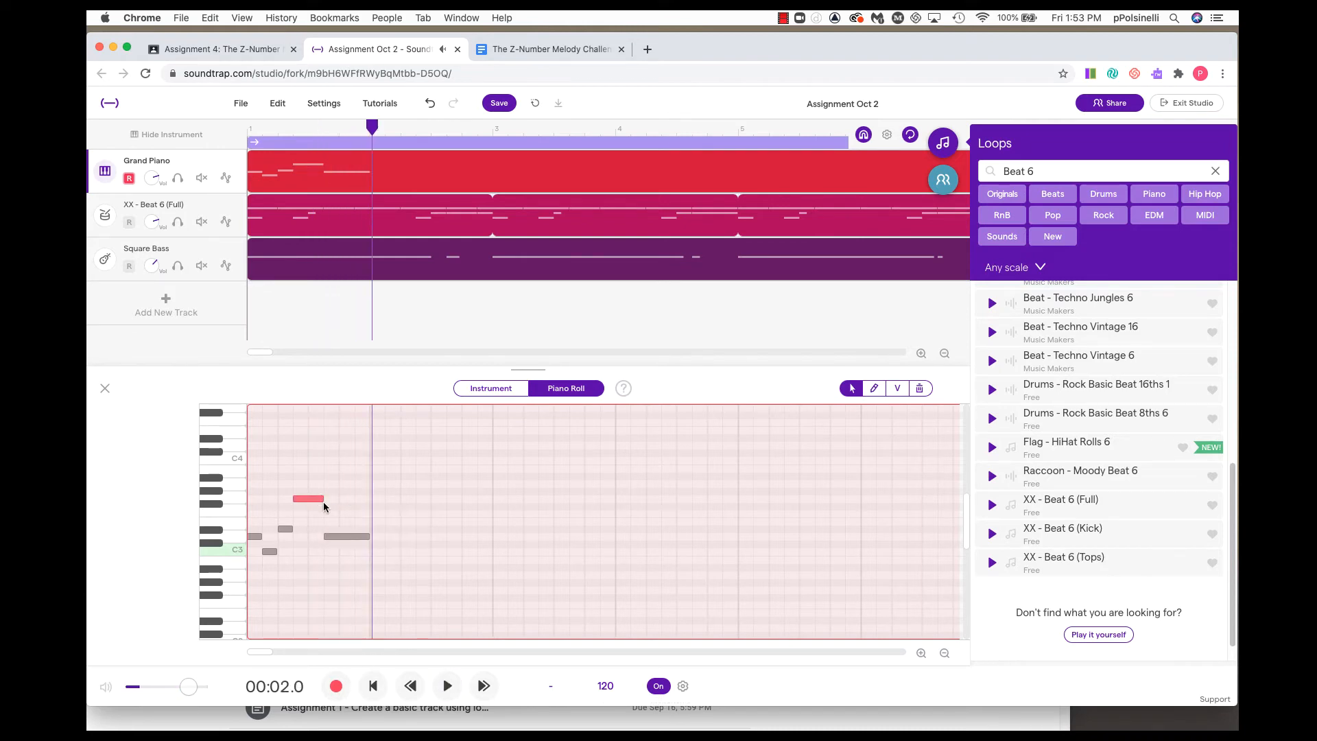
click(375, 688)
key(space)
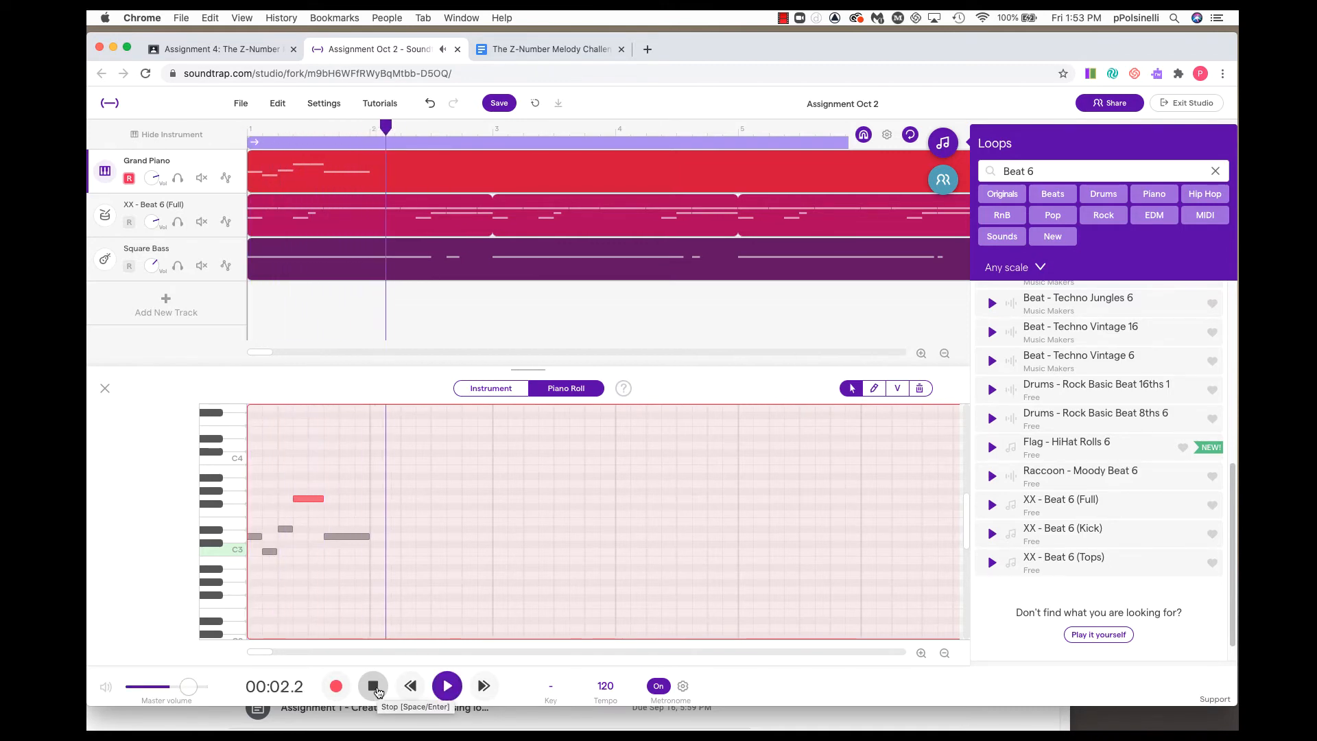
key(space)
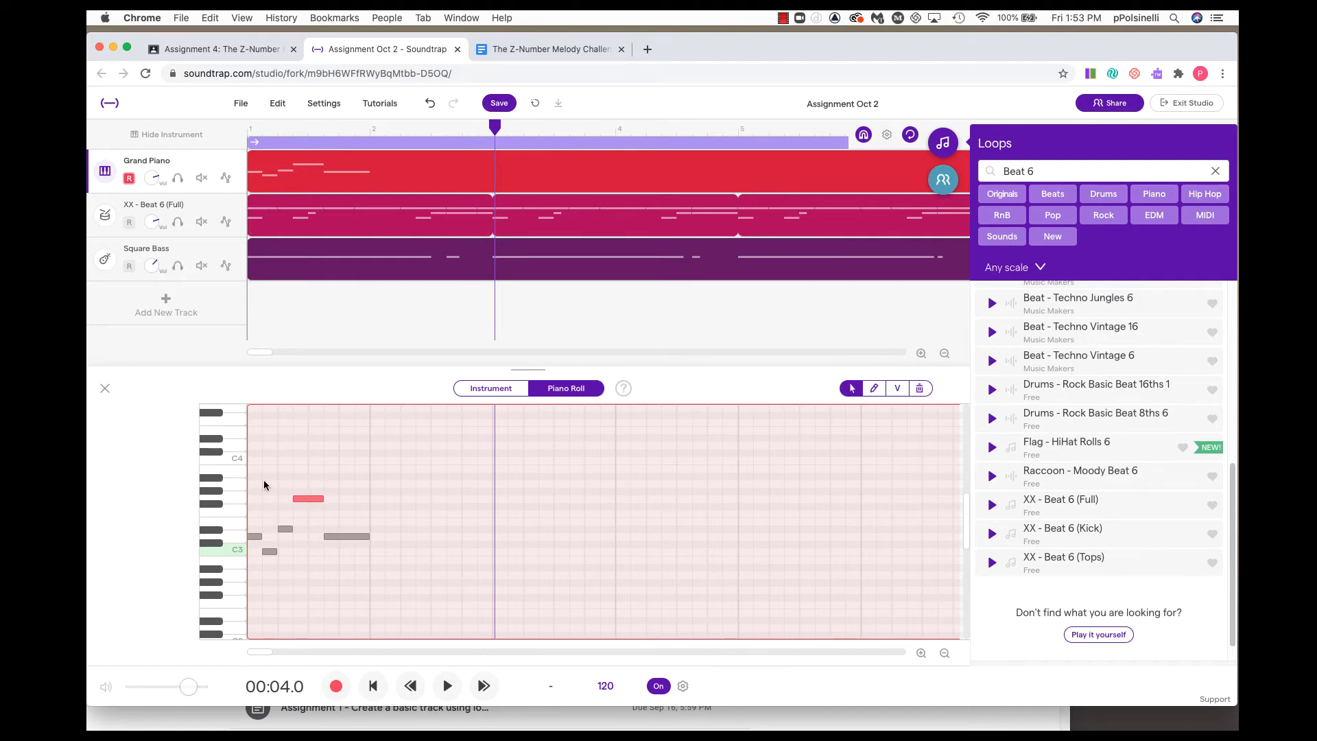
Select all the bar 1 motif notes and copy them to the start of bar 3
drag(255, 471, 378, 573)
mouse_move(253, 535)
mouse_down()
mouse_move(277, 536)
mouse_move(256, 536)
mouse_up()
click(254, 535)
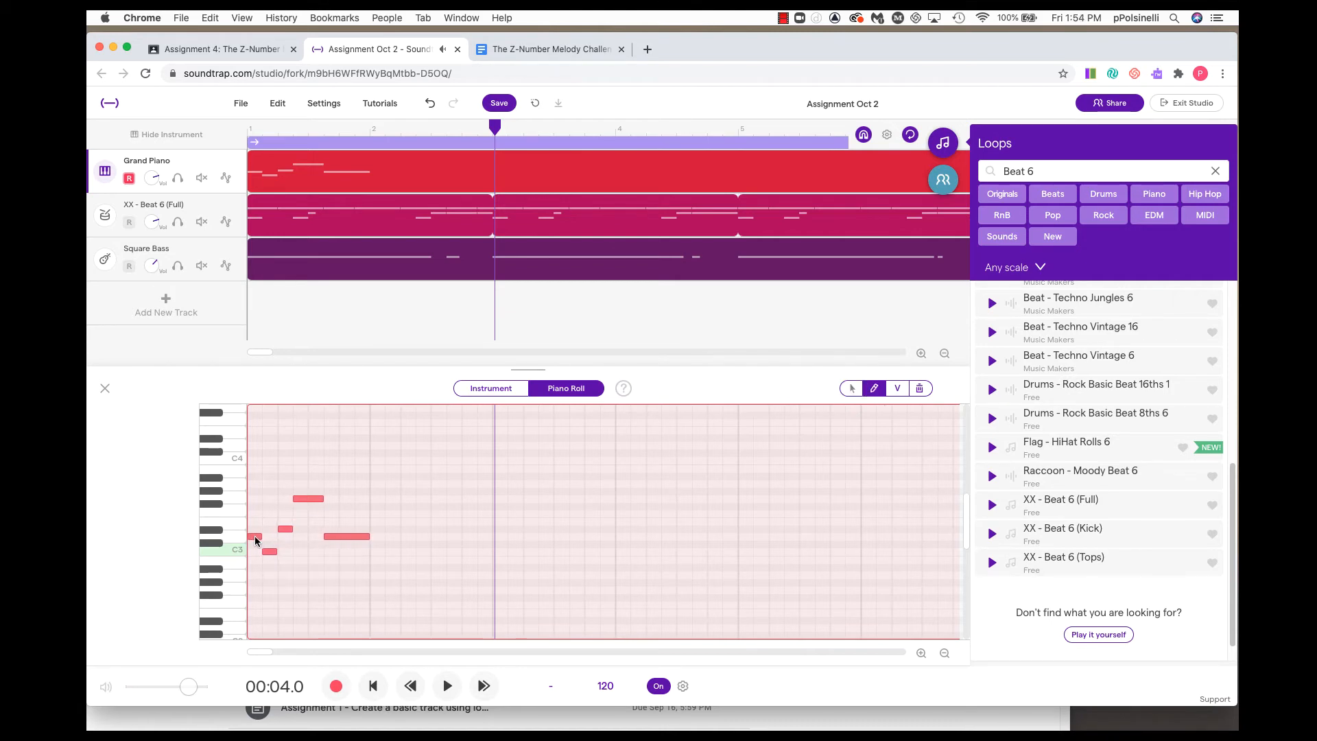
click(253, 536)
key(super)
key(super)
mouse_move(253, 539)
mouse_down()
mouse_move(371, 548)
mouse_move(503, 537)
mouse_up()
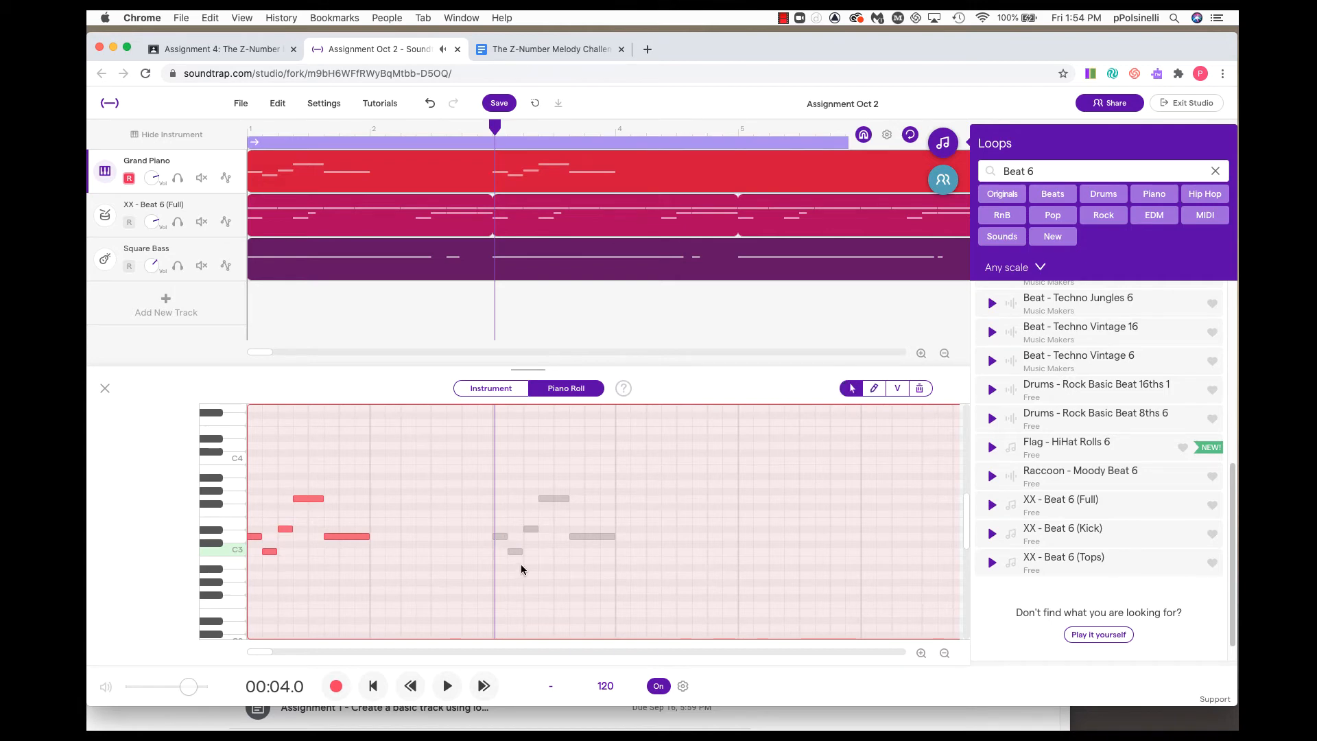
Select the motif notes in bar 3 and copy them to the start of bar 5
mouse_move(499, 535)
mouse_down()
mouse_move(525, 534)
mouse_move(505, 536)
mouse_up()
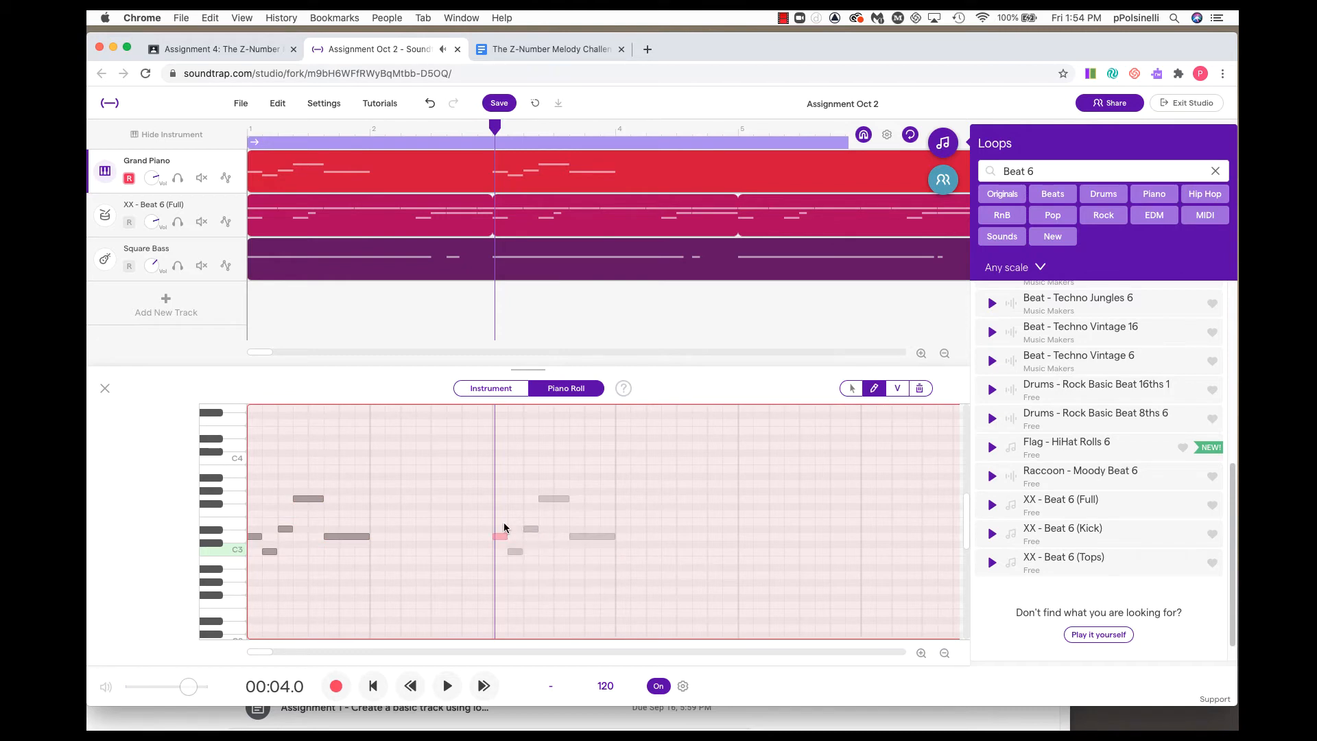
drag(498, 472, 612, 586)
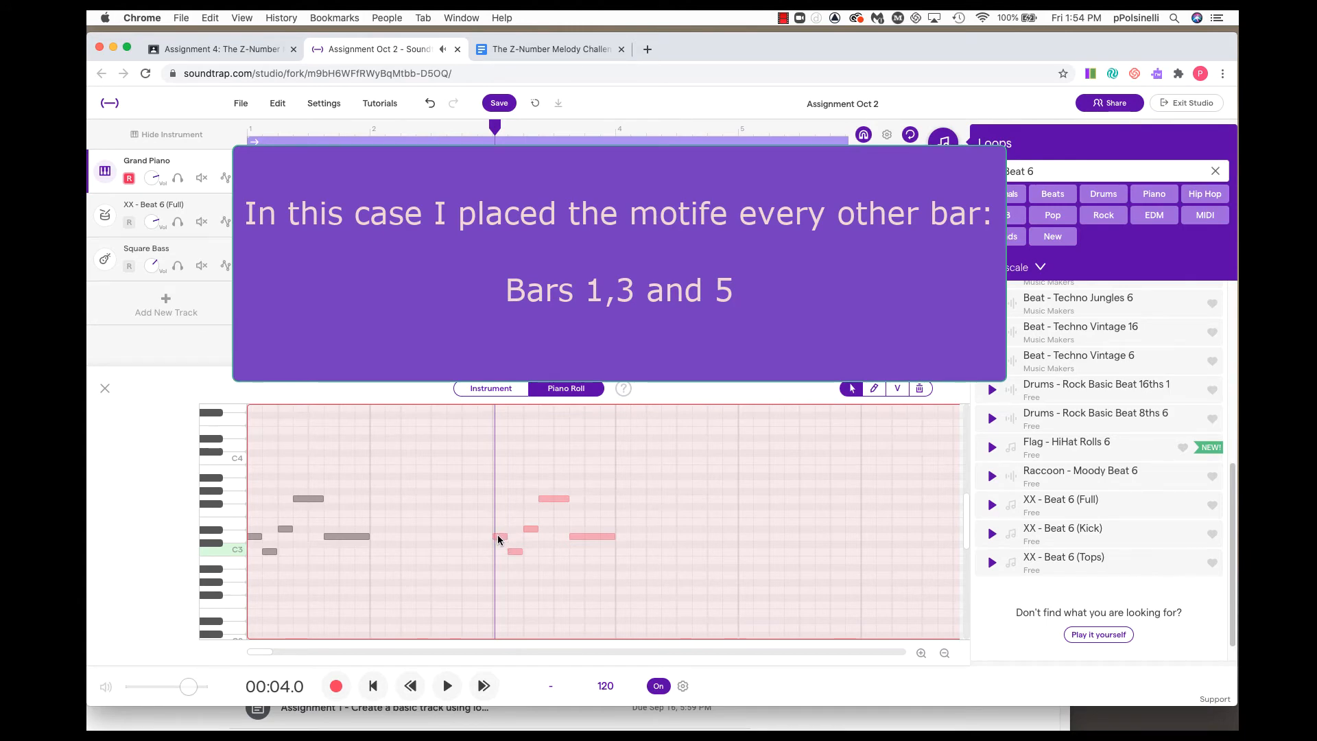
drag(500, 536, 752, 539)
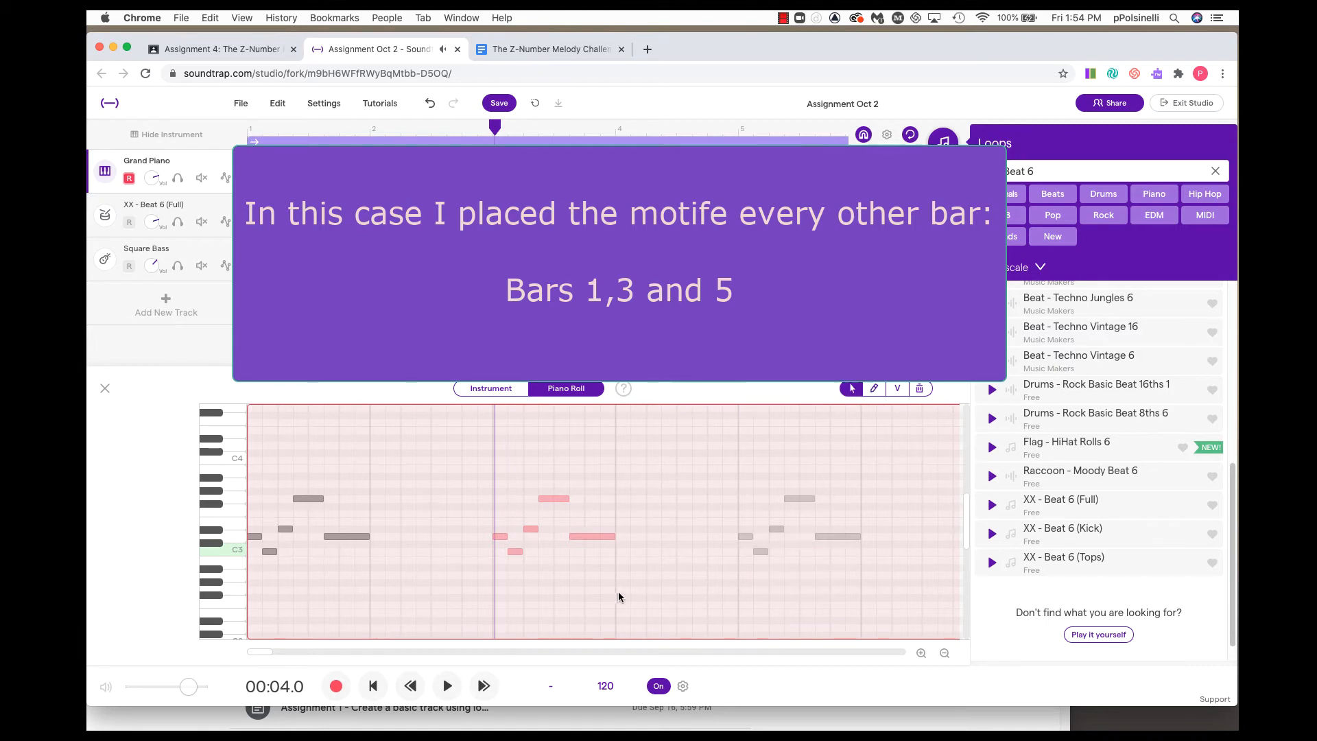
Play the arrangement from the start to hear the motif in bars 1, 3 and 5
click(372, 685)
key(space)
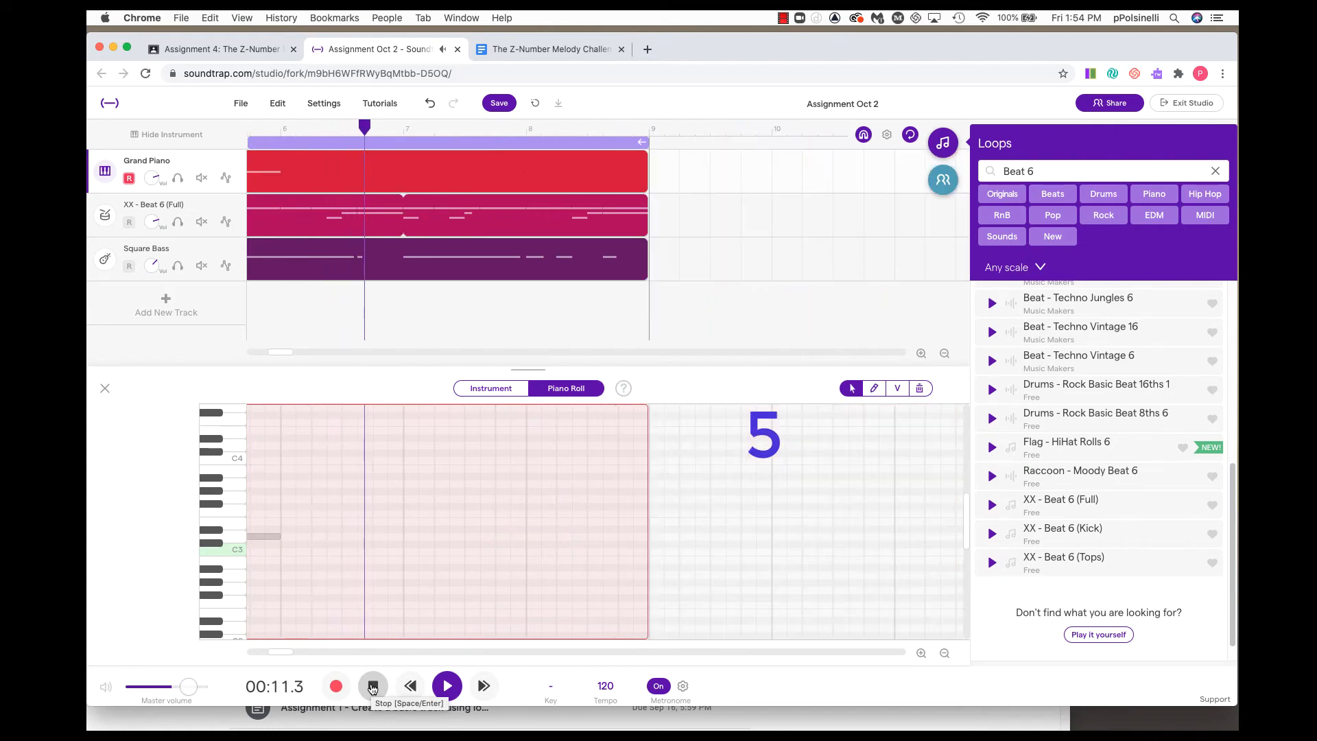
click(372, 687)
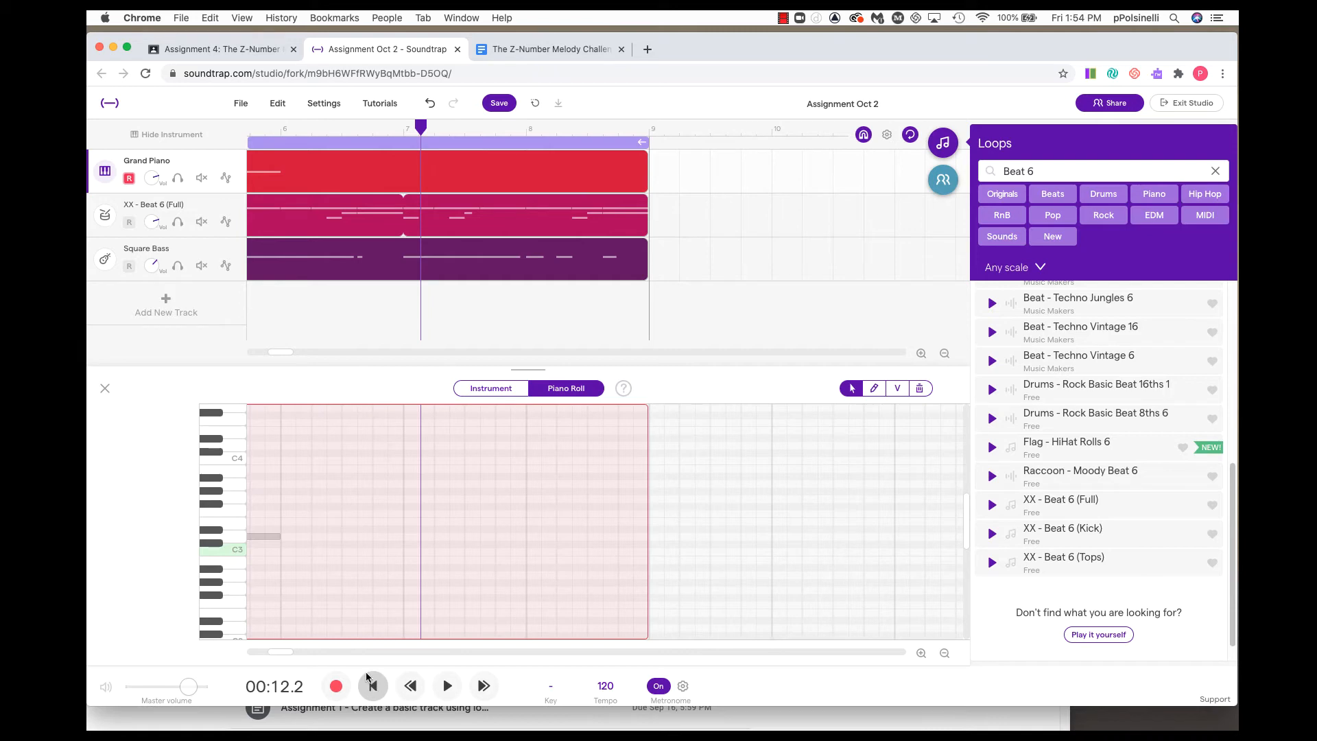
drag(278, 647, 265, 647)
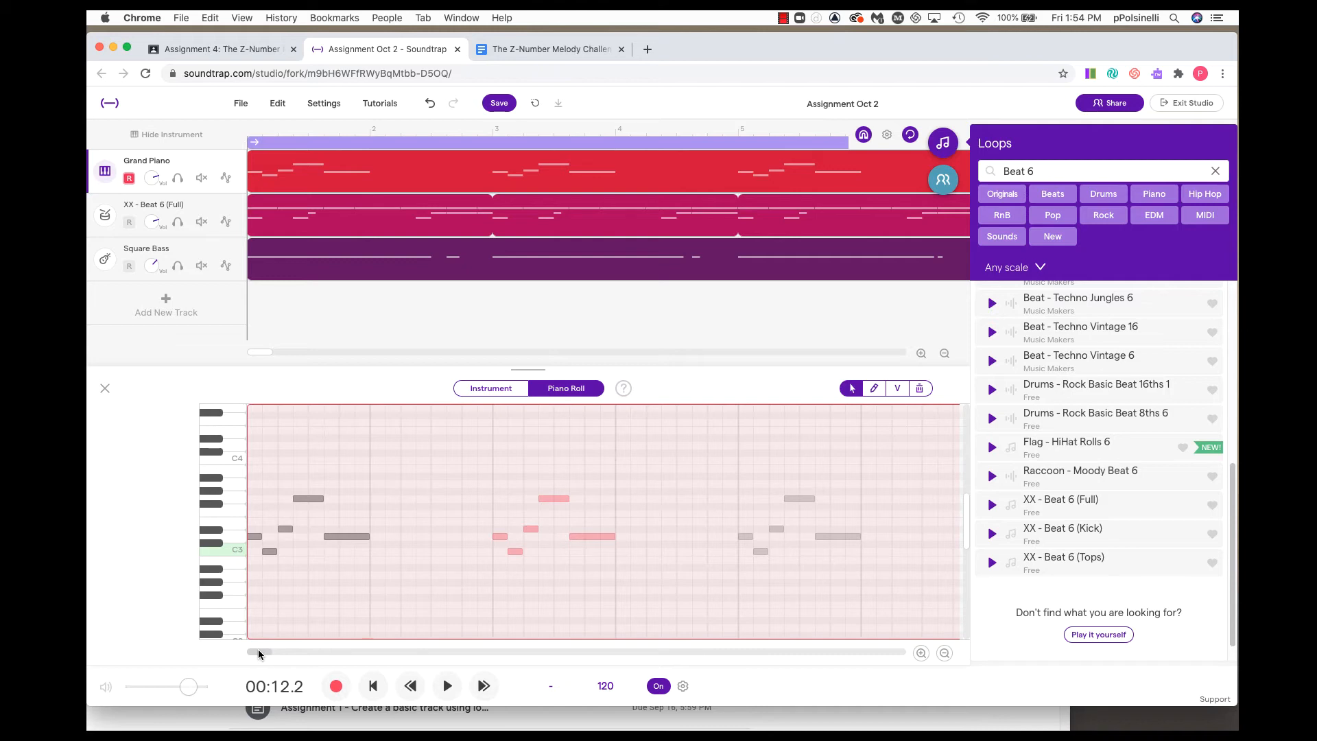
click(373, 686)
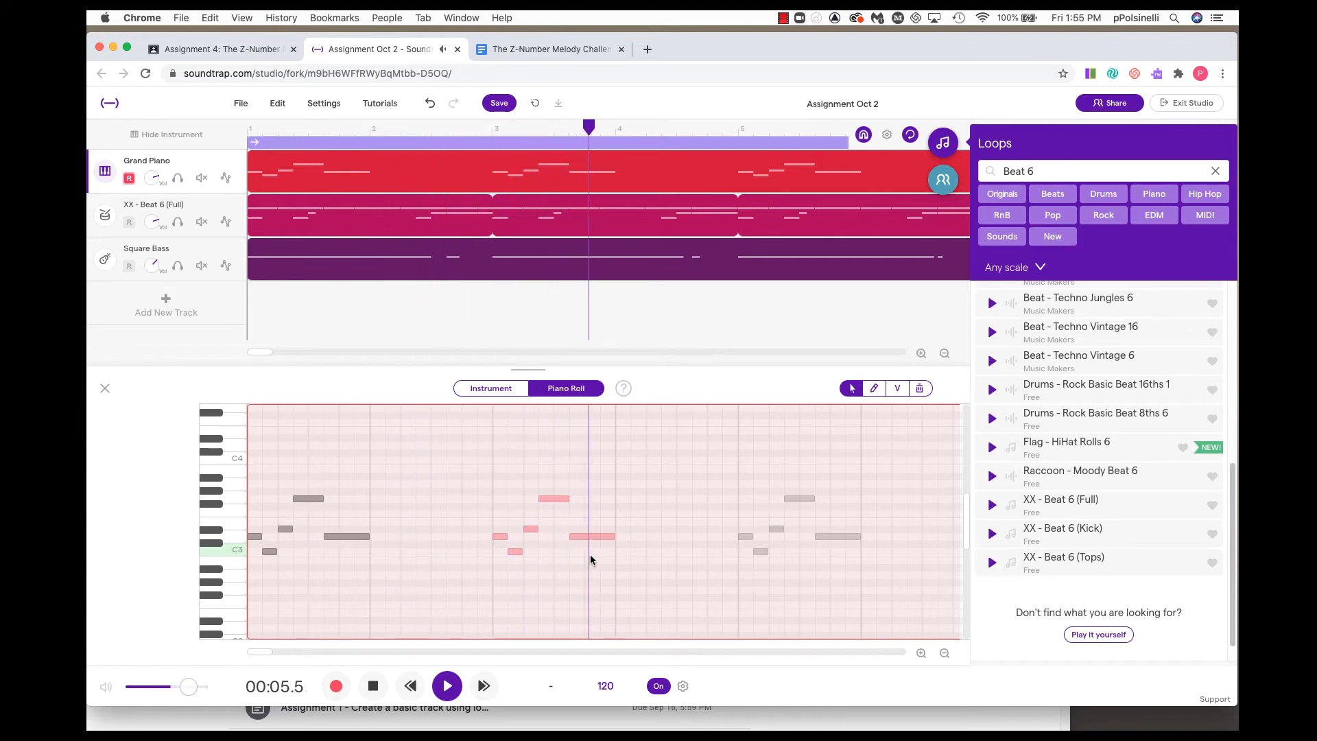
key(space)
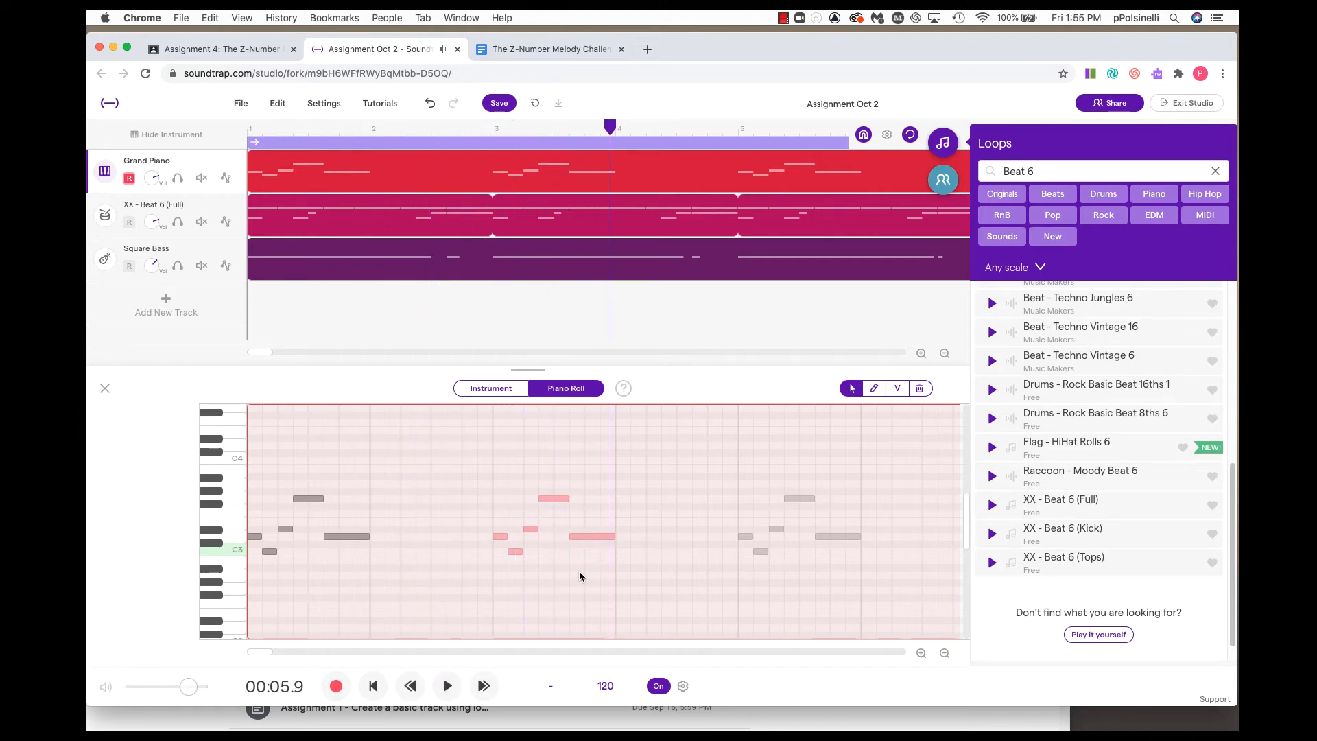
Delete the final D3 of the bar 3 motif and play the melody from the start
click(579, 572)
click(582, 536)
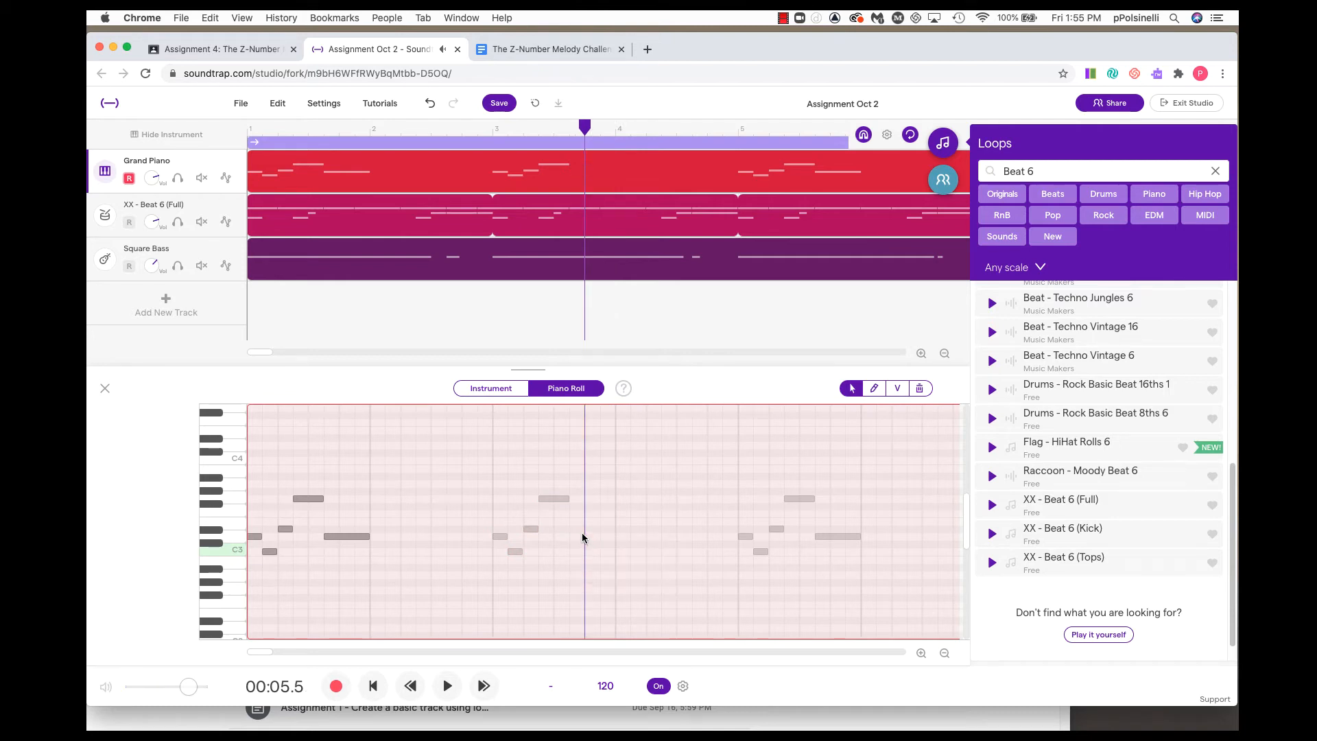
click(376, 685)
key(space)
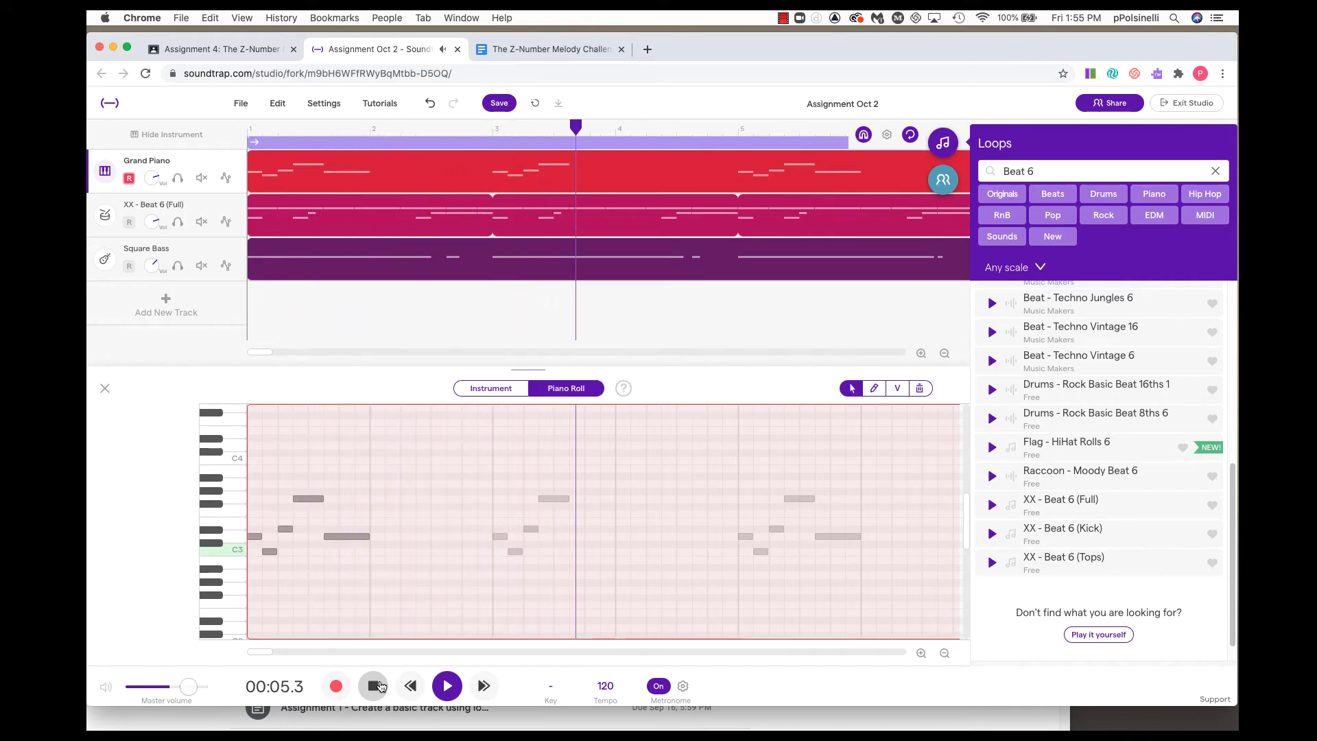
key(space)
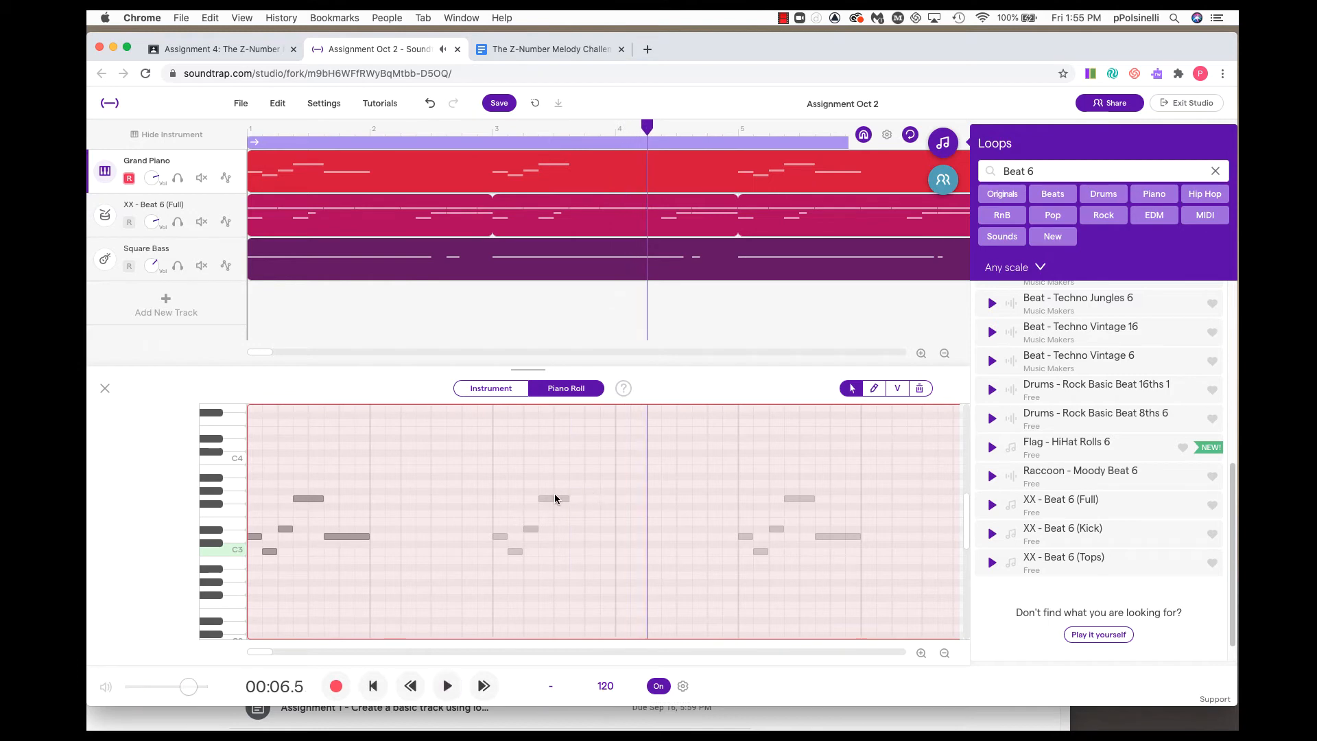
Extend the G3 in bar 3 to the end of the bar
click(554, 495)
drag(569, 497, 615, 499)
key(space)
key(space)
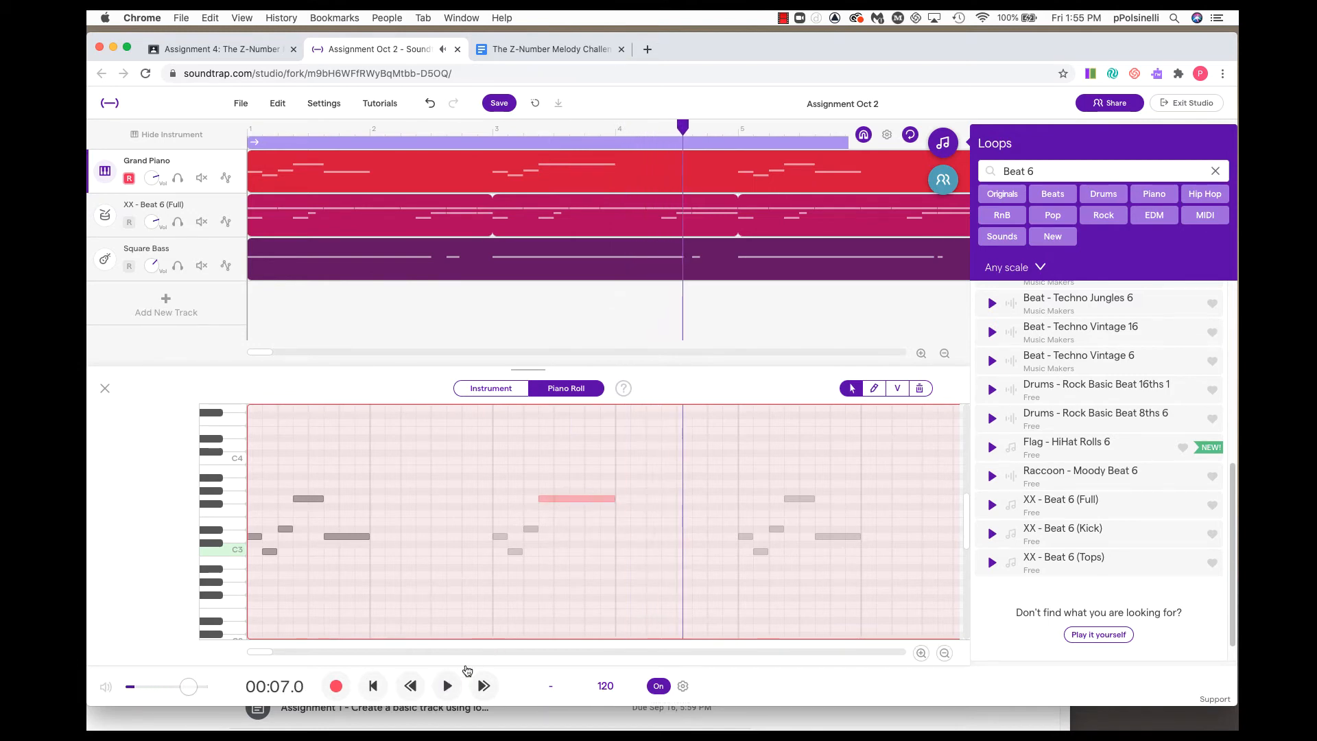
Play back the bar 3 variation, and undo both the G3 extension and the deletion of the final D3
click(407, 688)
key(space)
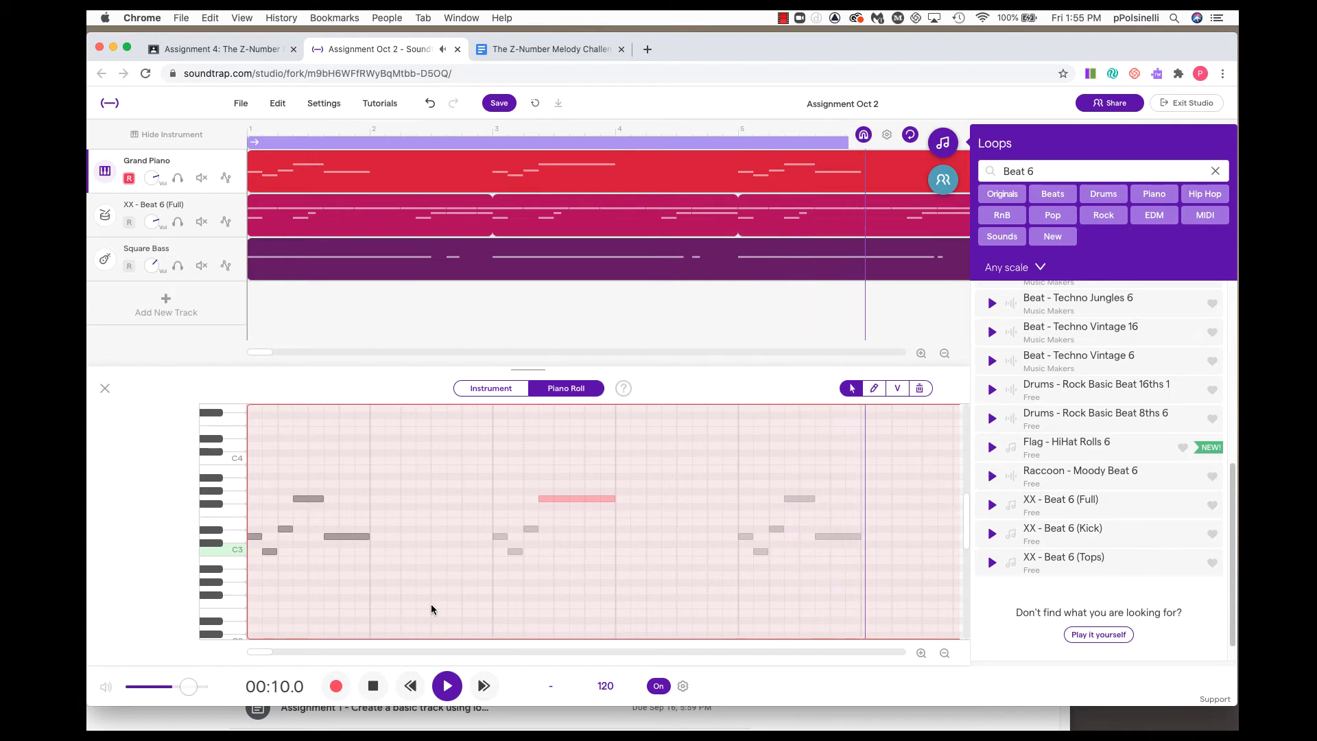
key(space)
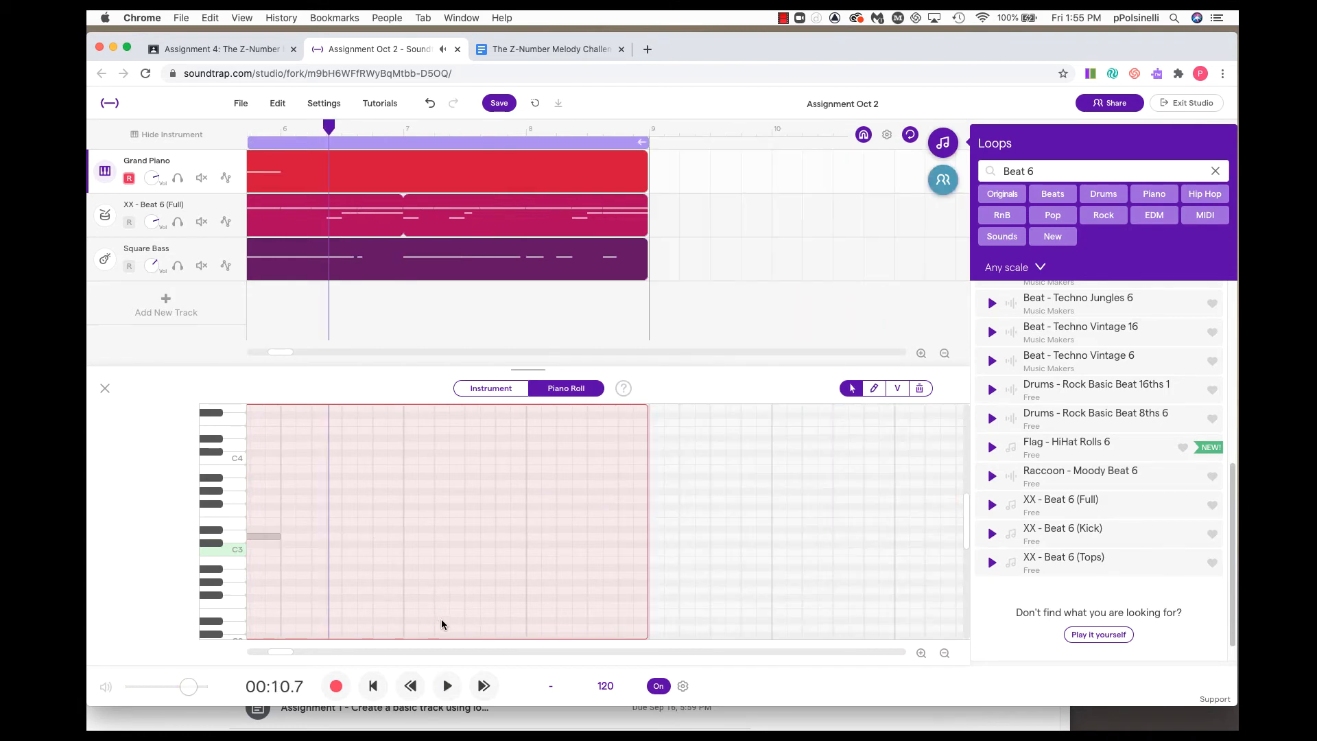
click(373, 685)
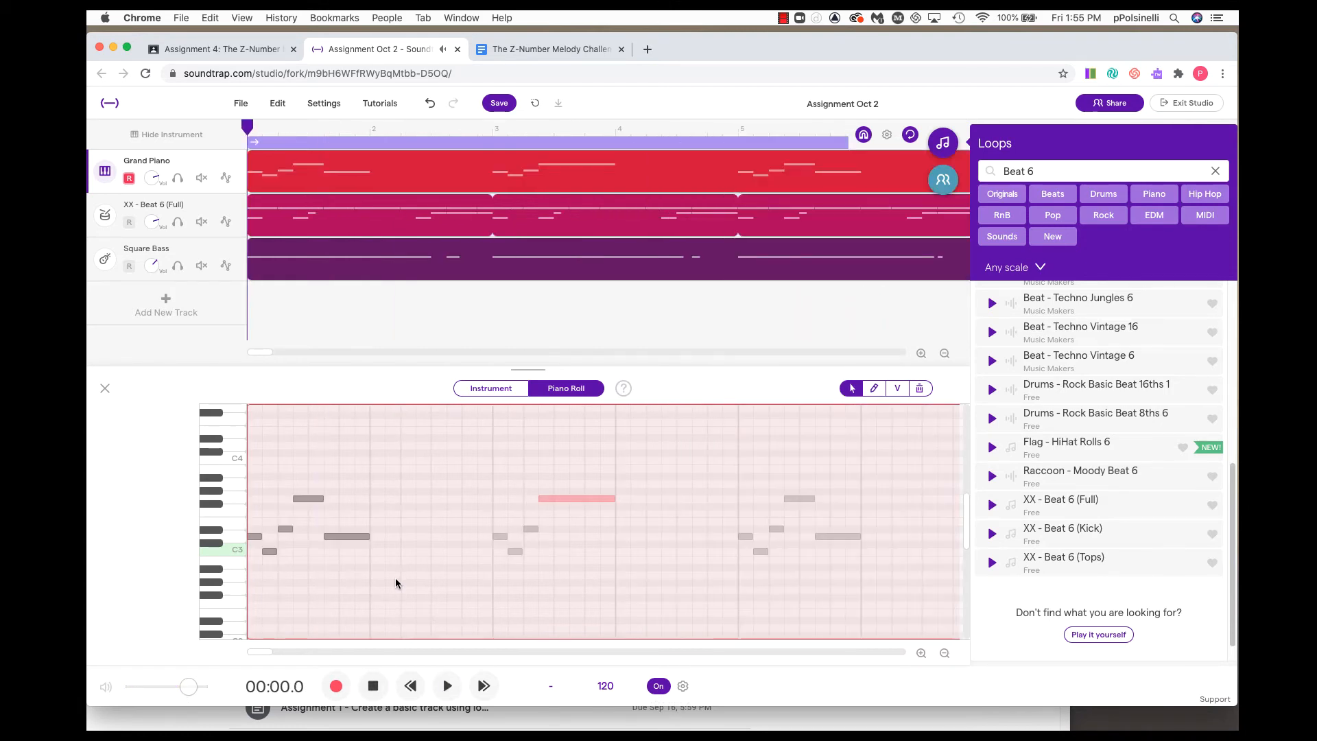
key(super+z)
key(super+z)
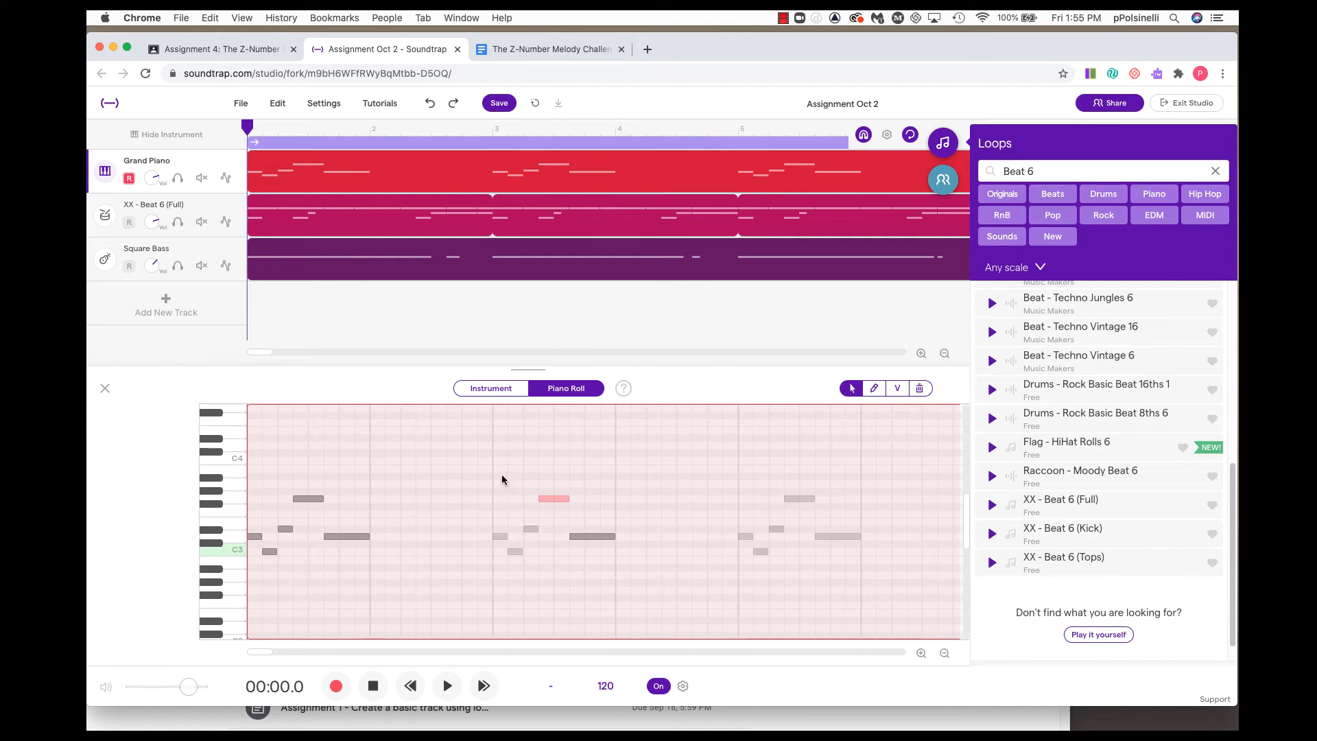
Select the whole bar 3 motif and transpose it up so that it starts on F3
drag(502, 475, 606, 574)
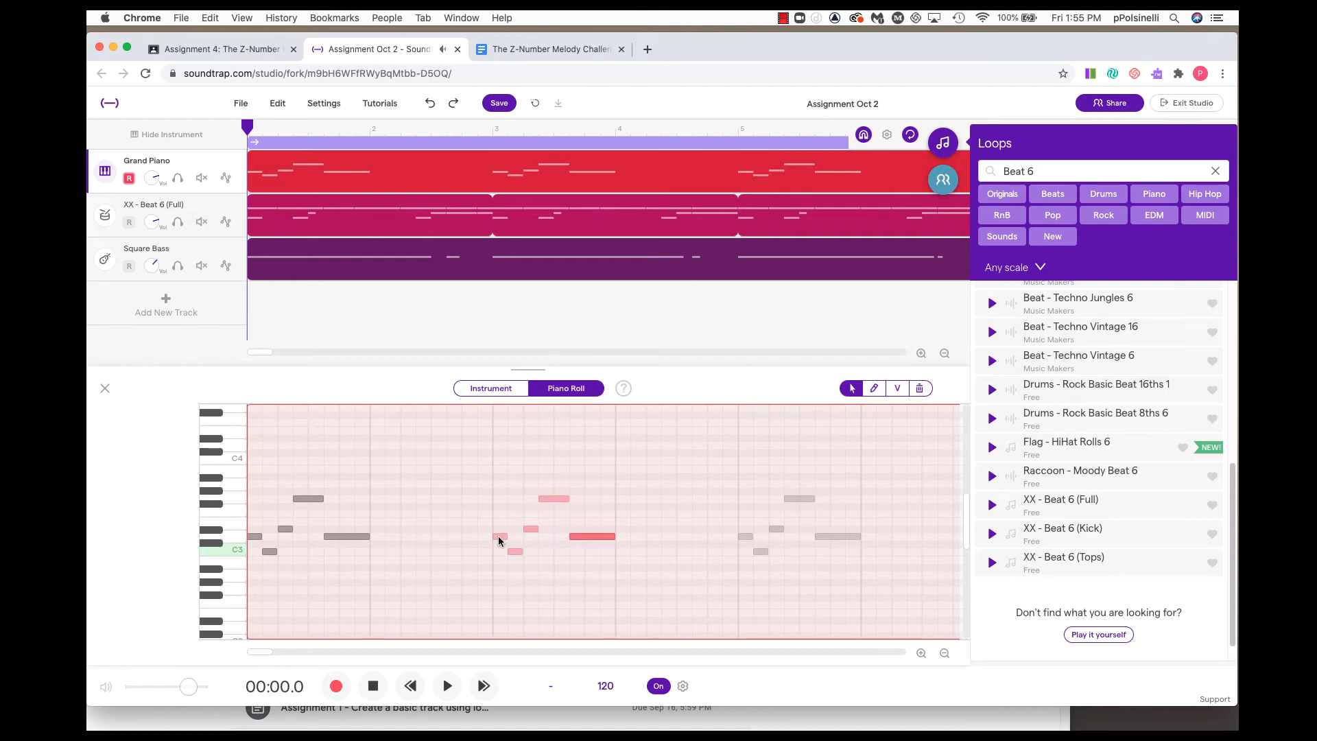
drag(498, 536, 500, 513)
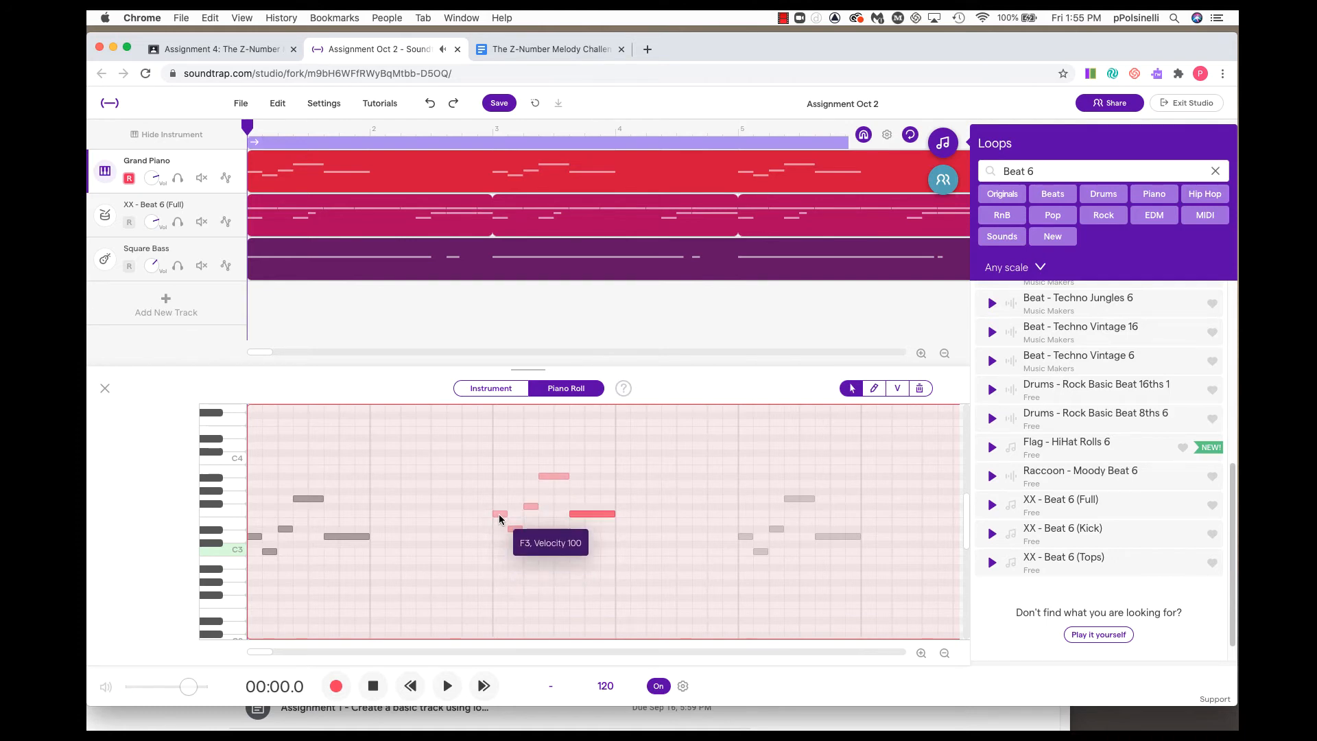
click(502, 566)
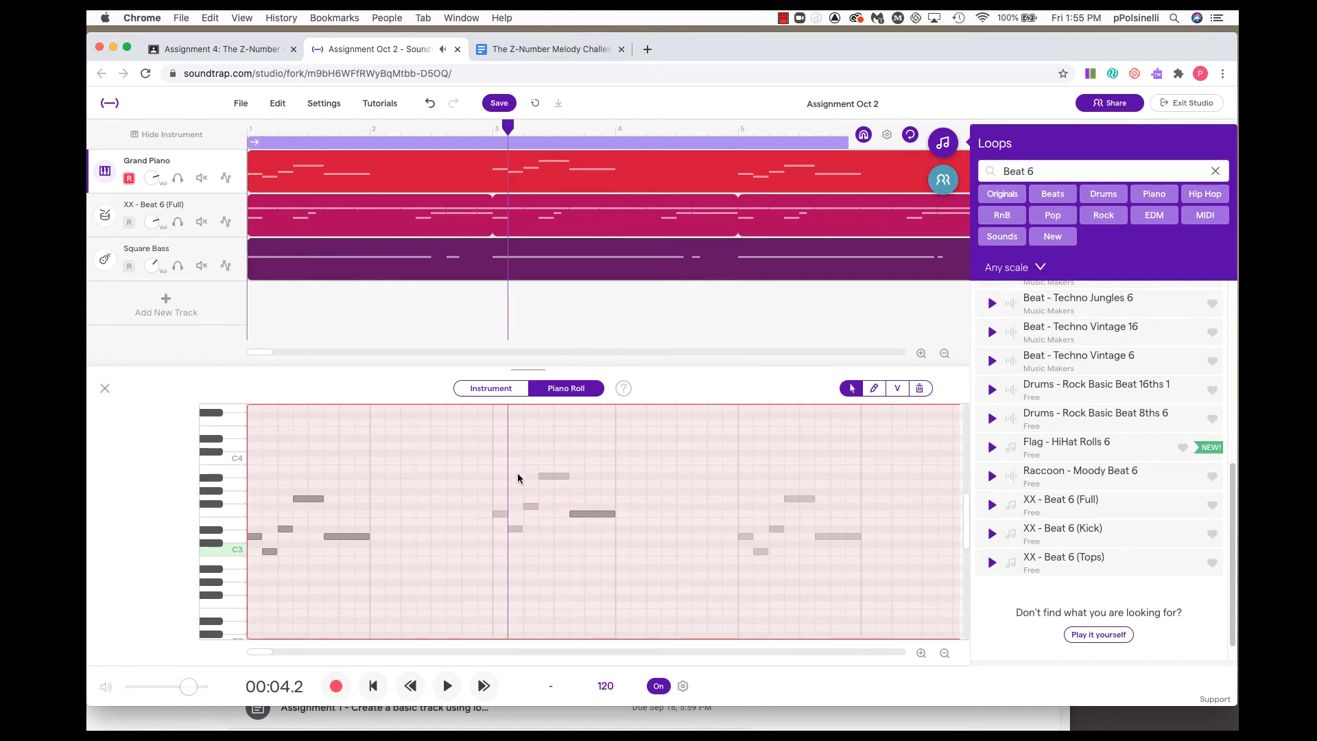
Audition the first notes of the bar 3 motif and raise its third note to G3
click(501, 513)
click(513, 529)
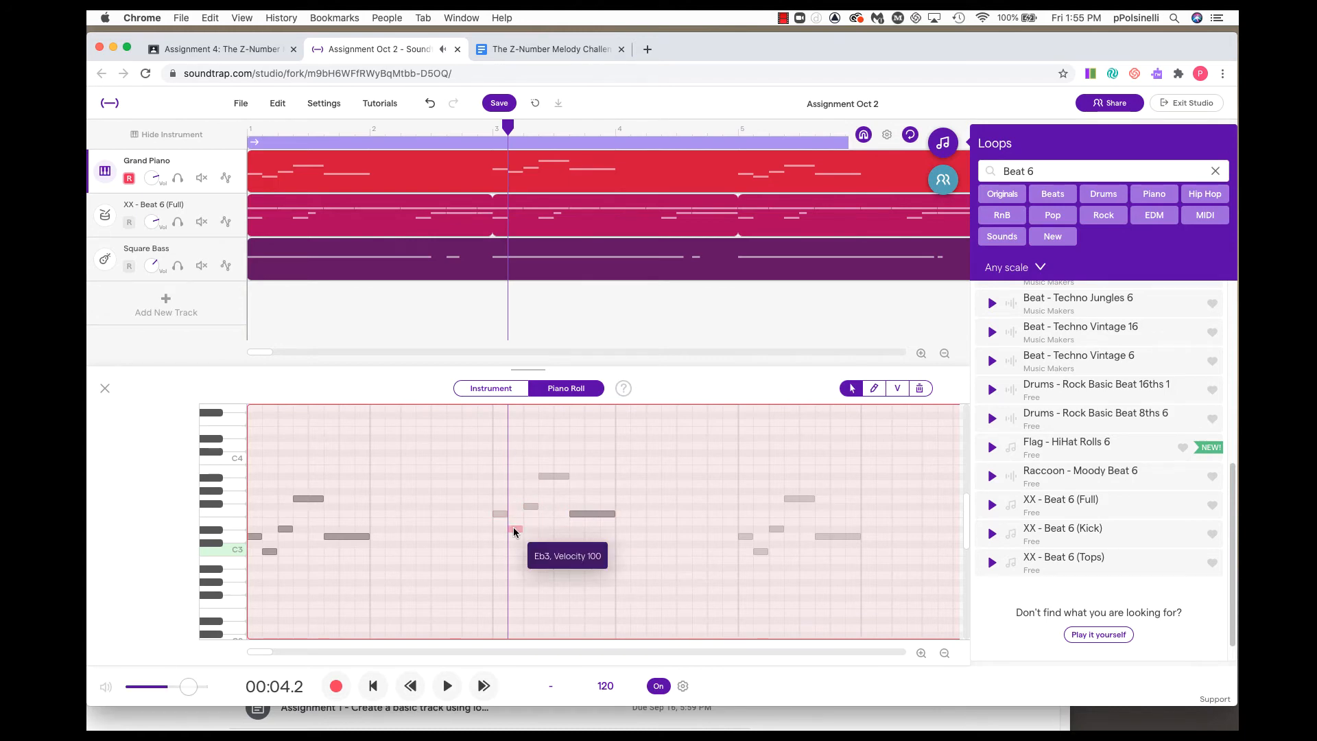
click(530, 505)
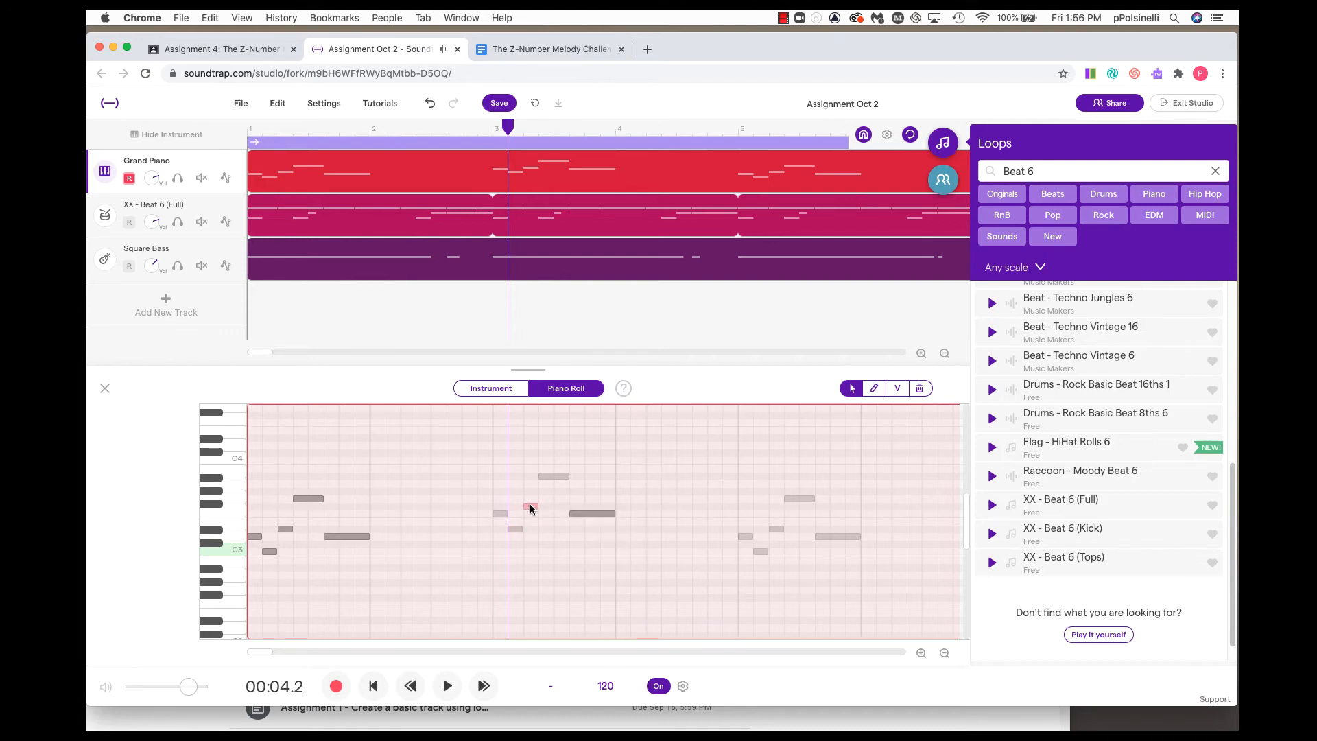
click(530, 506)
drag(529, 503, 530, 499)
Replace the last two notes of the bar 3 motif with a single F3 held to the end of the bar
click(554, 477)
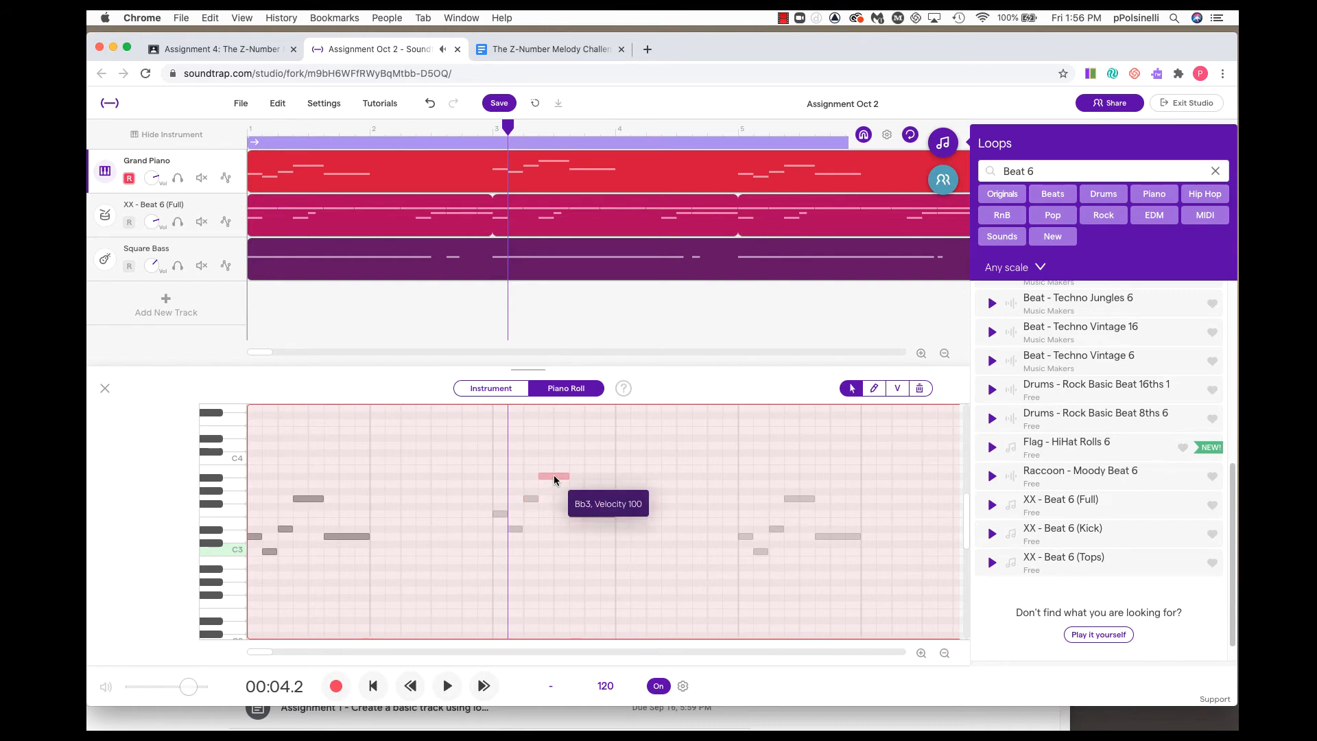
drag(553, 474, 550, 513)
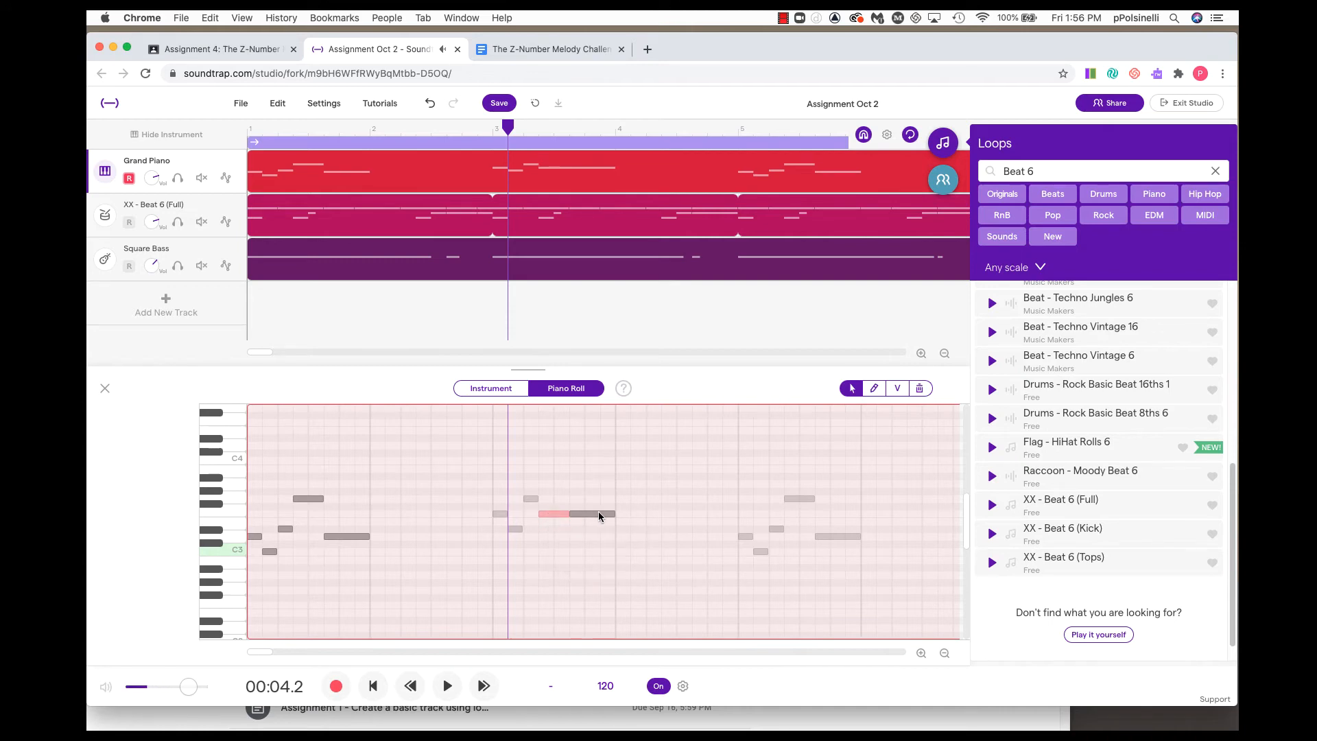
key(Delete)
click(558, 513)
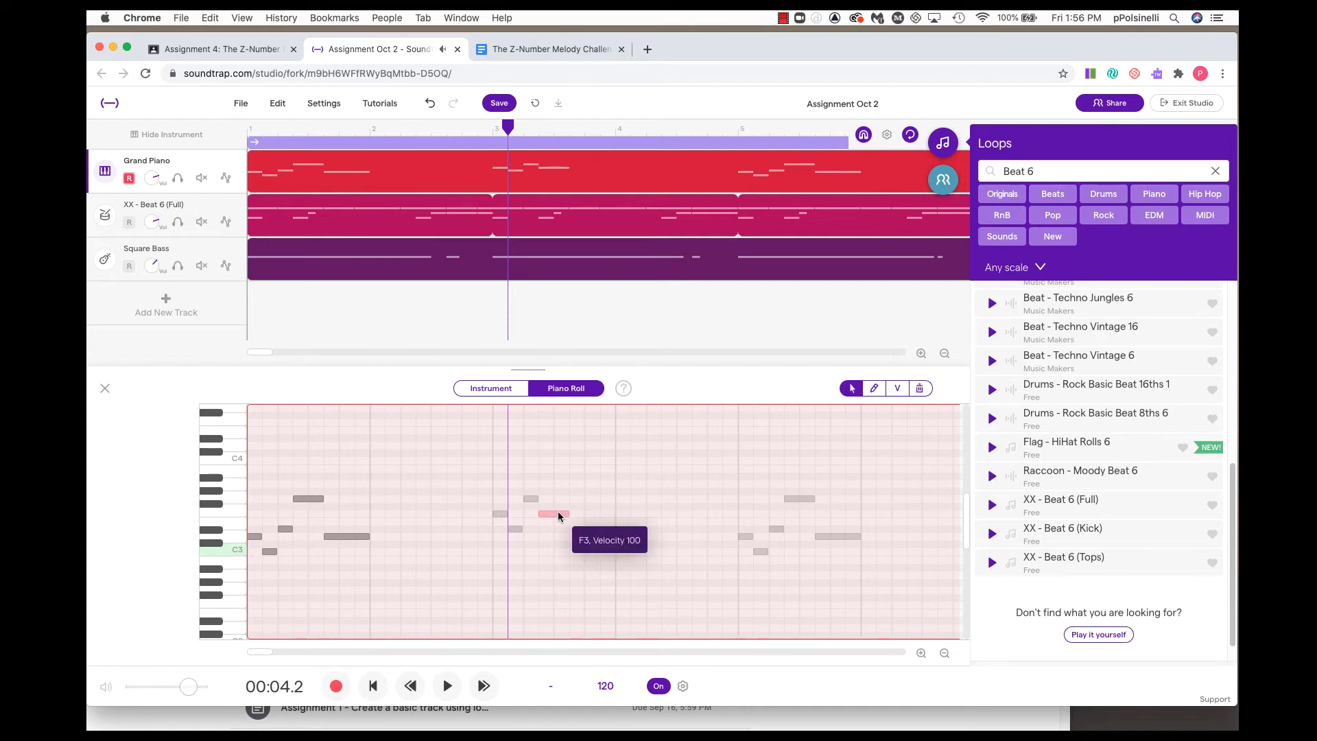
drag(569, 514, 615, 514)
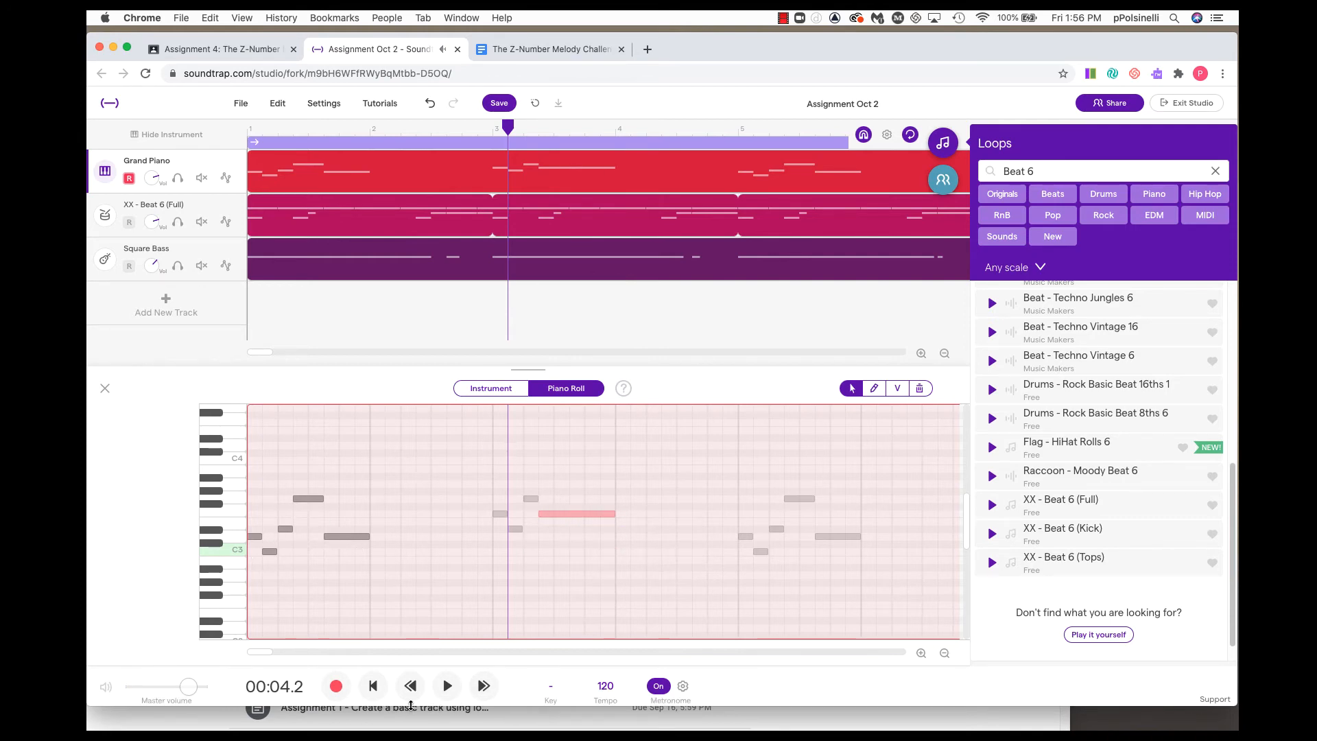
Play the melody from the start to hear the varied bar 3 motif in context
click(374, 687)
key(space)
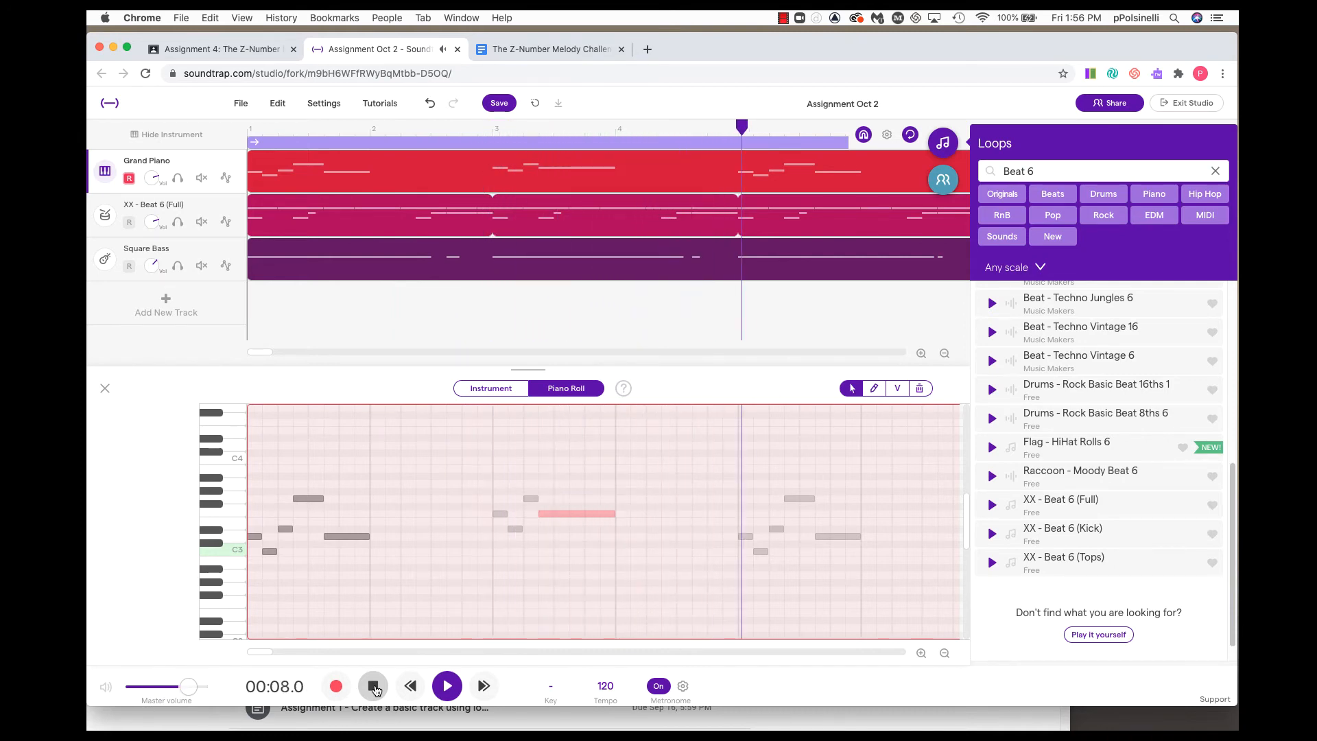
click(373, 686)
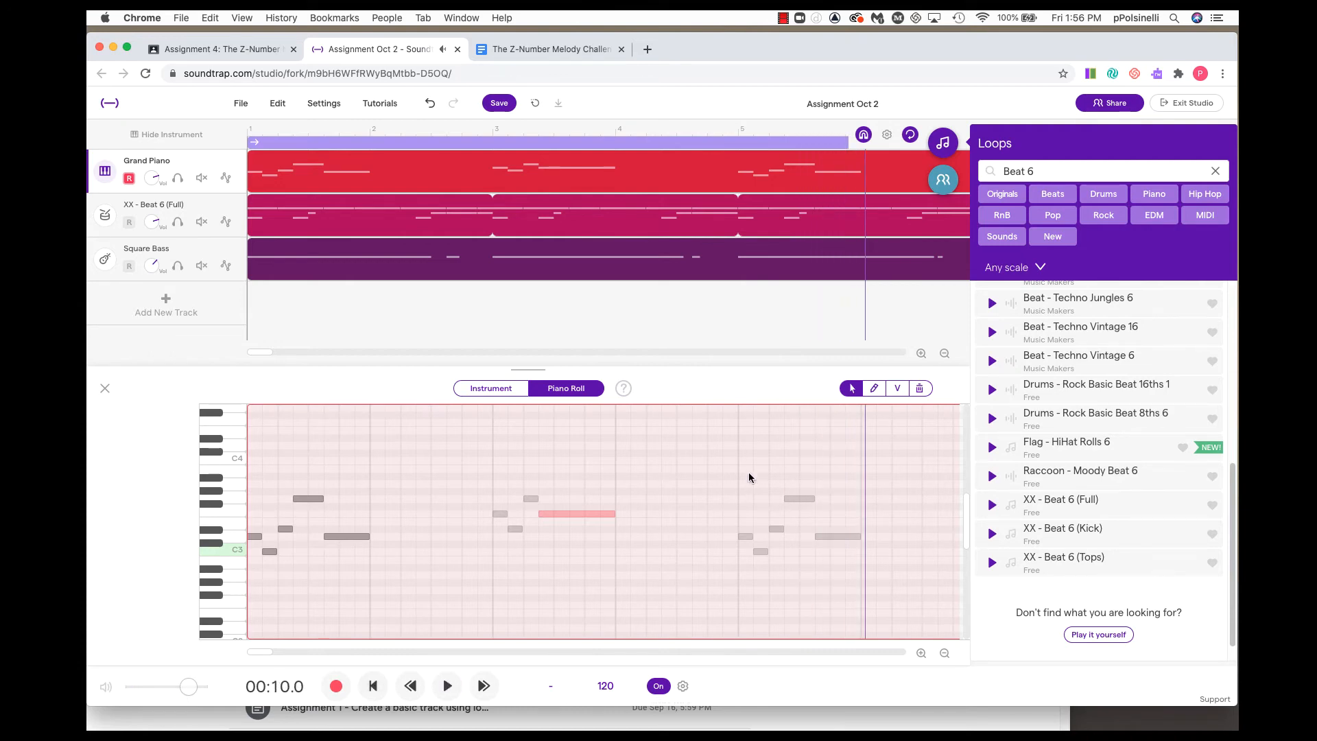
Select the whole bar 5 motif and transpose it up so that it starts on G3
mouse_move(749, 476)
mouse_down()
mouse_move(805, 565)
mouse_move(842, 578)
mouse_up()
drag(746, 536, 746, 493)
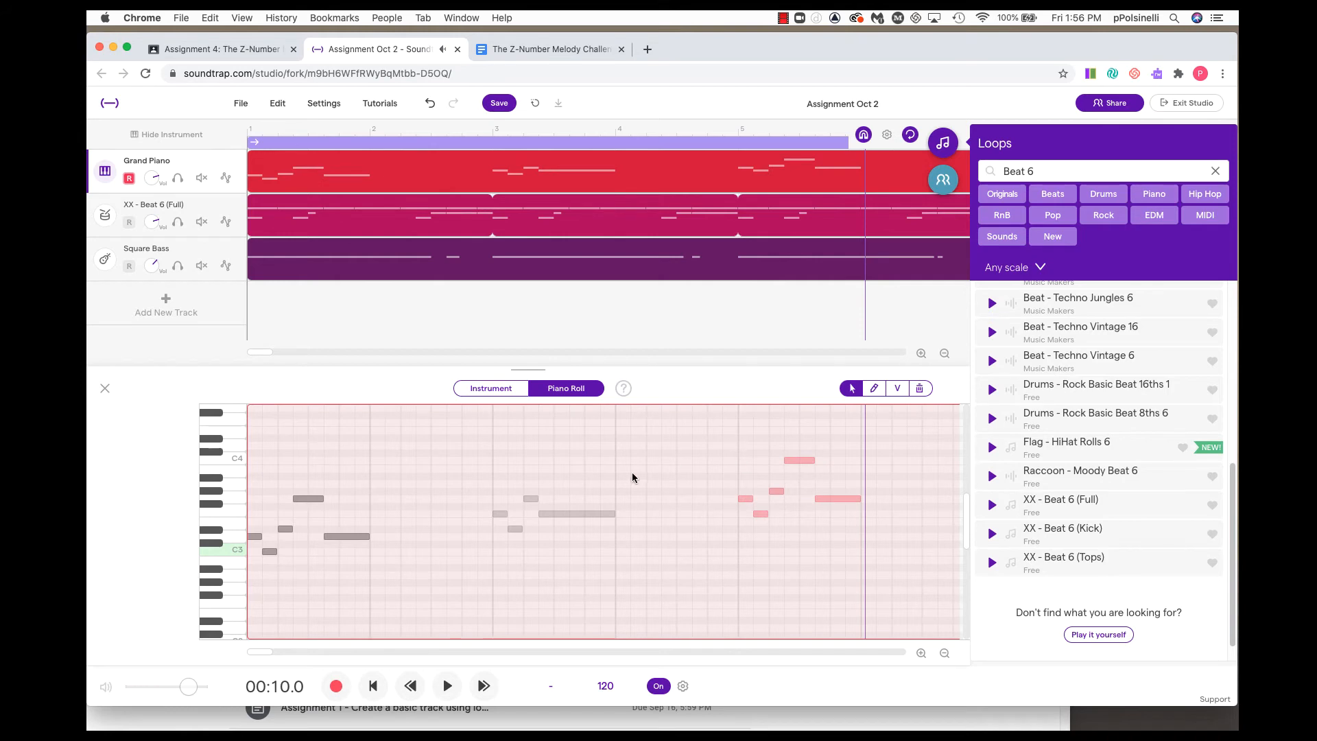
click(784, 521)
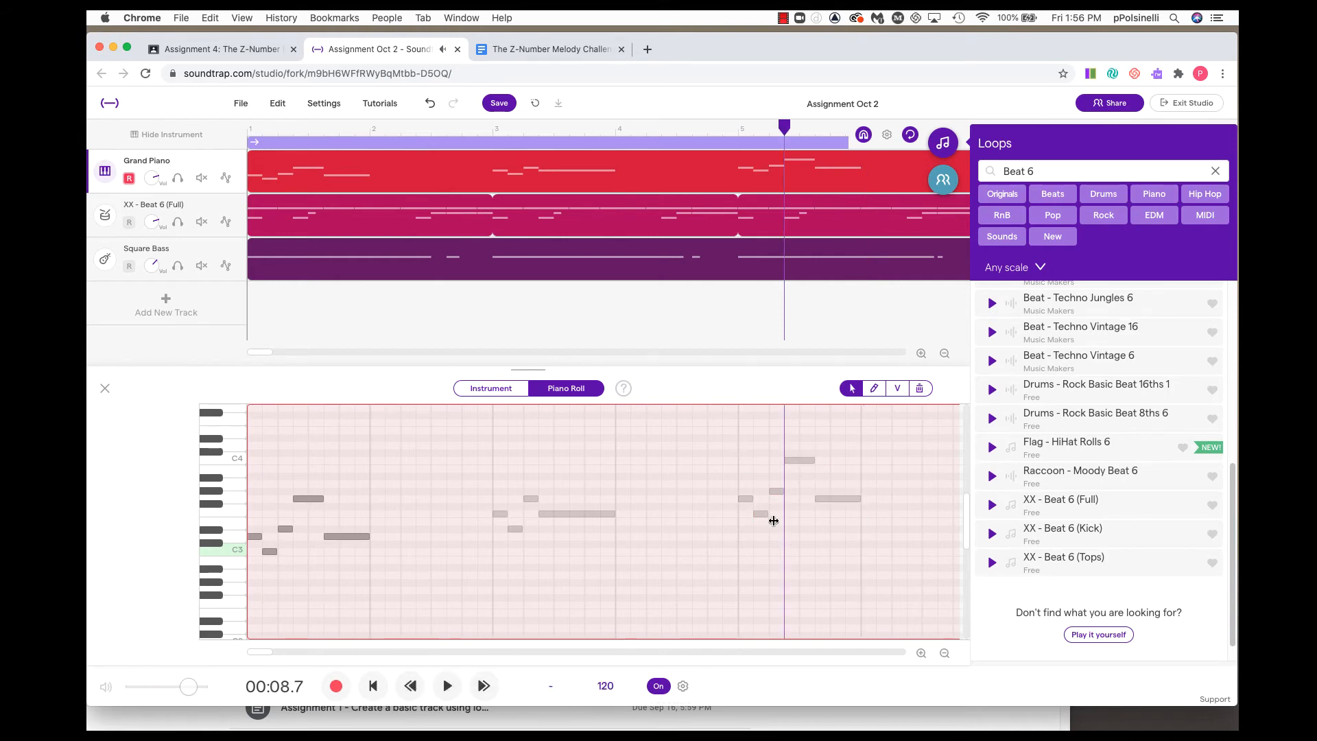
Lower the fourth note of the bar 5 motif to F3 and play the bar to check it
click(759, 513)
drag(804, 458, 804, 508)
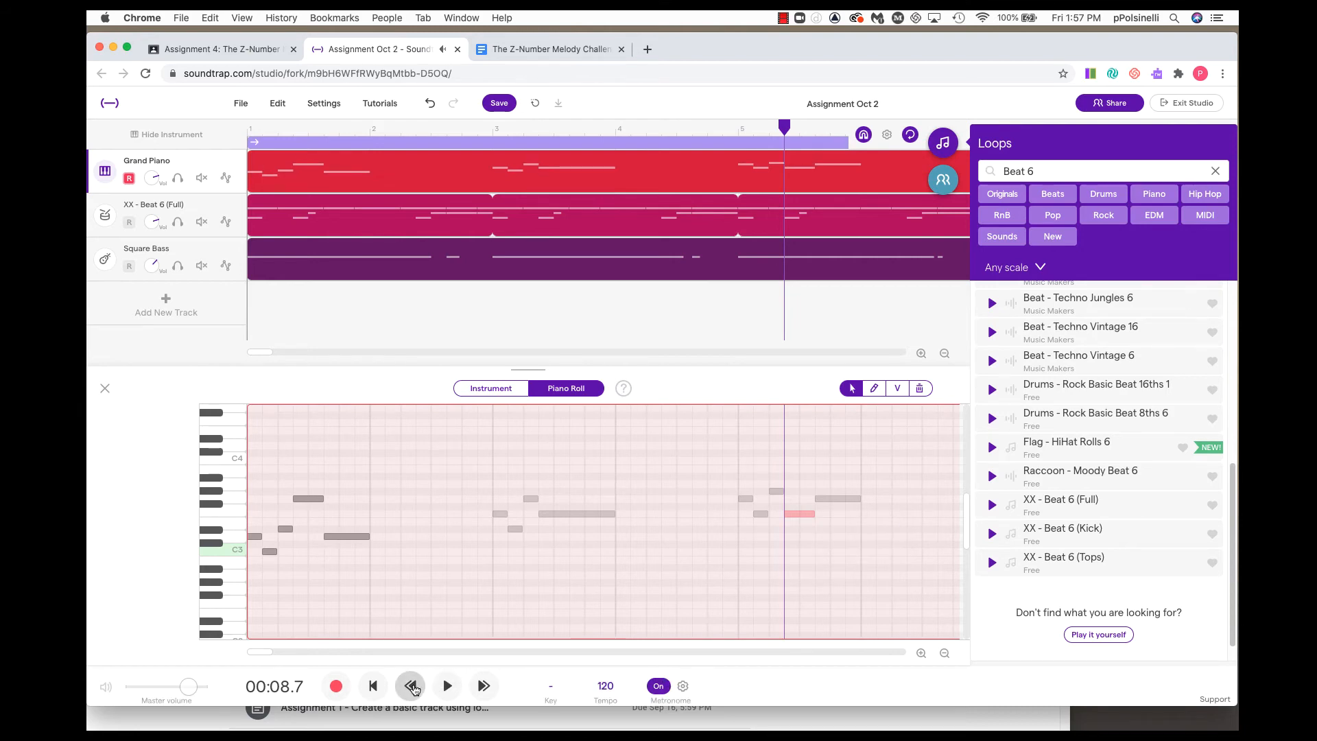
click(412, 686)
click(447, 686)
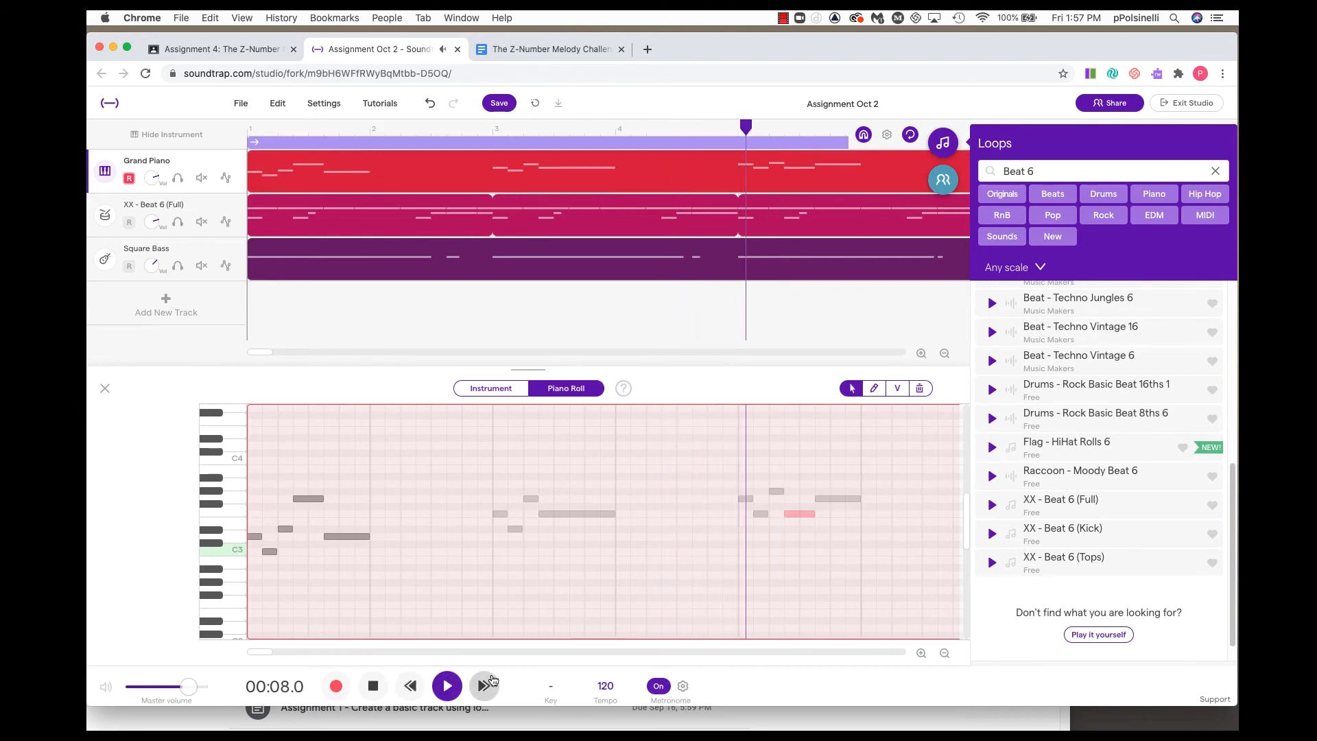
key(space)
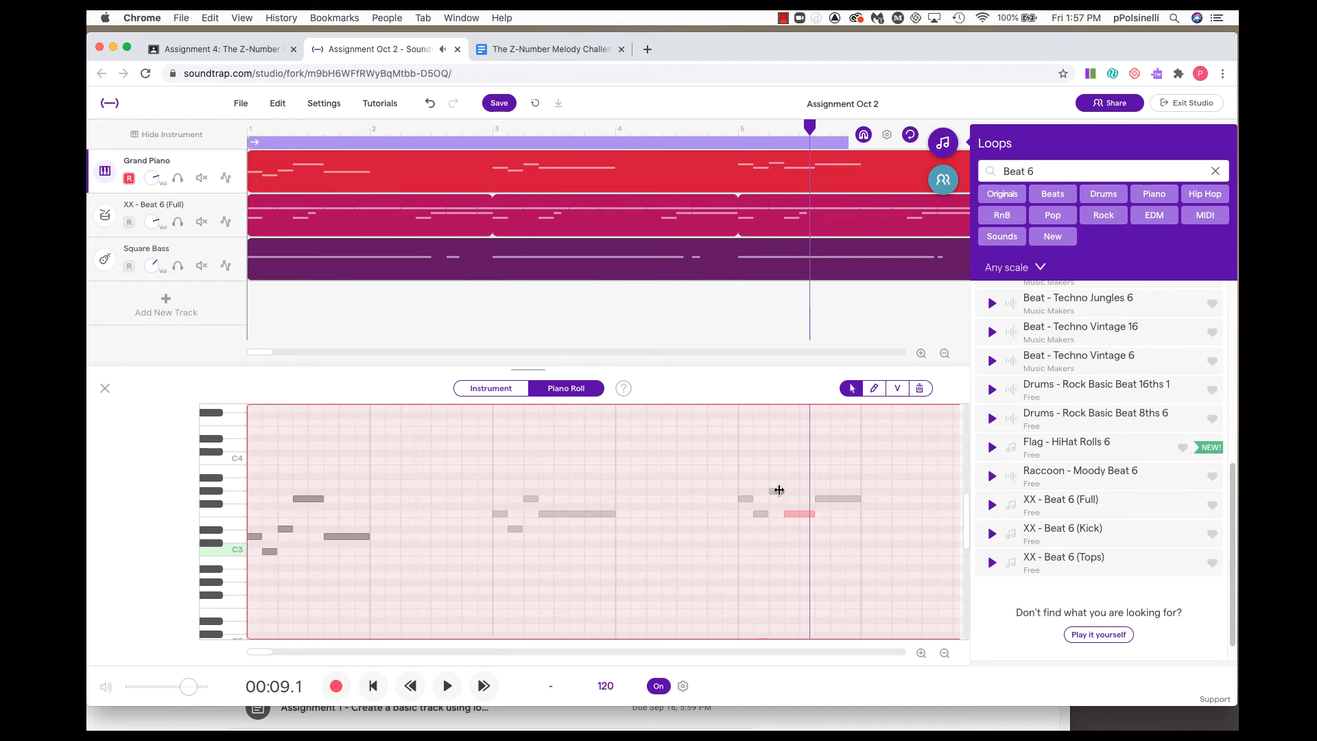
Raise the third note of the bar 5 motif to A3 and play the melody from the start
click(779, 490)
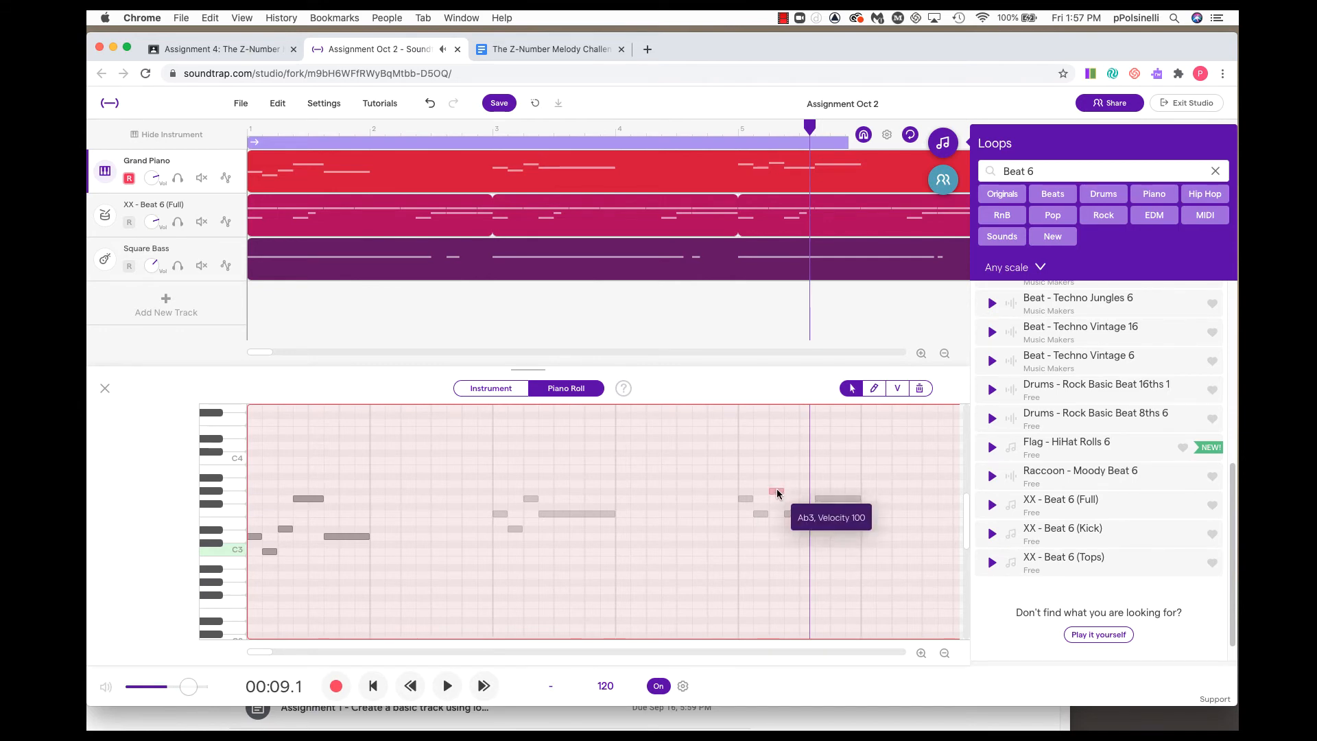
drag(777, 488, 776, 484)
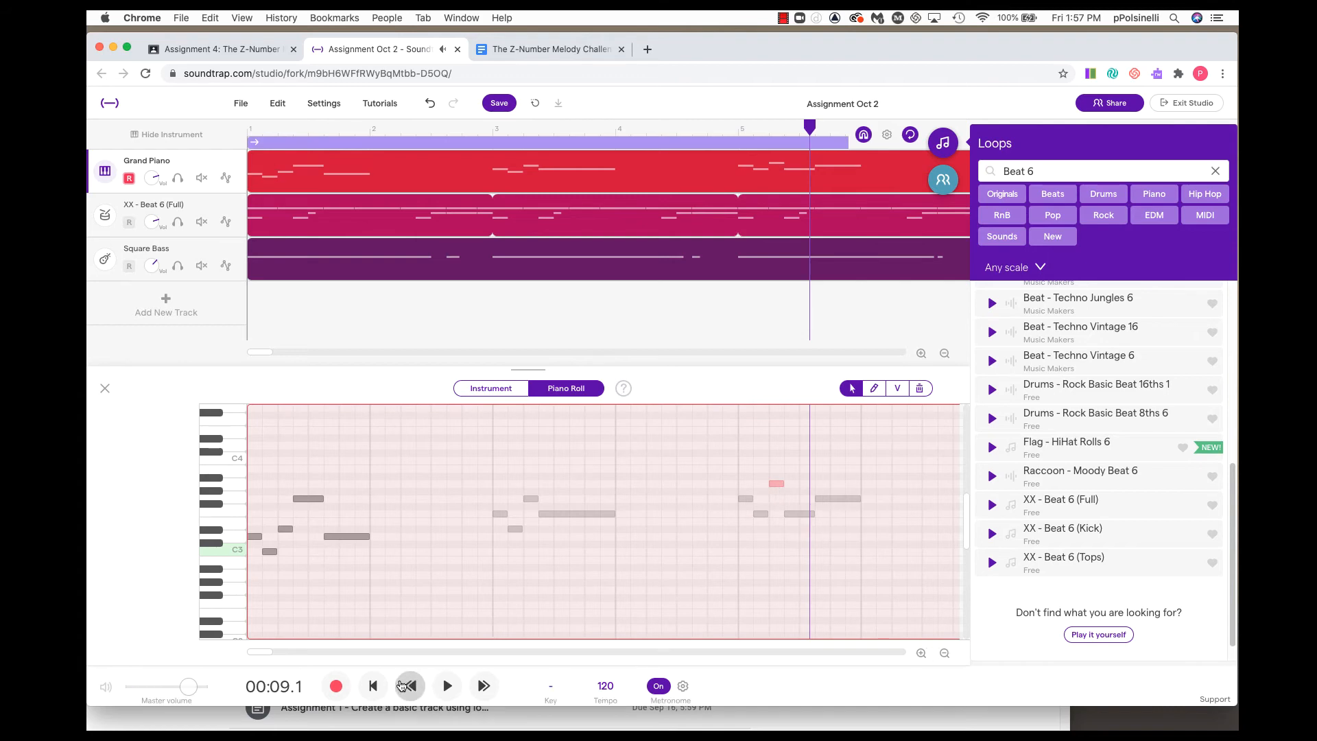
click(415, 693)
click(373, 685)
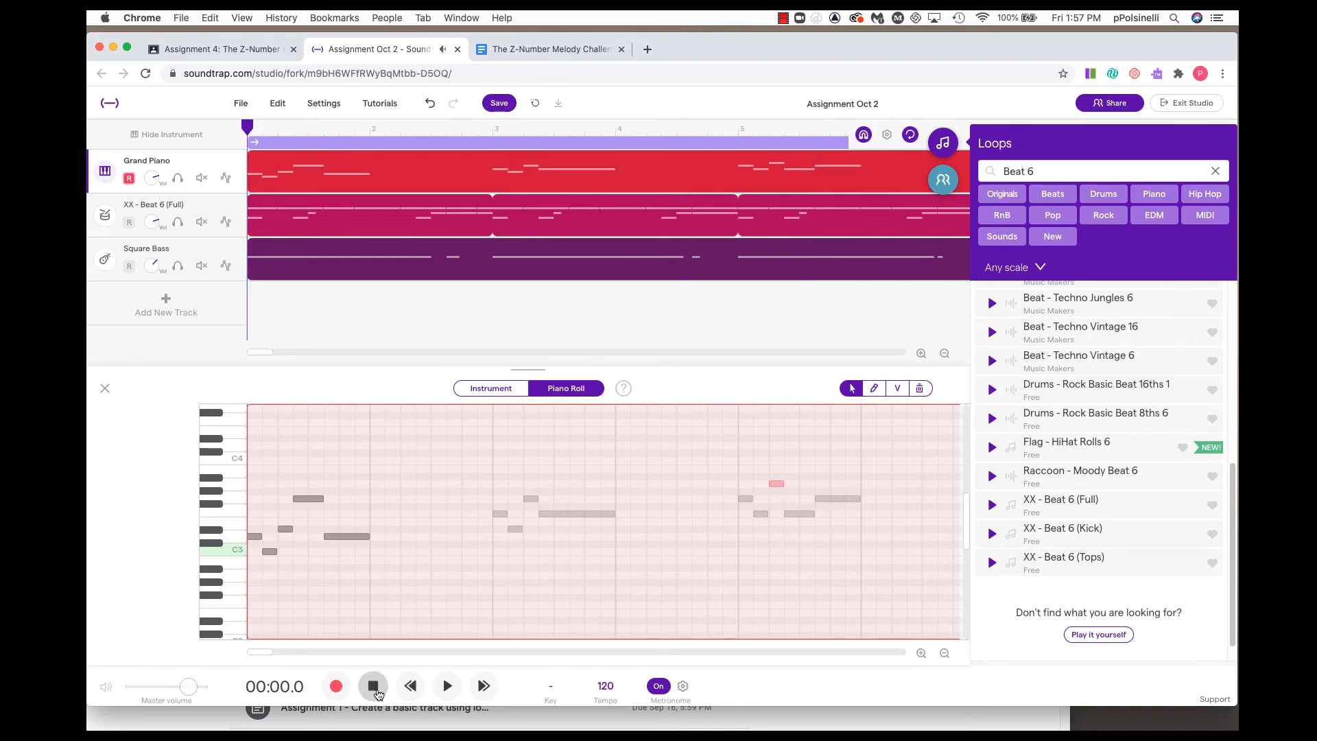
click(447, 685)
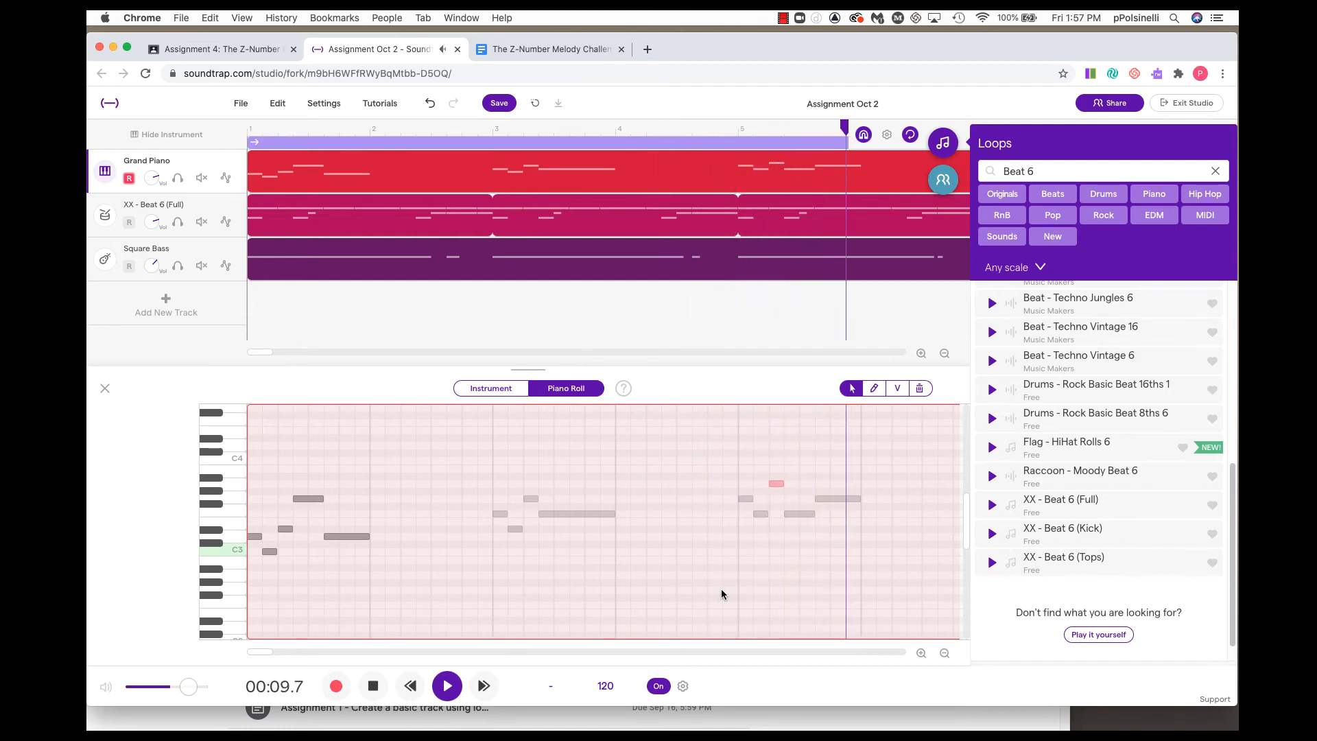
key(space)
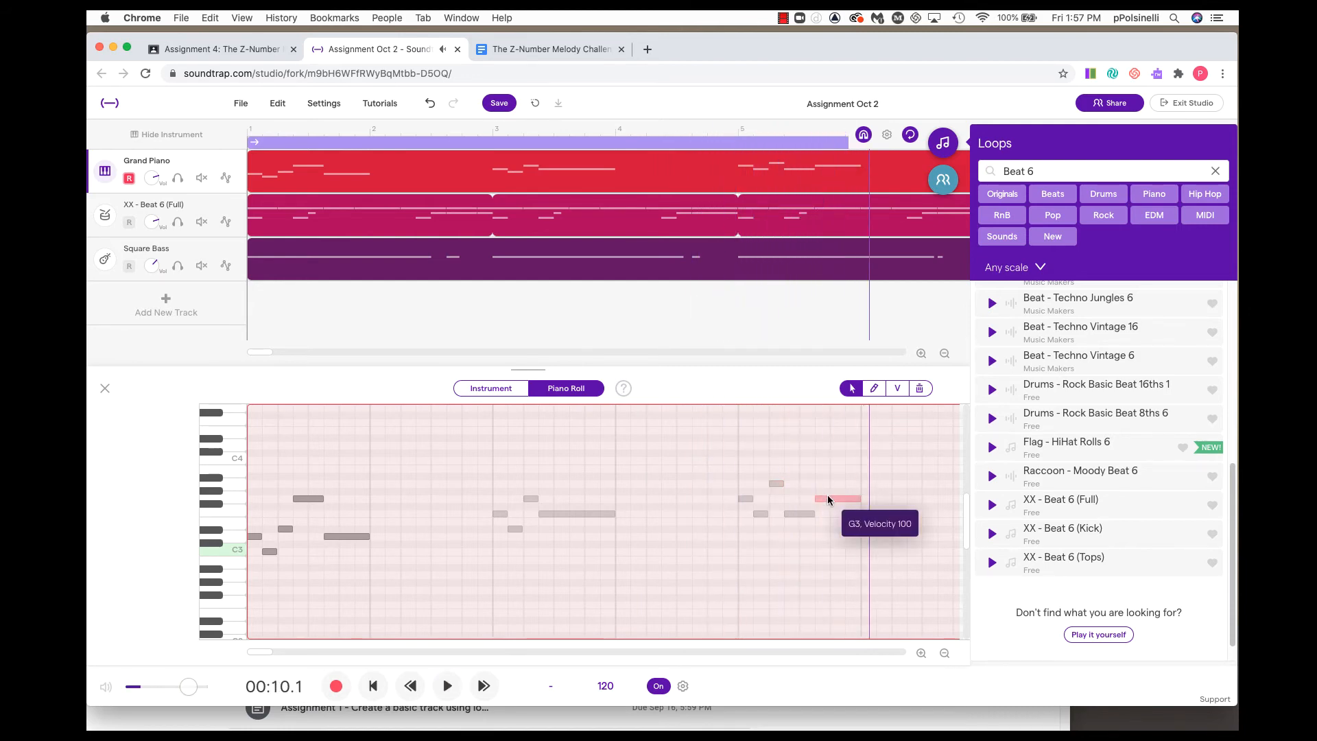
Lower the last note of the bar 5 motif to D3, then replay bar 5 and the melody from the start
drag(827, 499, 829, 531)
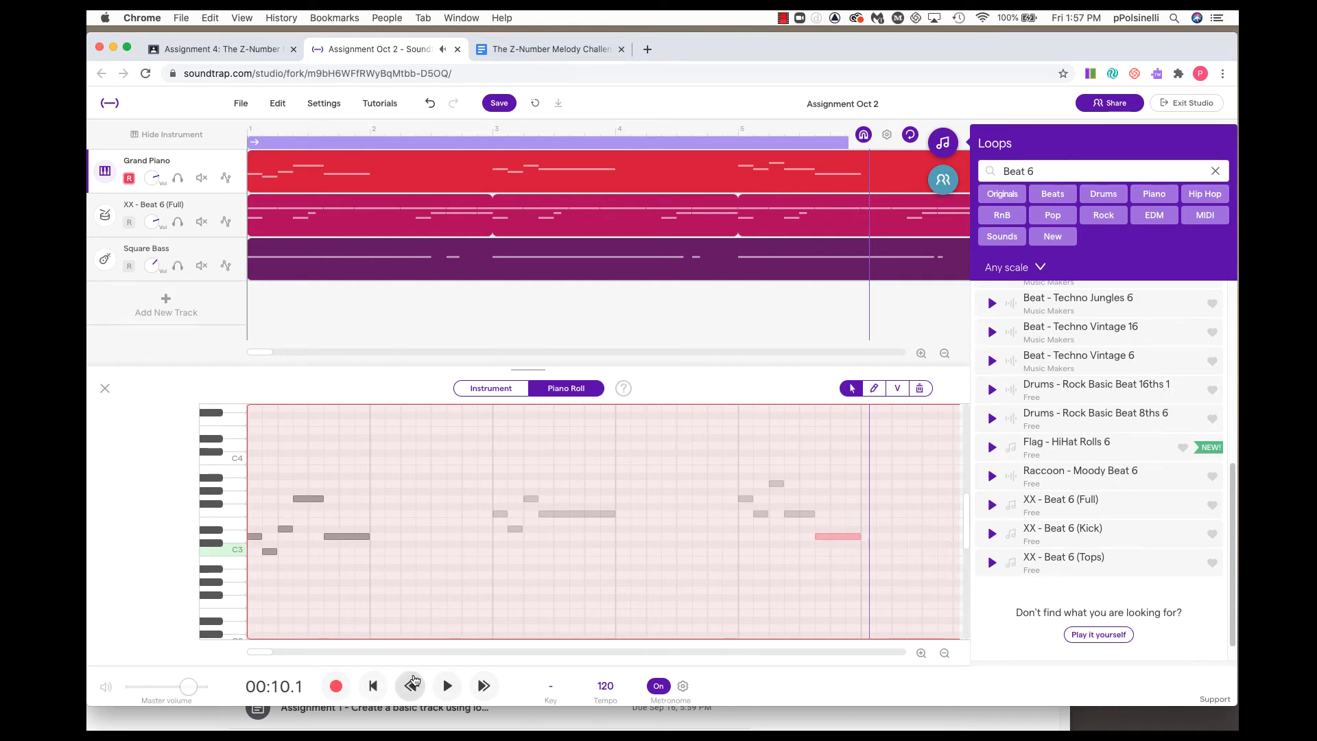
click(410, 686)
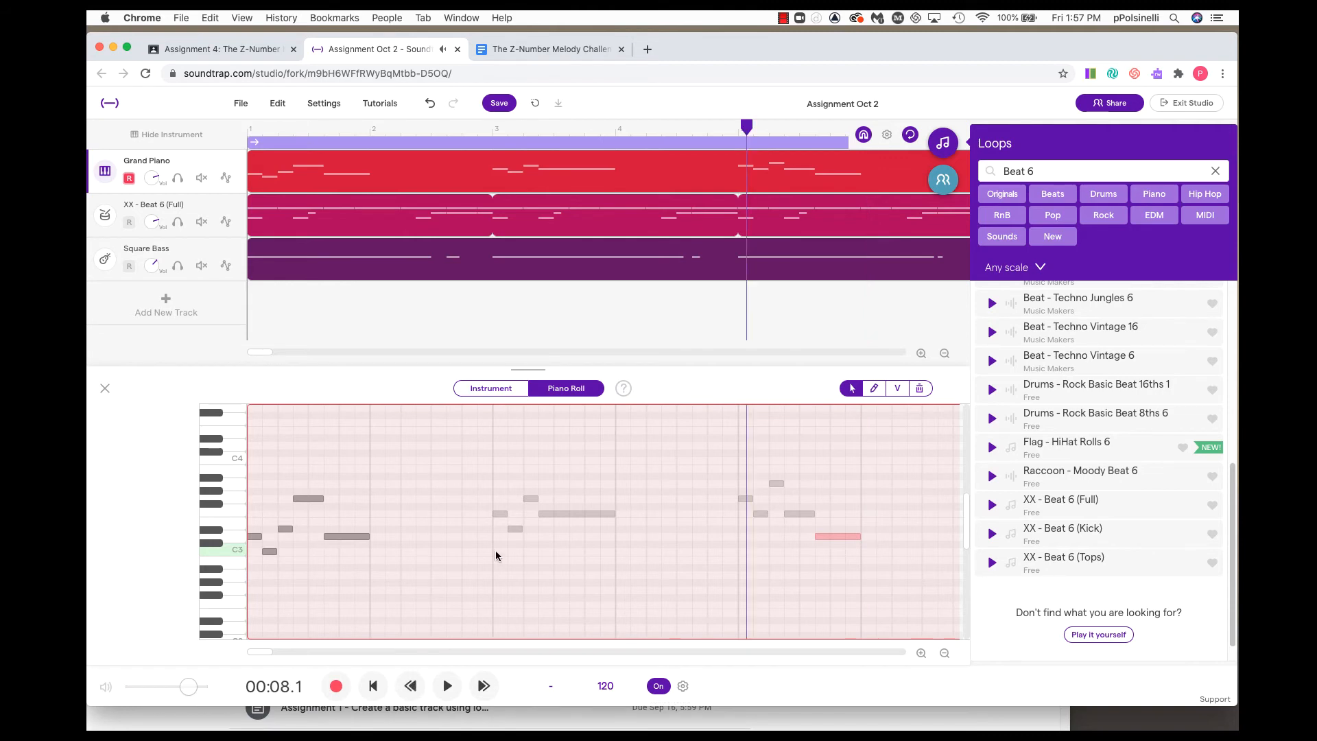
click(412, 684)
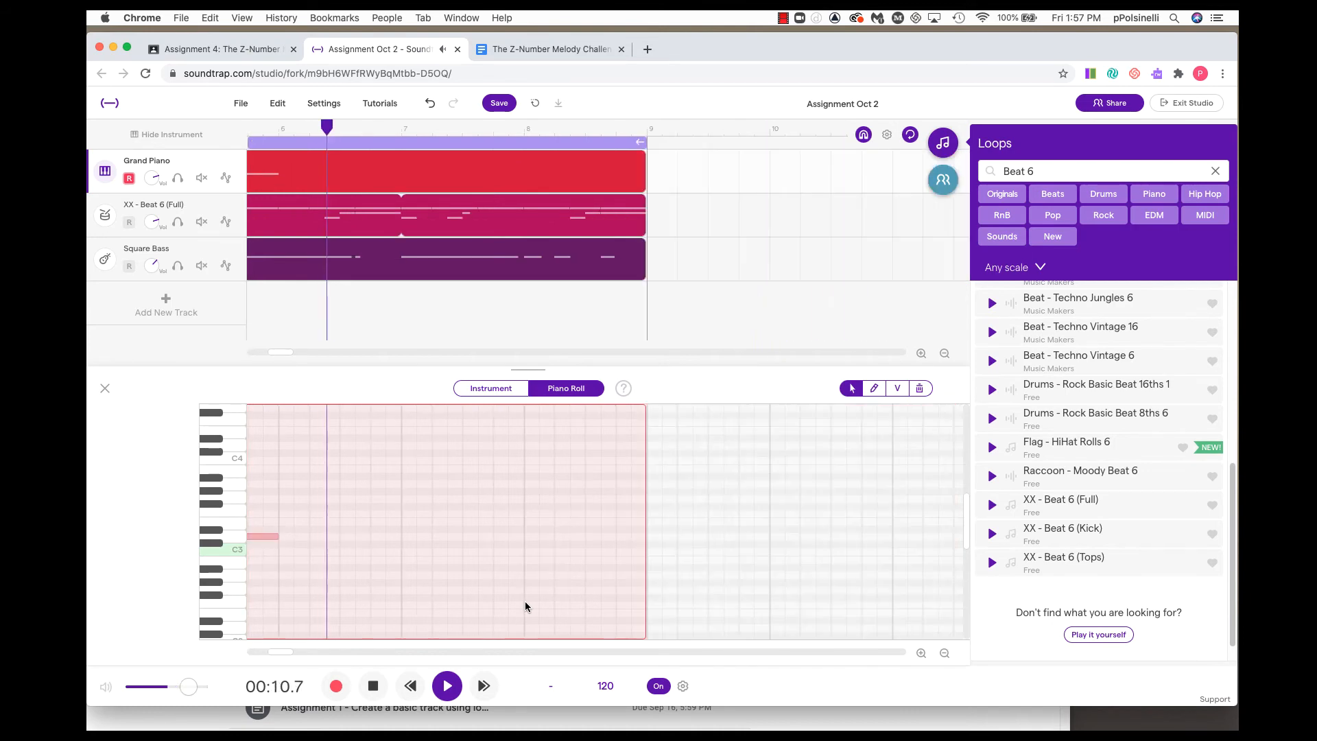
click(371, 687)
click(372, 687)
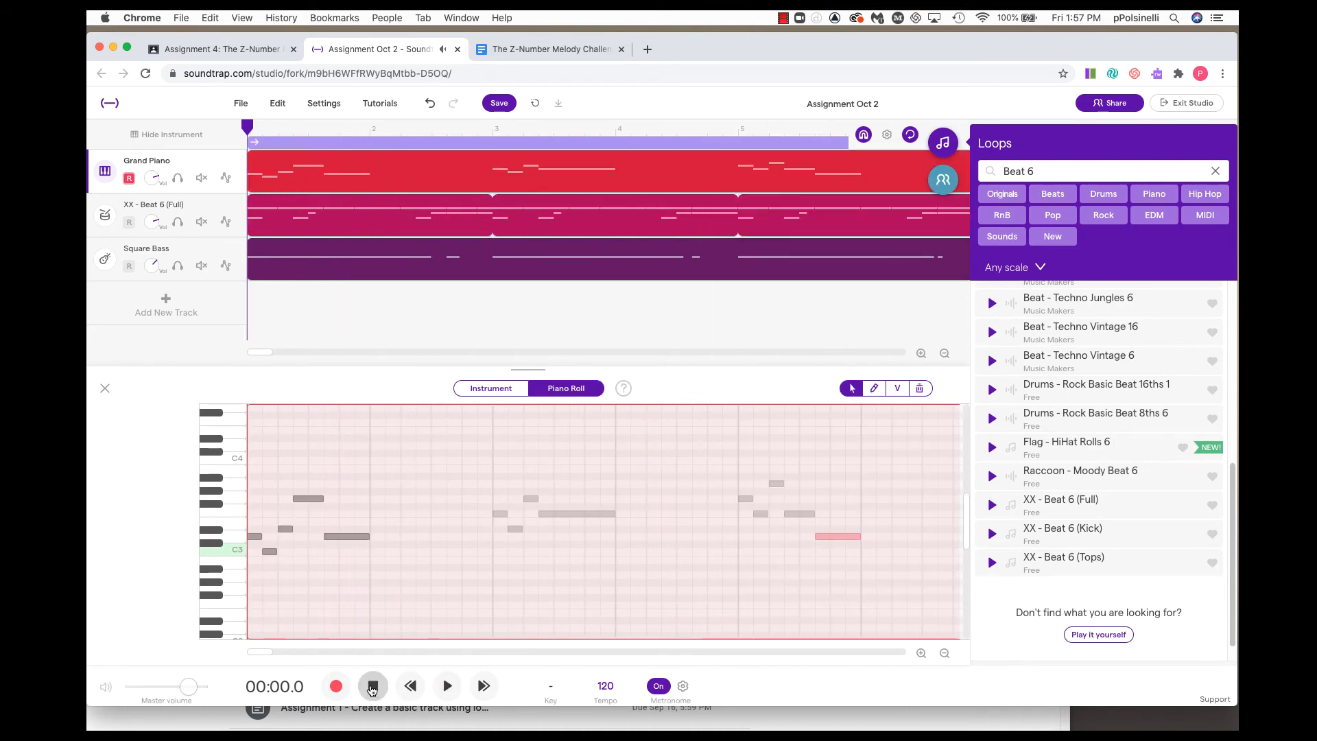
key(space)
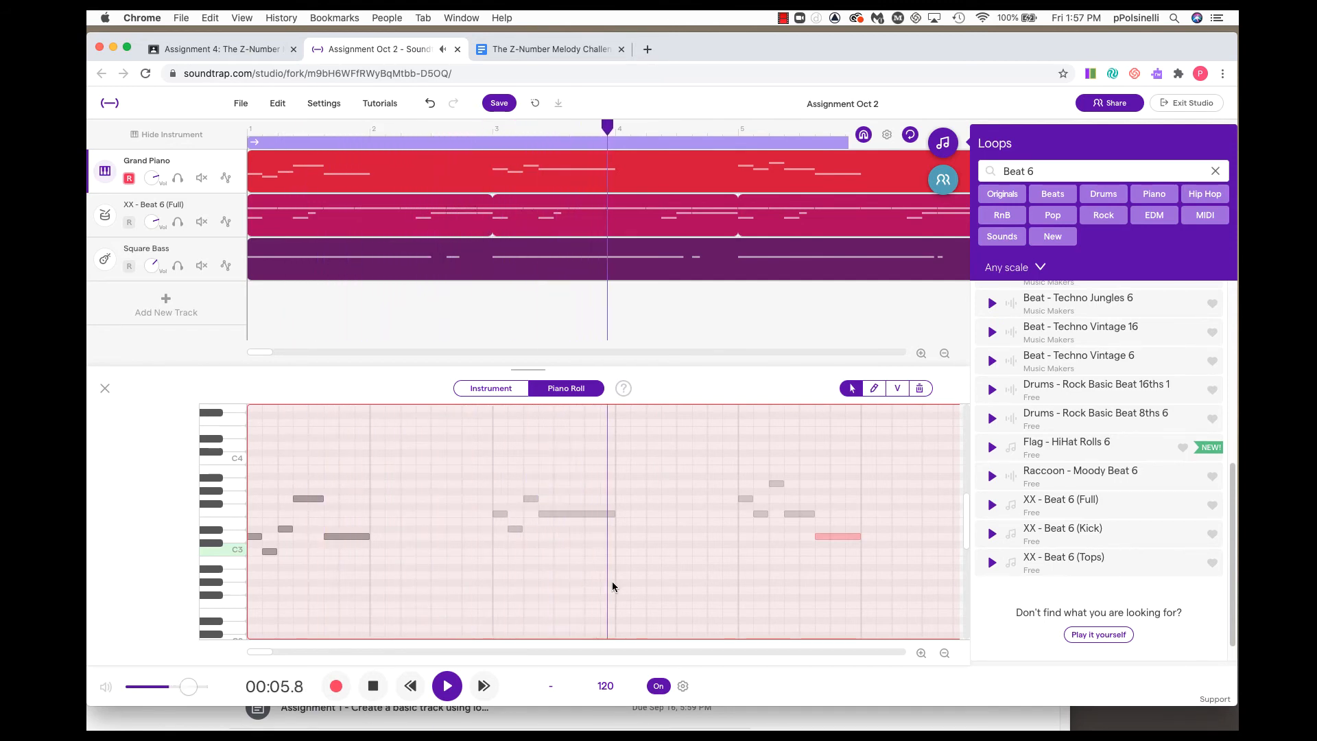
key(space)
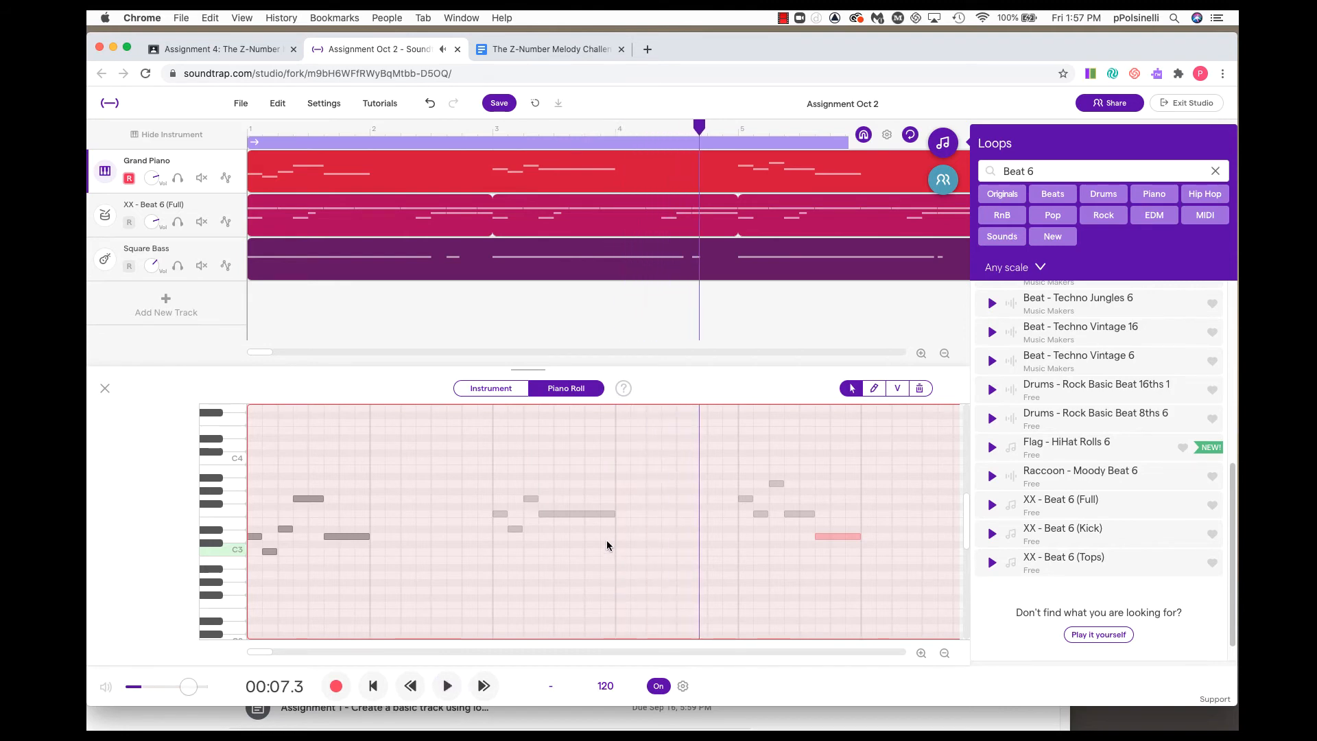
Extend the long F3 of bar 3 through the third beat of bar 4 and play the melody from the start
click(578, 513)
drag(610, 513, 705, 524)
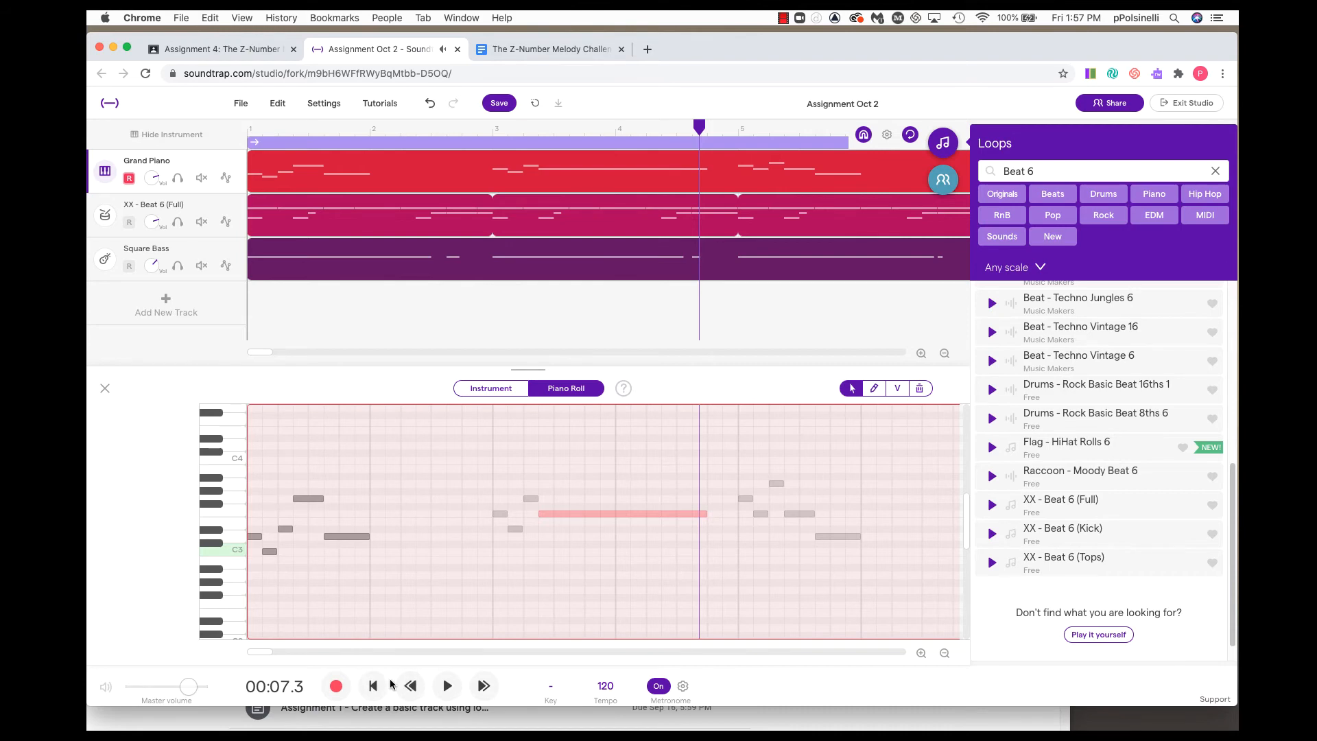
click(368, 684)
click(448, 685)
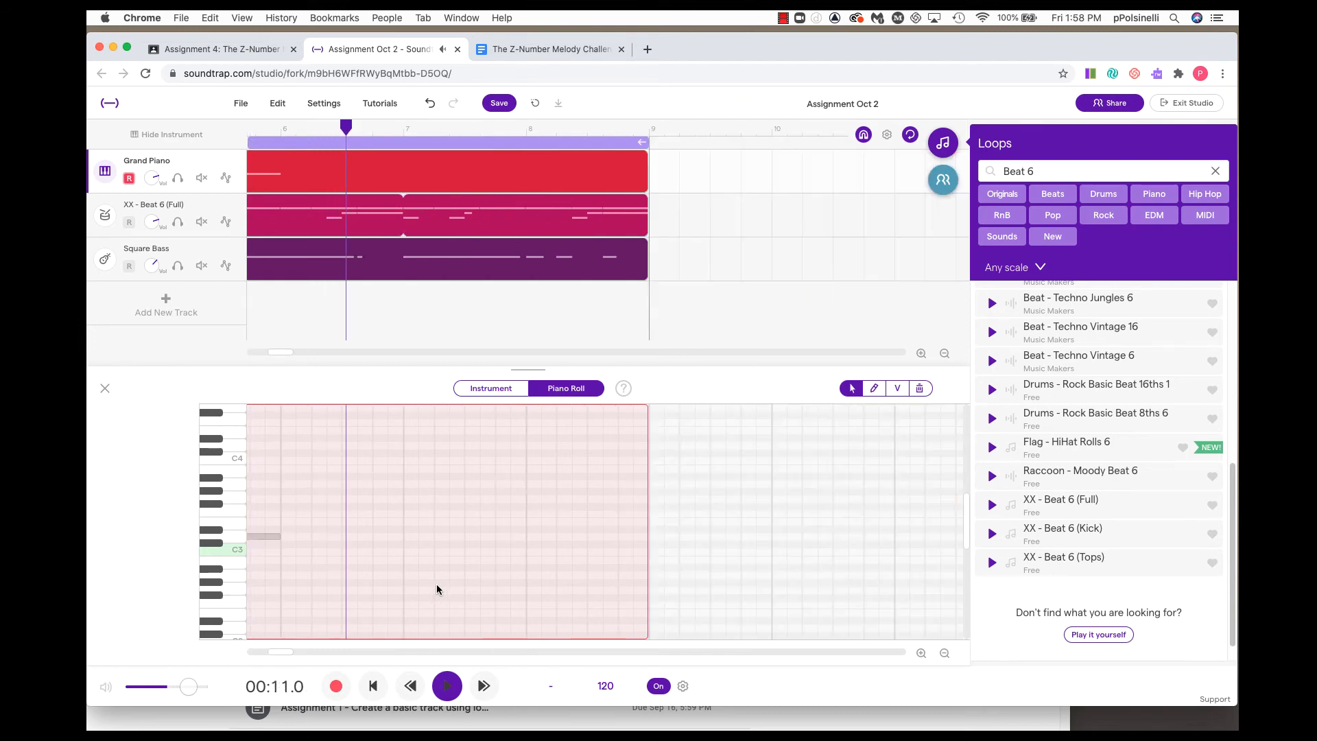
key(space)
Place the playhead at the start of bar 7 and audition possible ending notes on the piano roll's keys
drag(346, 127, 405, 127)
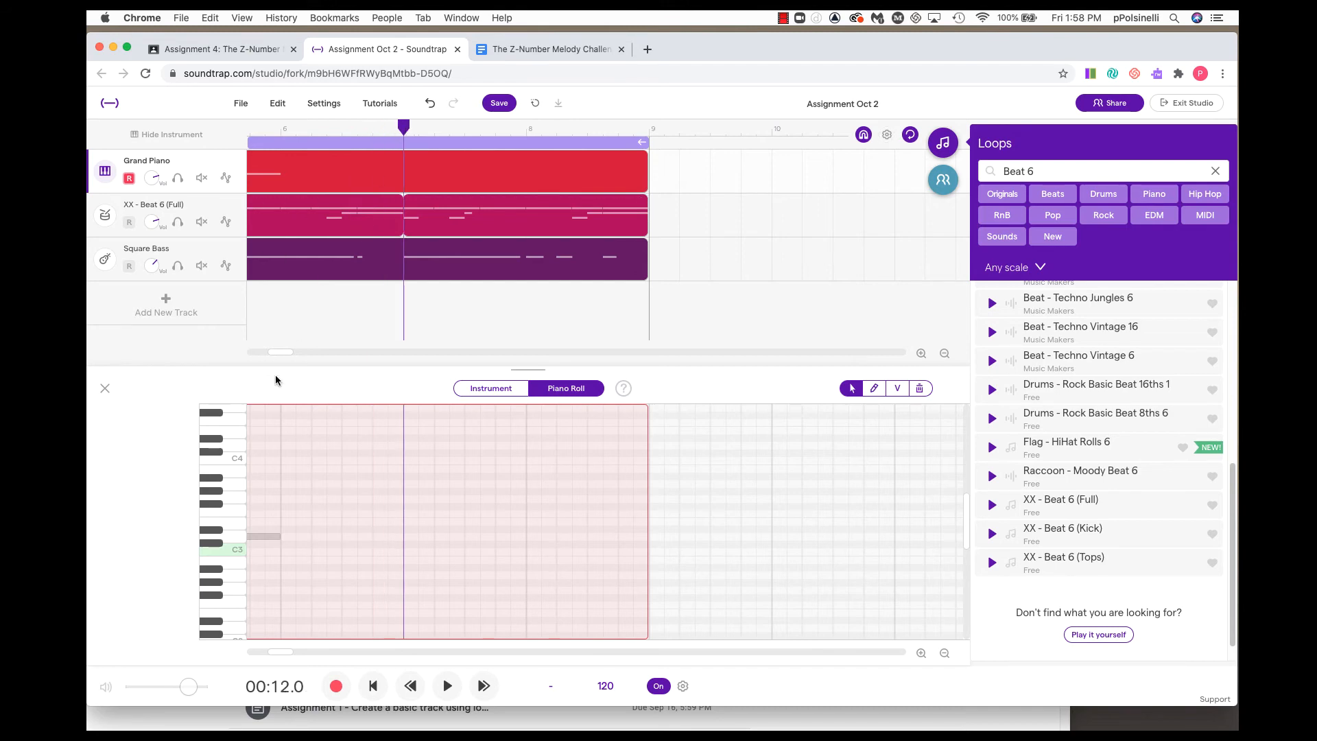
click(220, 480)
click(231, 486)
click(229, 484)
click(229, 498)
click(236, 491)
click(233, 487)
click(232, 496)
click(230, 549)
click(230, 548)
Show the Grand Piano's playable keyboard and shift it down two octaves so that it starts at C1
click(498, 386)
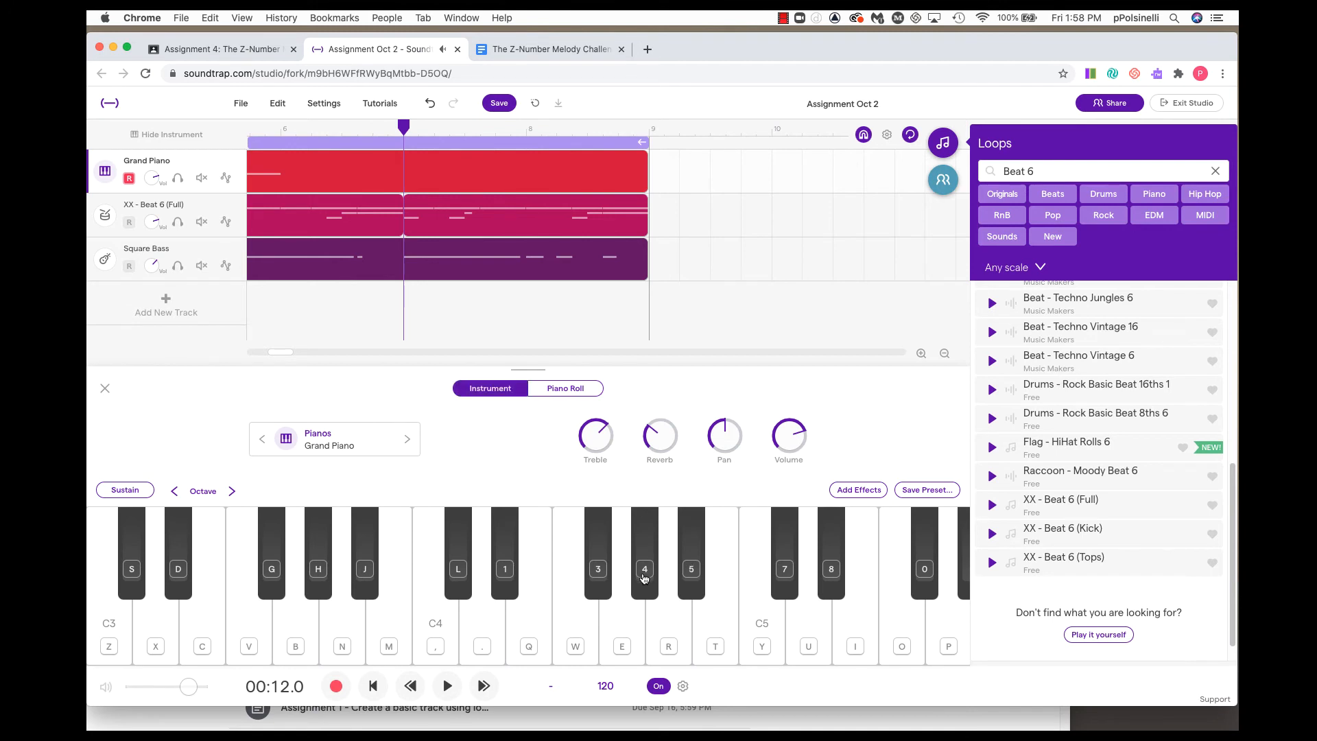
click(674, 619)
click(175, 491)
click(175, 491)
Work out and rehearse a descending ending phrase on the keyboard using A2, G2, D2 and C2
click(640, 617)
click(669, 619)
click(667, 617)
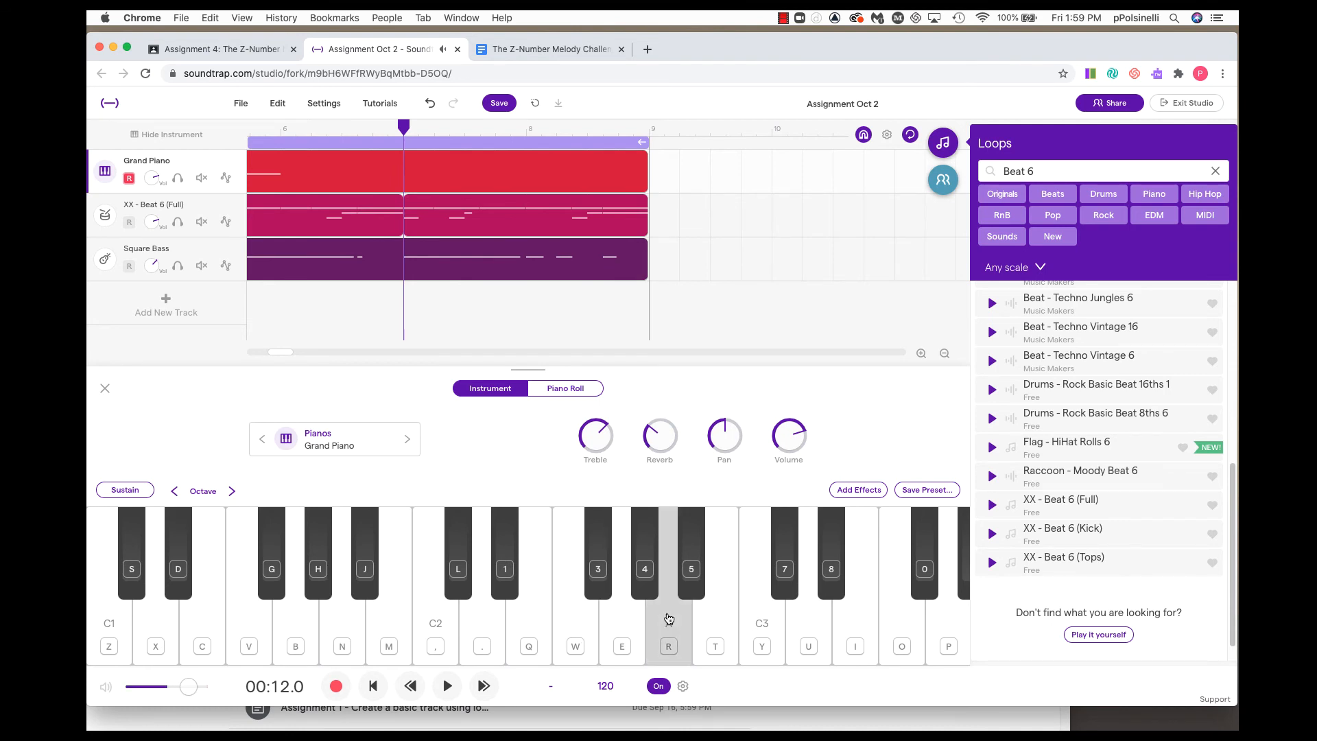
click(625, 621)
click(664, 619)
click(617, 621)
click(673, 627)
click(615, 629)
click(491, 625)
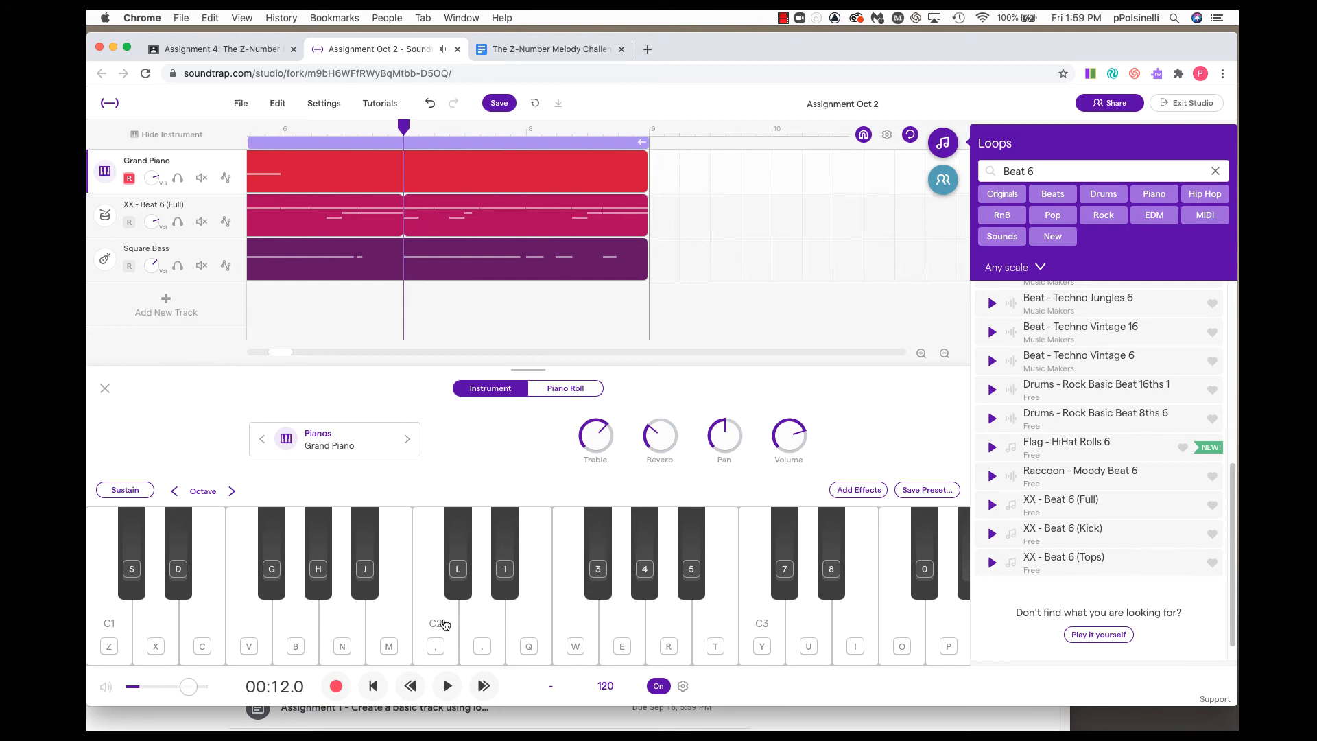
click(444, 623)
key(r)
key(e)
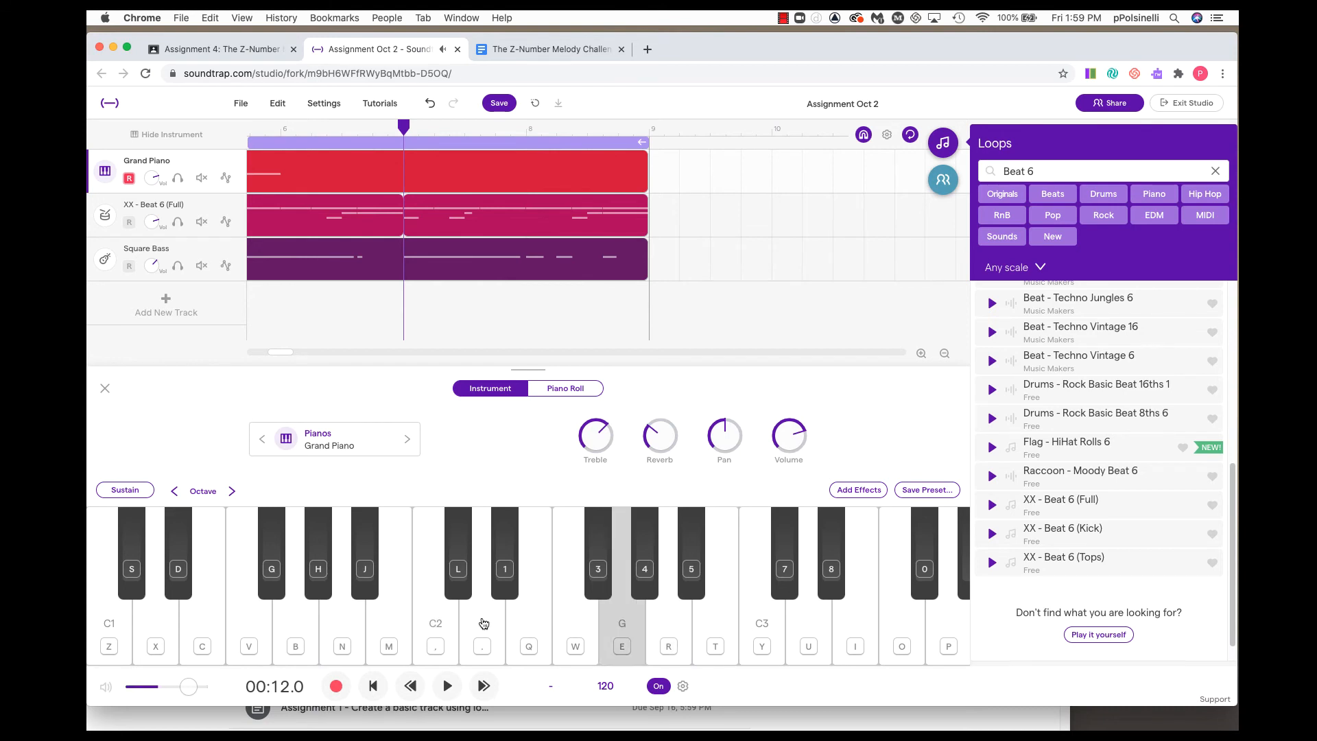
key(period)
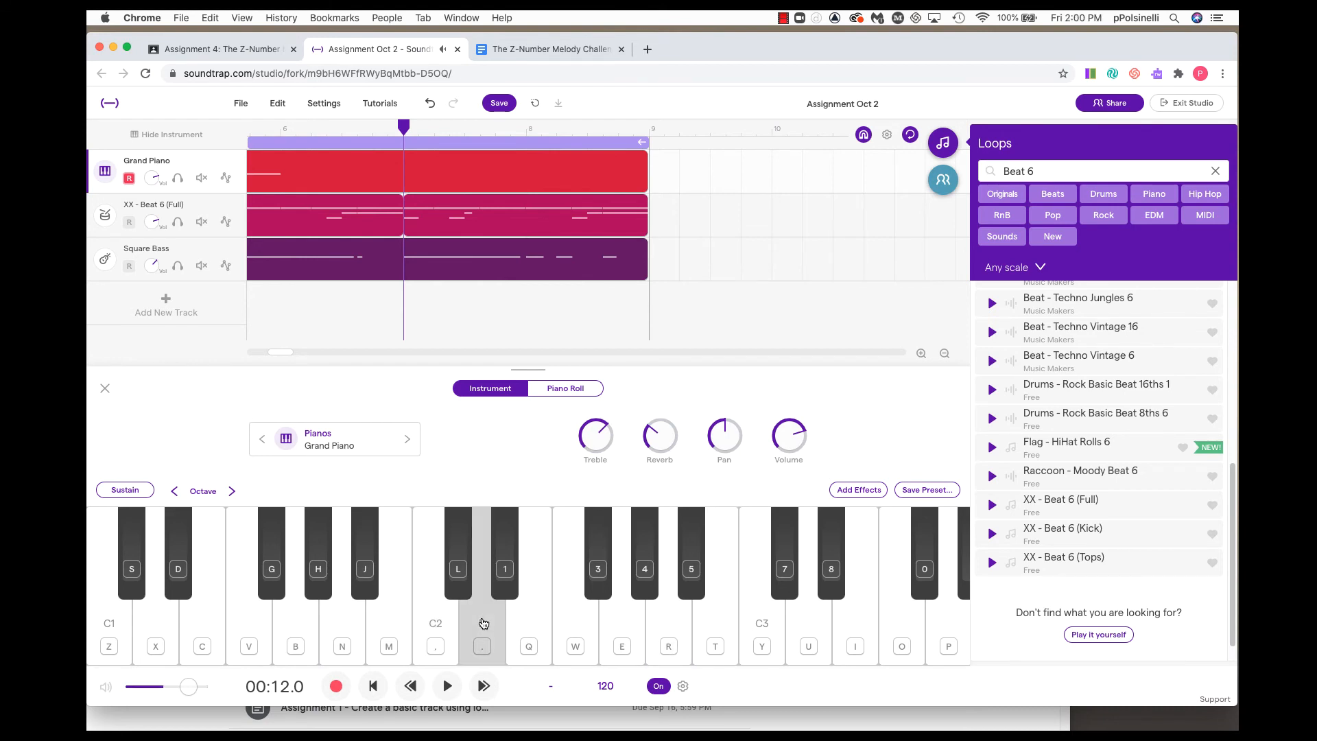
key(comma)
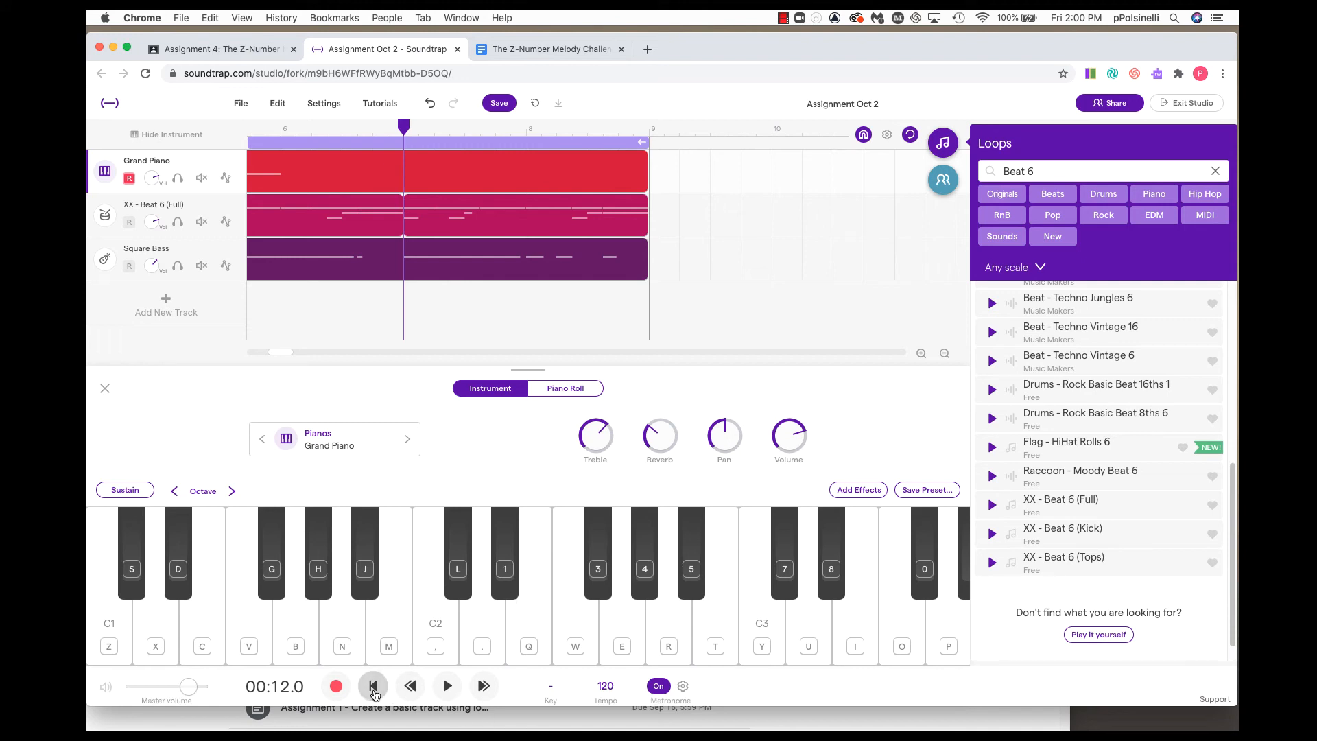
Record from the start on the Grand Piano track, playing A2, G2, D2 and C2 across bars 7 and 8
click(373, 687)
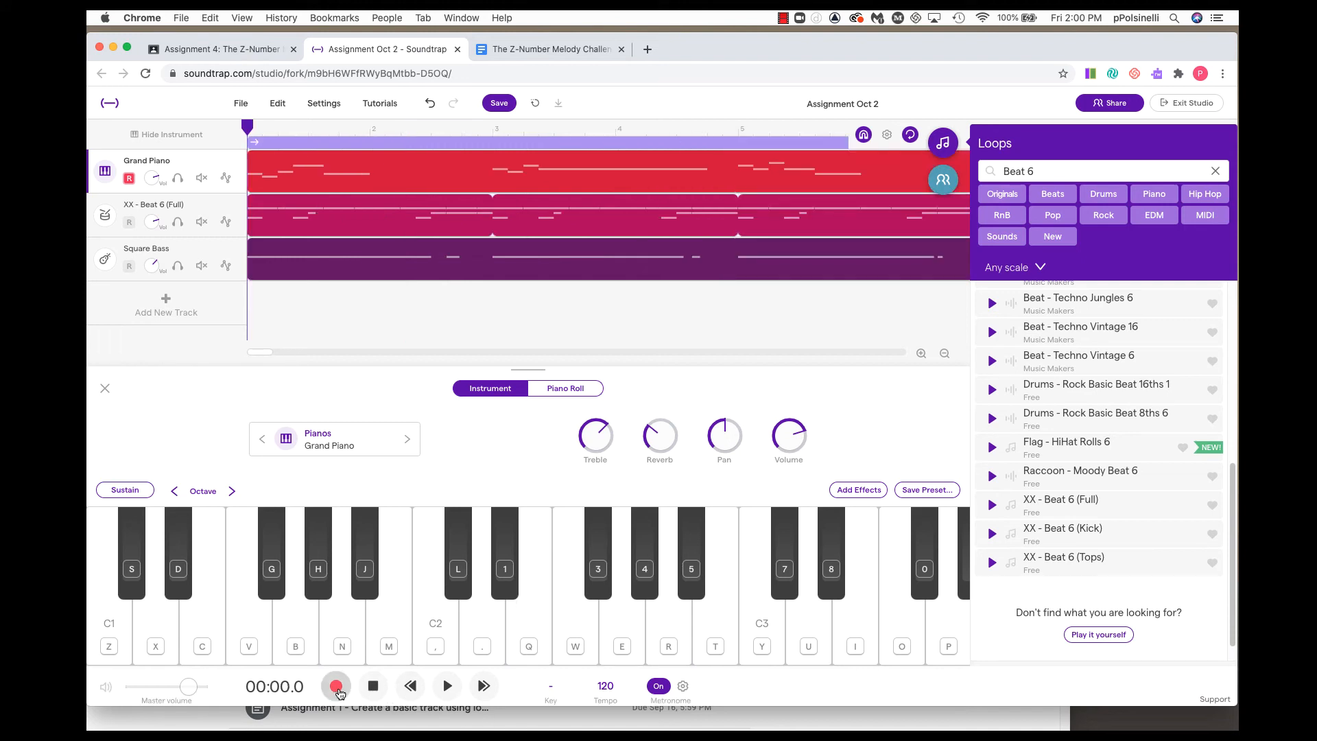
click(336, 687)
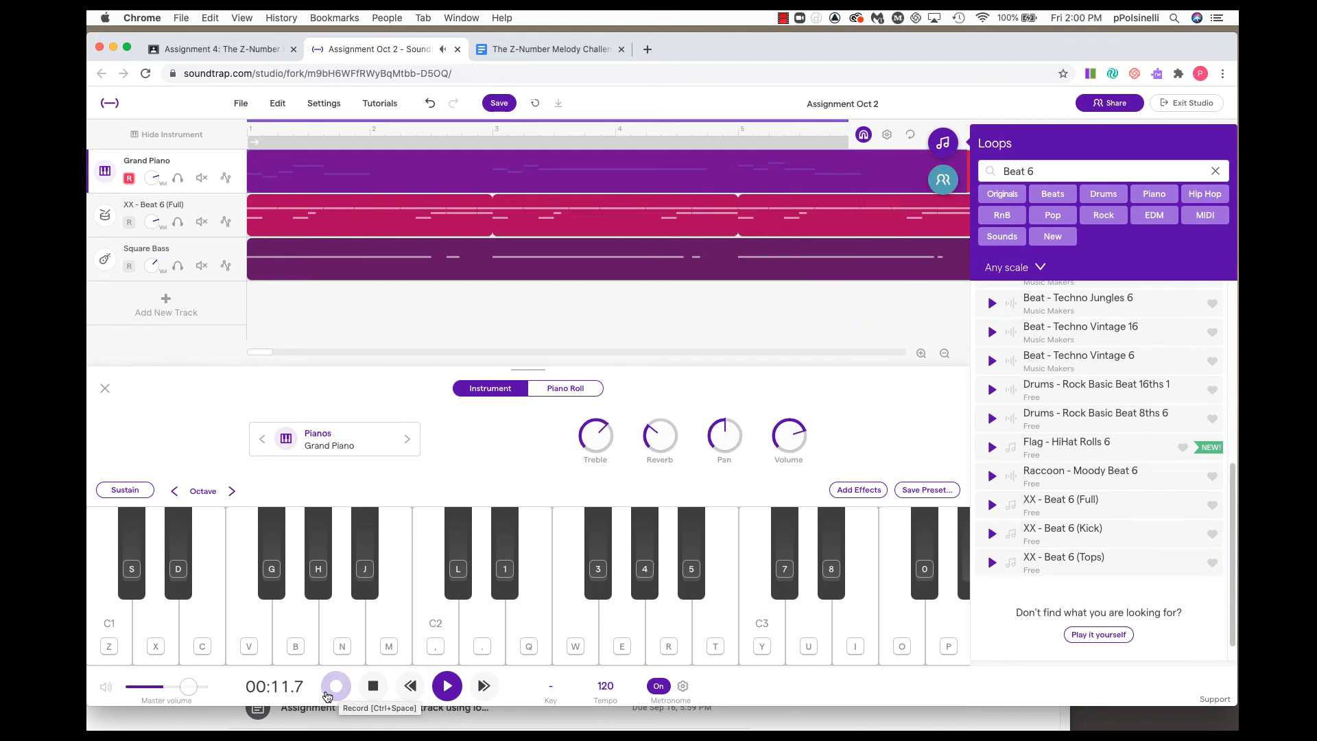
key(r)
key(e)
key(period)
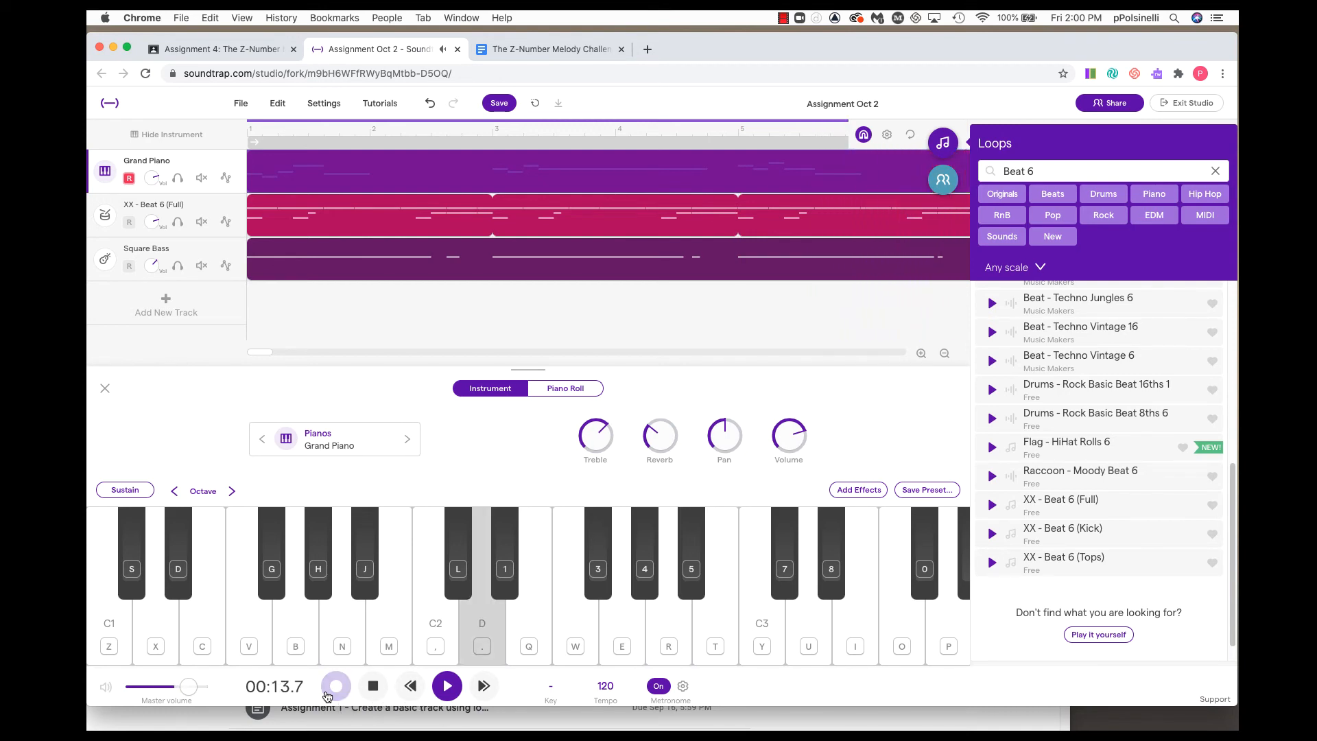
key(comma)
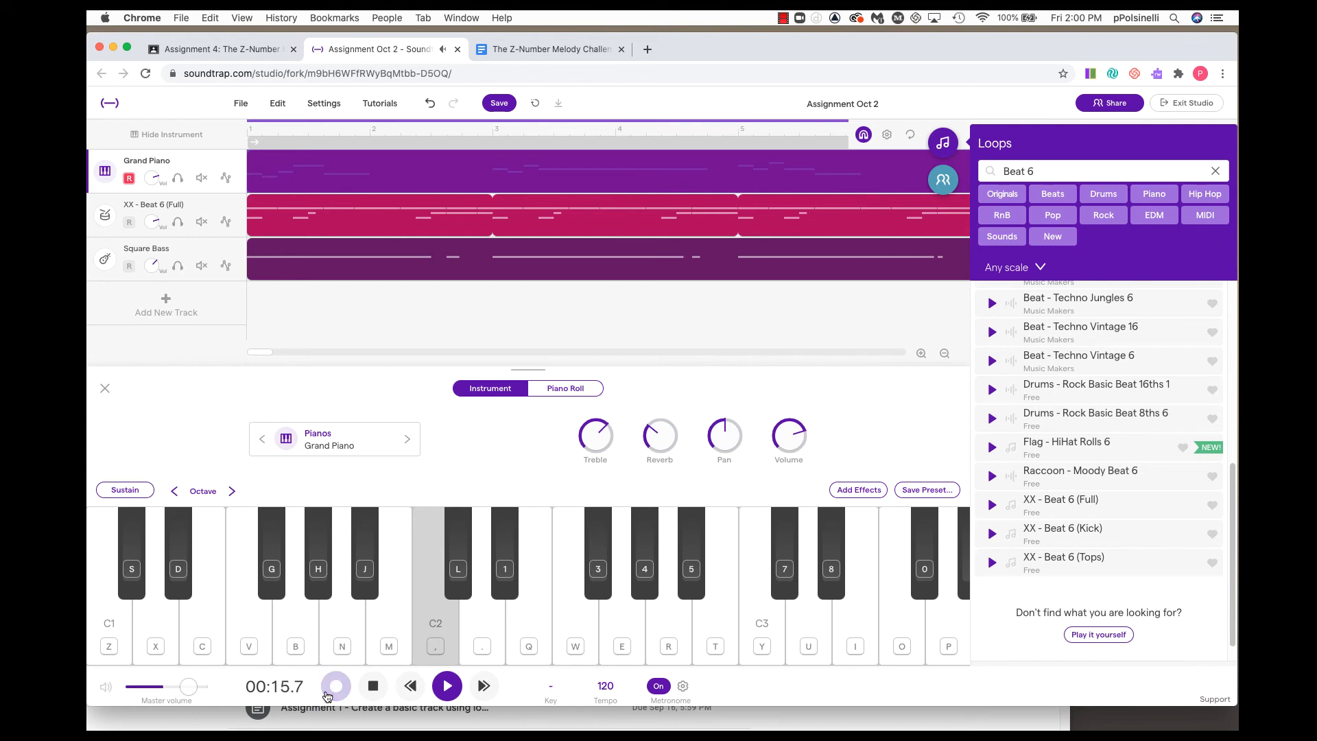
click(327, 696)
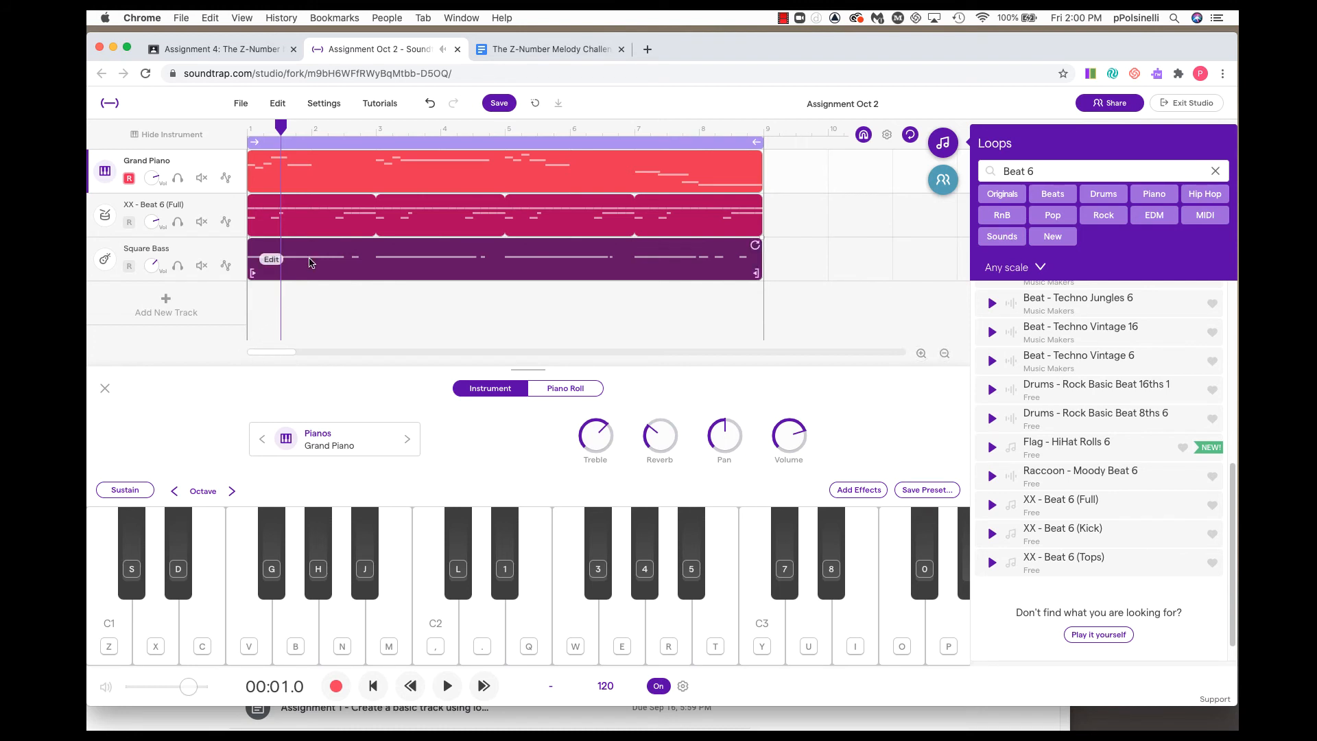
Play the arrangement from the start to review the melody with its recorded ending
drag(281, 127, 248, 129)
key(space)
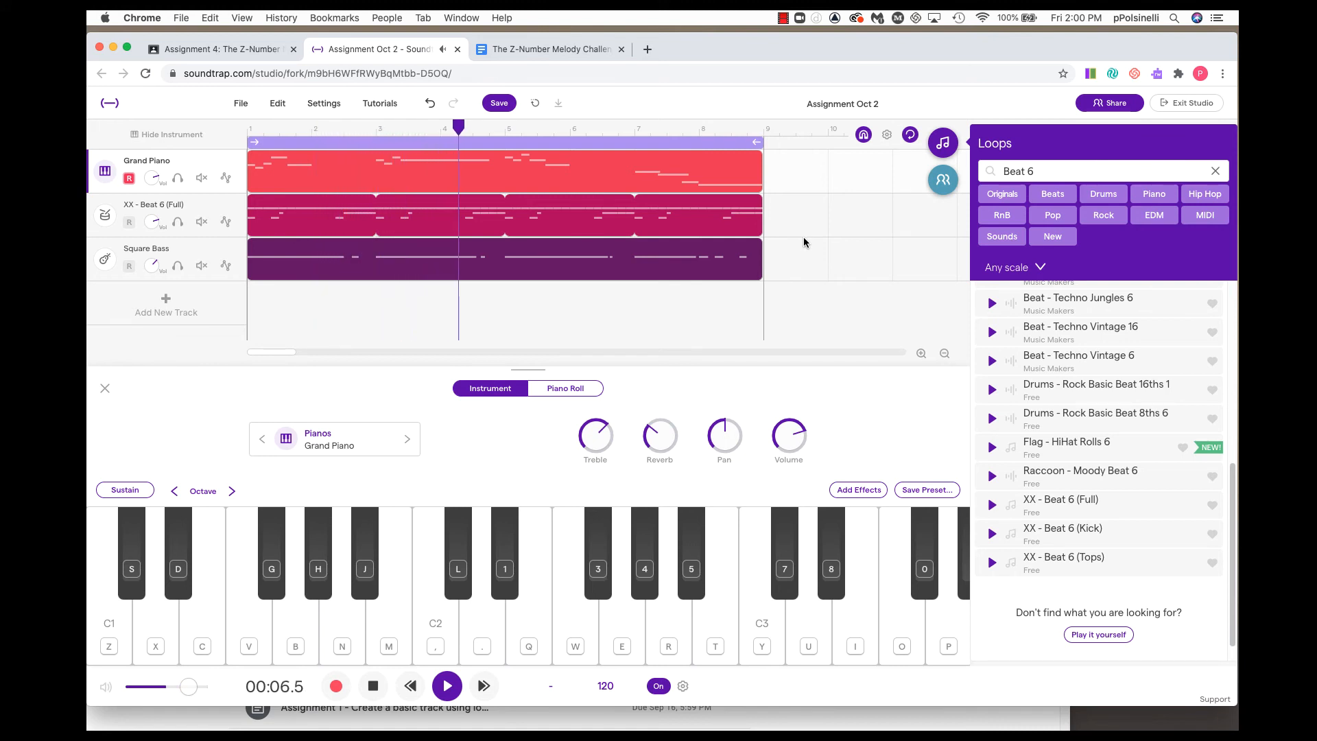
key(space)
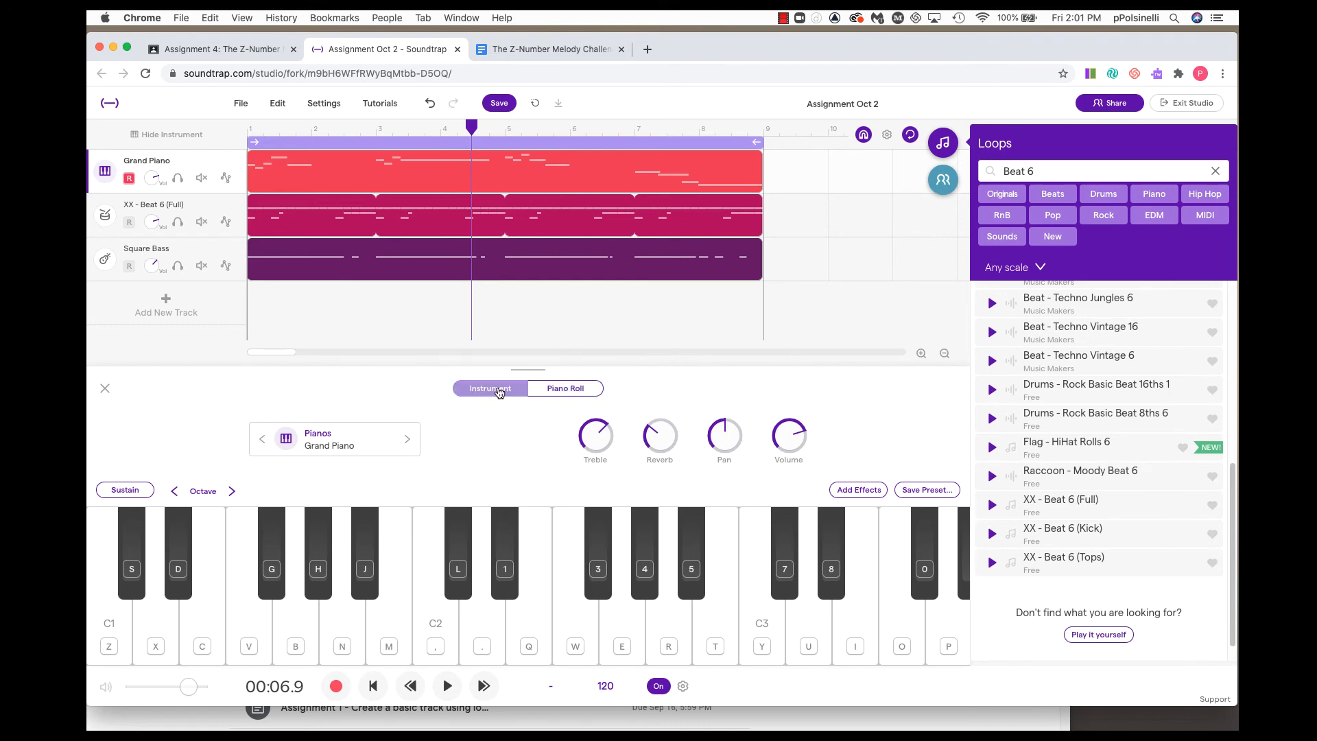
Change the Grand Piano track's instrument to the Blind Lead preset from the synth leads, previewing it first
click(347, 439)
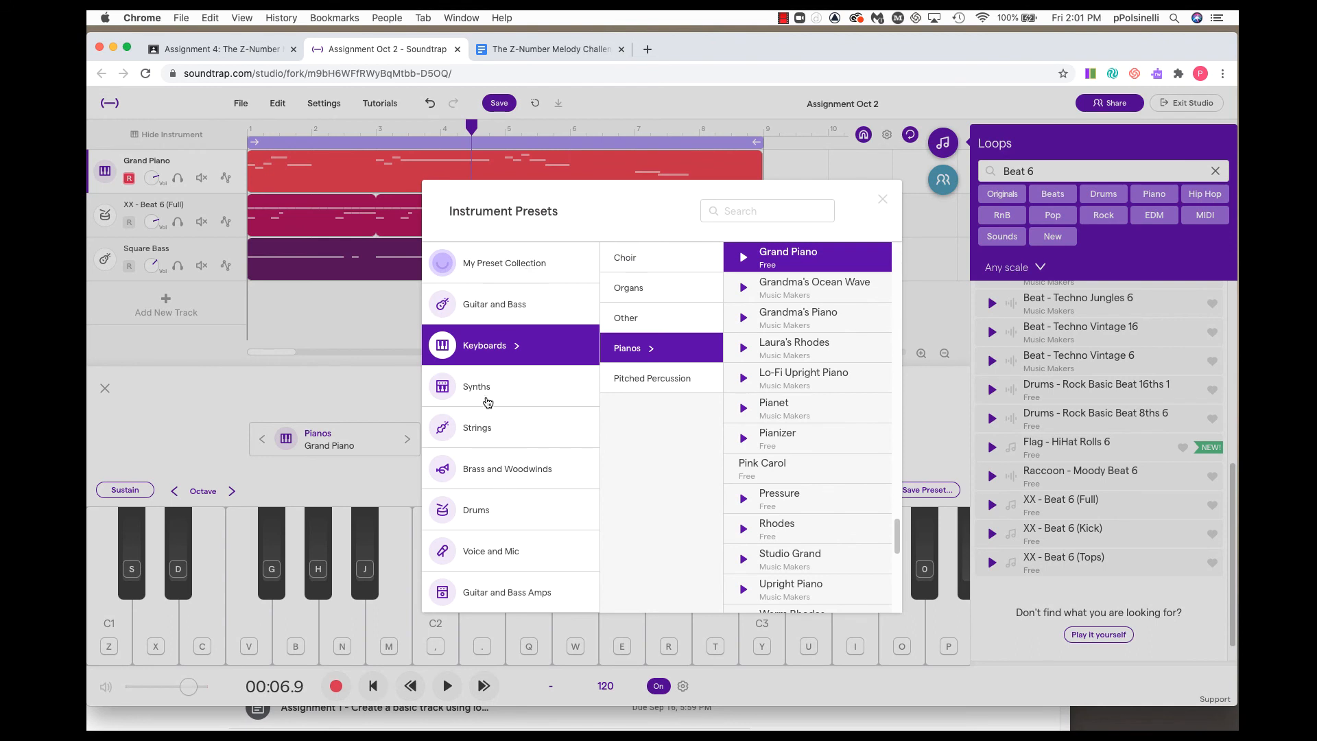
click(486, 397)
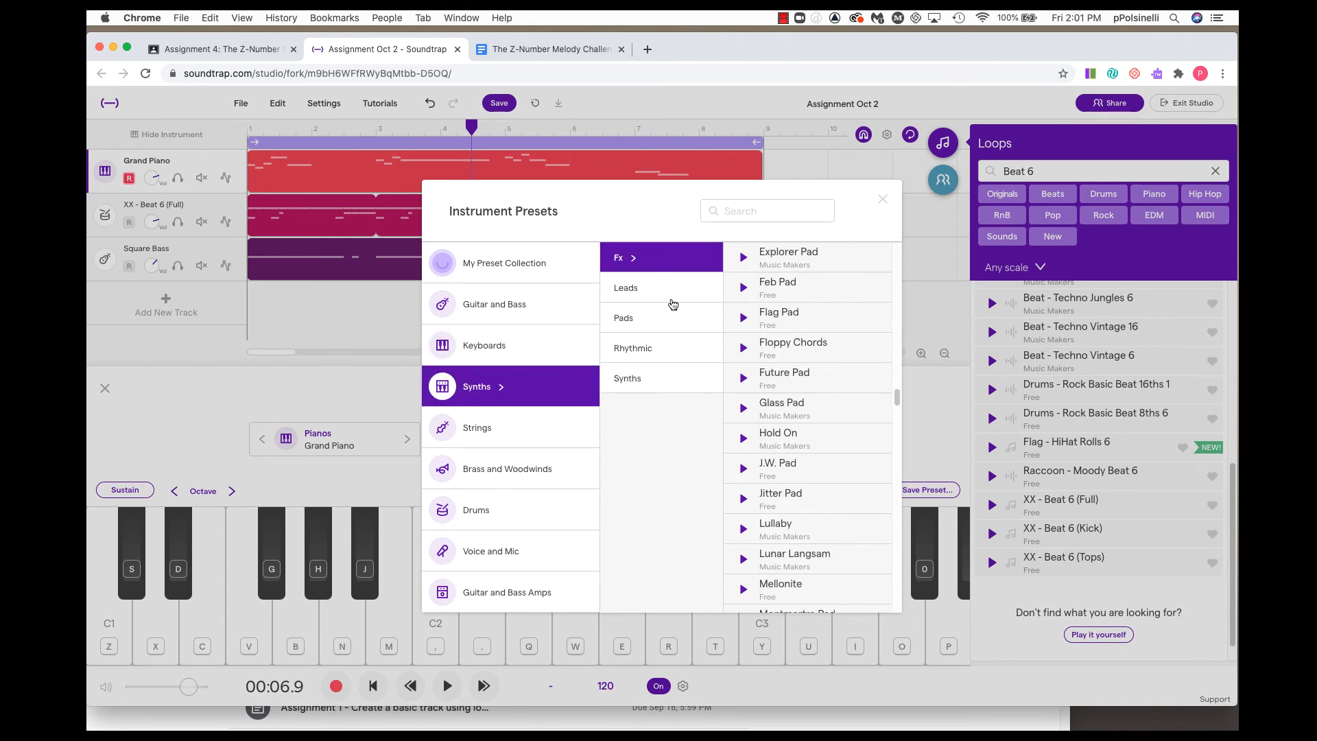
click(639, 294)
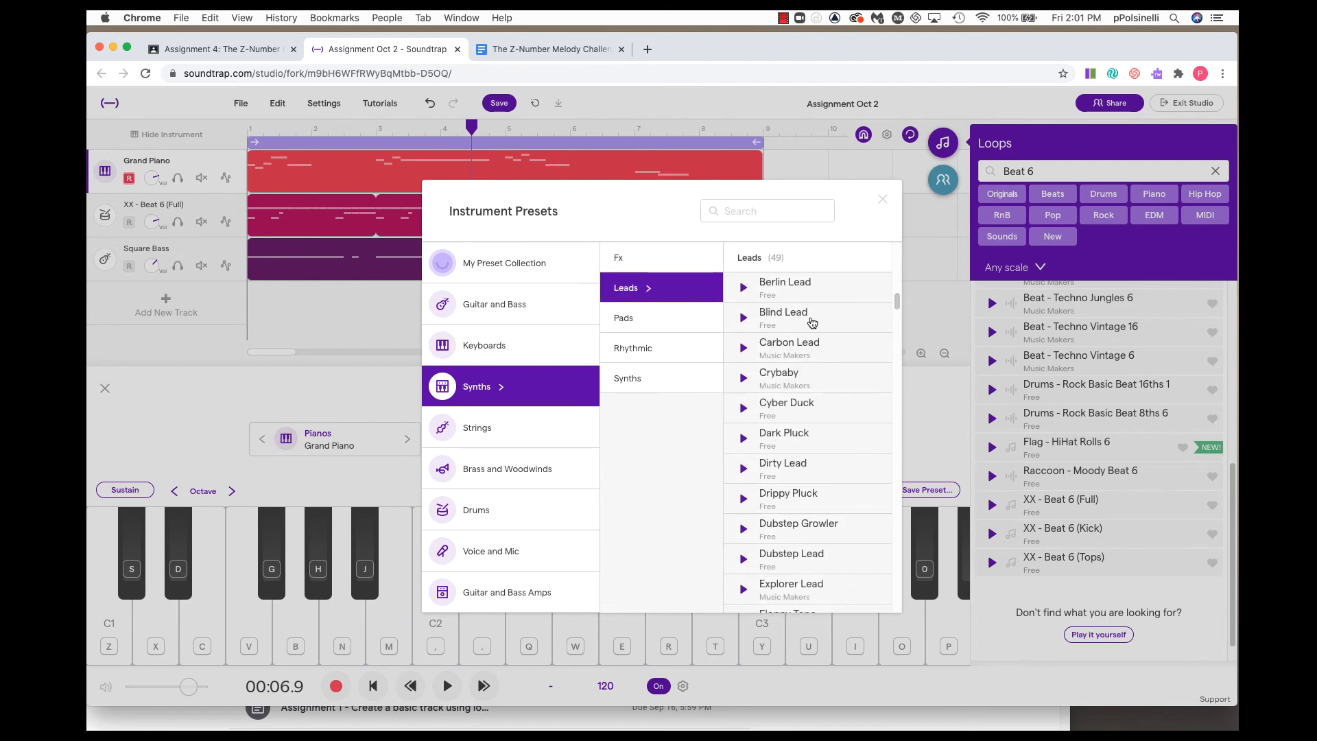
click(743, 318)
click(790, 318)
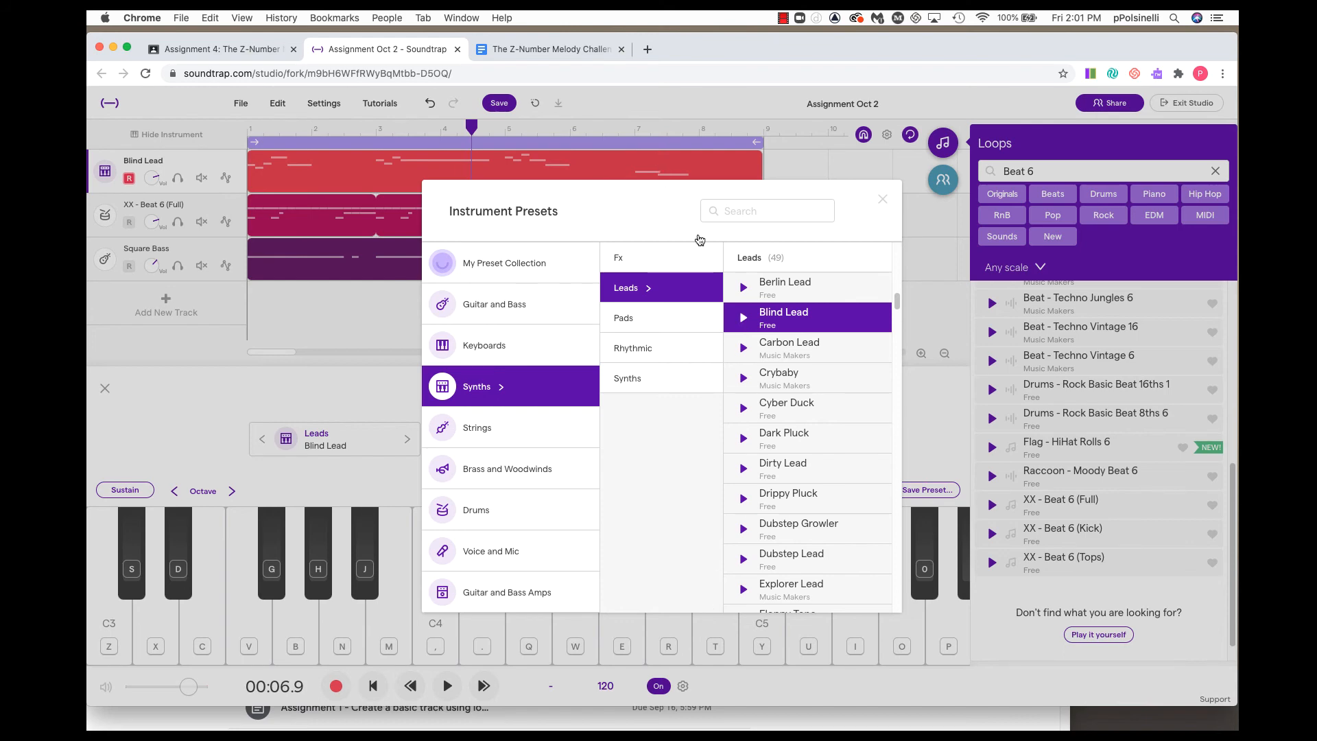
click(806, 321)
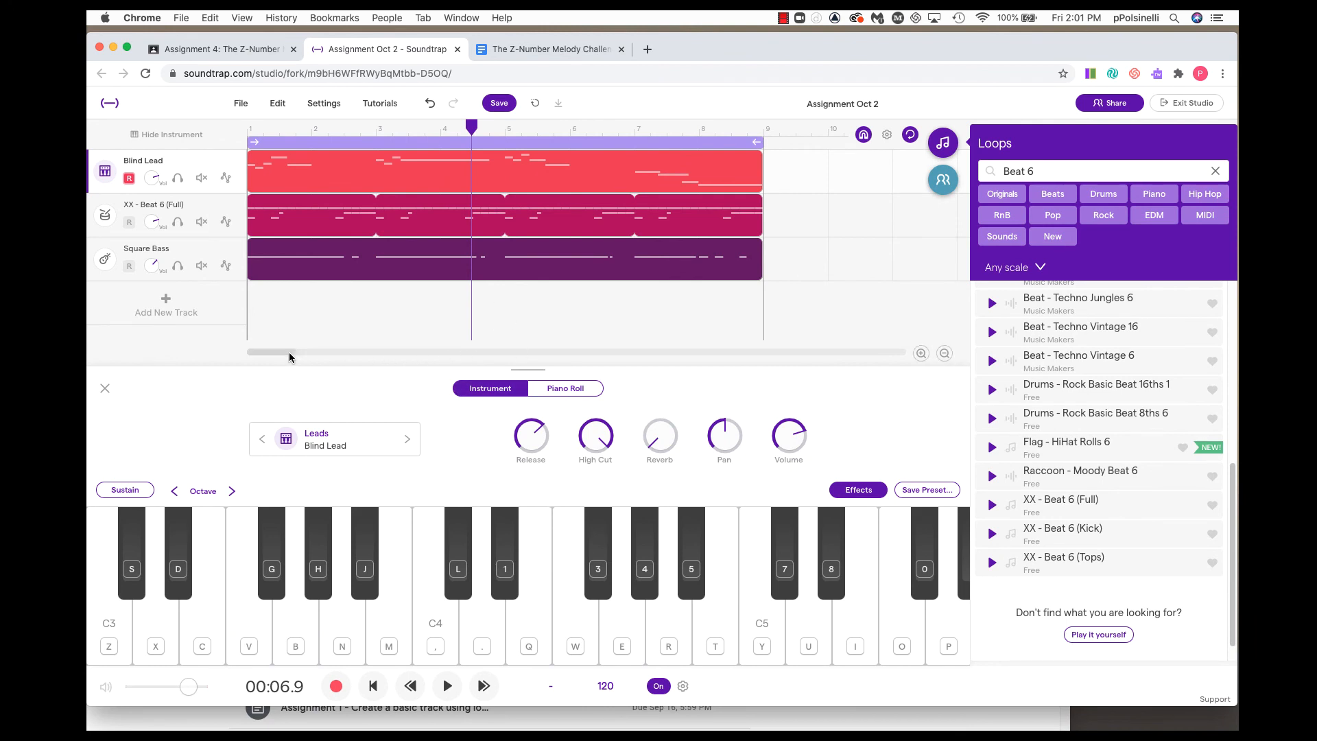
Play the arrangement to hear the melody with the Blind Lead instrument
key(space)
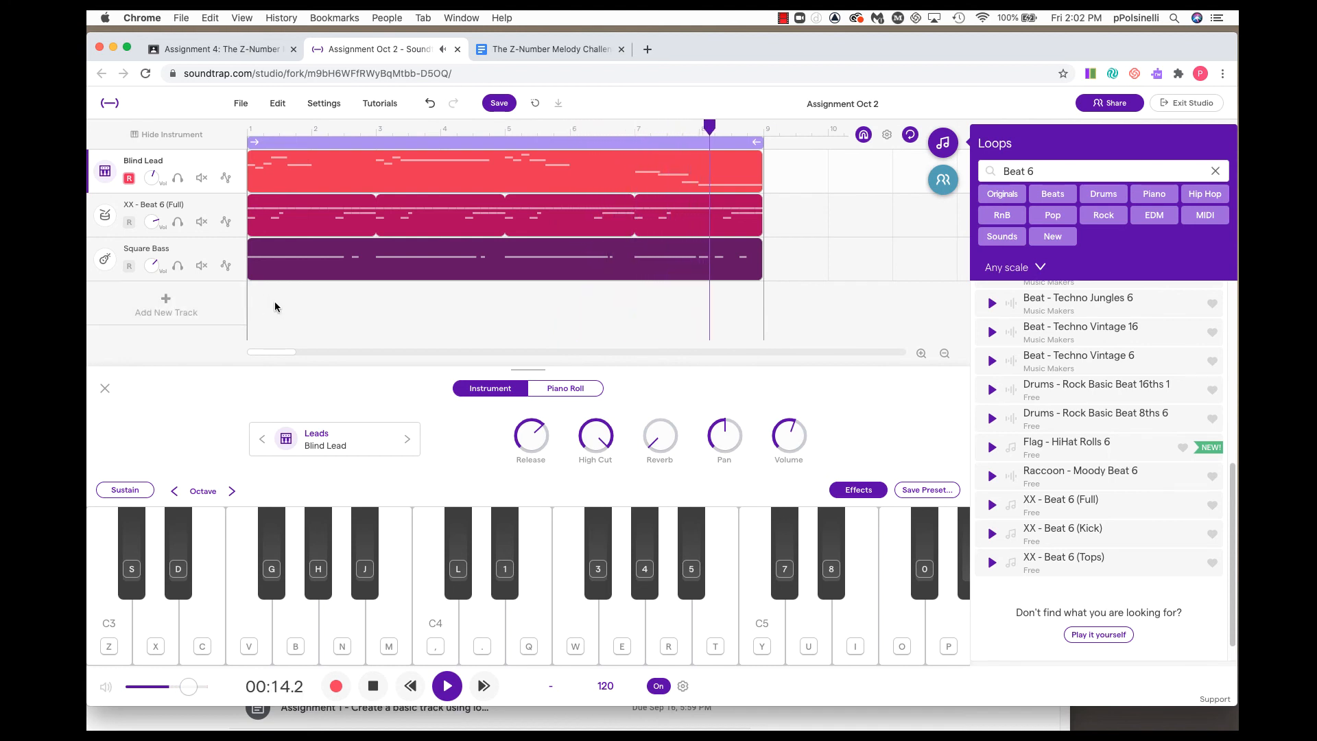
key(space)
Open the Blind Lead region in the piano roll and examine the motifs in bars 1, 3 and 5 and the ending phrase
double_click(351, 171)
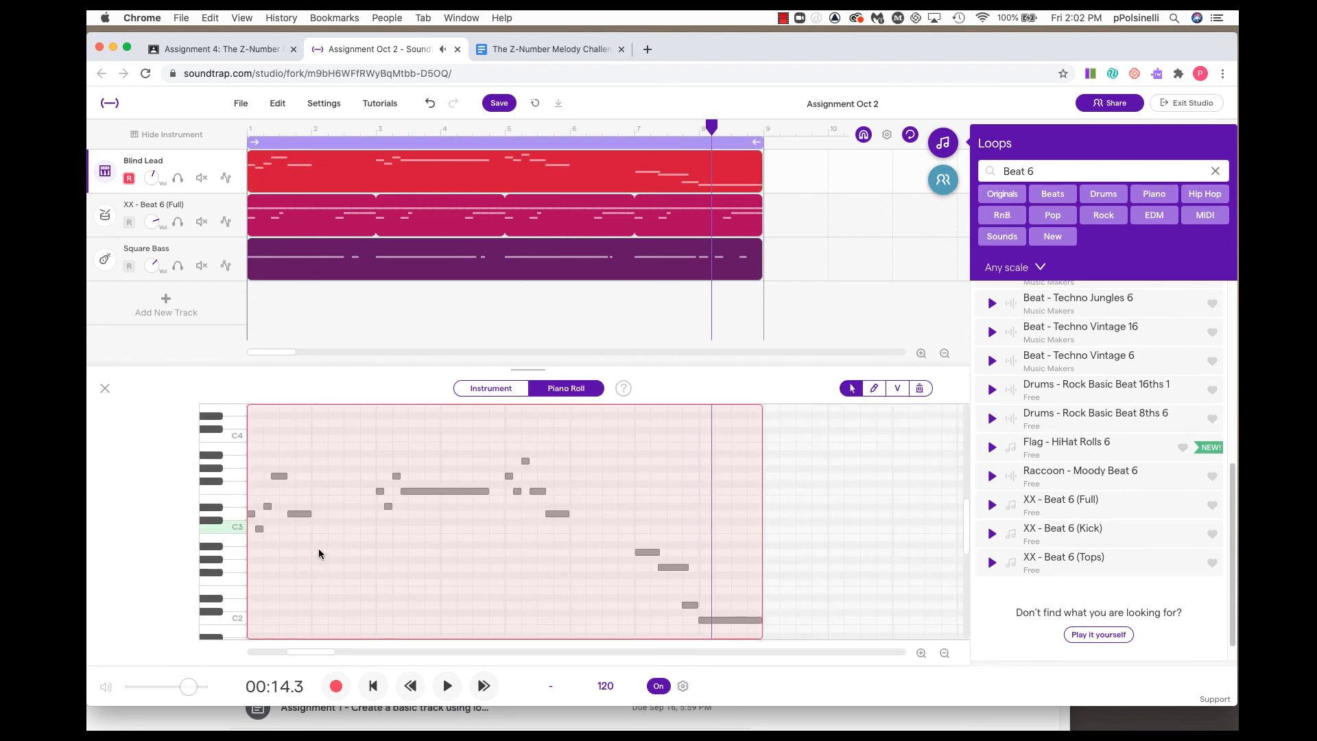
drag(323, 442, 250, 545)
click(380, 449)
drag(363, 525, 395, 537)
drag(502, 451, 521, 504)
drag(627, 484, 626, 566)
click(539, 521)
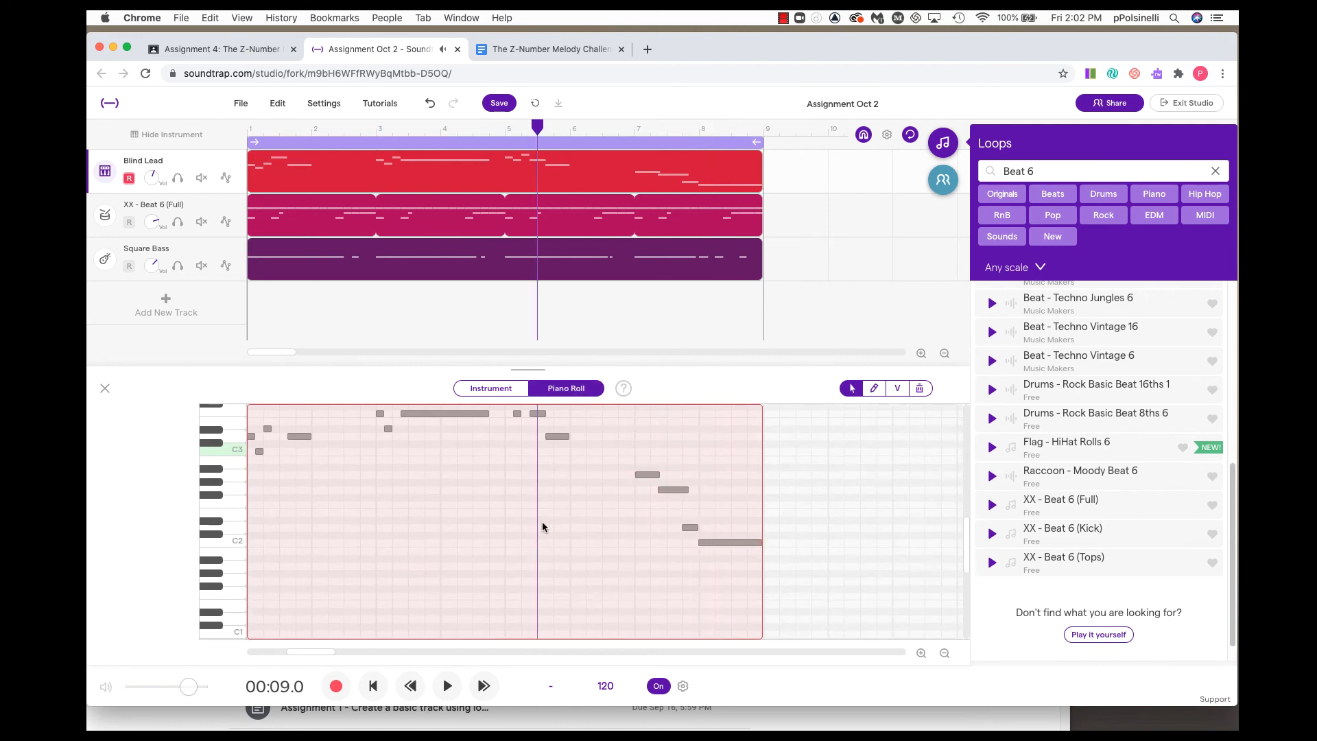
scroll(474, 529, up, 3)
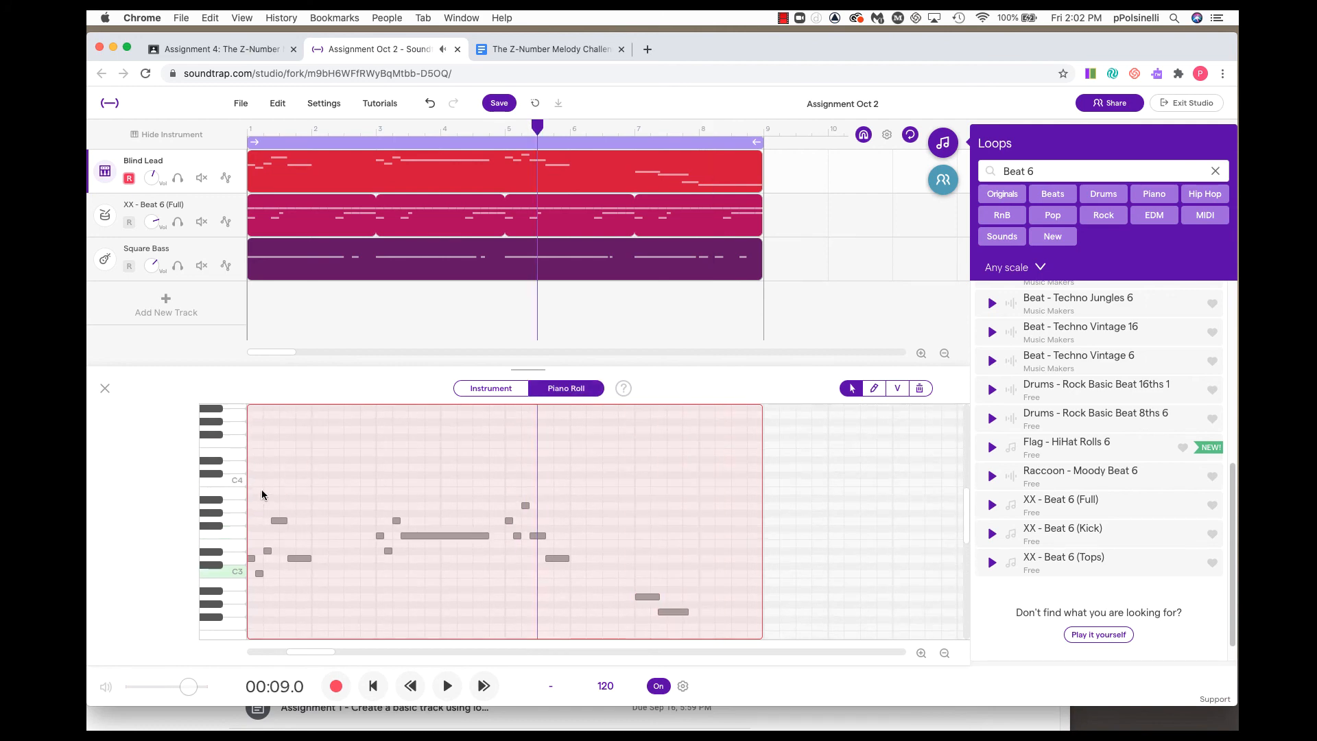
click(319, 499)
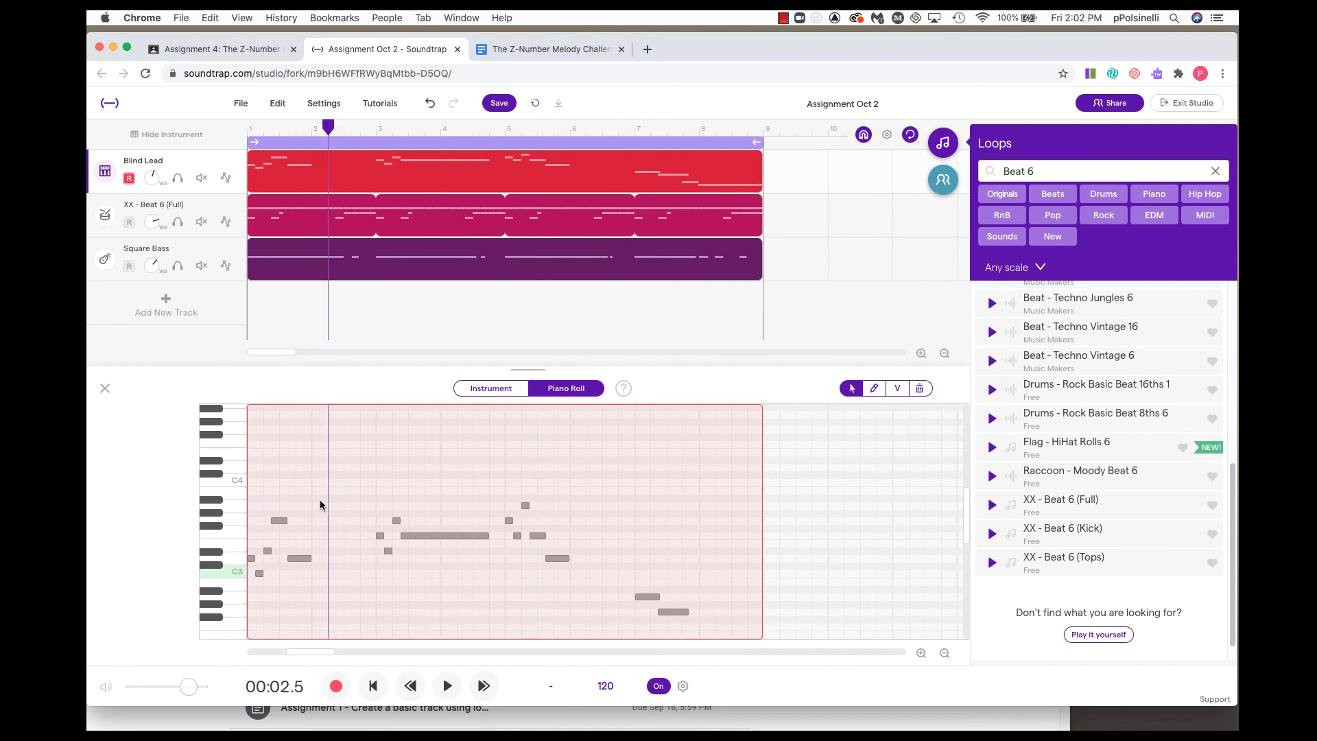
scroll(302, 487, down, 1)
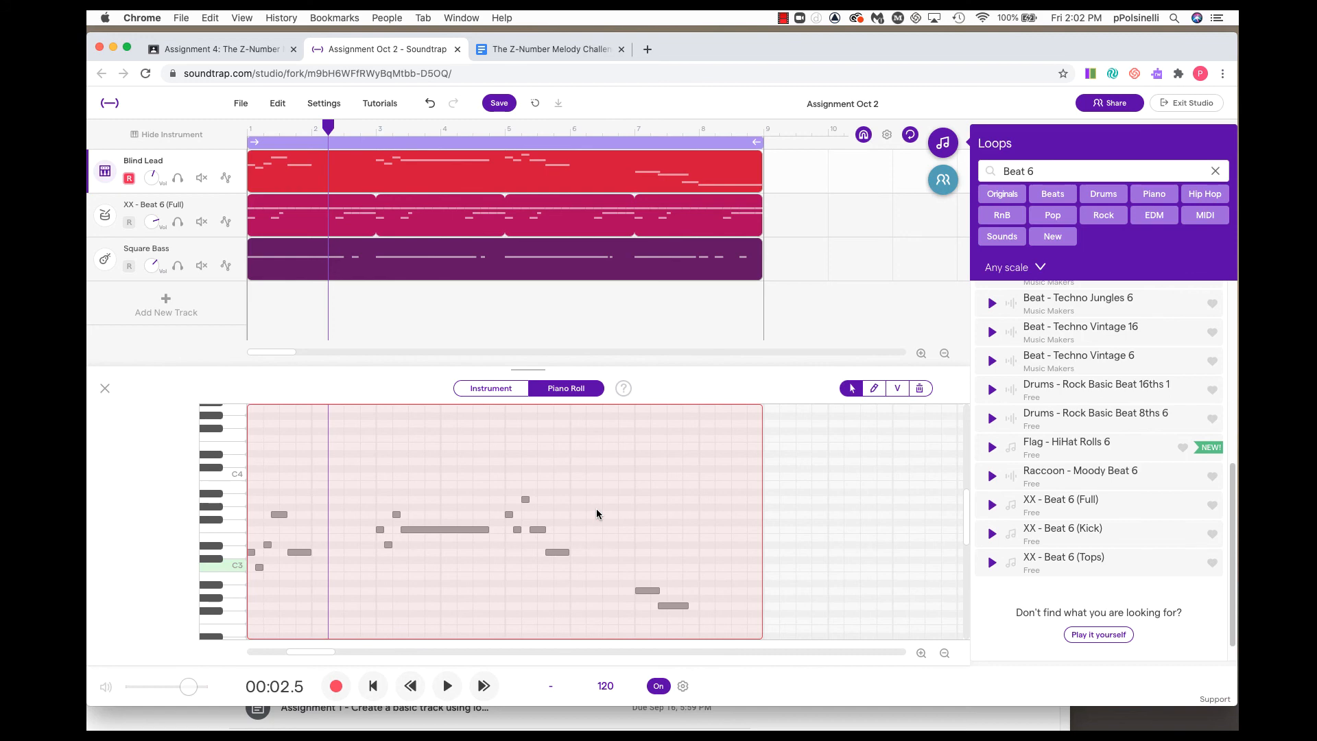
scroll(596, 510, down, 3)
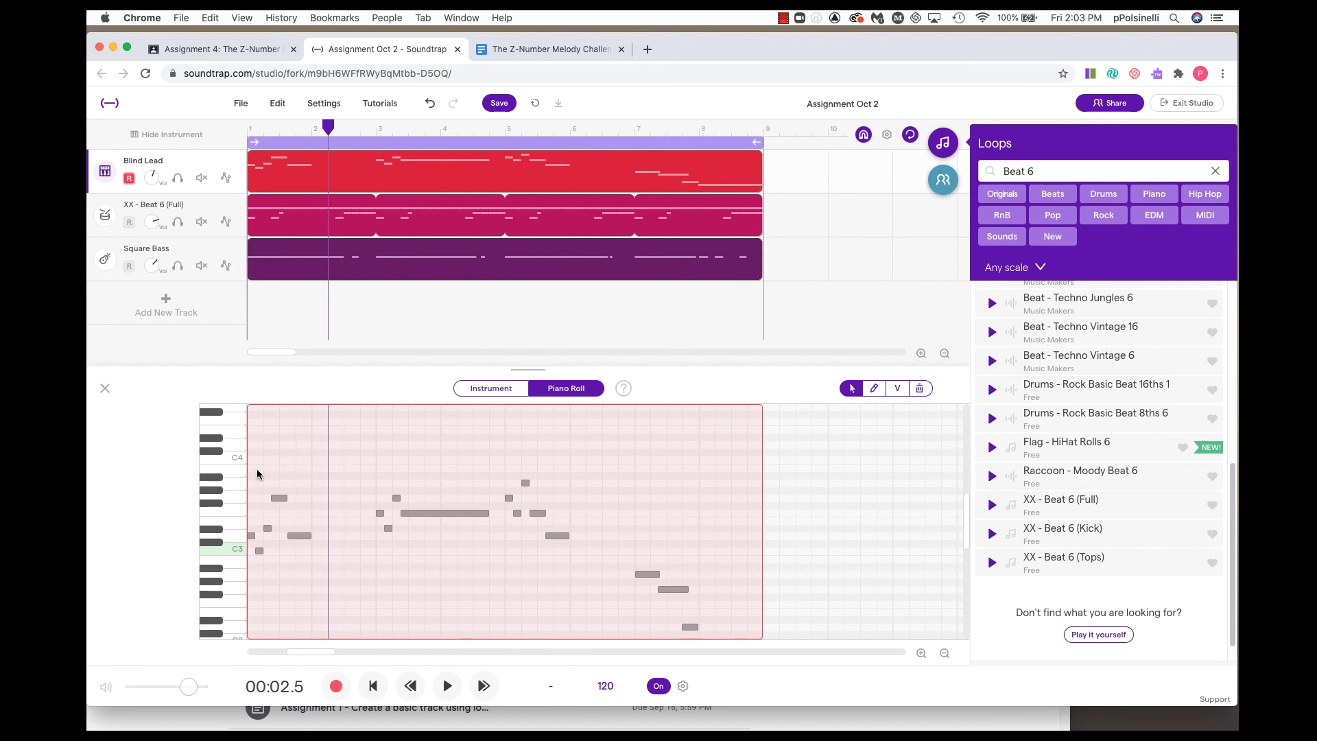
Highlight the opening notes of the motifs in bars 1, 3 and 5 and the descending notes in bar 7 to compare them
drag(263, 513, 270, 554)
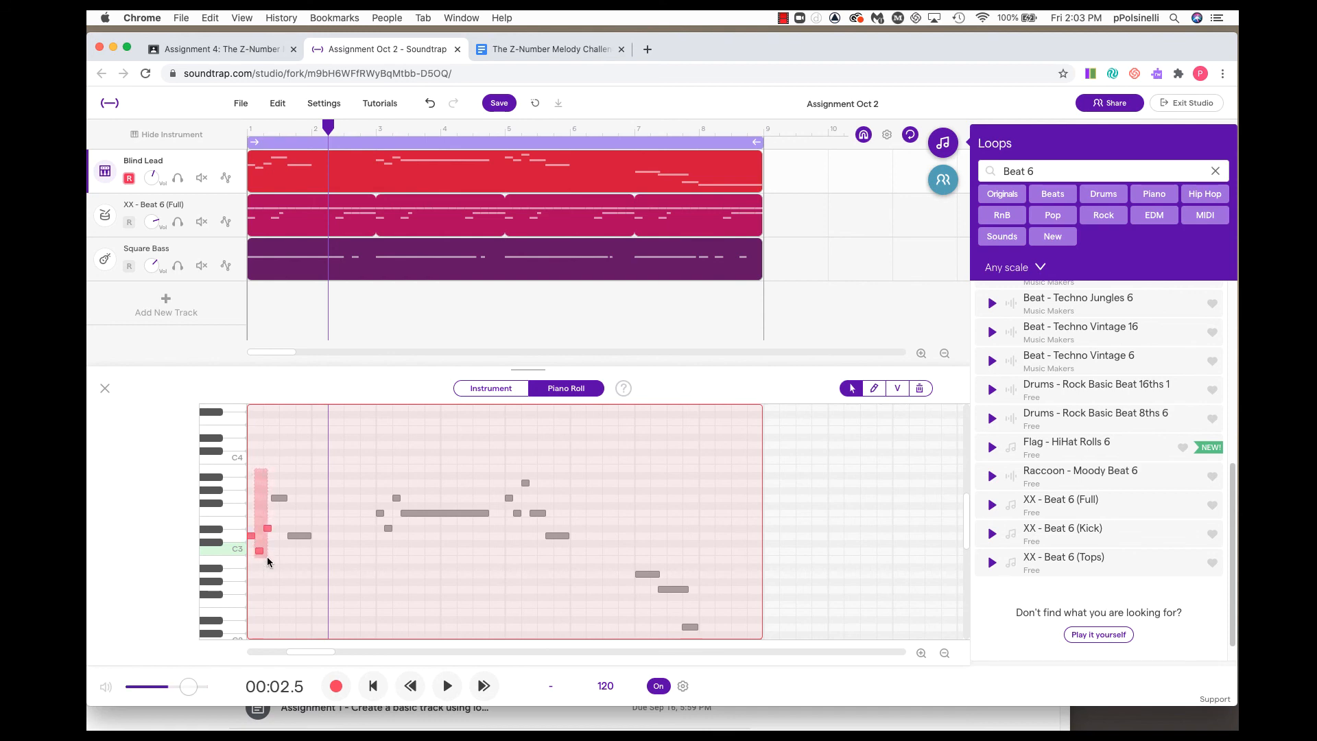
drag(390, 514, 399, 531)
drag(507, 465, 517, 527)
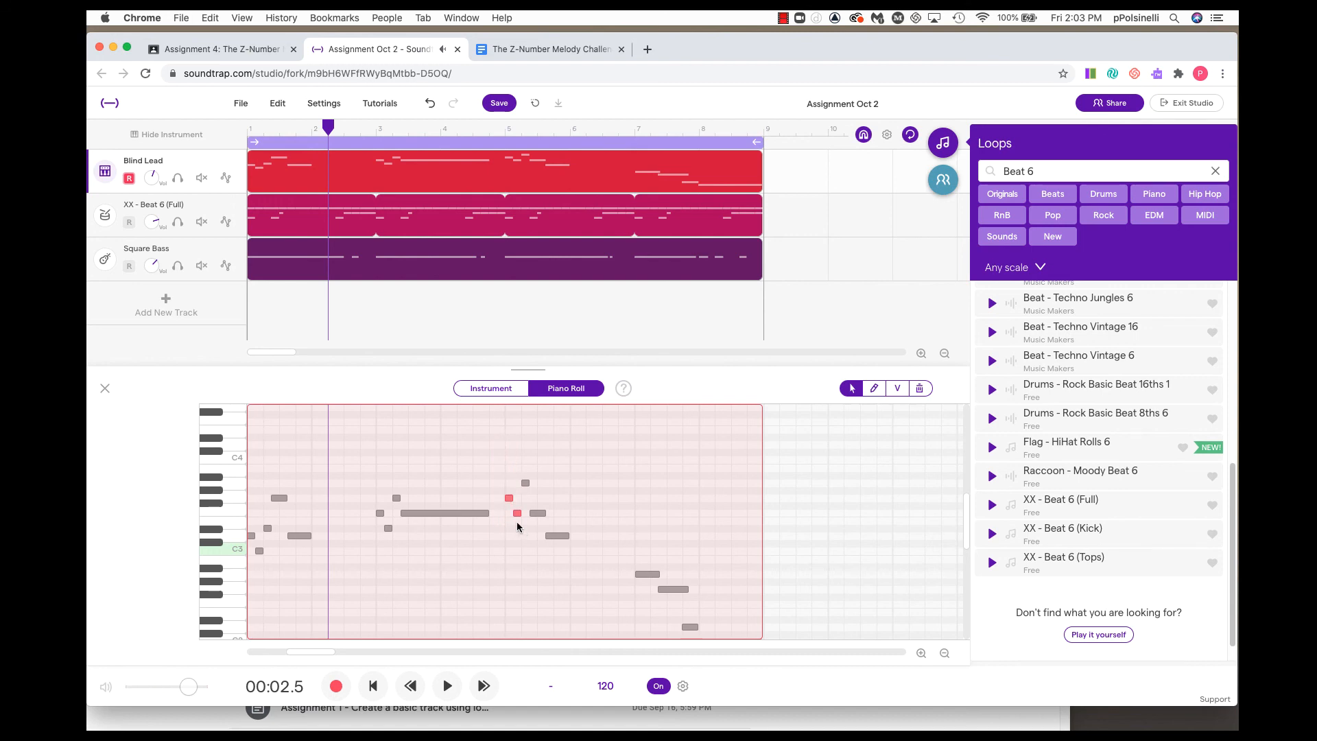
click(474, 447)
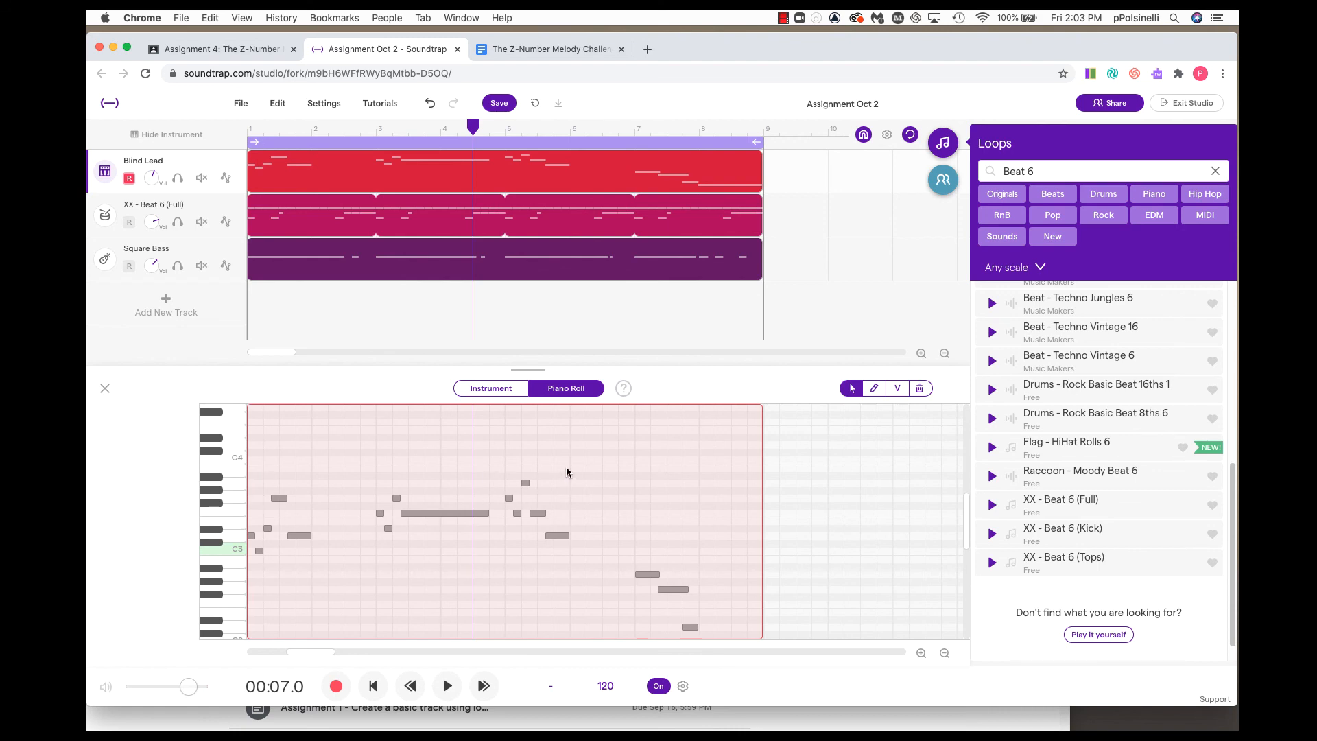
drag(688, 622, 689, 623)
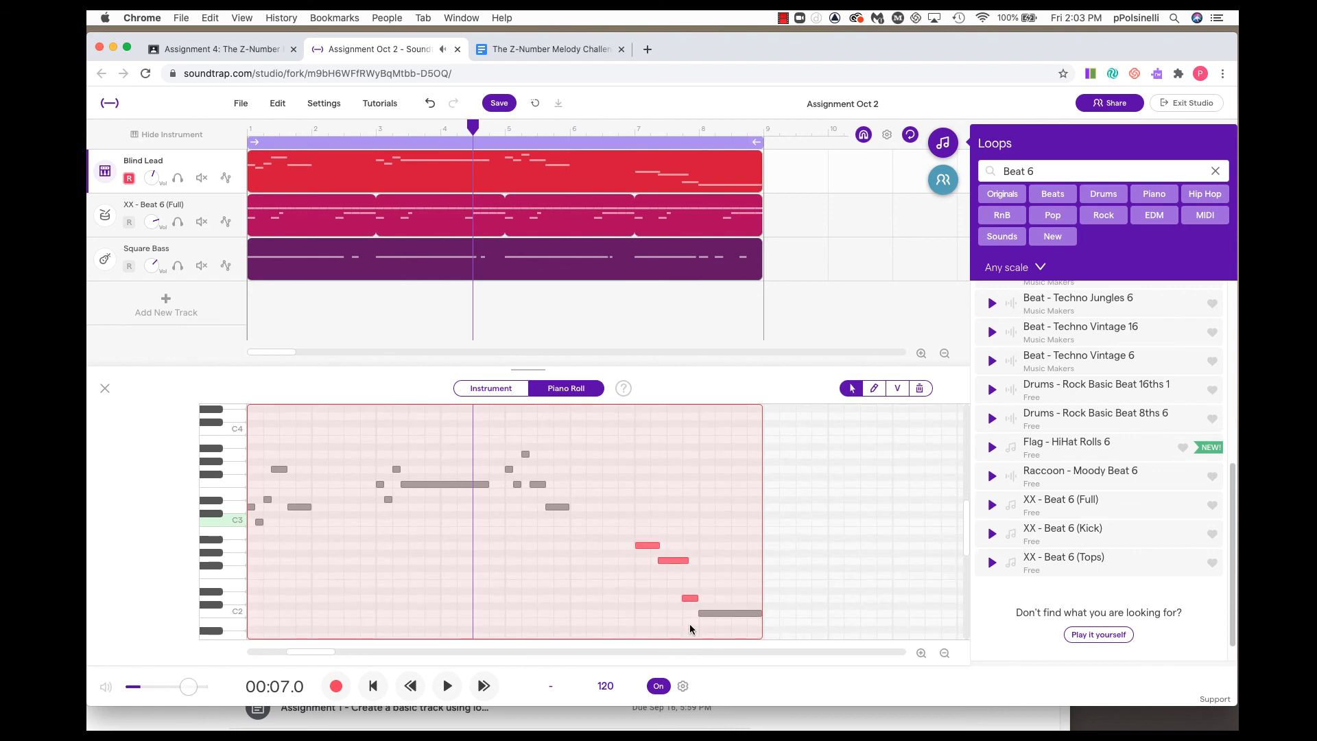
click(562, 611)
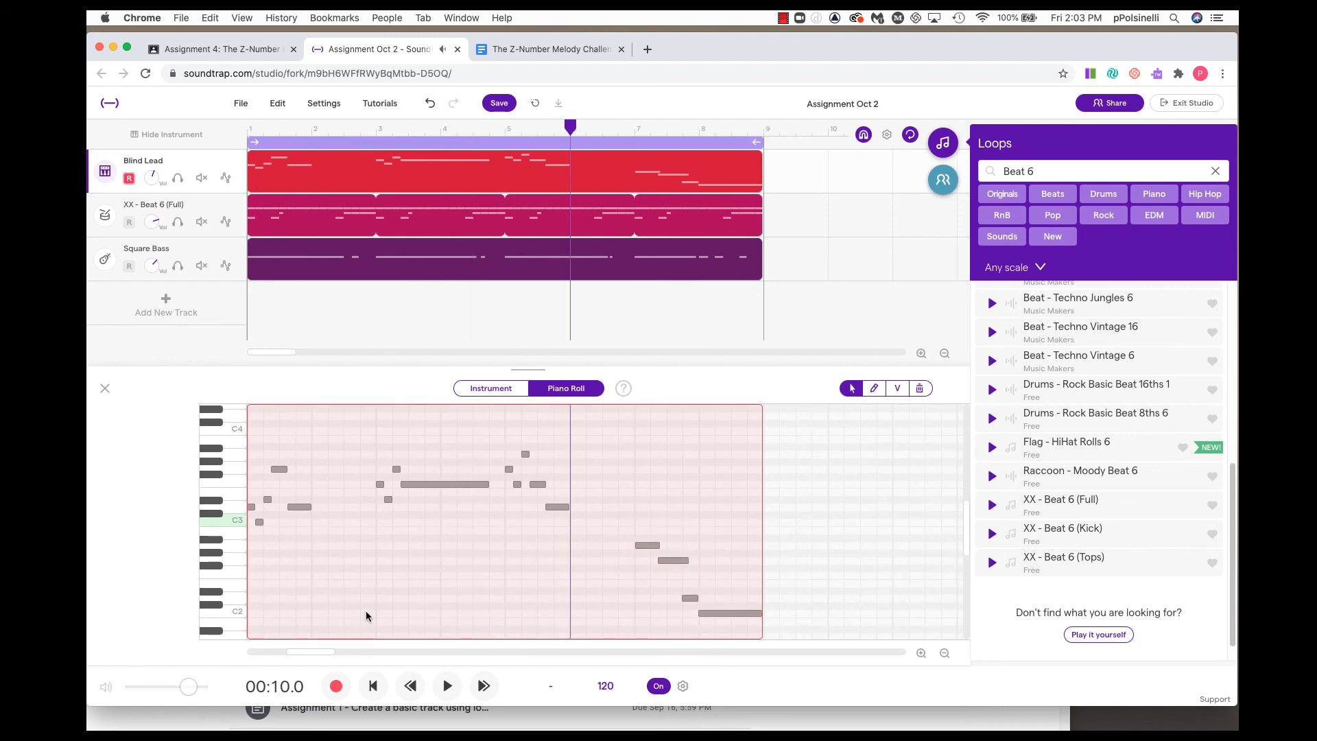
Return the playhead to the start and play the arrangement to review the finished melody with the beat and bass
click(361, 685)
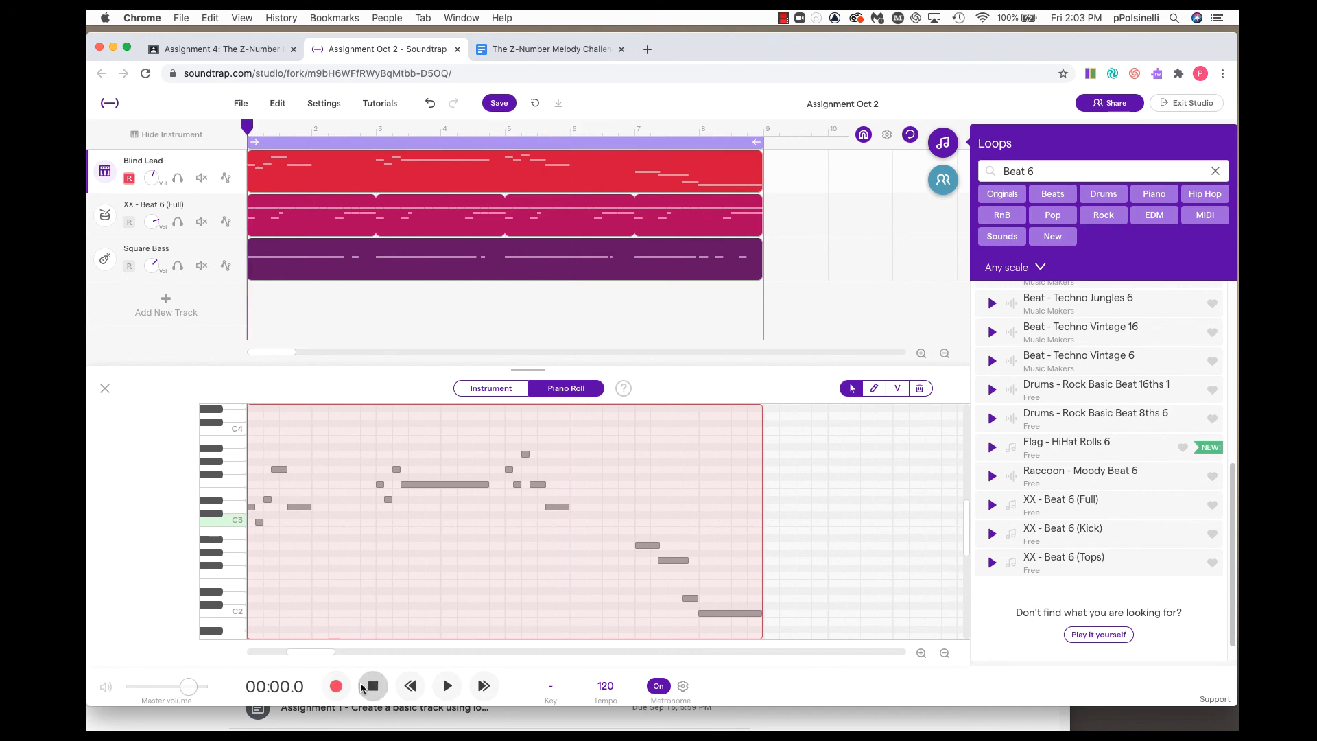
click(451, 690)
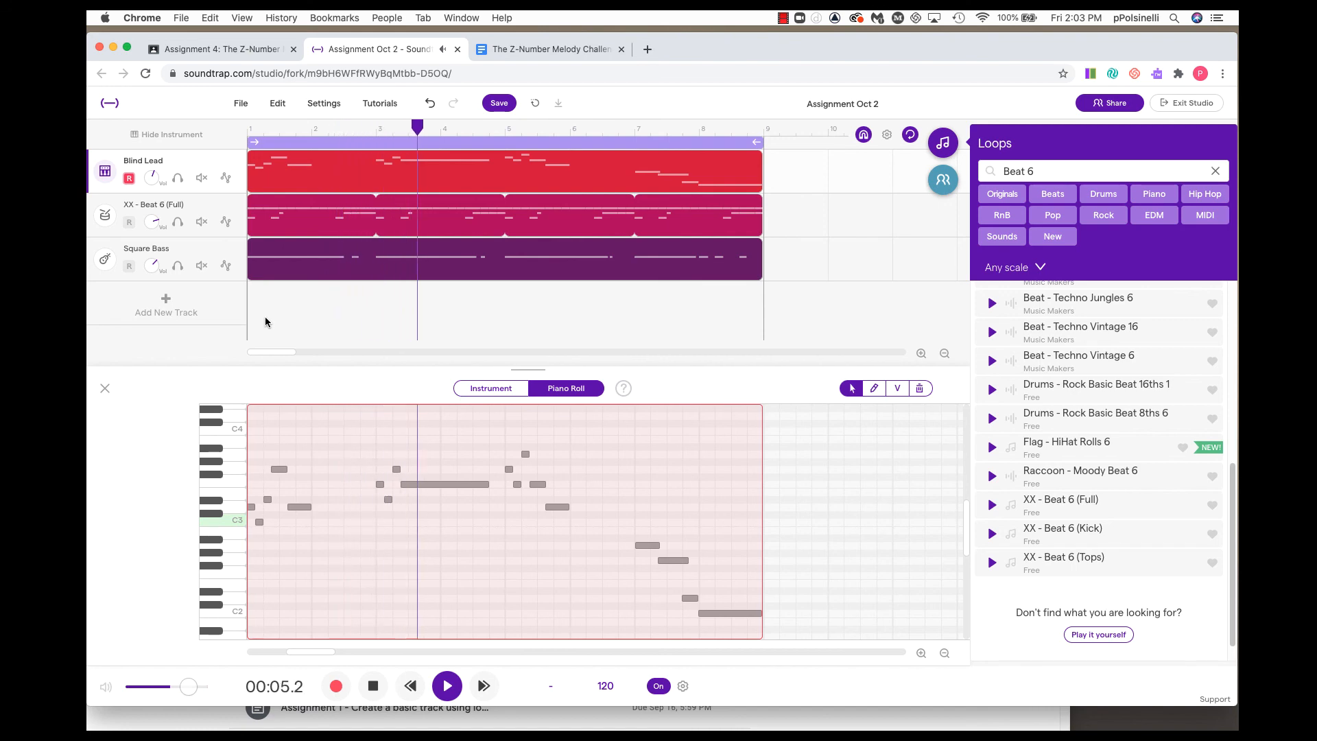
key(space)
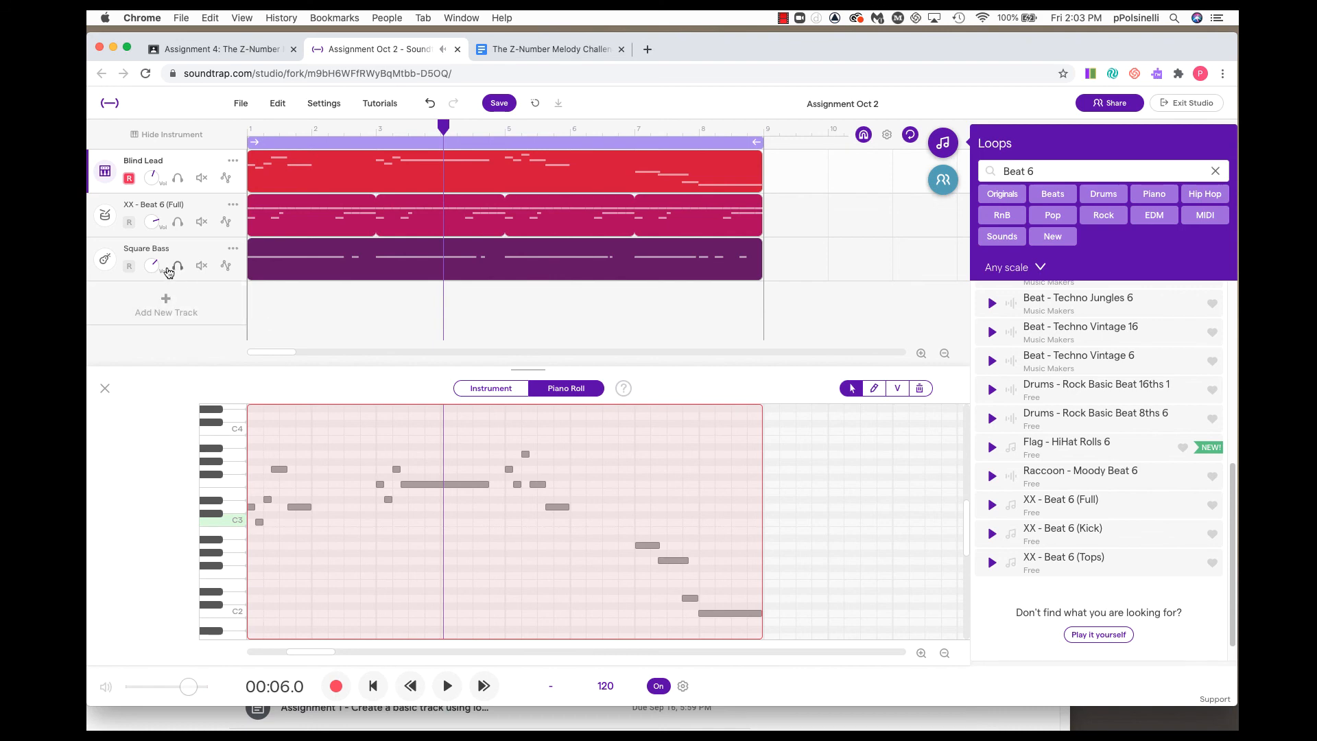
Preview Bass - Kick (808) presets for the Square Bass track, including Gritty Rumble 808, Lo Air 808 and Lofi 808, and keep the current instrument
click(195, 252)
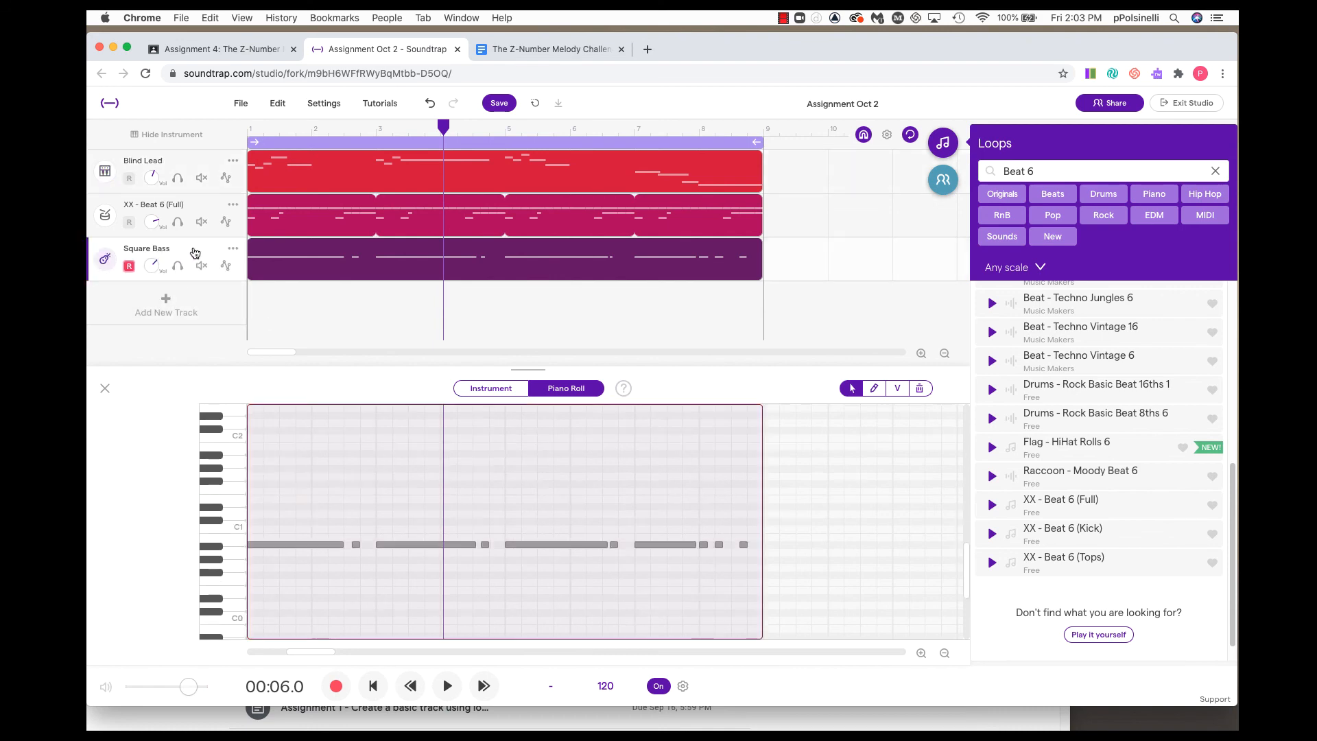
double_click(193, 248)
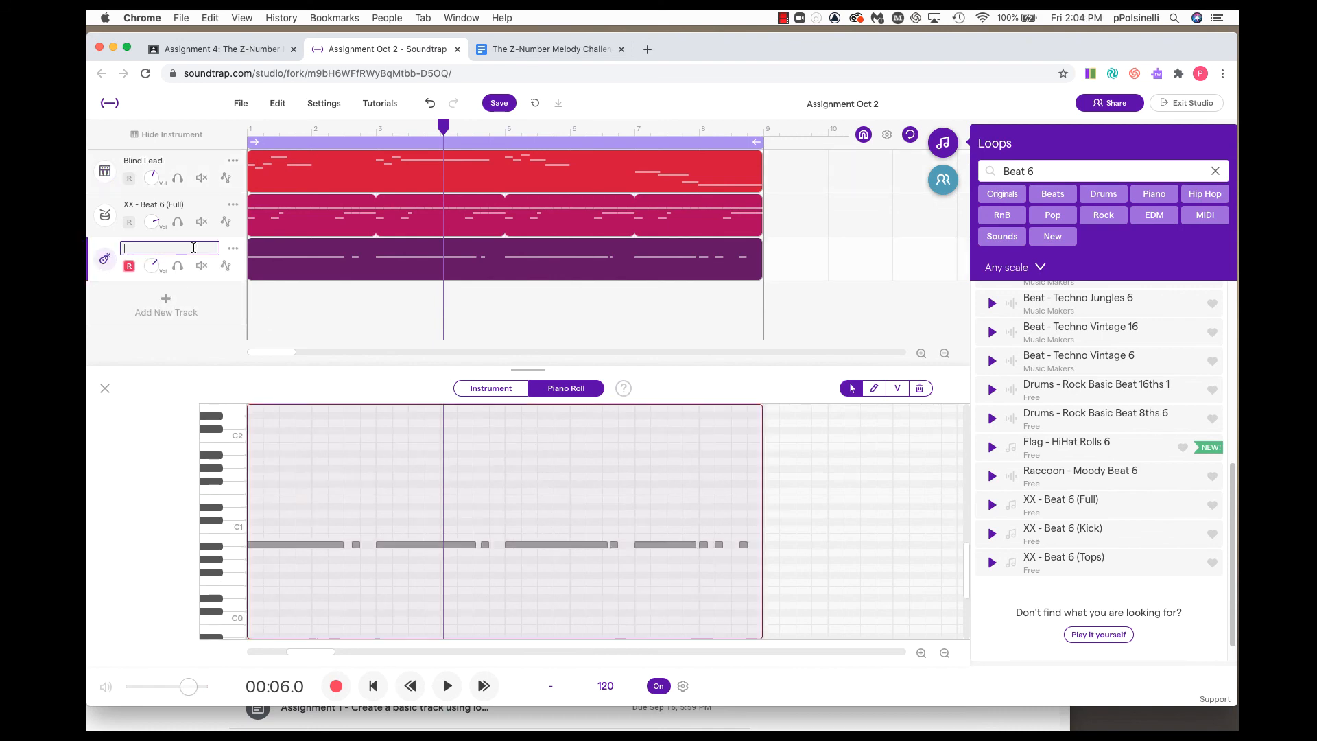
click(233, 248)
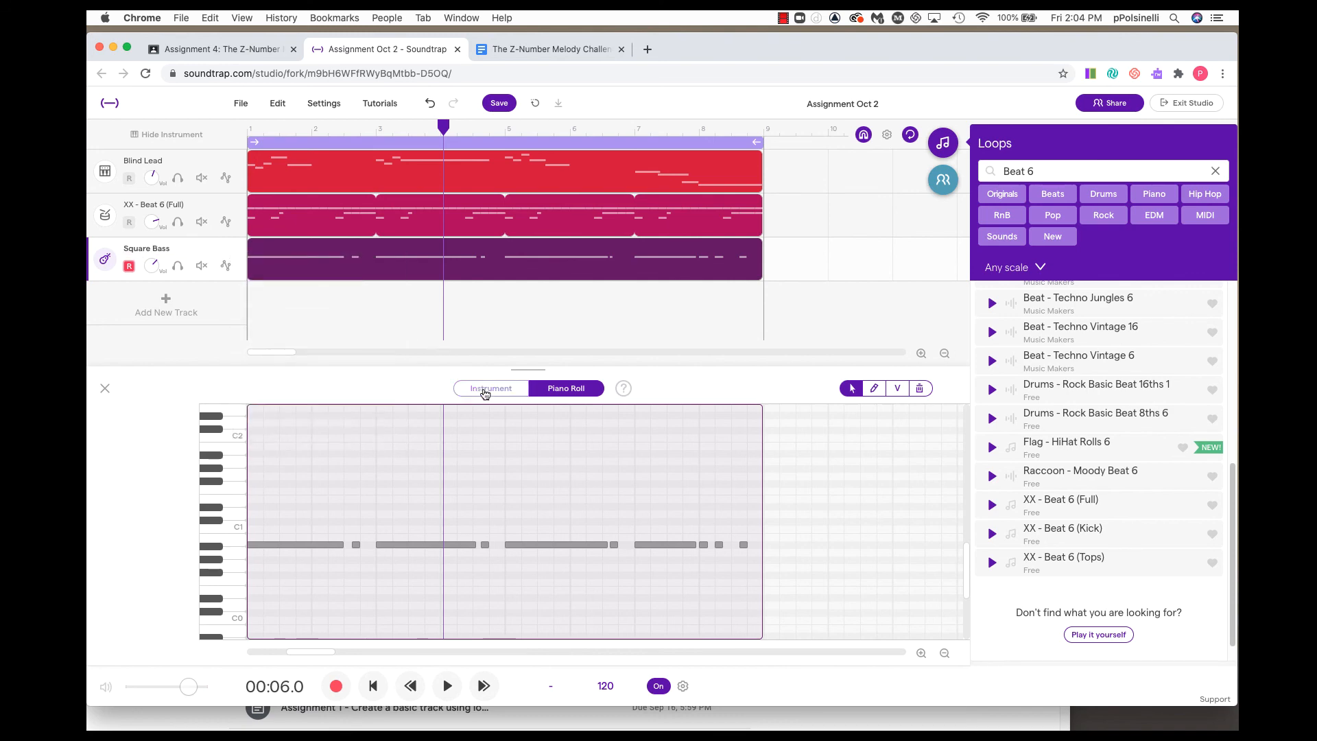
click(484, 390)
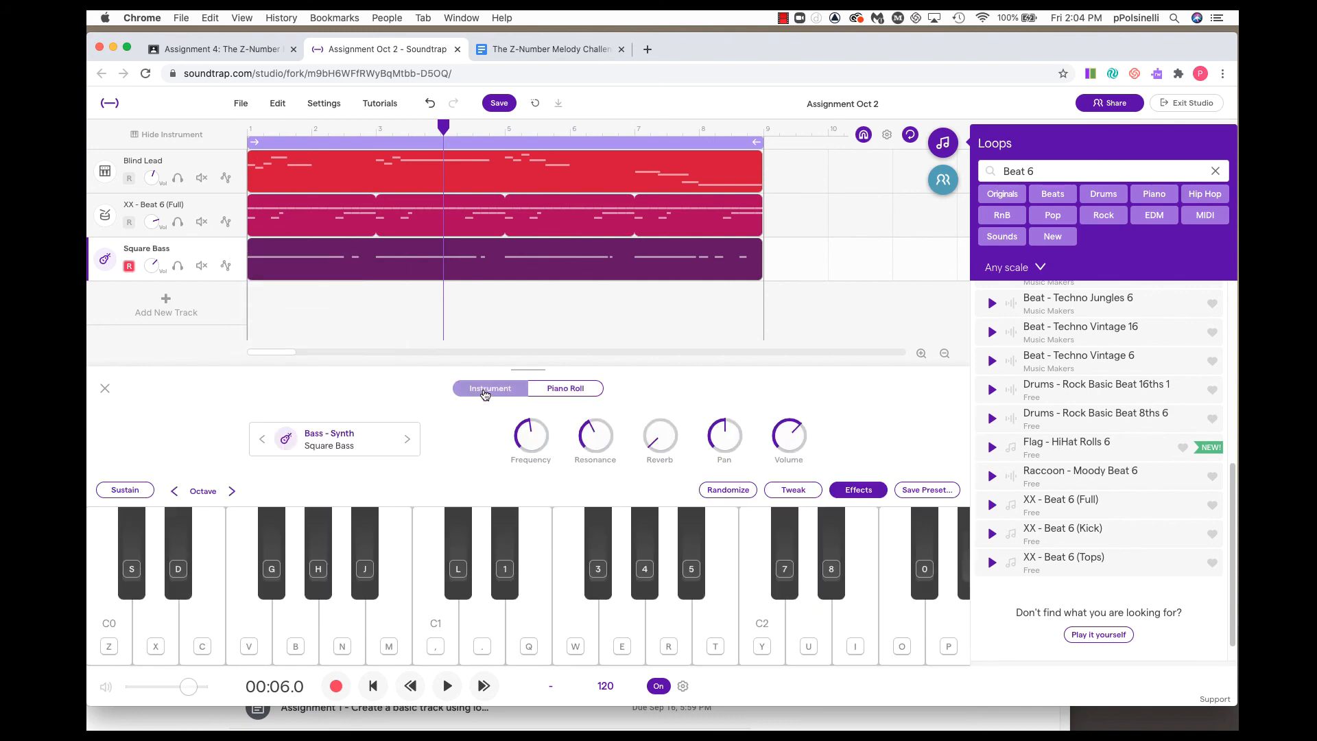
click(345, 444)
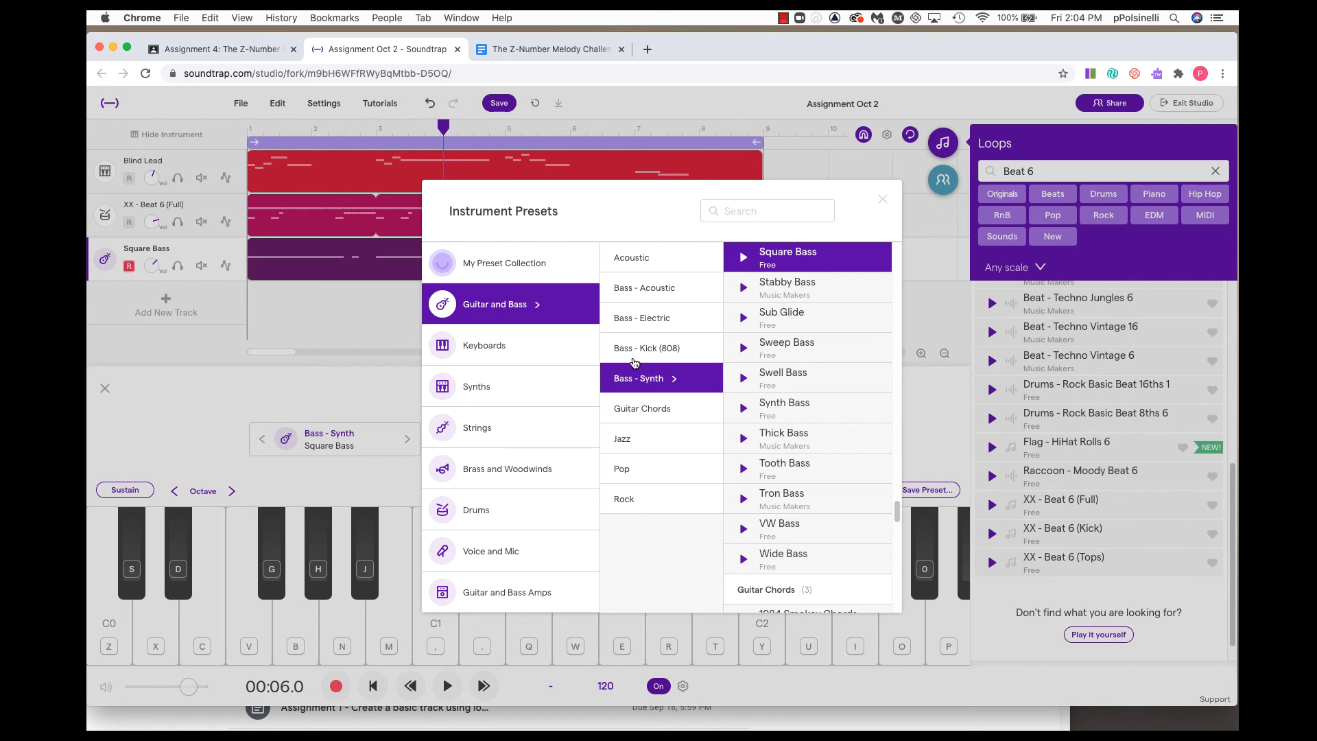
click(634, 351)
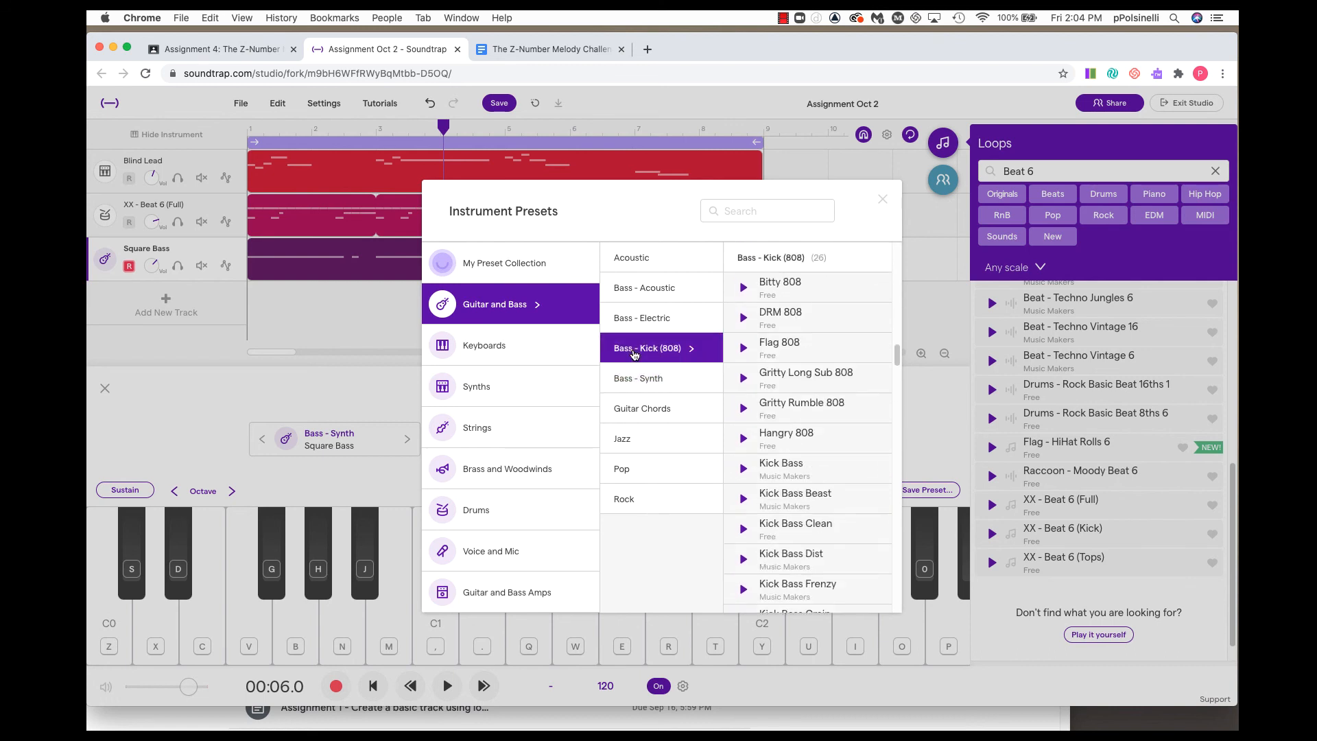
click(744, 410)
scroll(899, 377, down, 5)
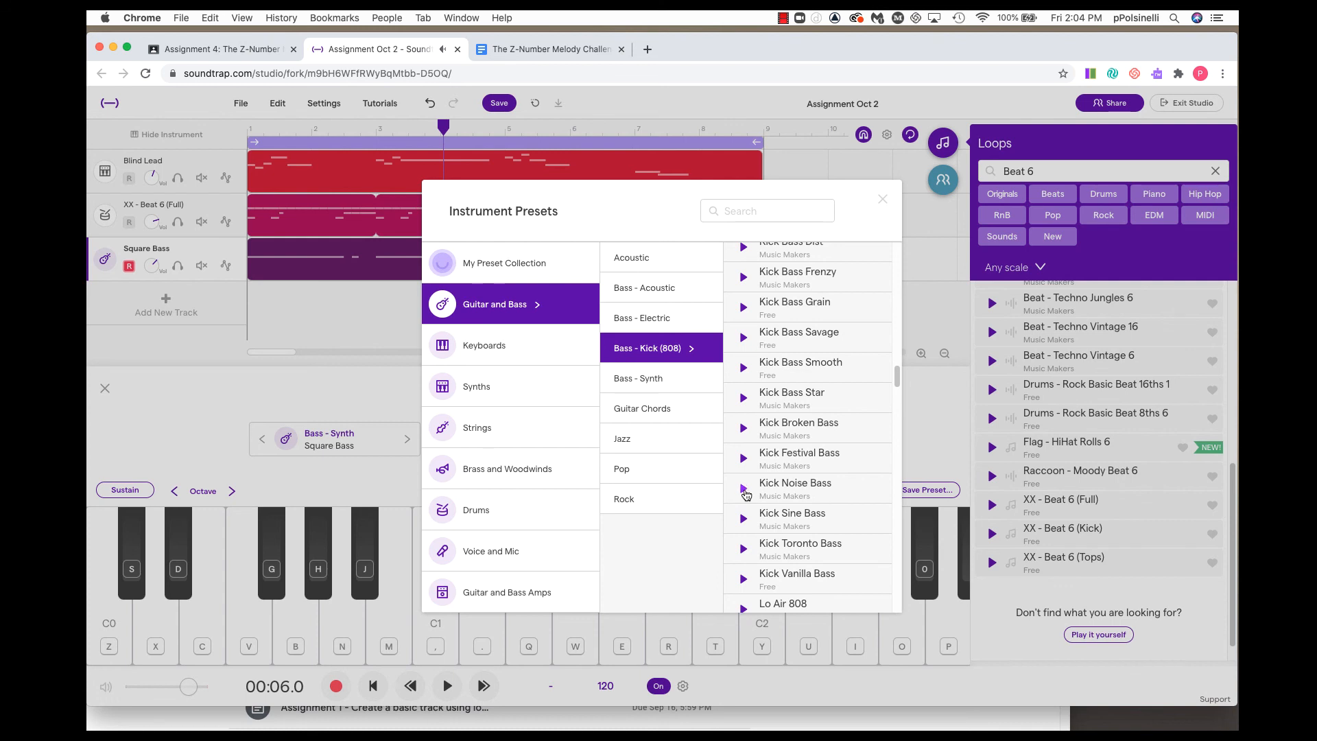
scroll(894, 395, down, 3)
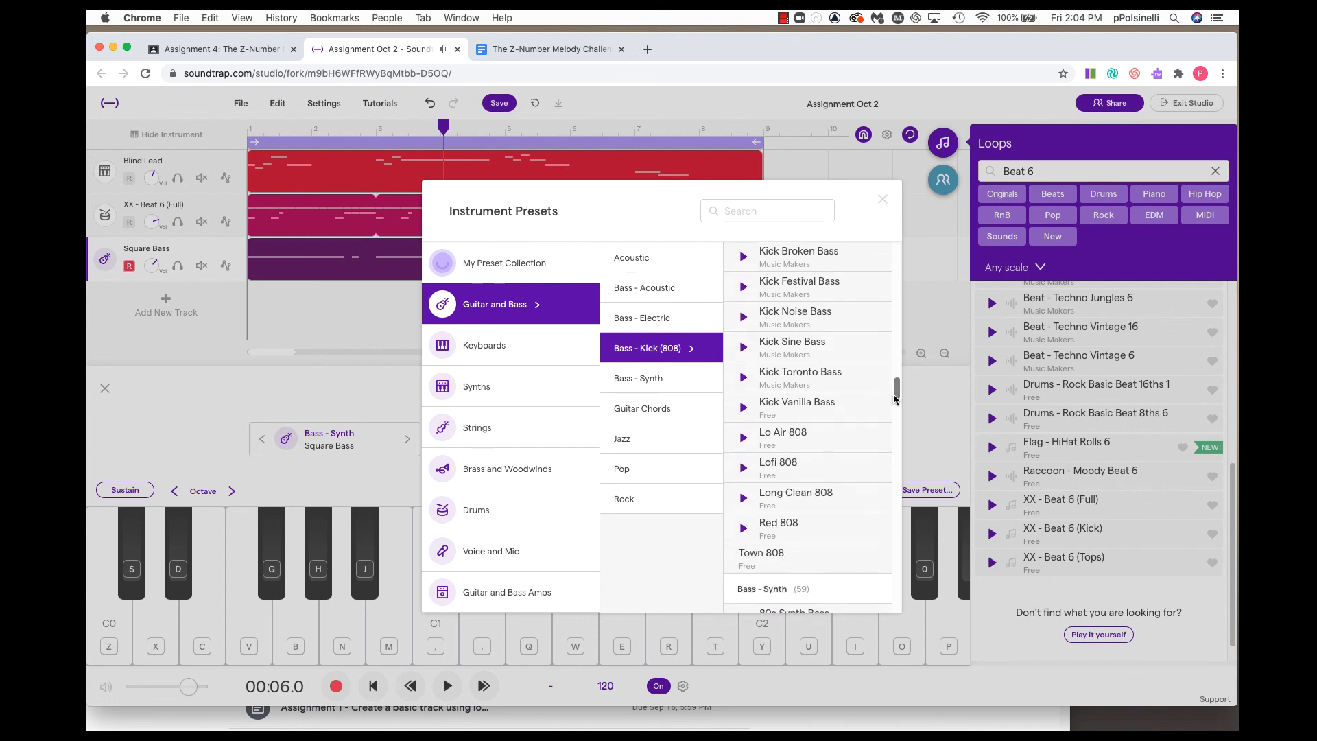
drag(894, 398, 895, 399)
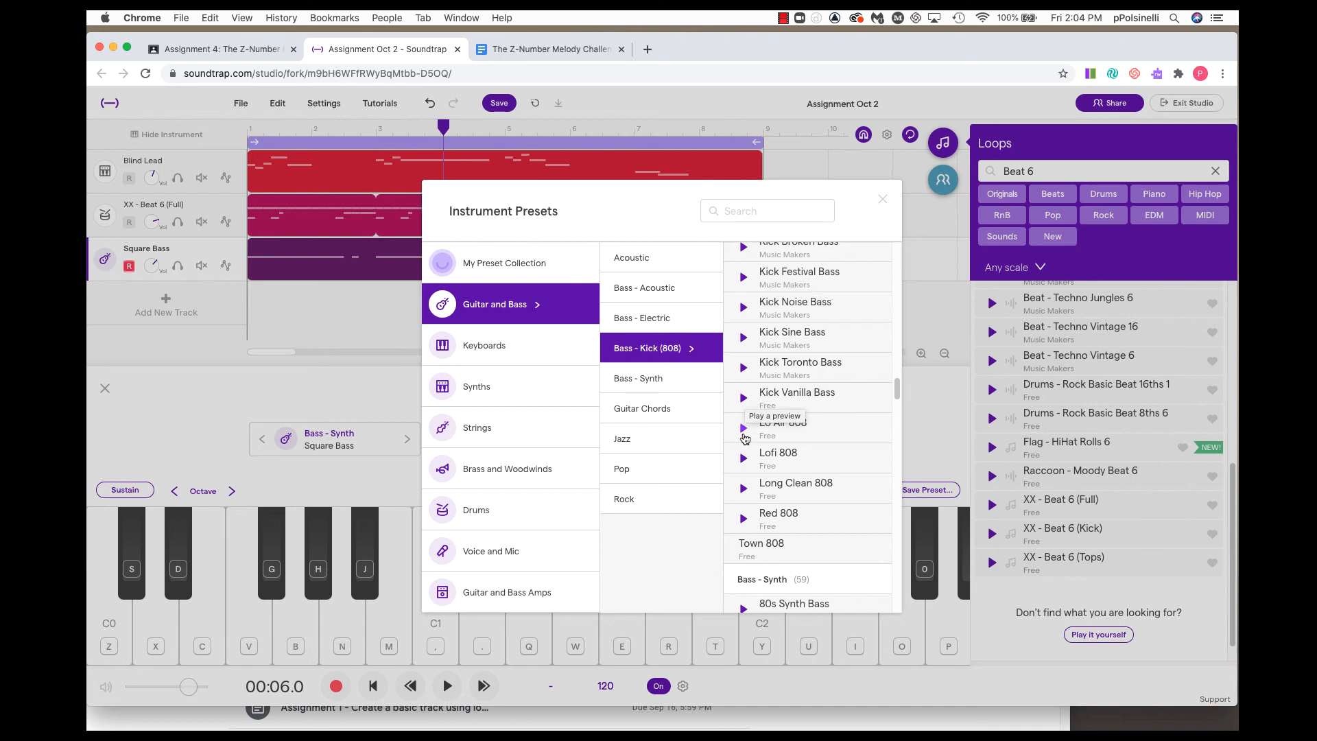
click(744, 430)
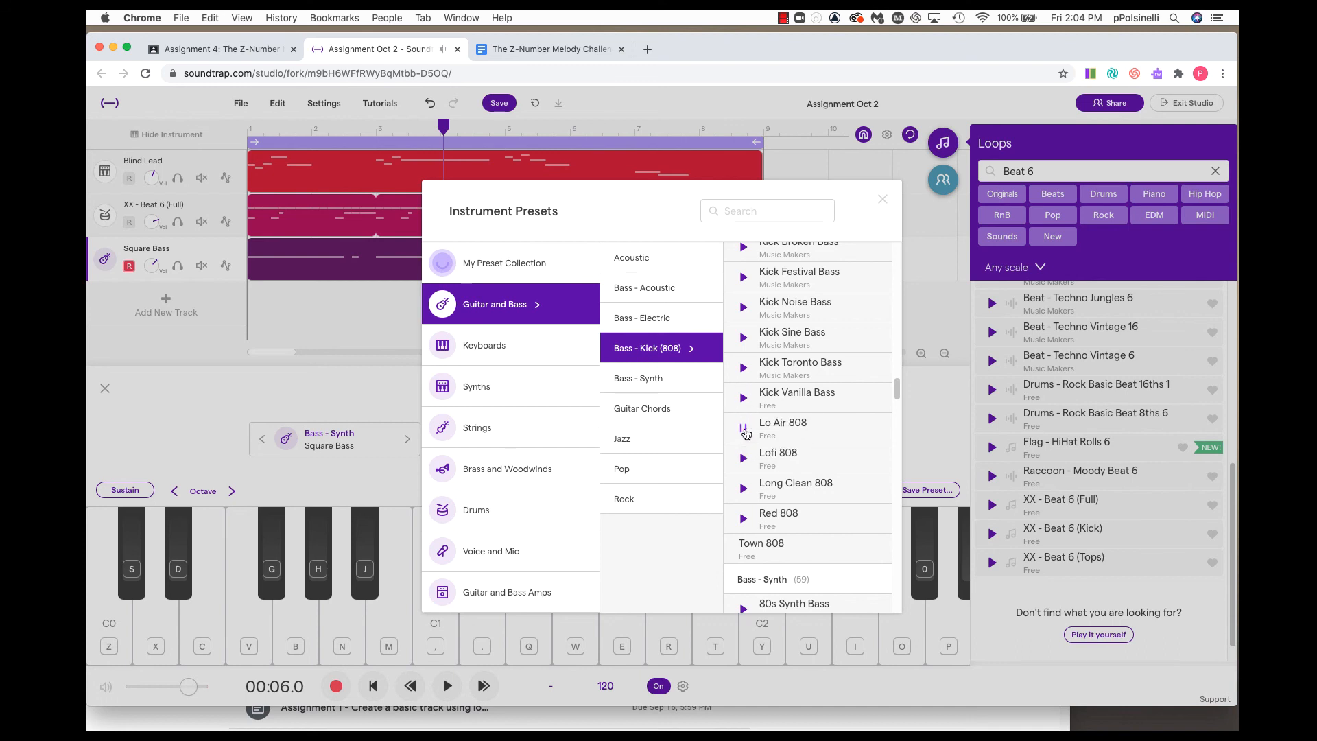
click(744, 459)
click(881, 200)
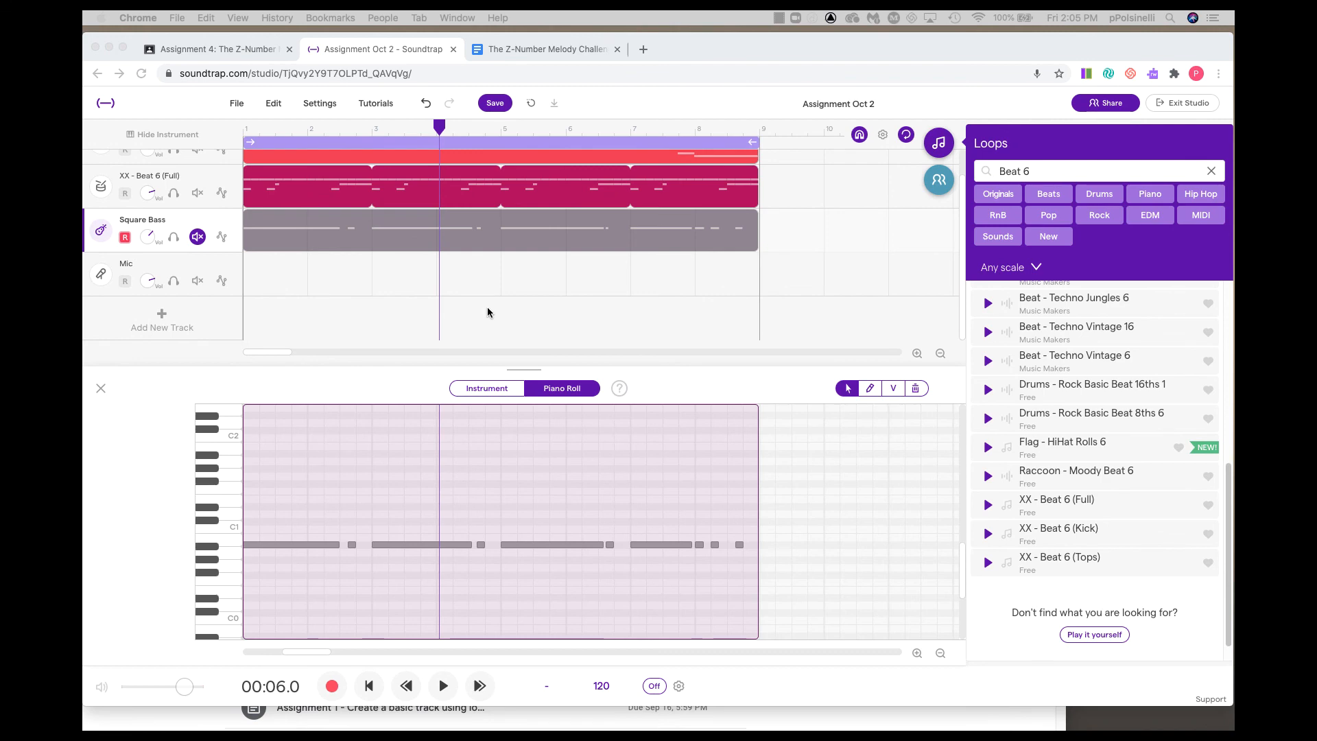
Save the Assignment Oct 2 project
click(495, 105)
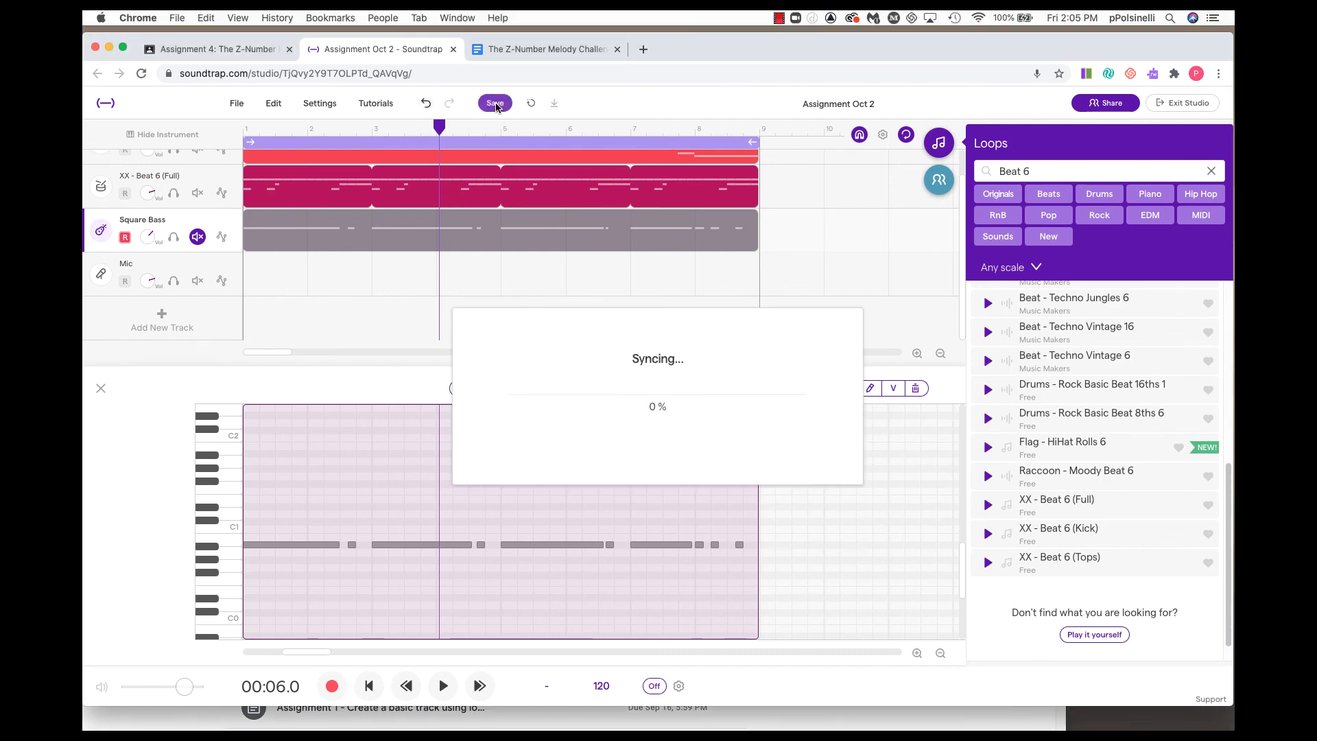